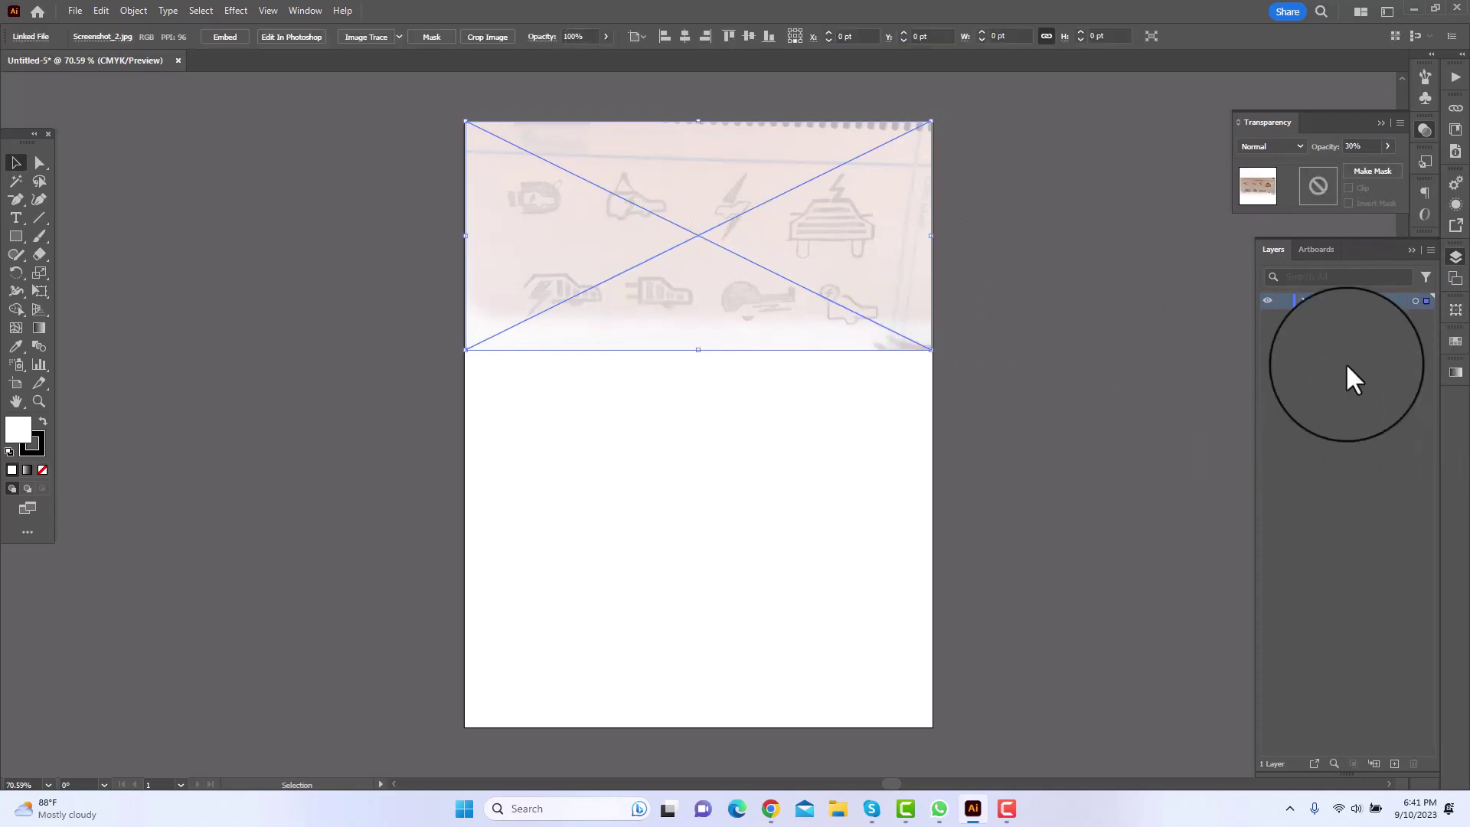
Lock the layer holding the sketch image and add a new layer above it for tracing.
{"action": "left_click_drag", "start_coordinate": [1063, 283], "coordinate": [1058, 467]}
{"action": "key", "text": "z"}
{"action": "left_click_drag", "start_coordinate": [802, 404], "coordinate": [1076, 506]}
{"action": "key", "text": "m"}
{"action": "left_click", "coordinate": [1394, 763]}
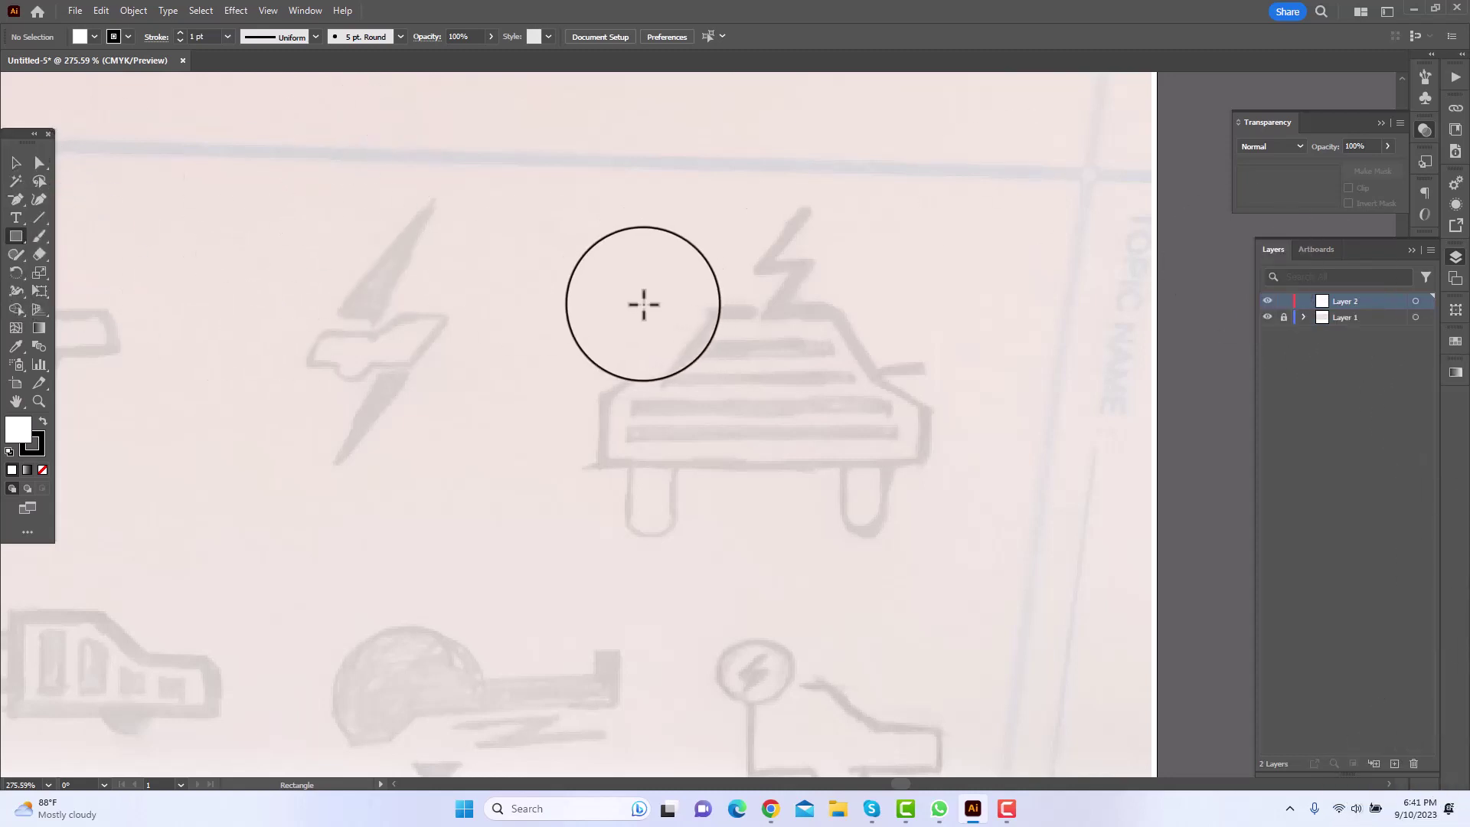
Draw a horizontal rectangle about 81 by 4.4 pt over the front-view car's roof line, with no fill and a 0.1 pt stroke.
{"action": "left_click_drag", "start_coordinate": [643, 304], "coordinate": [886, 317]}
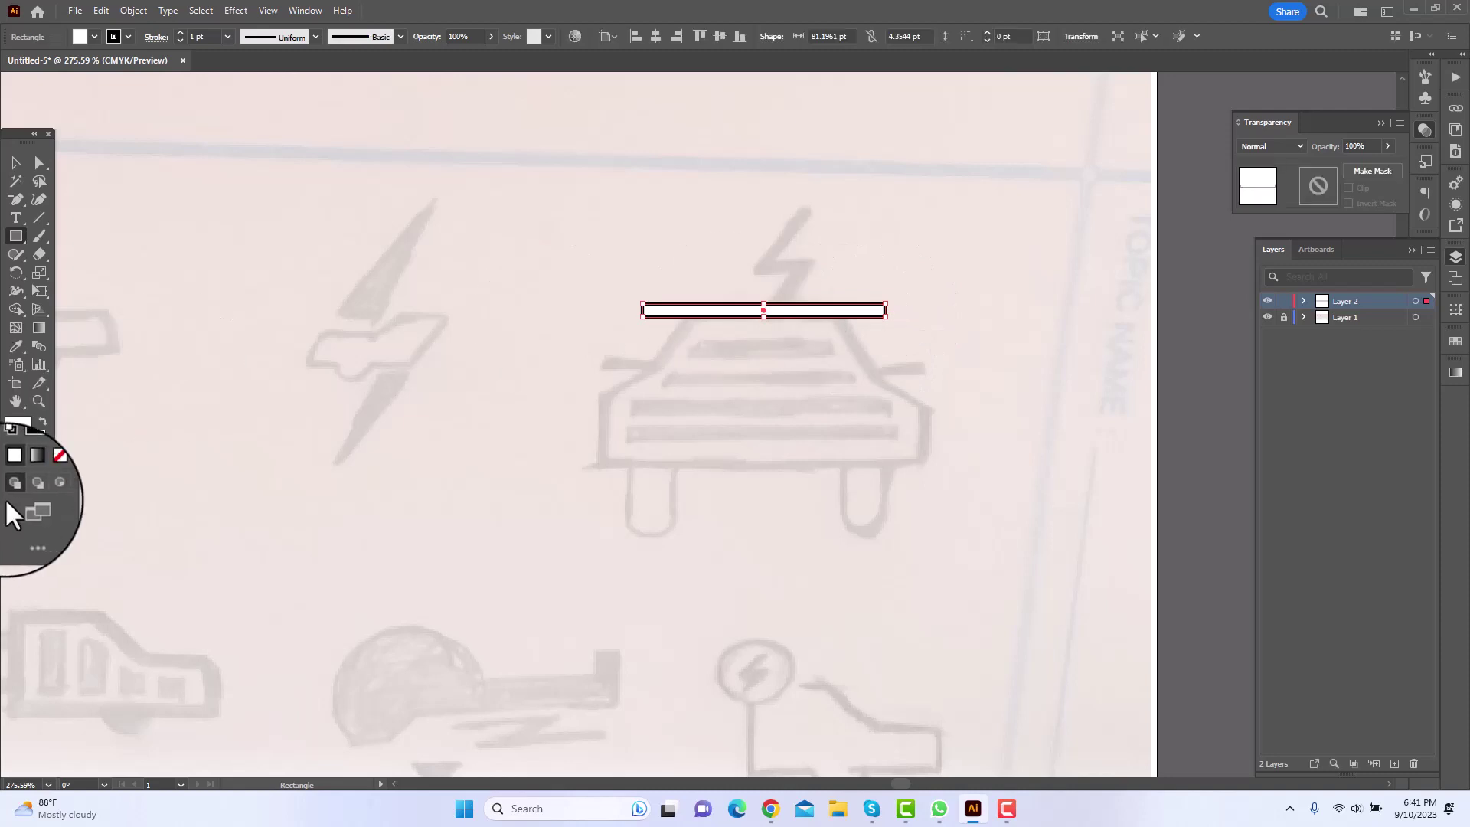
{"action": "left_click", "coordinate": [42, 469]}
{"action": "key", "text": "z"}
{"action": "left_click", "coordinate": [967, 360]}
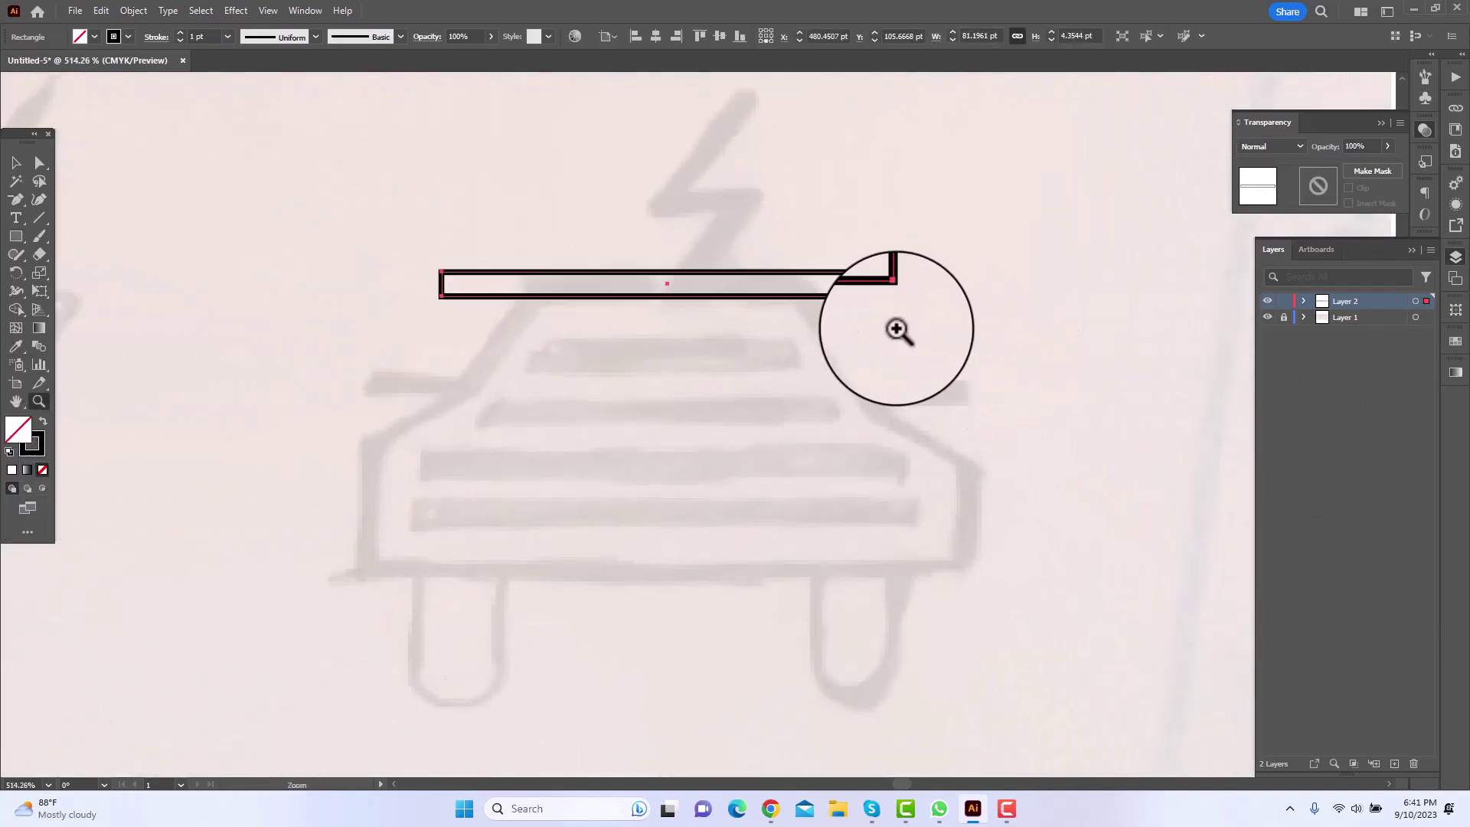
{"action": "left_click", "coordinate": [196, 36]}
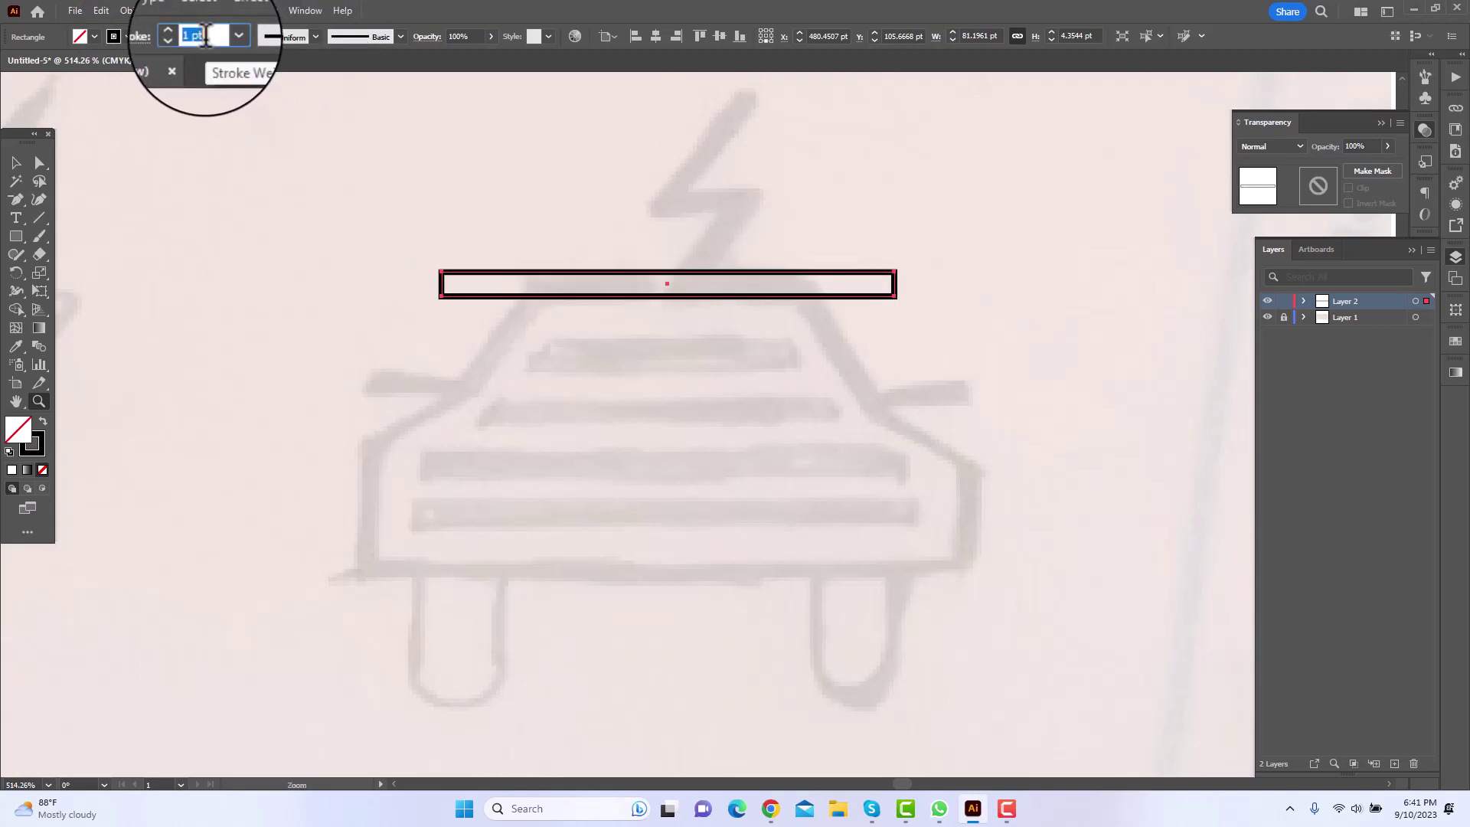
{"action": "key", "text": "Return"}
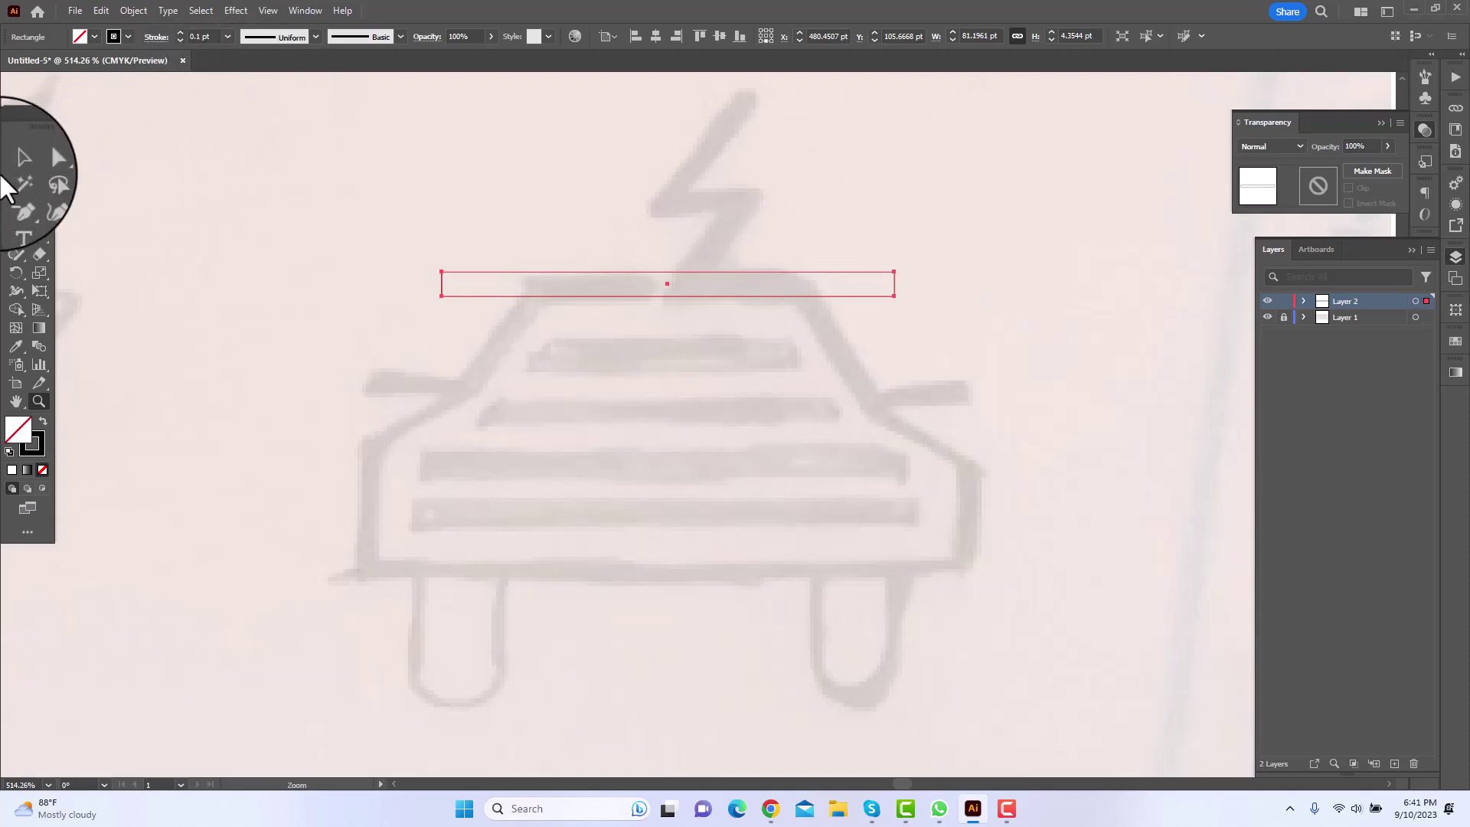
Shift the roof rectangle slightly left to centre it over the sketched car.
{"action": "left_click", "coordinate": [15, 162]}
{"action": "left_click", "coordinate": [693, 256]}
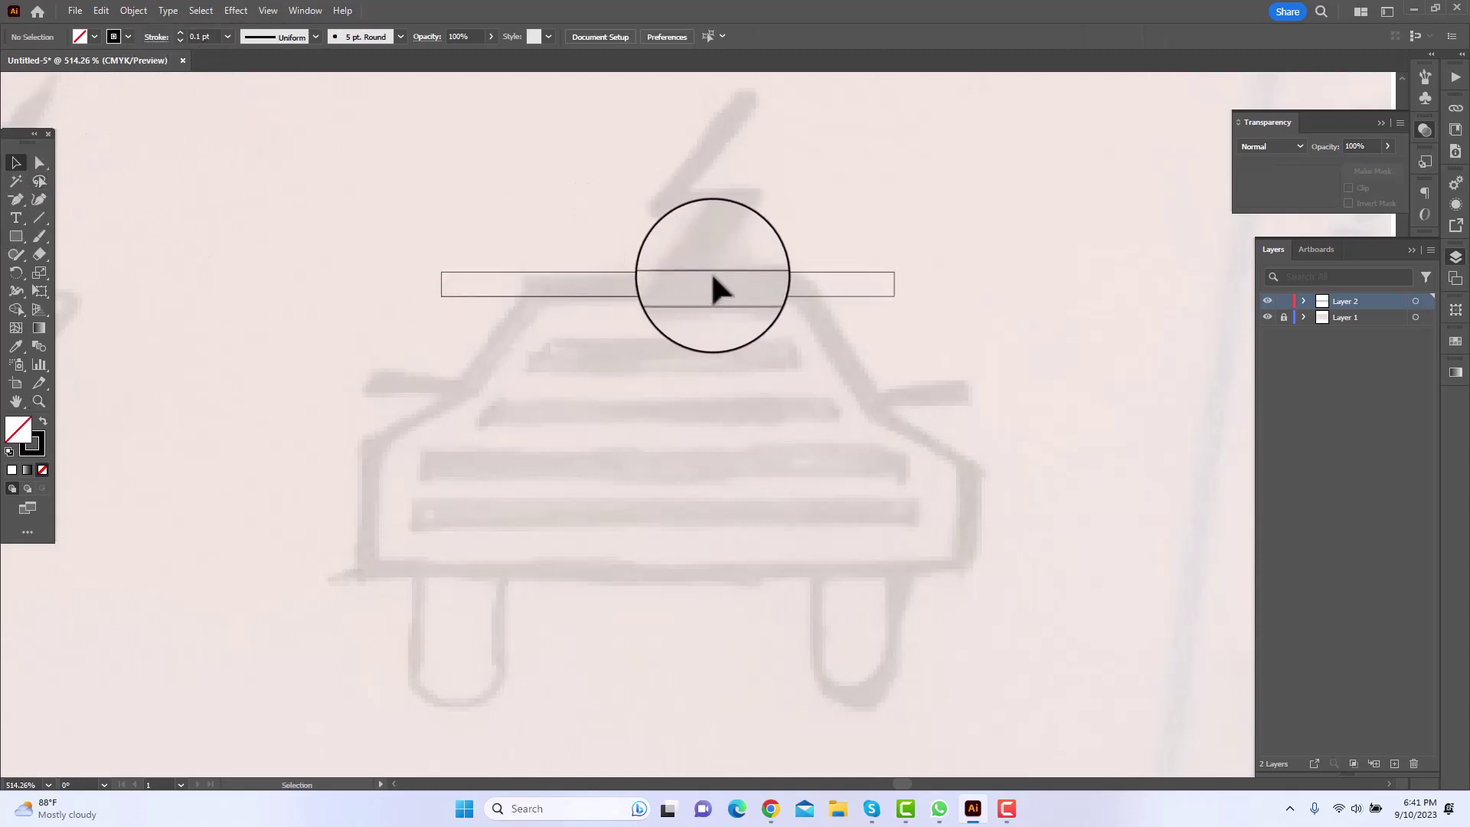
{"action": "left_click", "coordinate": [712, 276]}
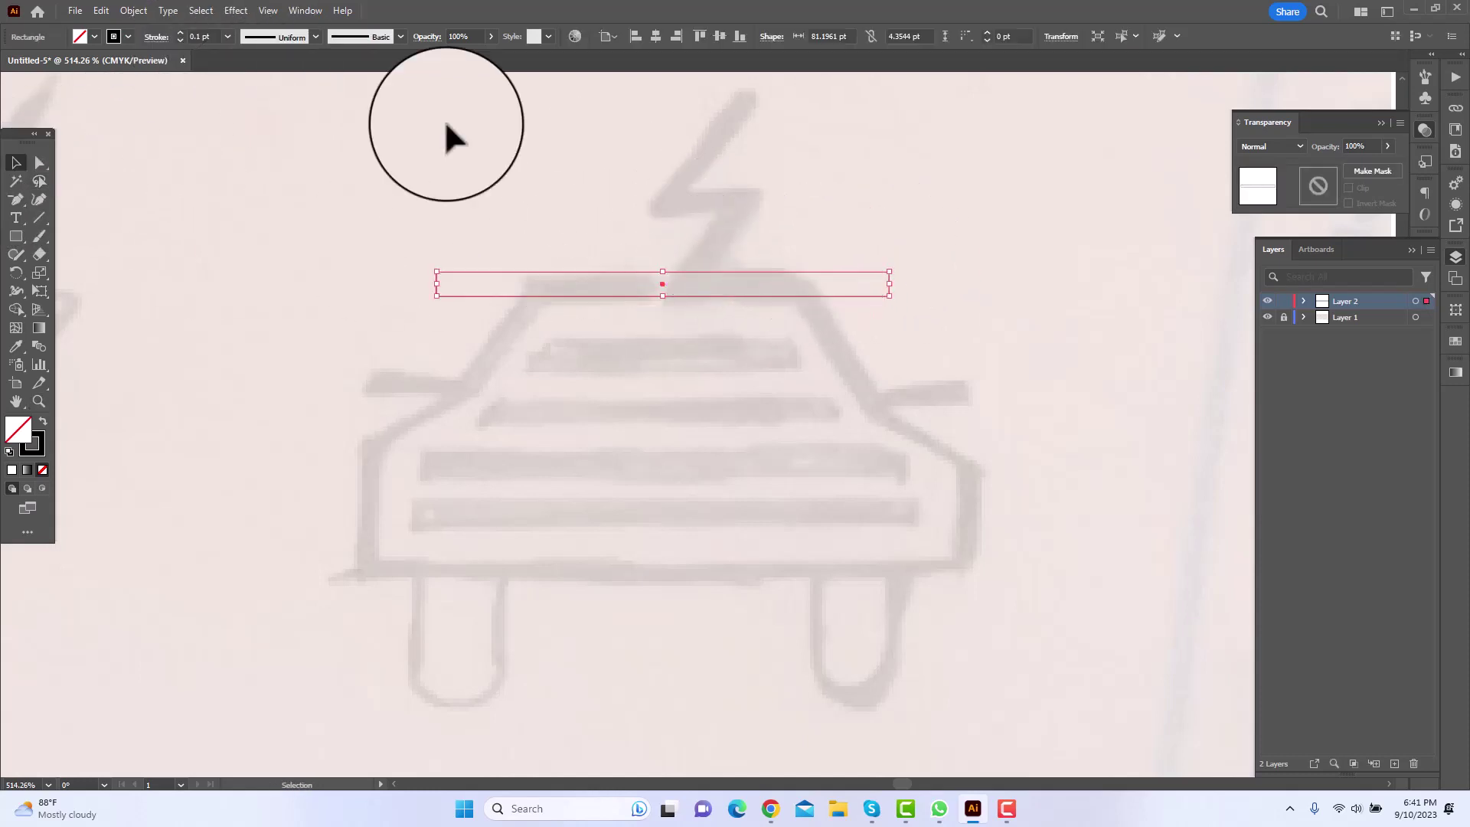
Copy the roof rectangle, paste it in front, and move the copy straight down onto the car body's bottom edge.
{"action": "left_click", "coordinate": [100, 9]}
{"action": "left_click", "coordinate": [147, 88]}
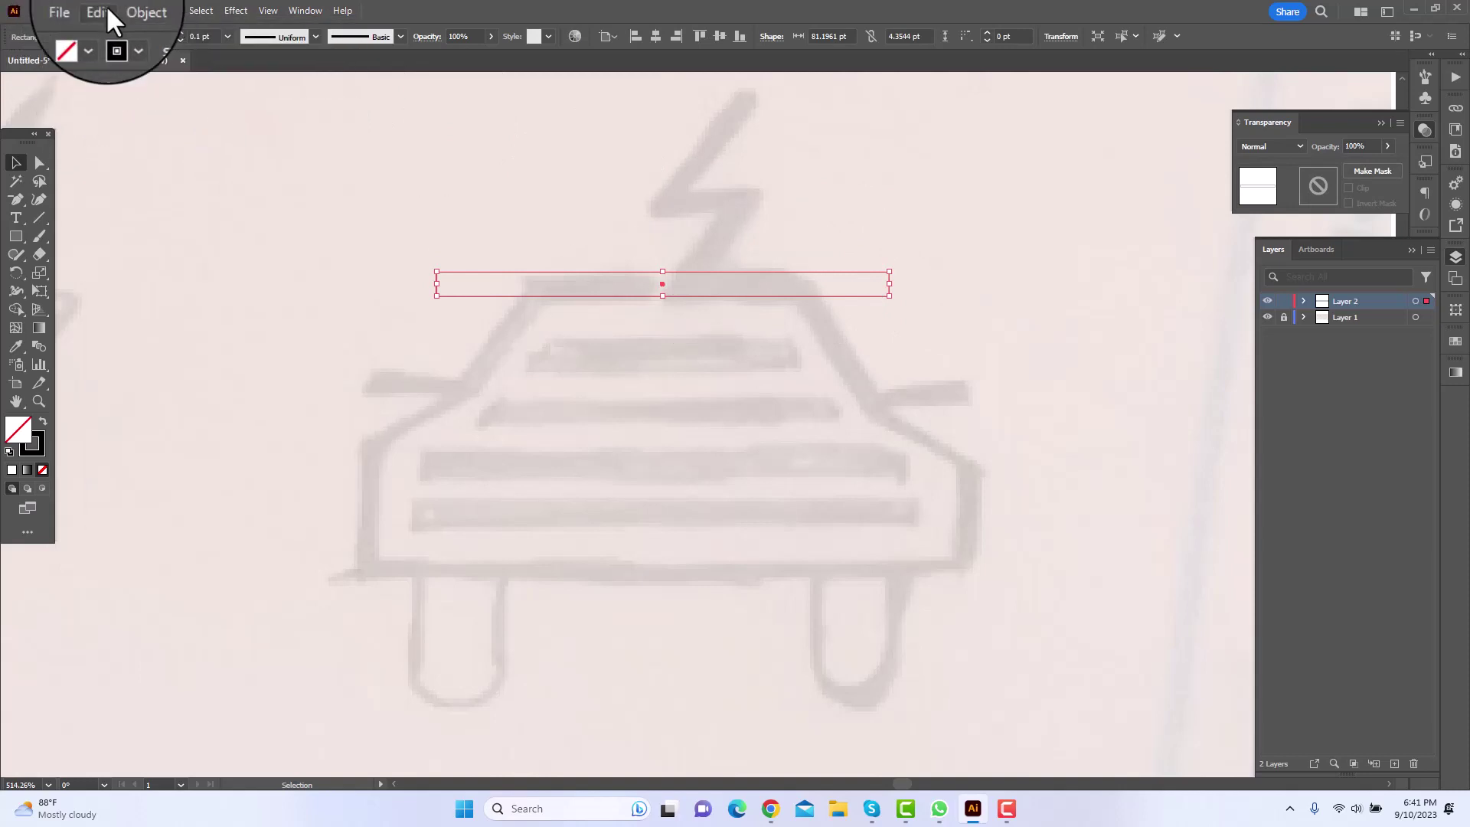
{"action": "left_click", "coordinate": [104, 6]}
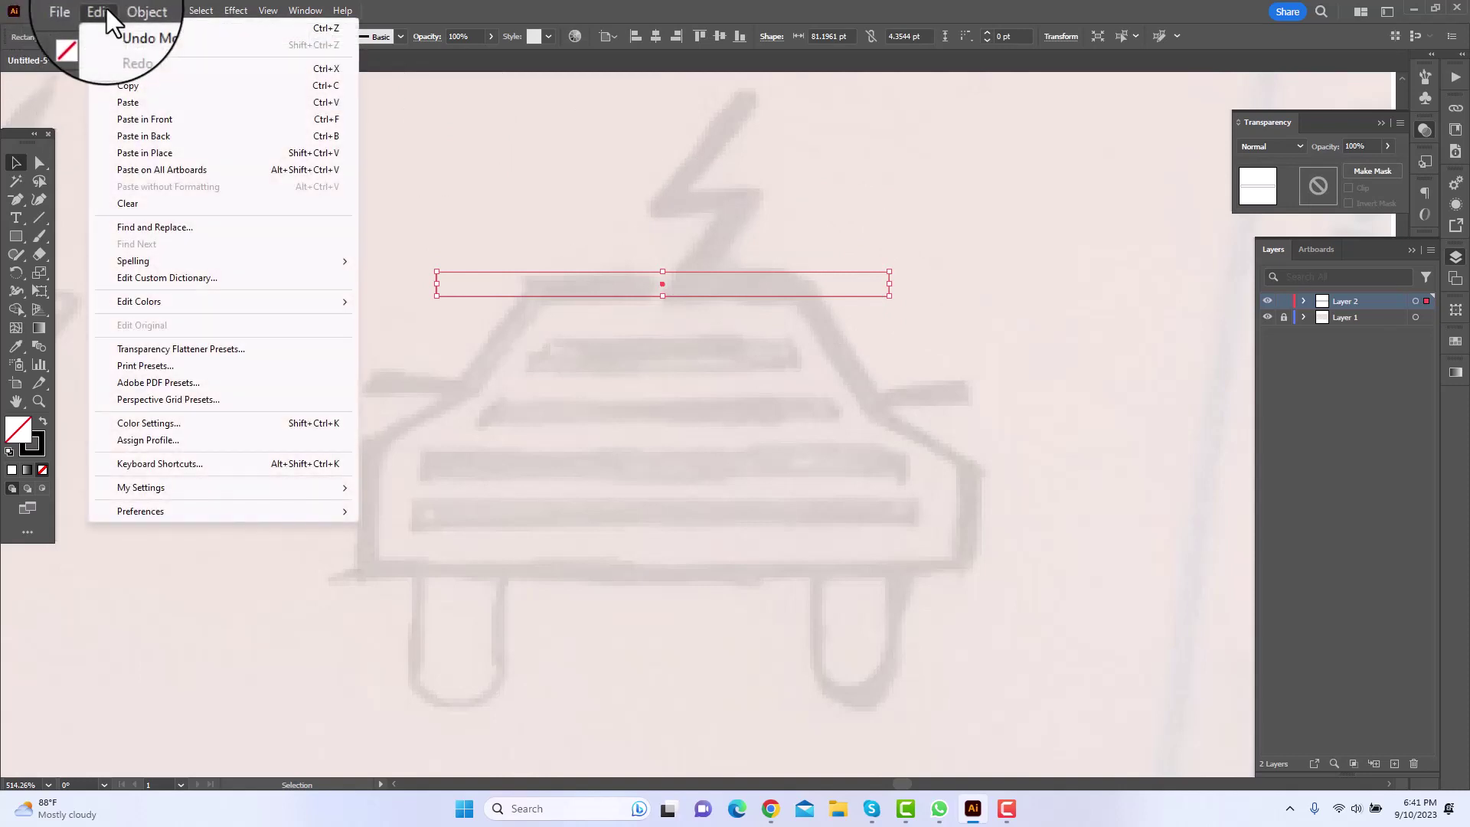
{"action": "left_click", "coordinate": [150, 122]}
{"action": "left_click_drag", "start_coordinate": [770, 302], "coordinate": [758, 587]}
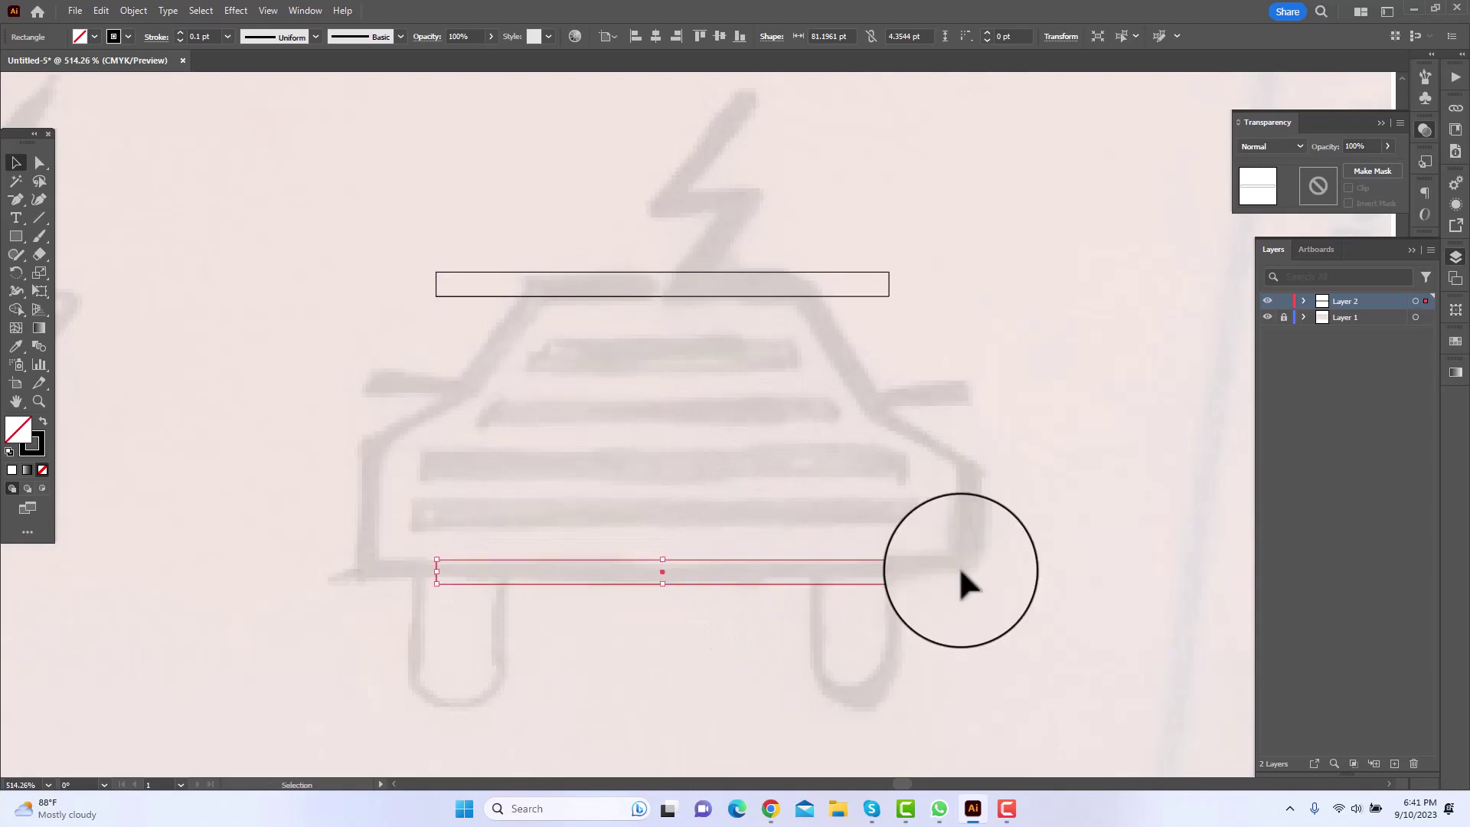
Widen the bottom rectangle evenly from its centre to about 112 pt to span the full car body.
{"action": "left_click_drag", "start_coordinate": [888, 571], "coordinate": [982, 570]}
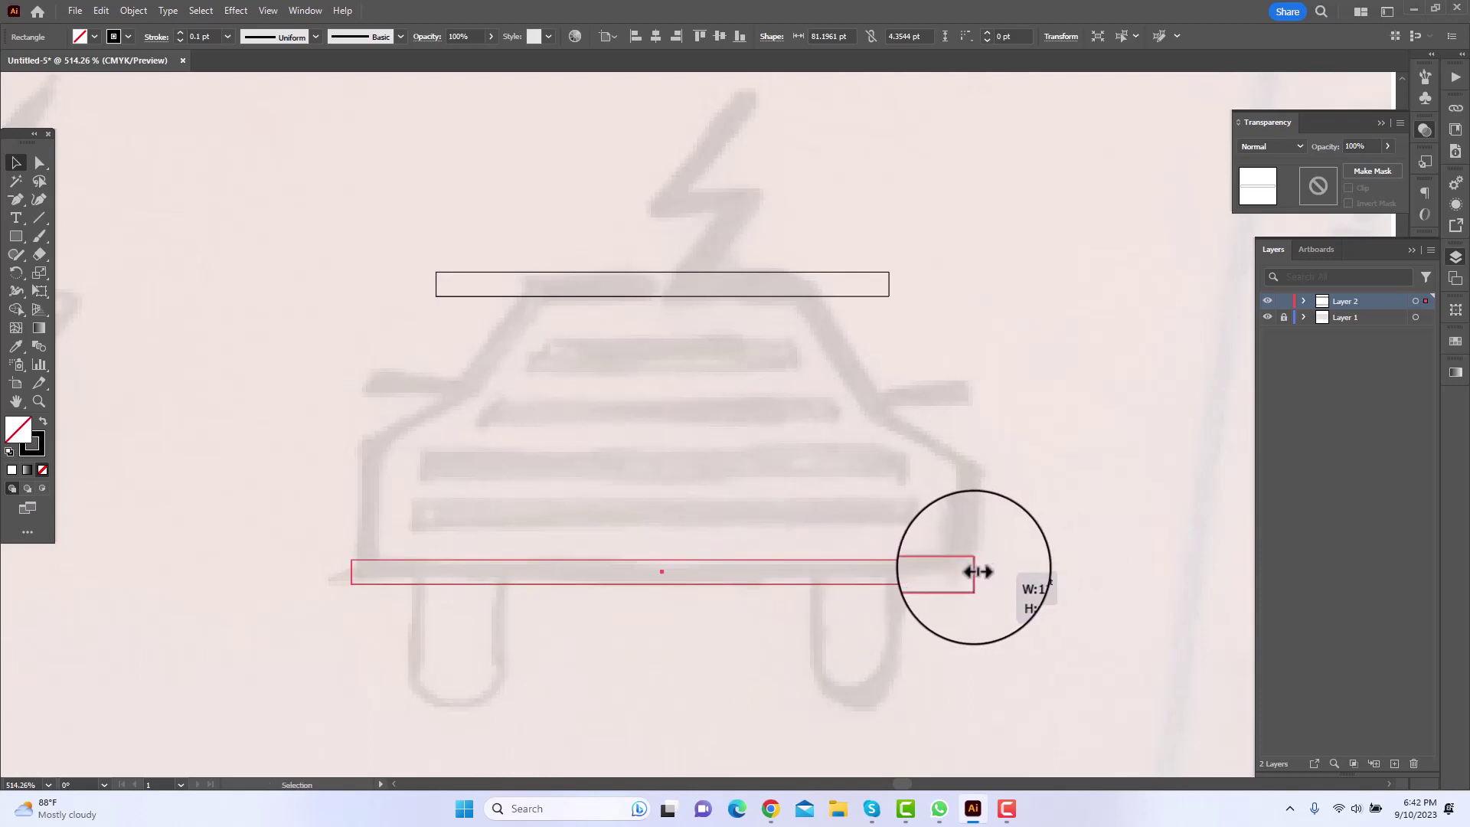
{"action": "left_click_drag", "start_coordinate": [977, 571], "coordinate": [975, 571]}
{"action": "left_click", "coordinate": [928, 398]}
Copy the wide bottom rectangle and paste the duplicate in front of it.
{"action": "left_click_drag", "start_coordinate": [912, 379], "coordinate": [978, 387]}
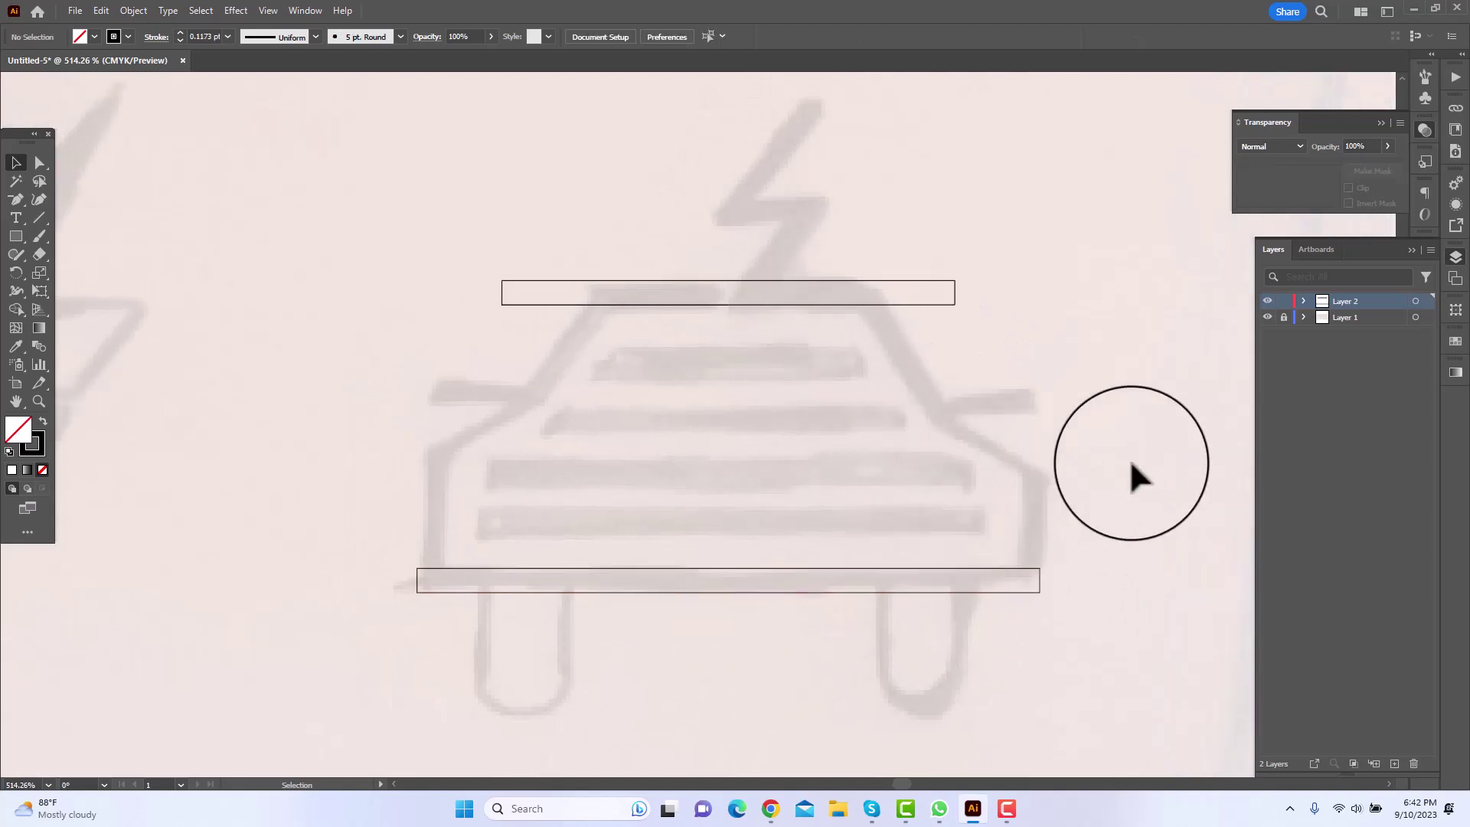
{"action": "left_click", "coordinate": [883, 568]}
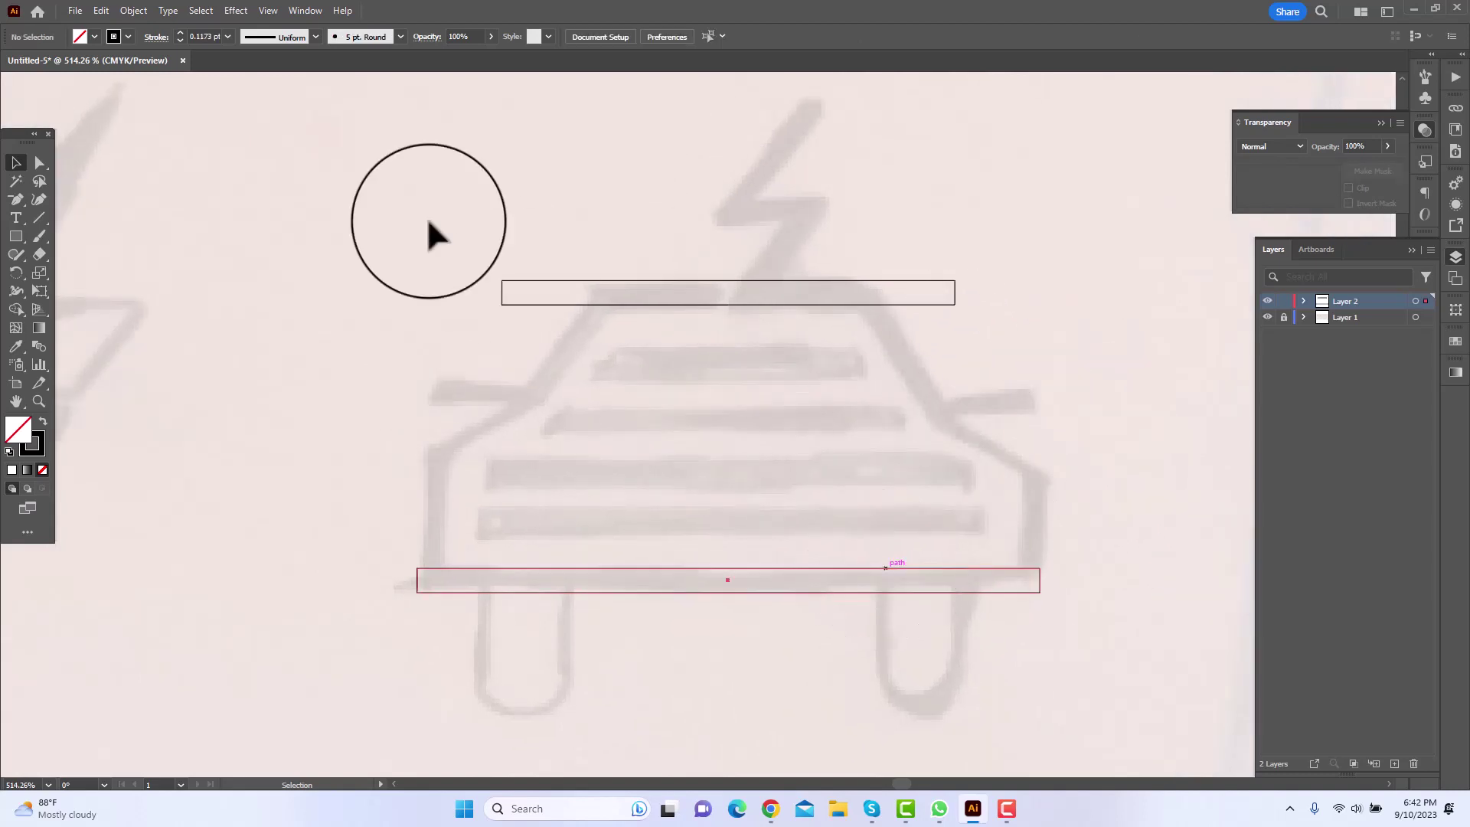
{"action": "left_click", "coordinate": [133, 11]}
{"action": "left_click", "coordinate": [85, 11]}
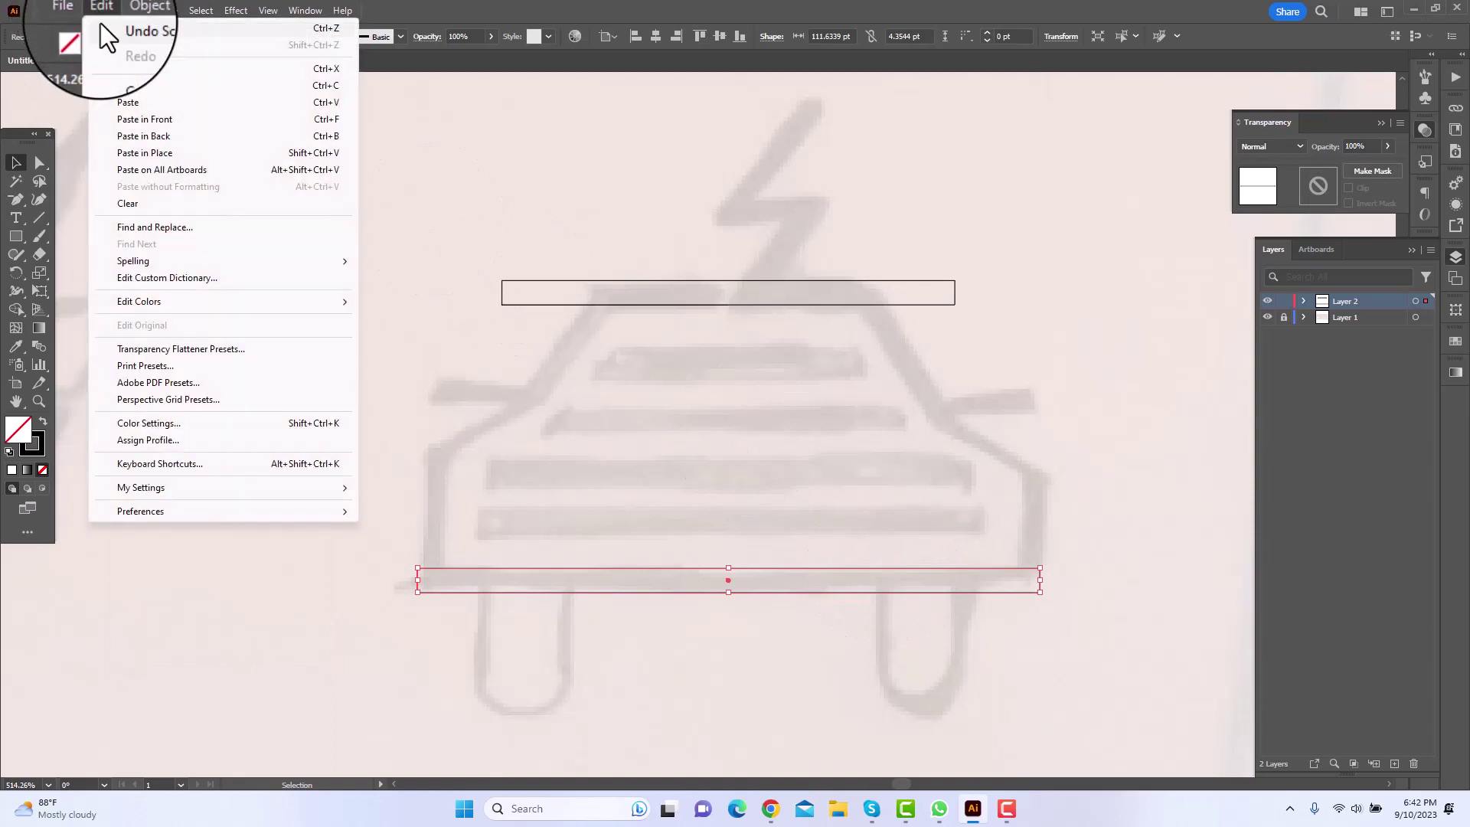
{"action": "left_click", "coordinate": [131, 80]}
{"action": "left_click", "coordinate": [101, 11]}
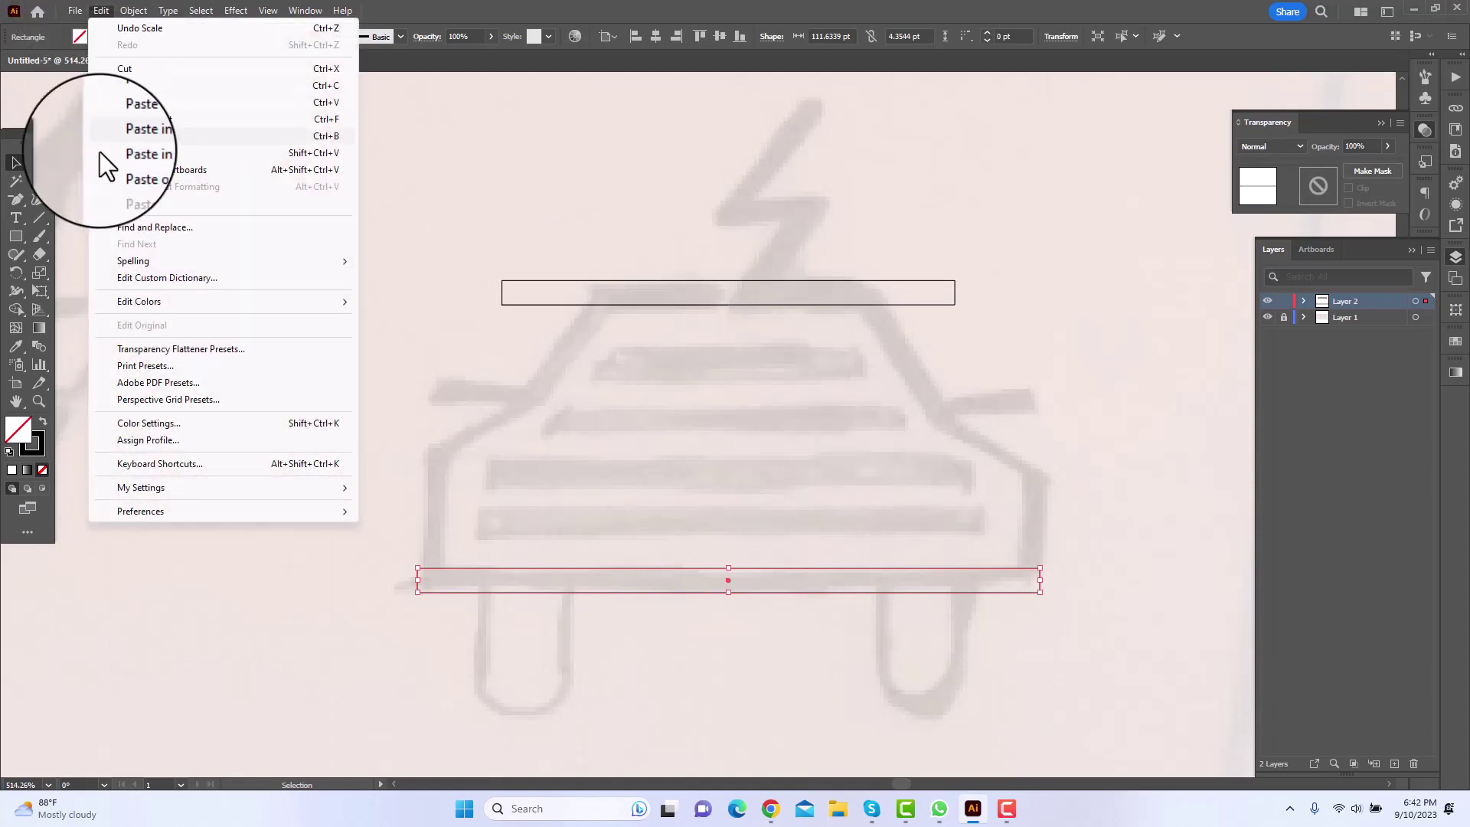
{"action": "left_click", "coordinate": [137, 119]}
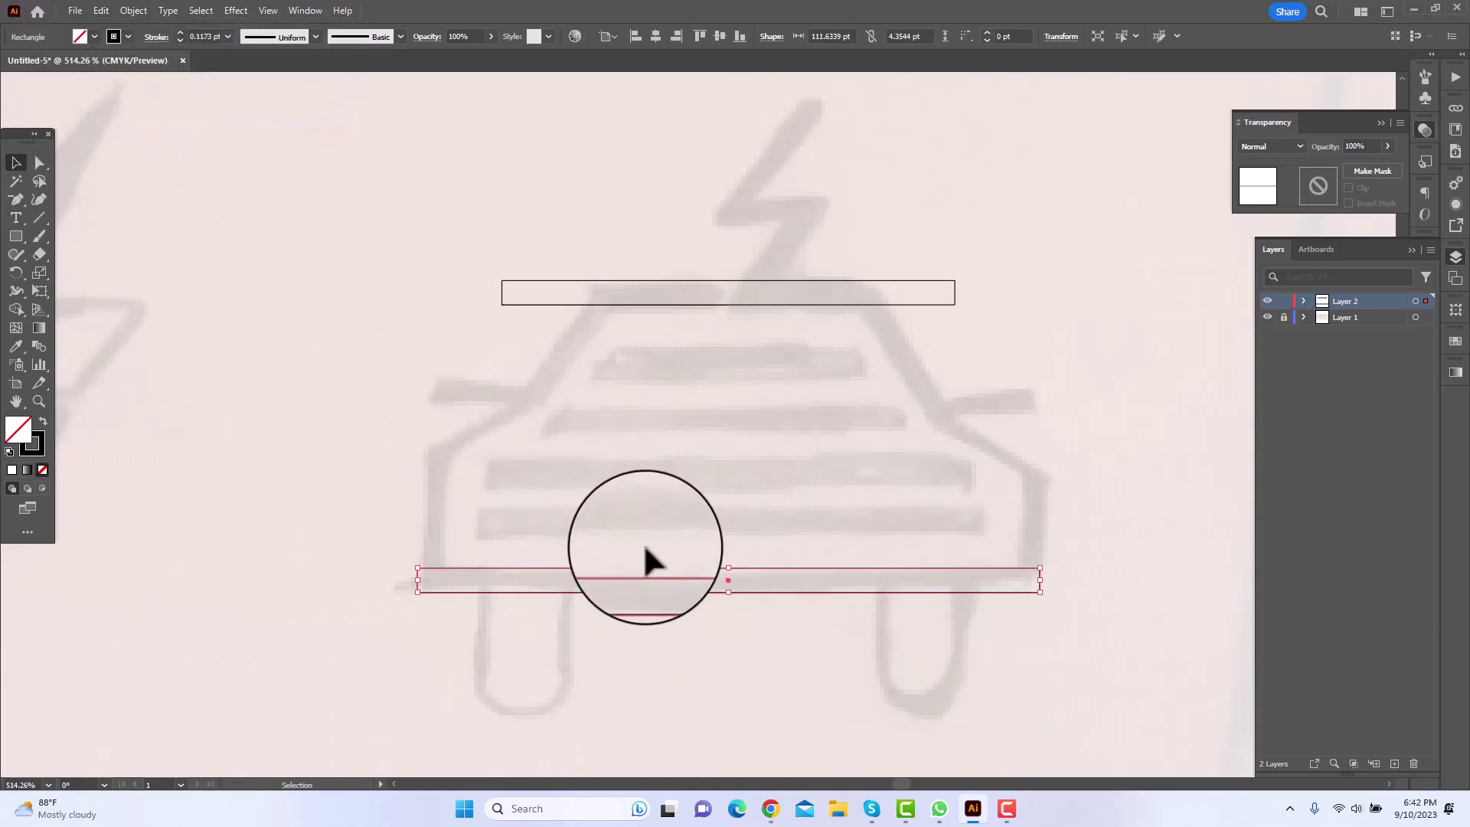
{"action": "left_click", "coordinate": [16, 272]}
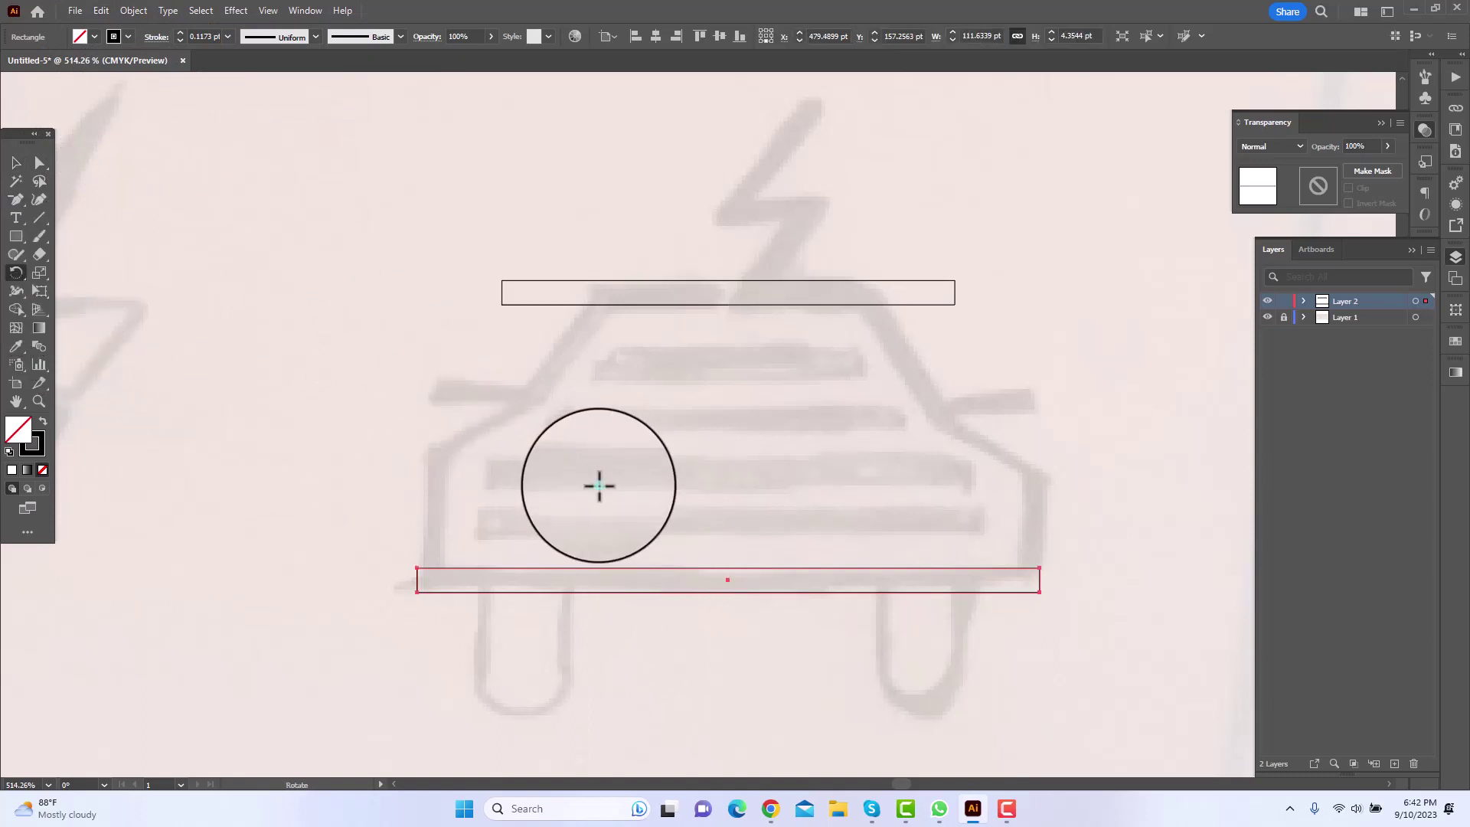
{"action": "left_click", "coordinate": [599, 485]}
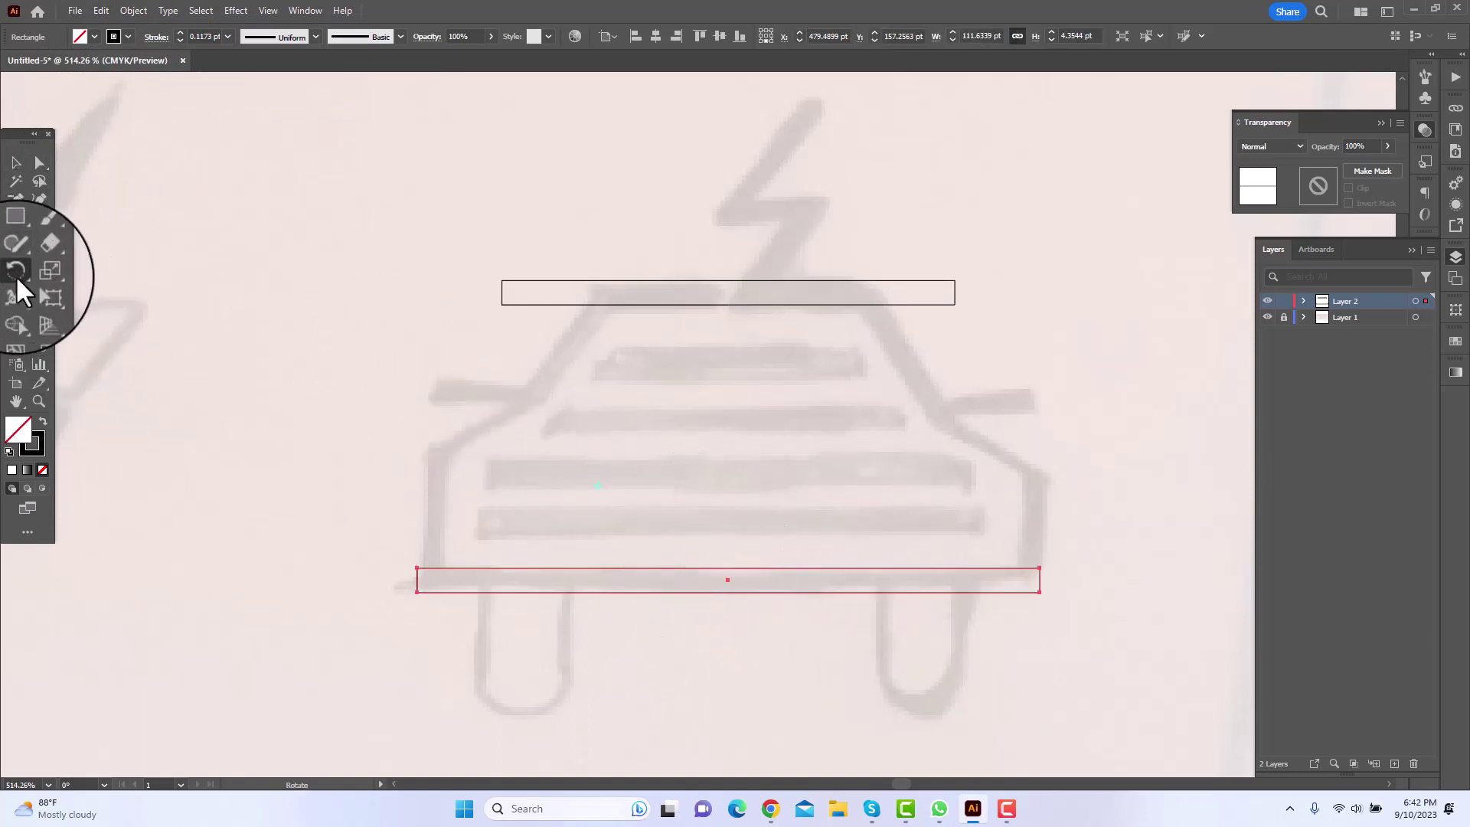
{"action": "left_click", "coordinate": [21, 163]}
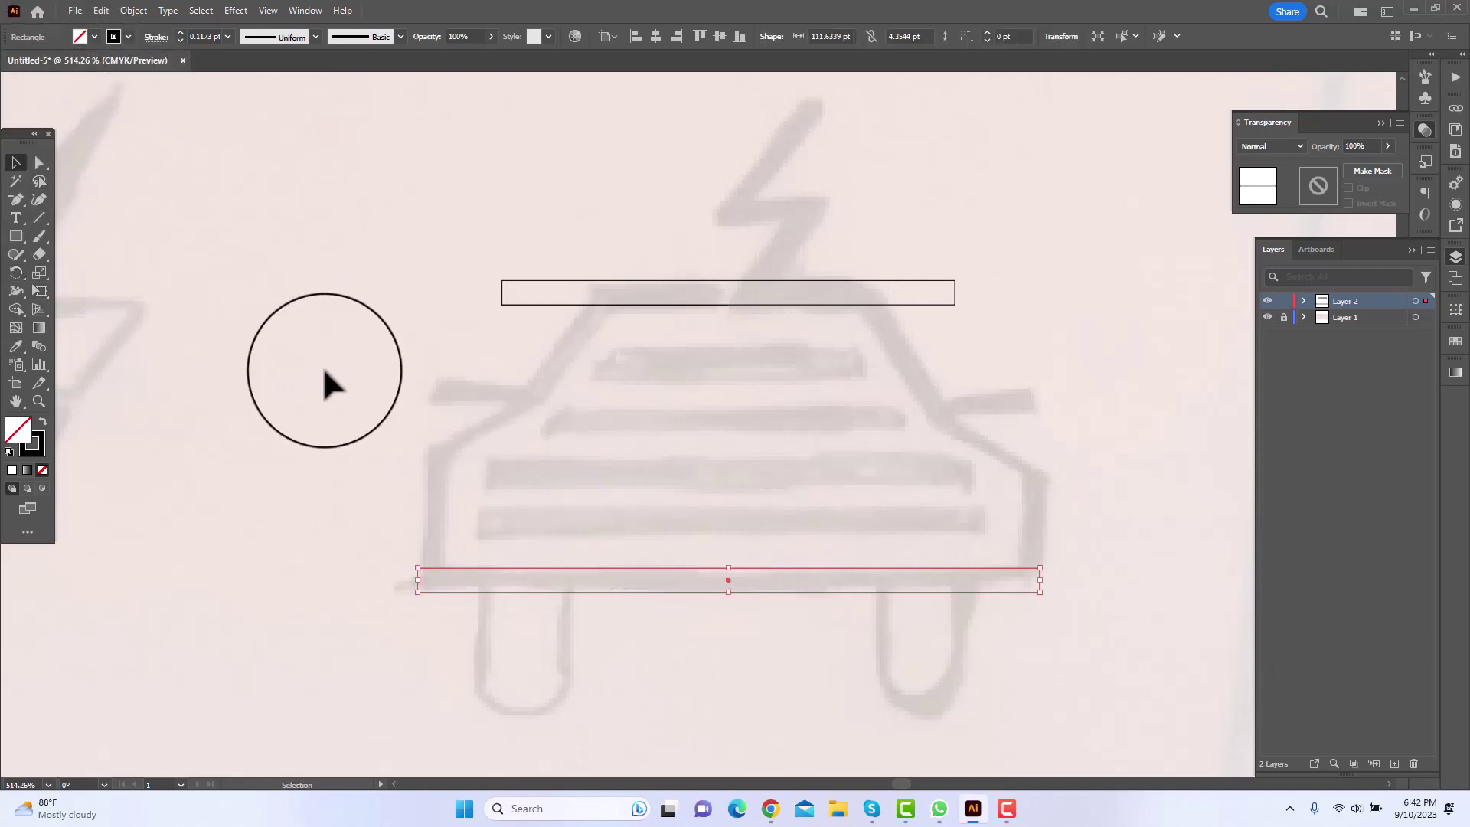
{"action": "left_click", "coordinate": [325, 370]}
{"action": "left_click", "coordinate": [776, 584]}
Make a copy of the bottom rectangle rotated by 90° and align the vertical bar with the car body's left edge.
{"action": "left_click", "coordinate": [16, 272]}
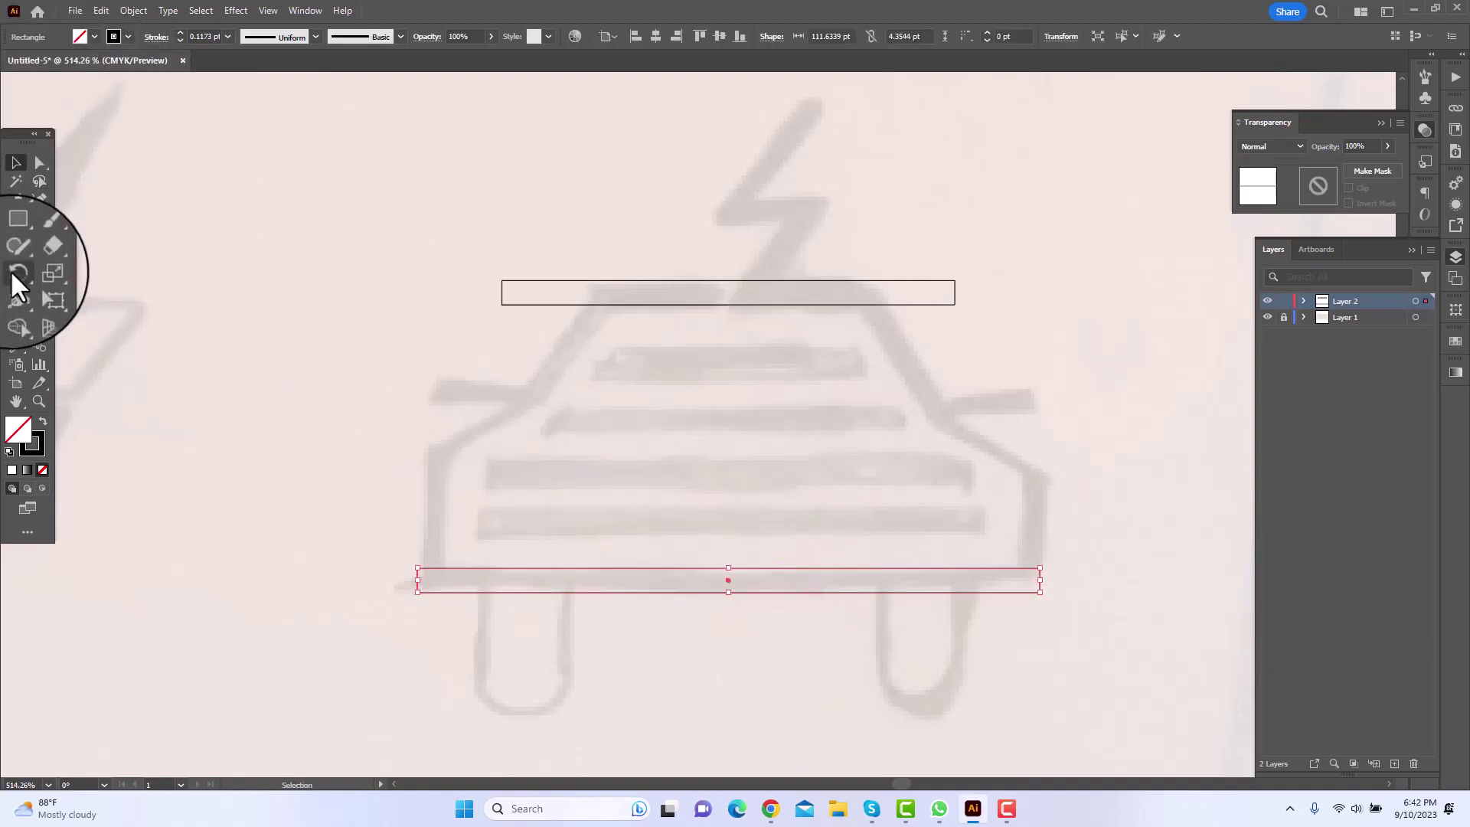
{"action": "left_click", "coordinate": [499, 297], "text": "alt"}
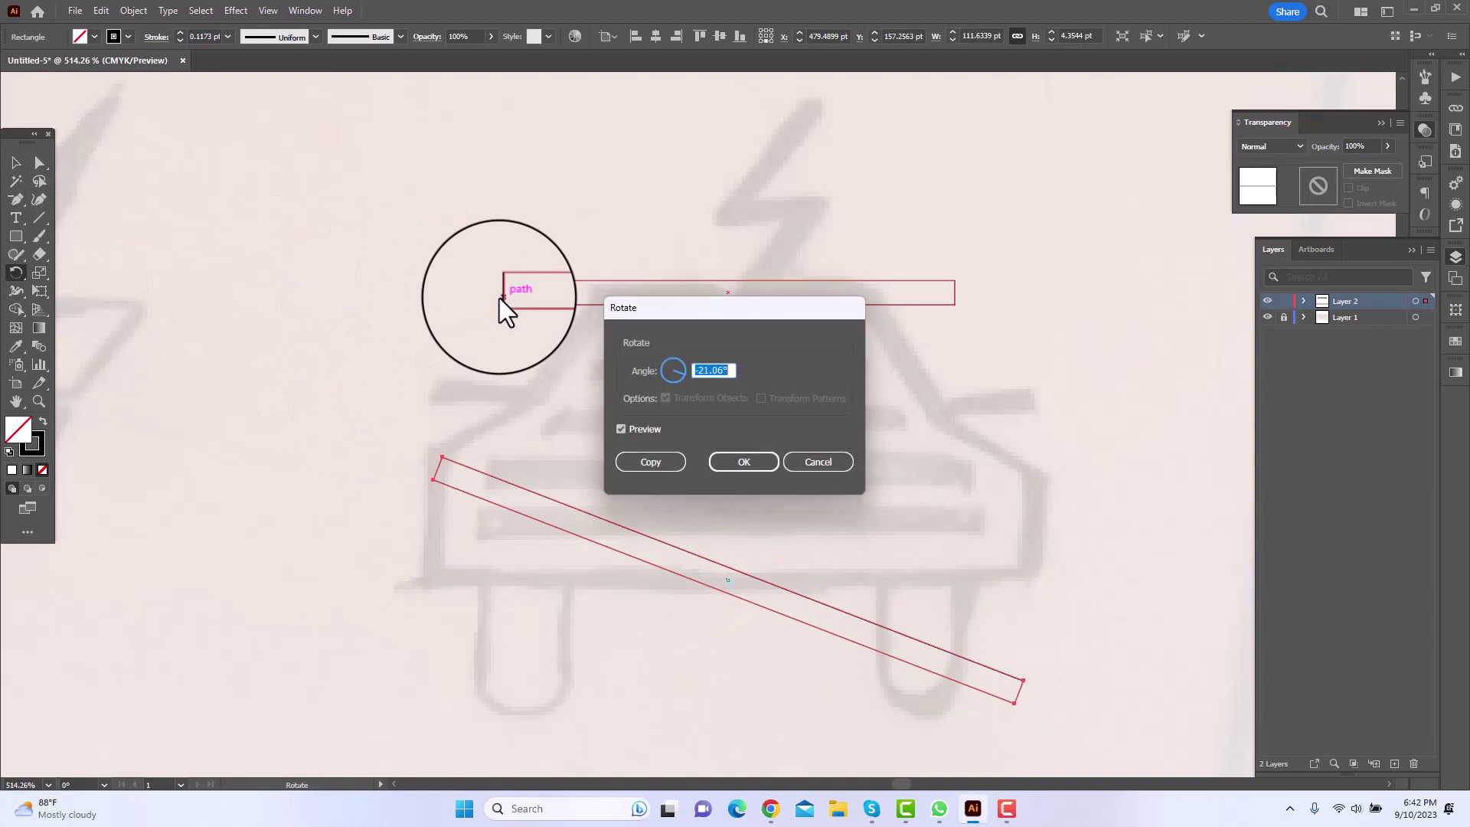
{"action": "type", "text": "90"}
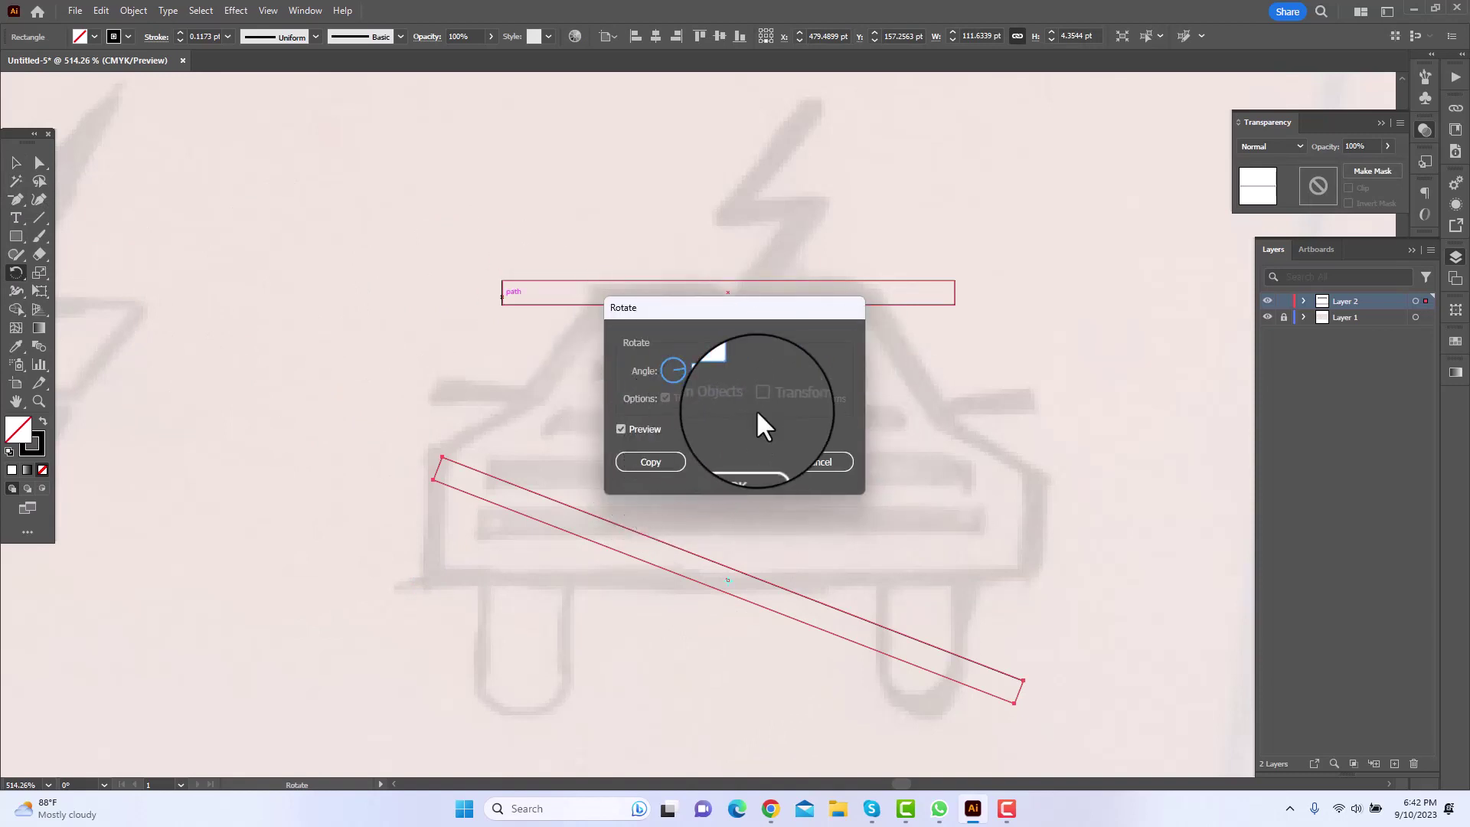
{"action": "left_click", "coordinate": [649, 464]}
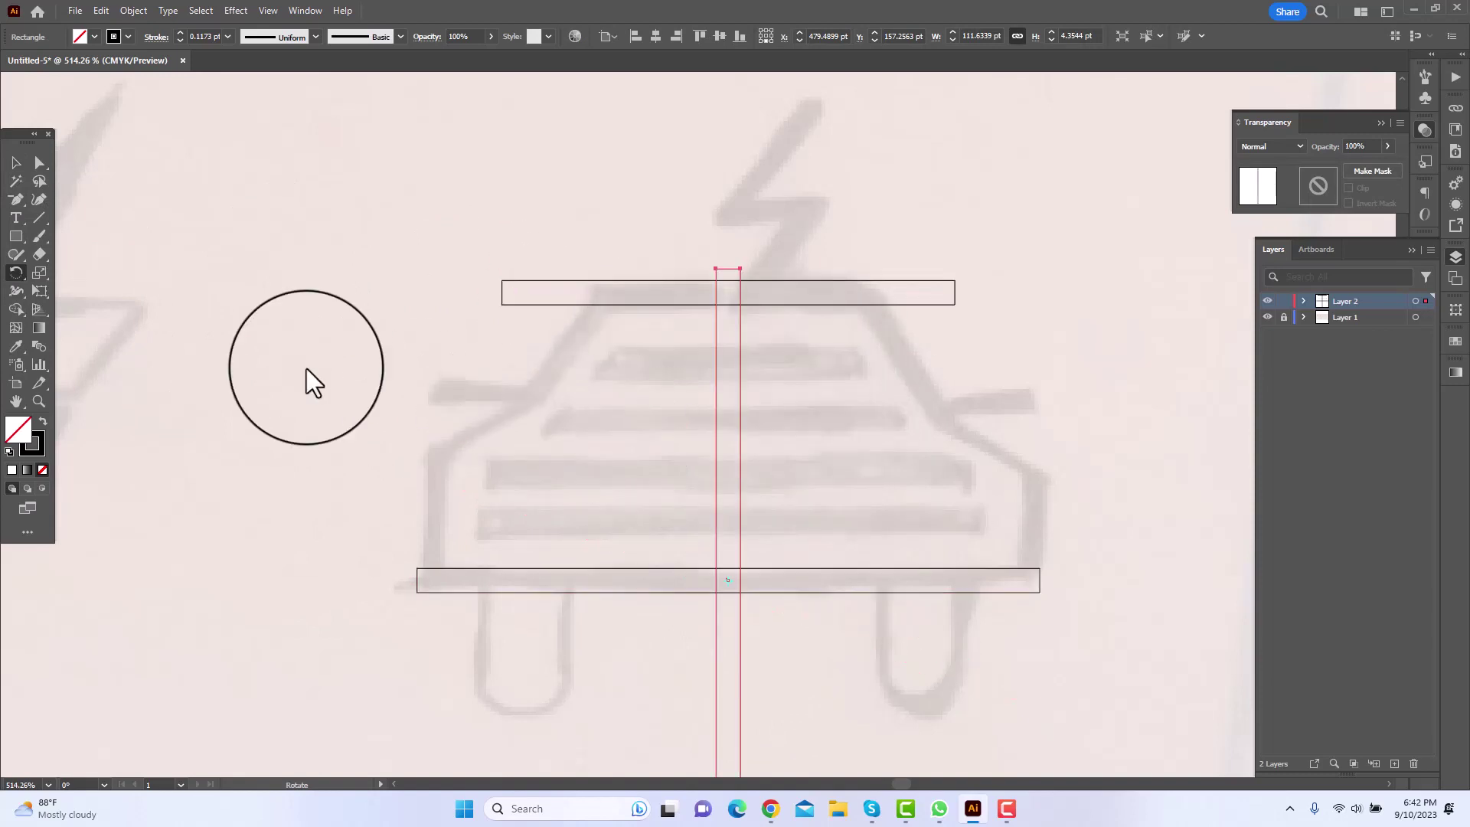
{"action": "left_click", "coordinate": [16, 162]}
{"action": "left_click_drag", "start_coordinate": [740, 444], "coordinate": [446, 451]}
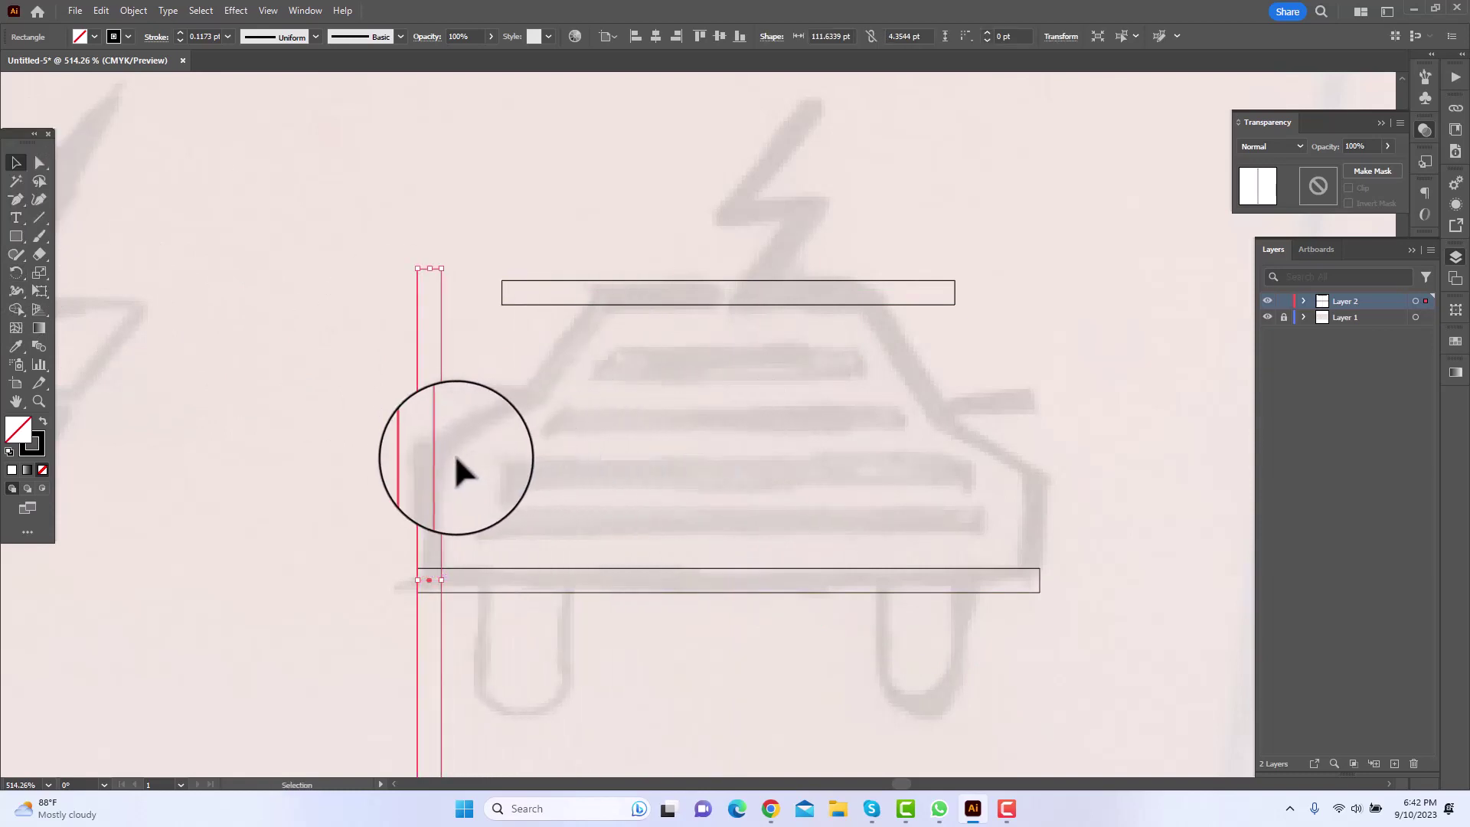
Duplicate the left vertical bar in front and move the copy to the car body's right edge.
{"action": "left_click", "coordinate": [102, 11]}
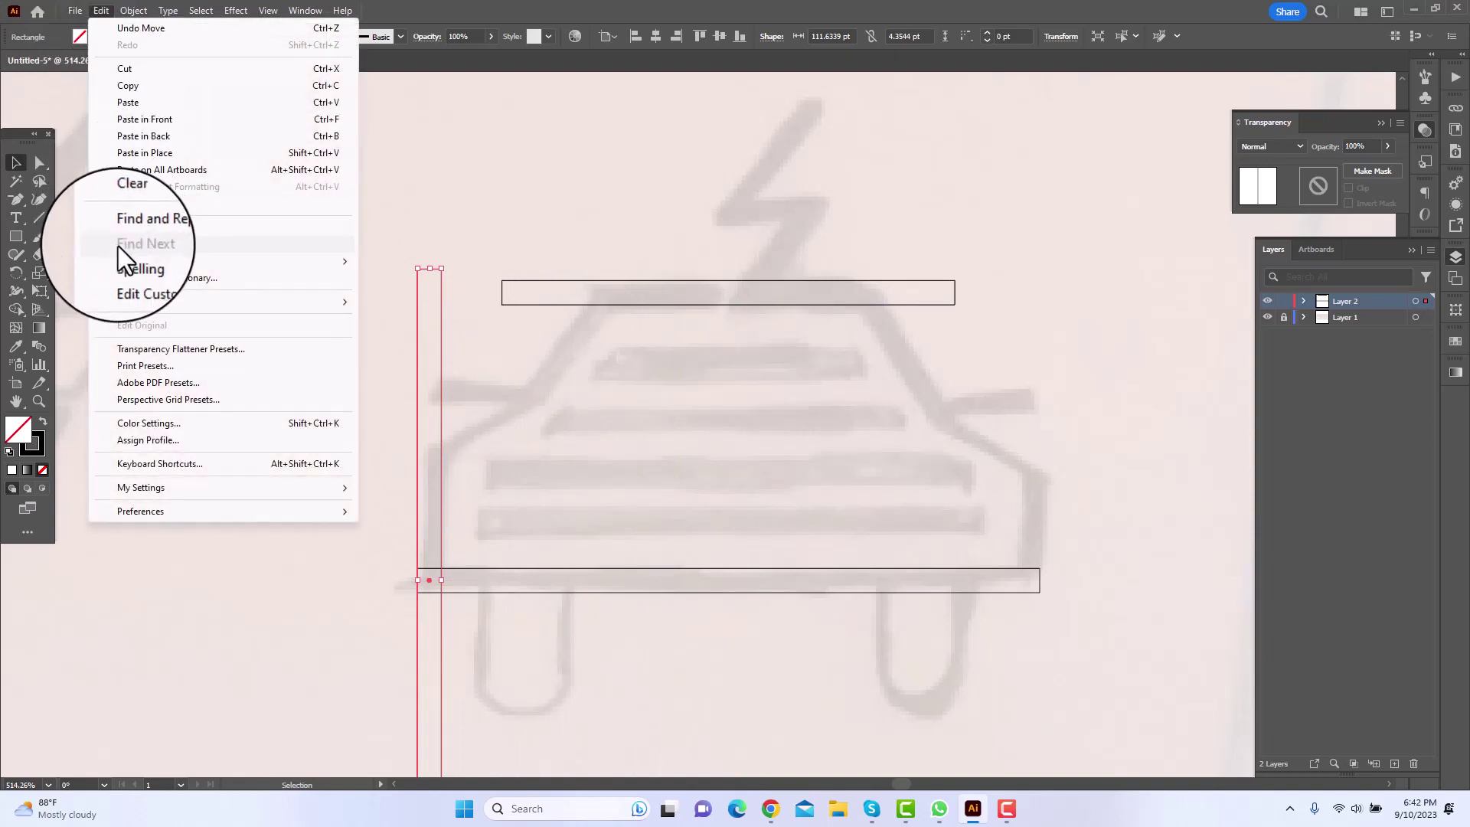
{"action": "left_click", "coordinate": [134, 85]}
{"action": "left_click", "coordinate": [103, 10]}
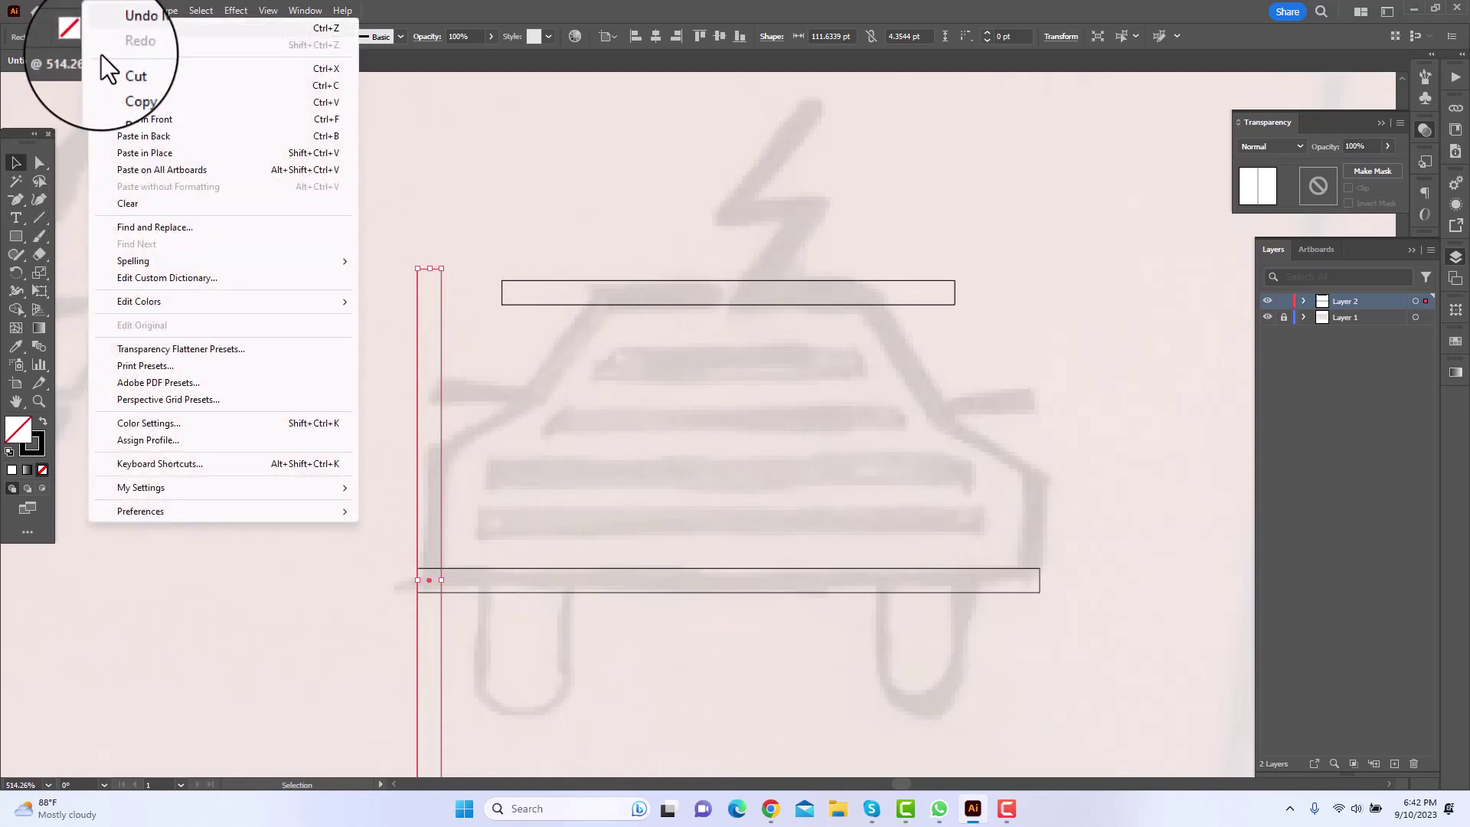
{"action": "left_click", "coordinate": [154, 121]}
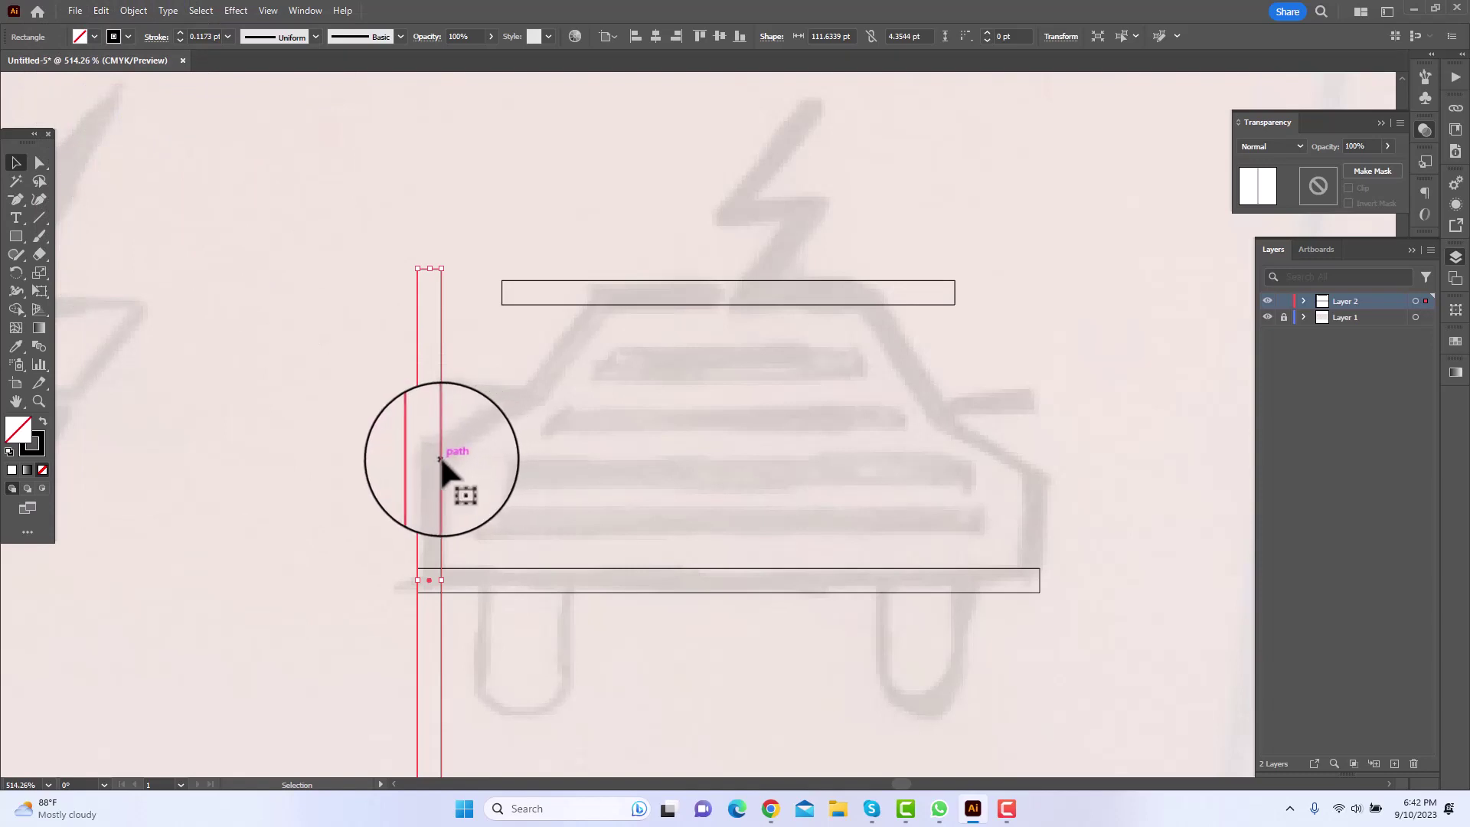
{"action": "left_click_drag", "start_coordinate": [440, 458], "coordinate": [1045, 498]}
{"action": "left_click", "coordinate": [1118, 502]}
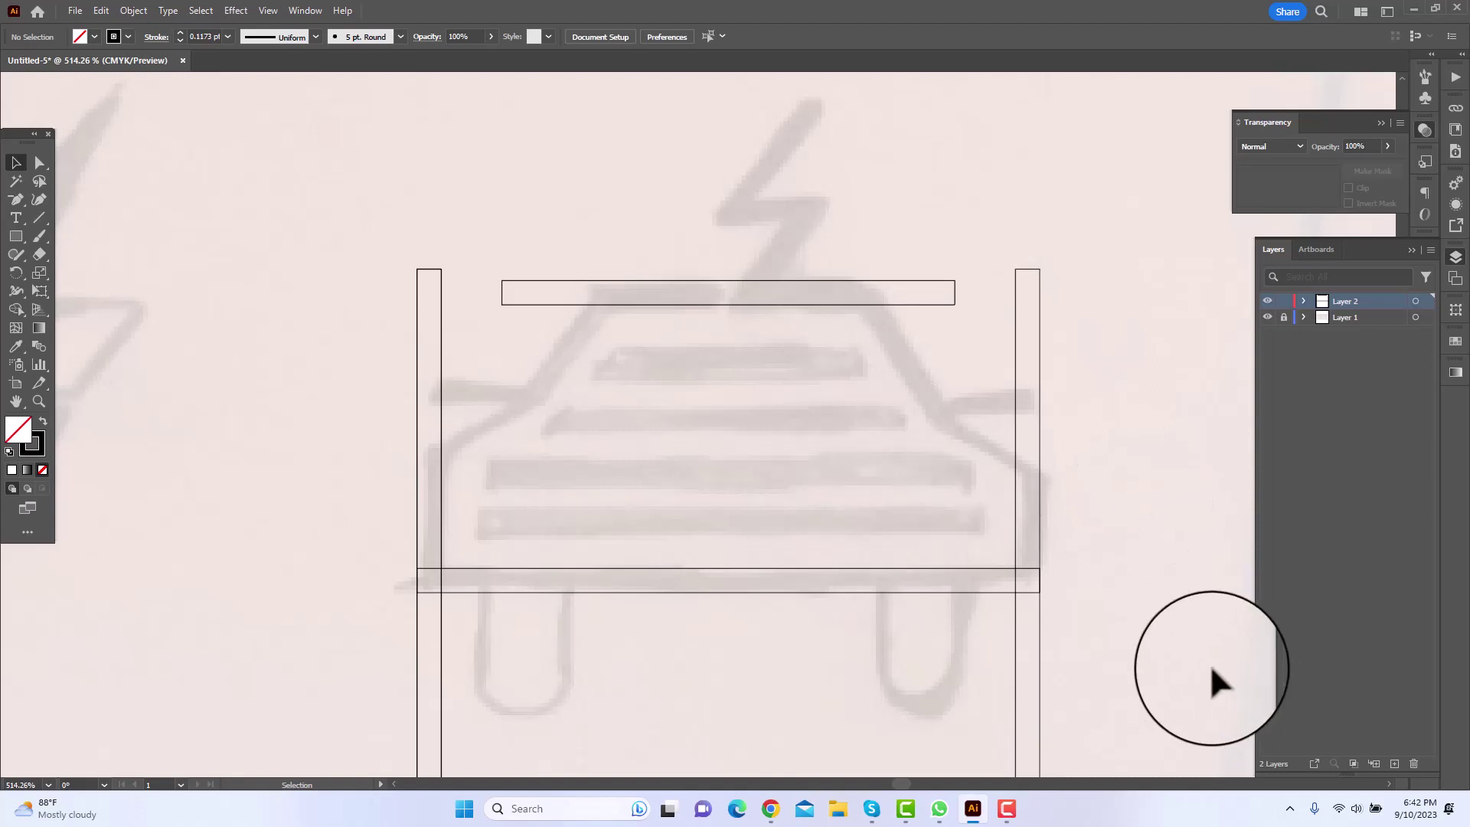
Shorten both vertical bars together from their lower ends to about 64 pt, ending just below the bottom rectangle.
{"action": "left_click_drag", "start_coordinate": [1196, 712], "coordinate": [311, 678]}
{"action": "key", "text": "space"}
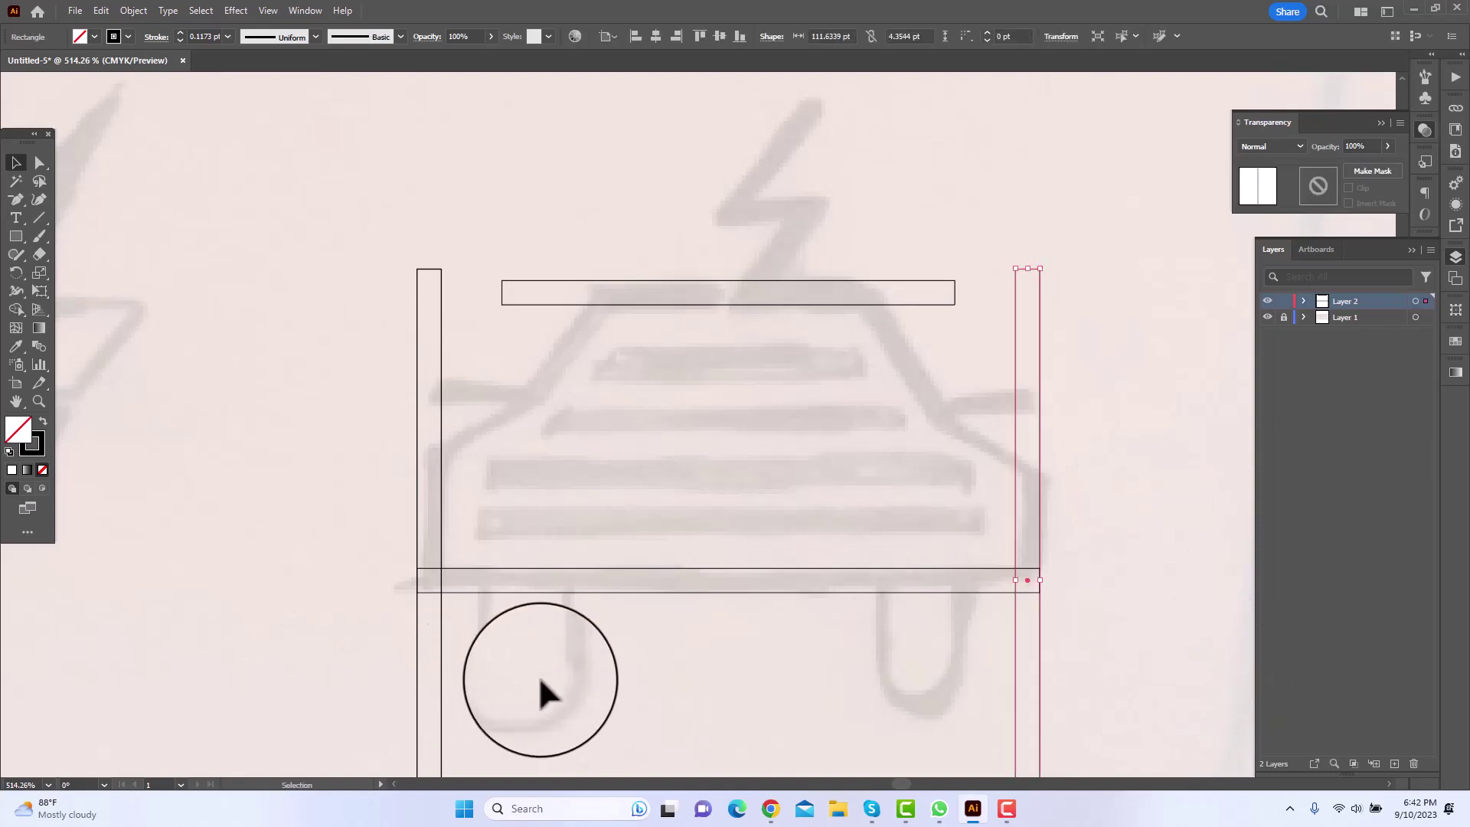
{"action": "left_click", "coordinate": [441, 695], "text": "shift"}
{"action": "key", "text": "space"}
{"action": "left_click_drag", "start_coordinate": [632, 697], "coordinate": [609, 444]}
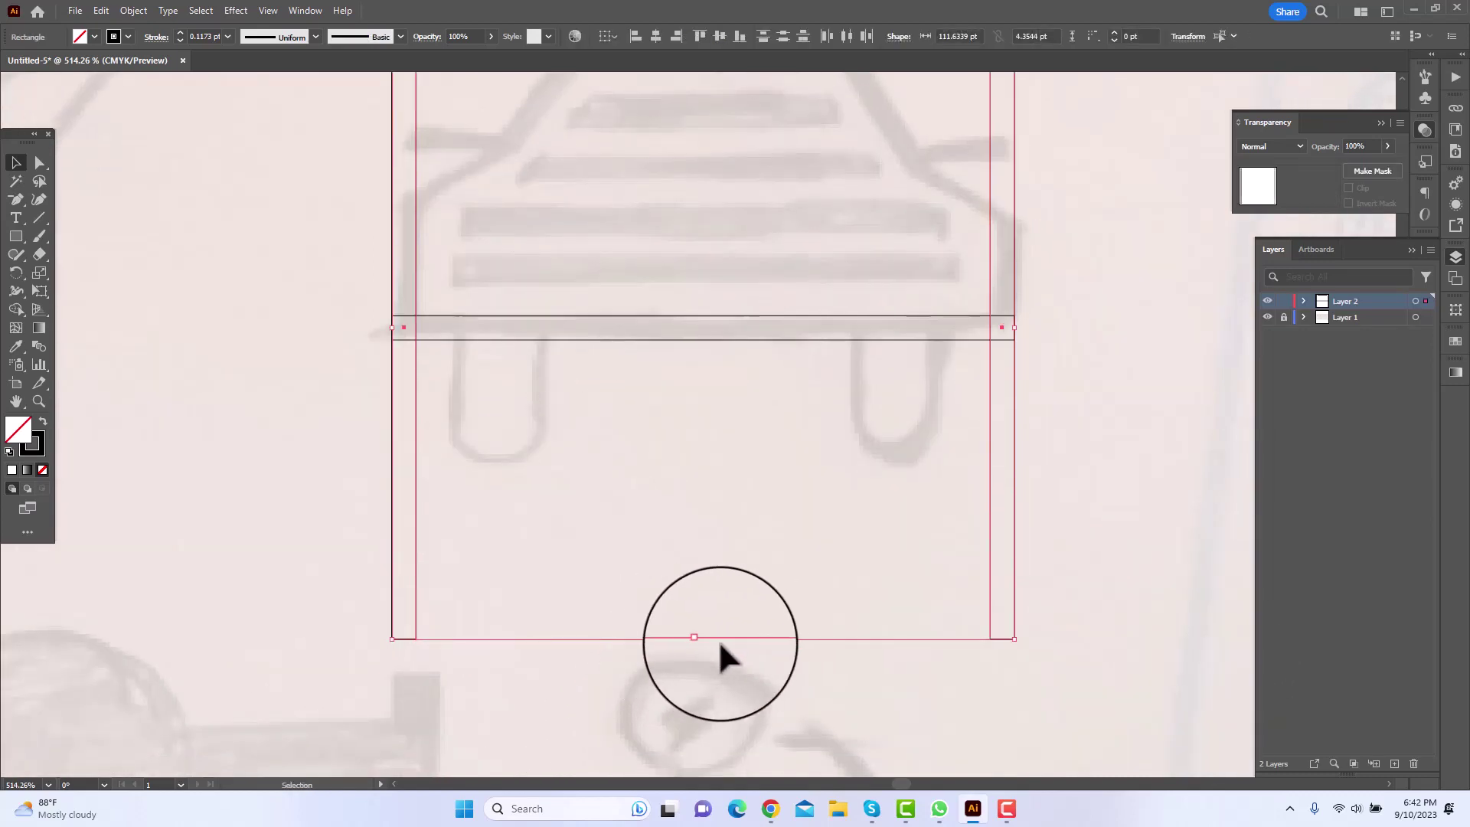
{"action": "left_click_drag", "start_coordinate": [704, 639], "coordinate": [738, 371]}
{"action": "key", "text": "space"}
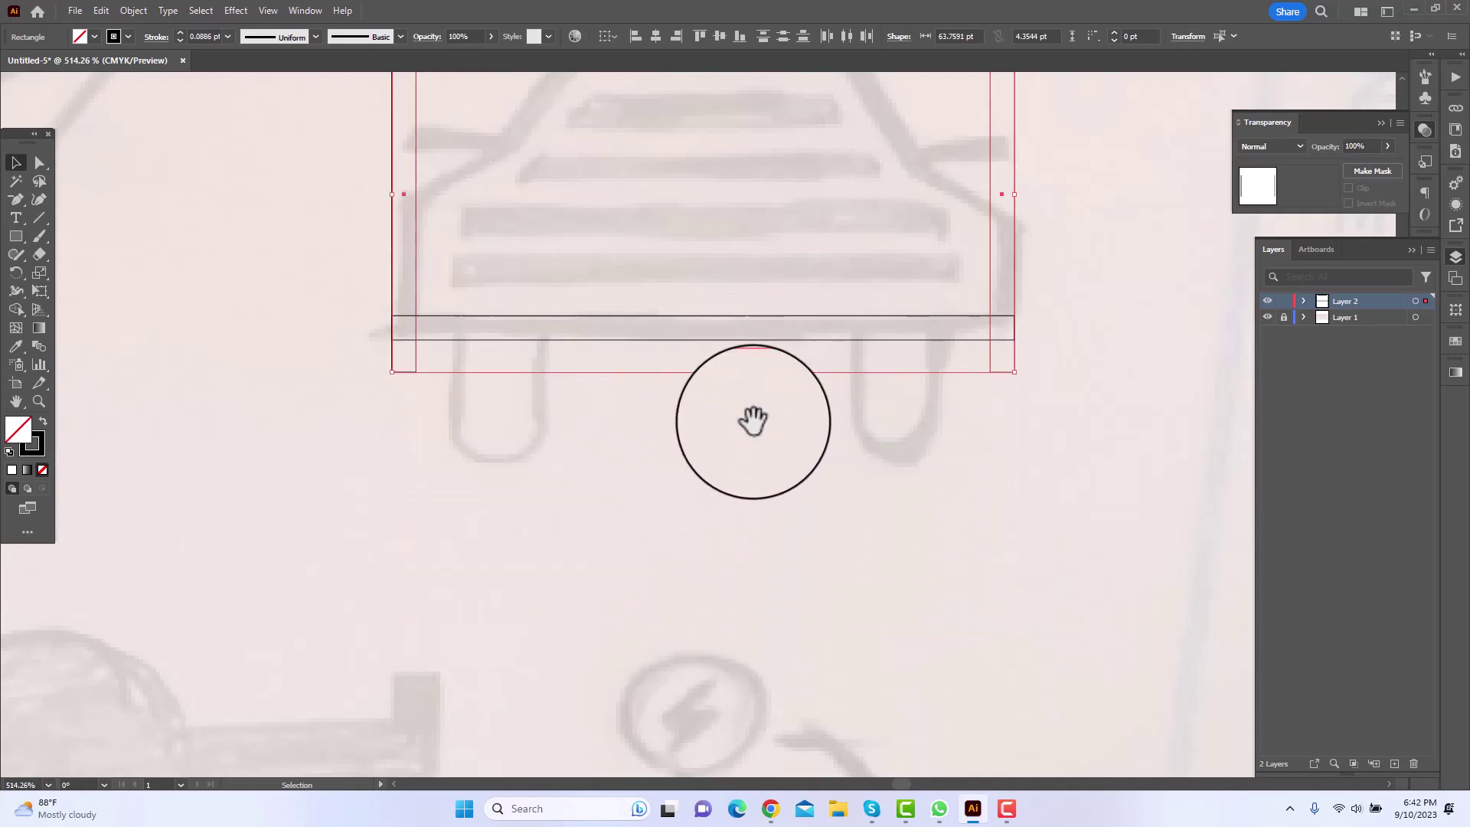
{"action": "left_click_drag", "start_coordinate": [770, 424], "coordinate": [764, 645]}
{"action": "left_click", "coordinate": [1102, 527]}
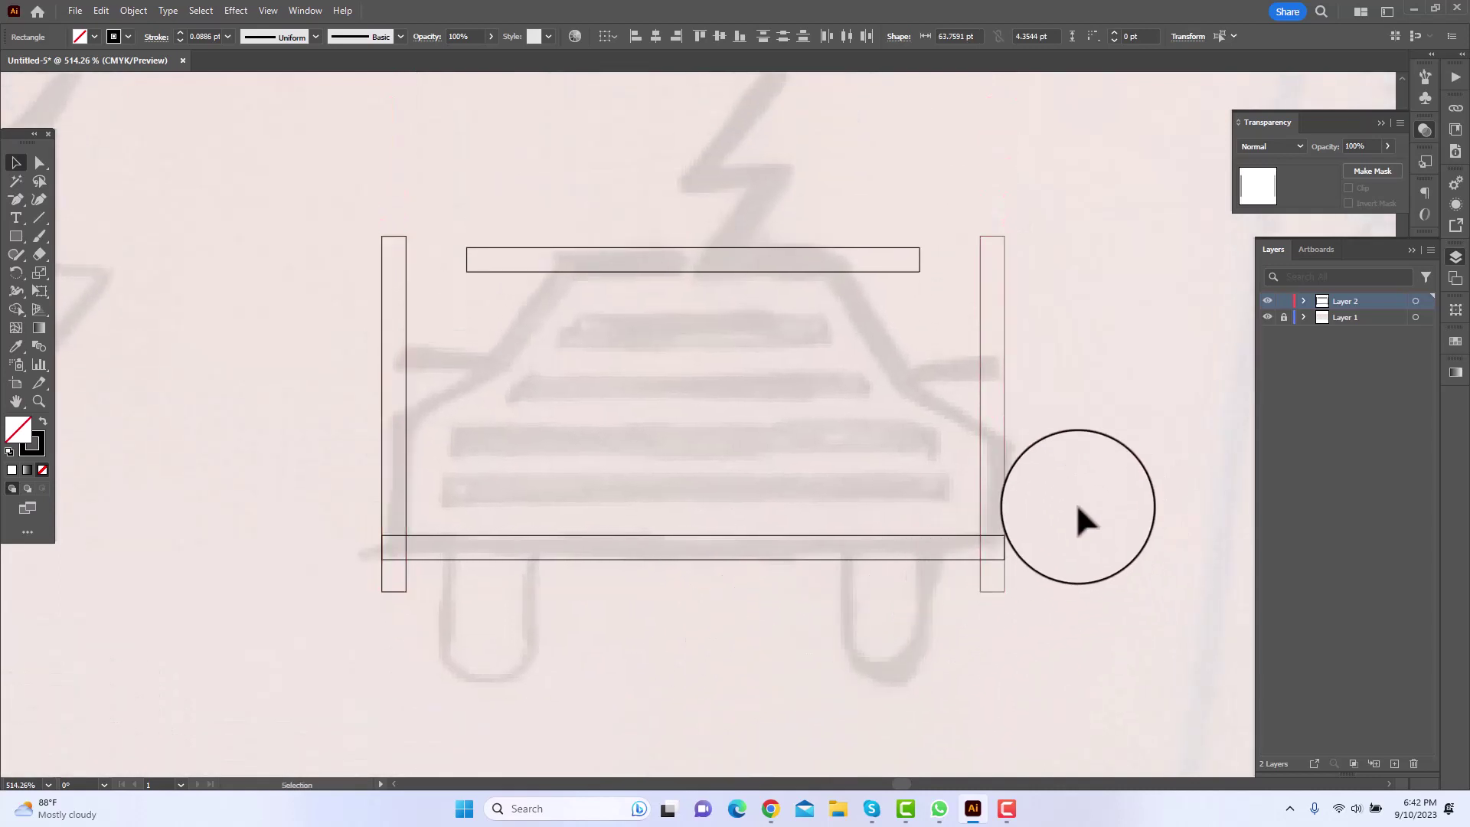
Copy the right vertical bar and paste the duplicate in front of it.
{"action": "left_click", "coordinate": [1003, 484]}
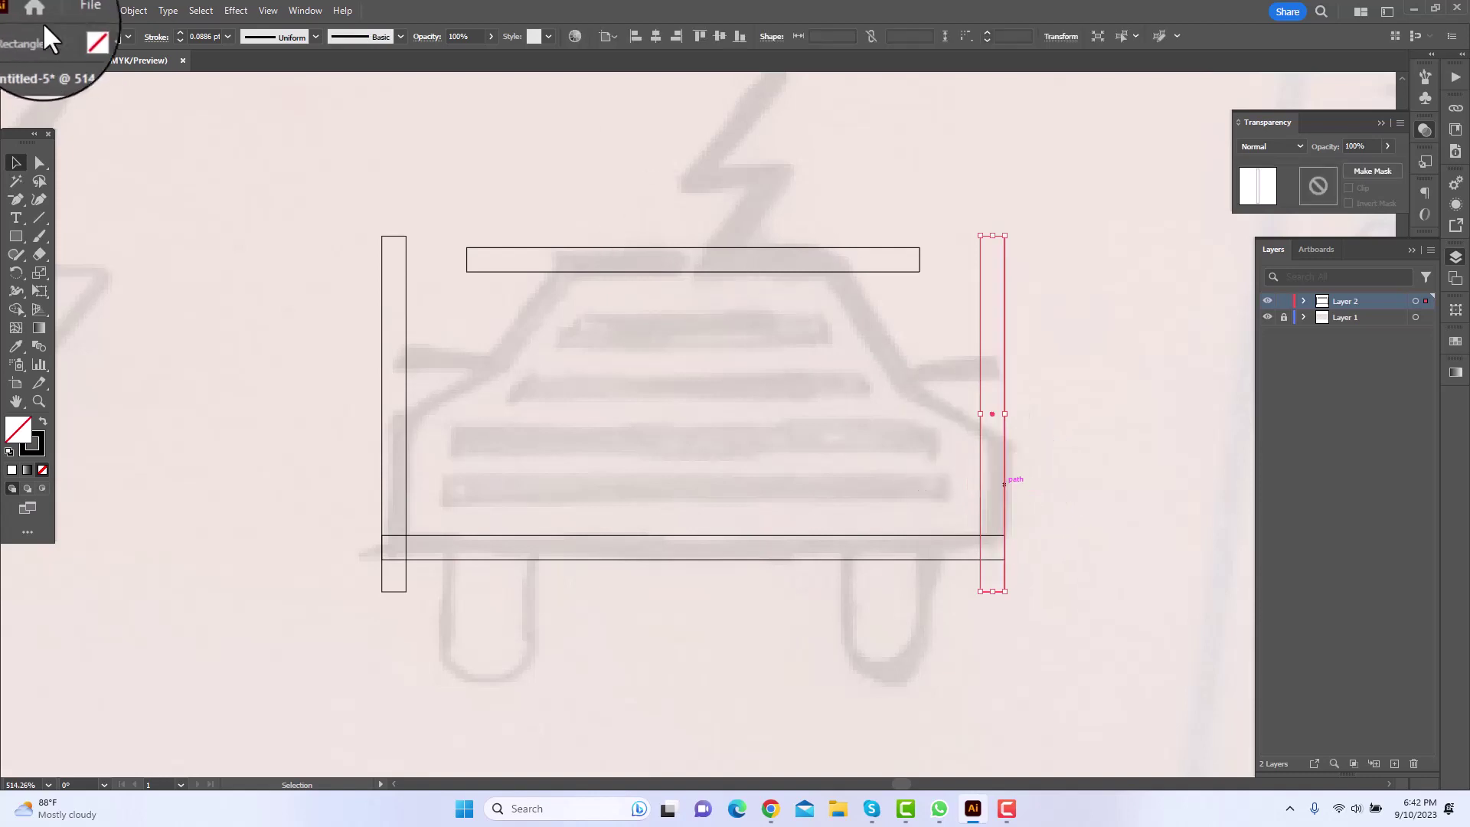
{"action": "left_click", "coordinate": [103, 11]}
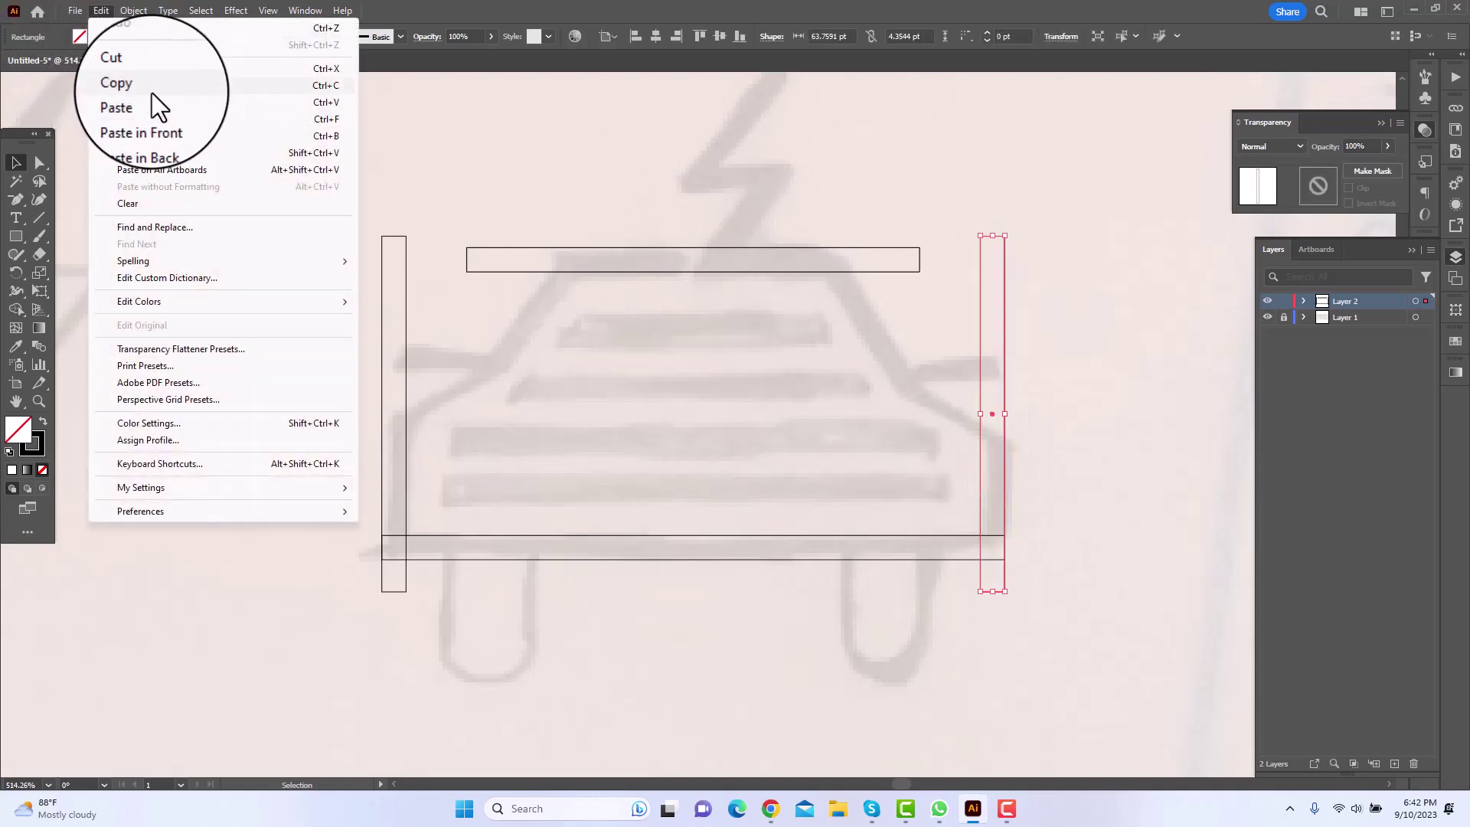
{"action": "left_click", "coordinate": [152, 93]}
{"action": "left_click", "coordinate": [101, 11]}
{"action": "left_click", "coordinate": [142, 119]}
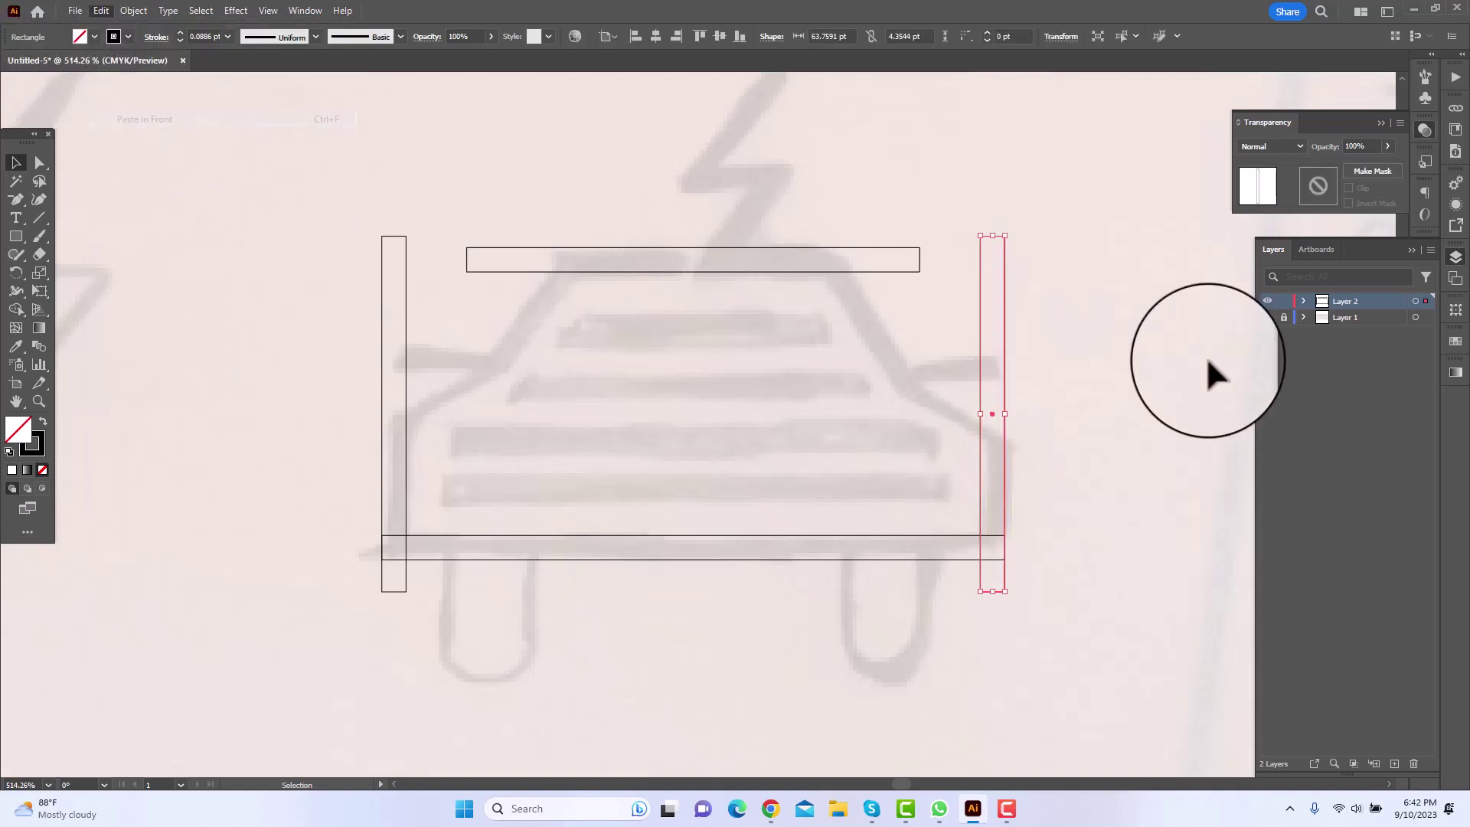
Move the duplicated vertical bar inward, rotate it about 35° counterclockwise and place it along the car's right windshield pillar.
{"action": "left_click_drag", "start_coordinate": [1001, 361], "coordinate": [899, 366]}
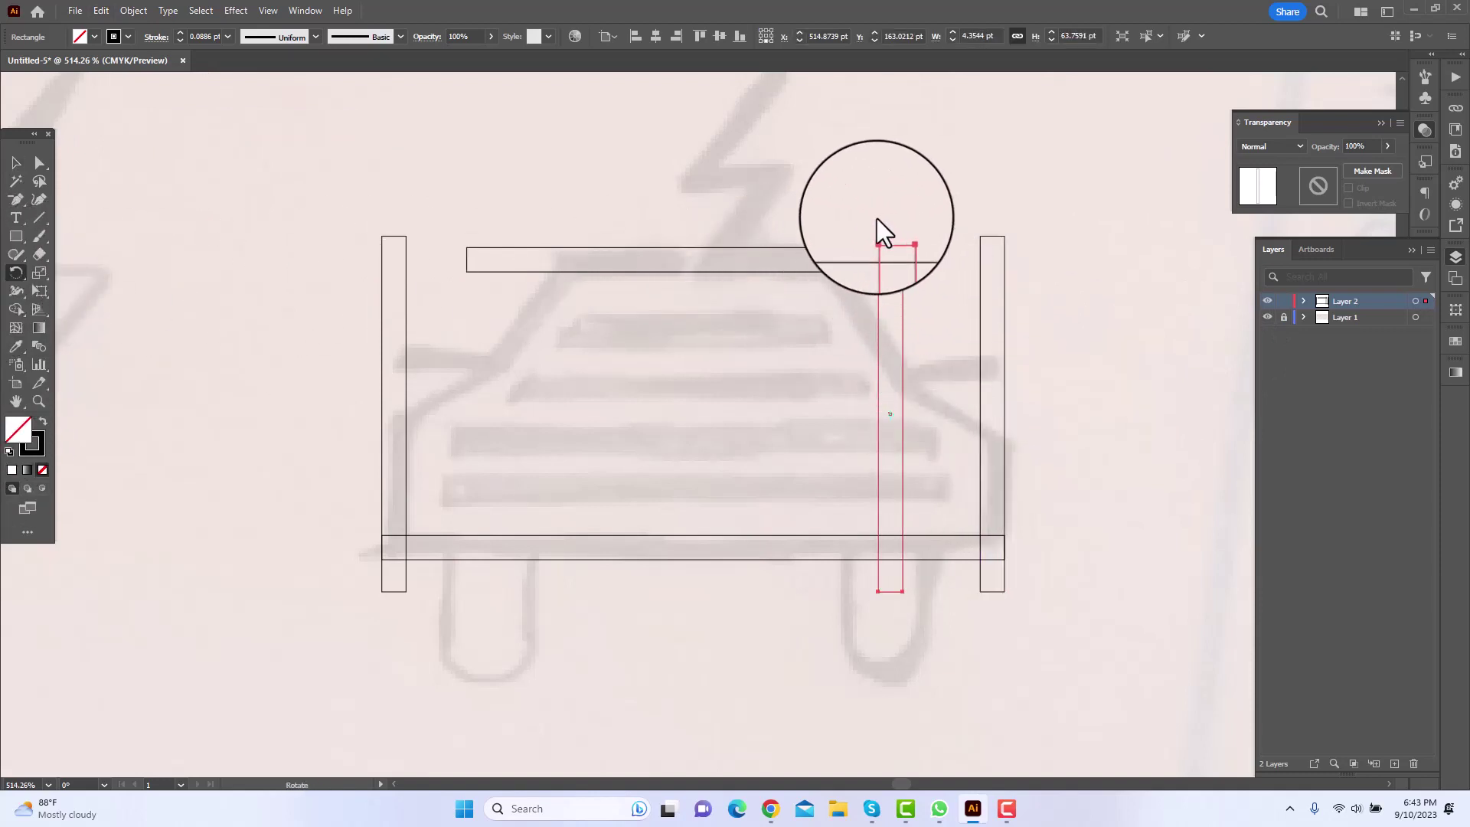
{"action": "left_click_drag", "start_coordinate": [875, 218], "coordinate": [774, 281]}
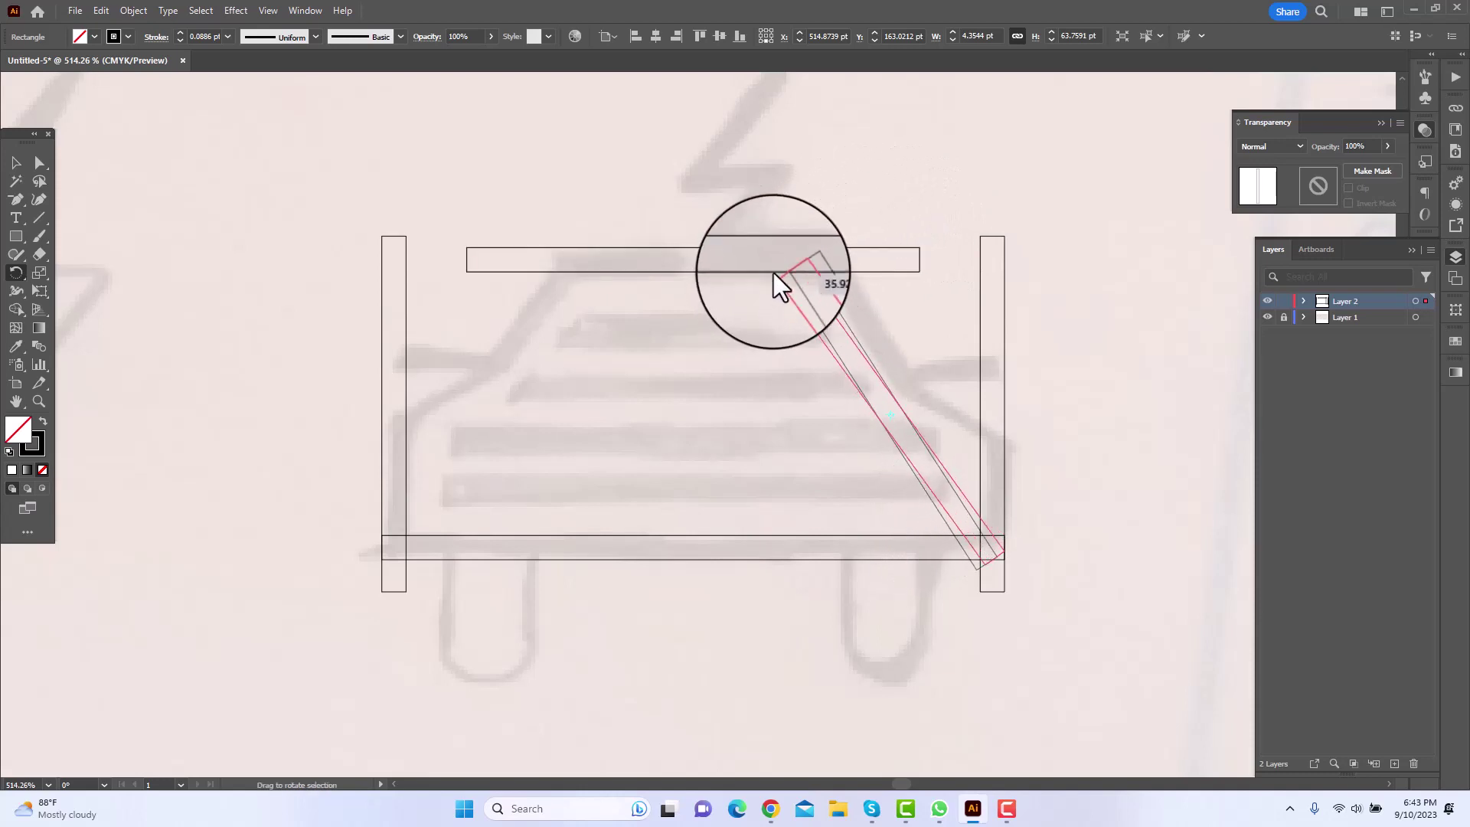
{"action": "left_click", "coordinate": [17, 163]}
{"action": "left_click_drag", "start_coordinate": [860, 399], "coordinate": [865, 299]}
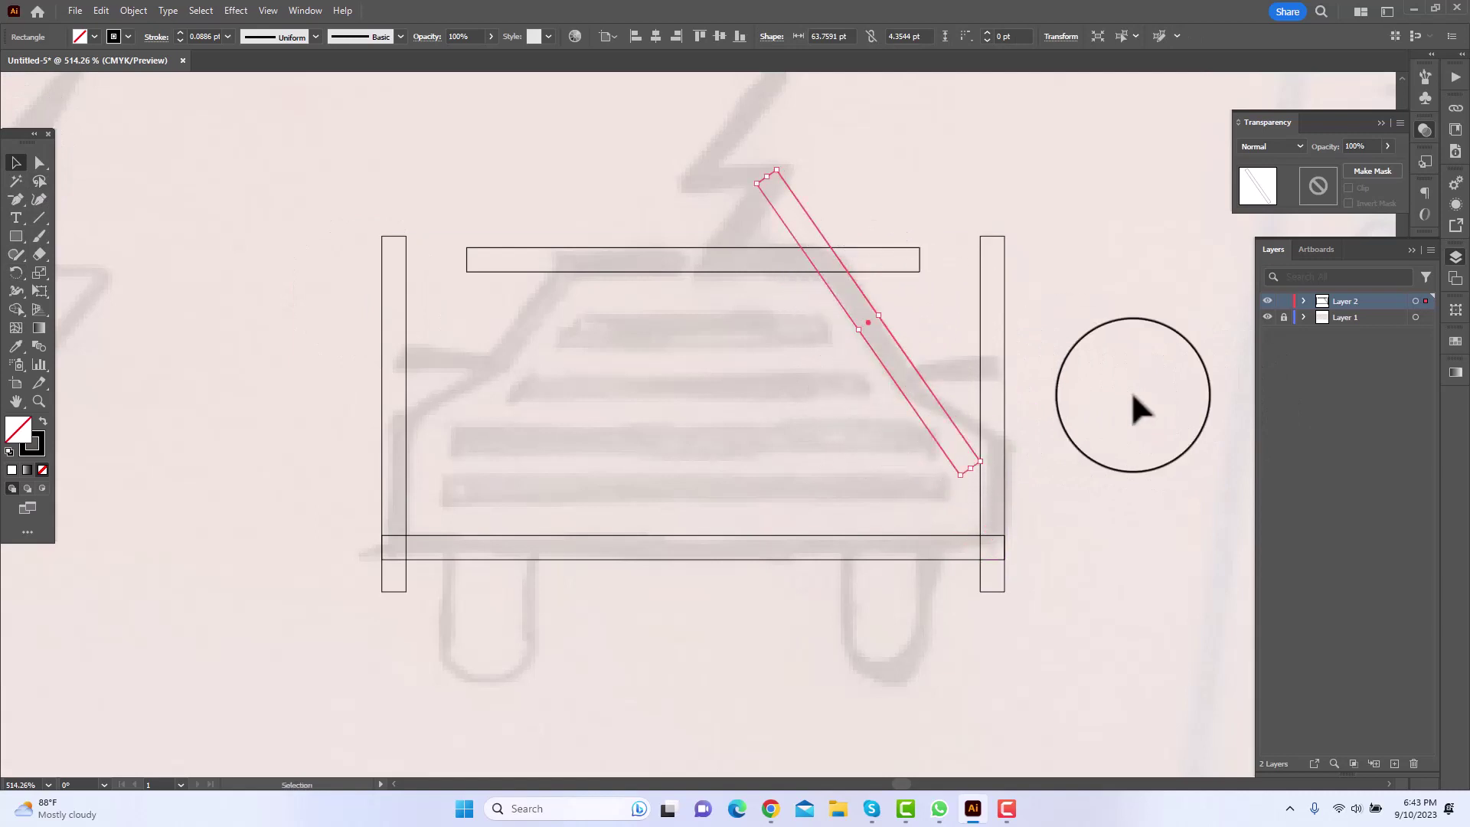
{"action": "left_click", "coordinate": [1233, 437]}
Rotate the slanted pillar bar slightly steeper to match the slope of the sketched right windshield pillar.
{"action": "left_click", "coordinate": [880, 314]}
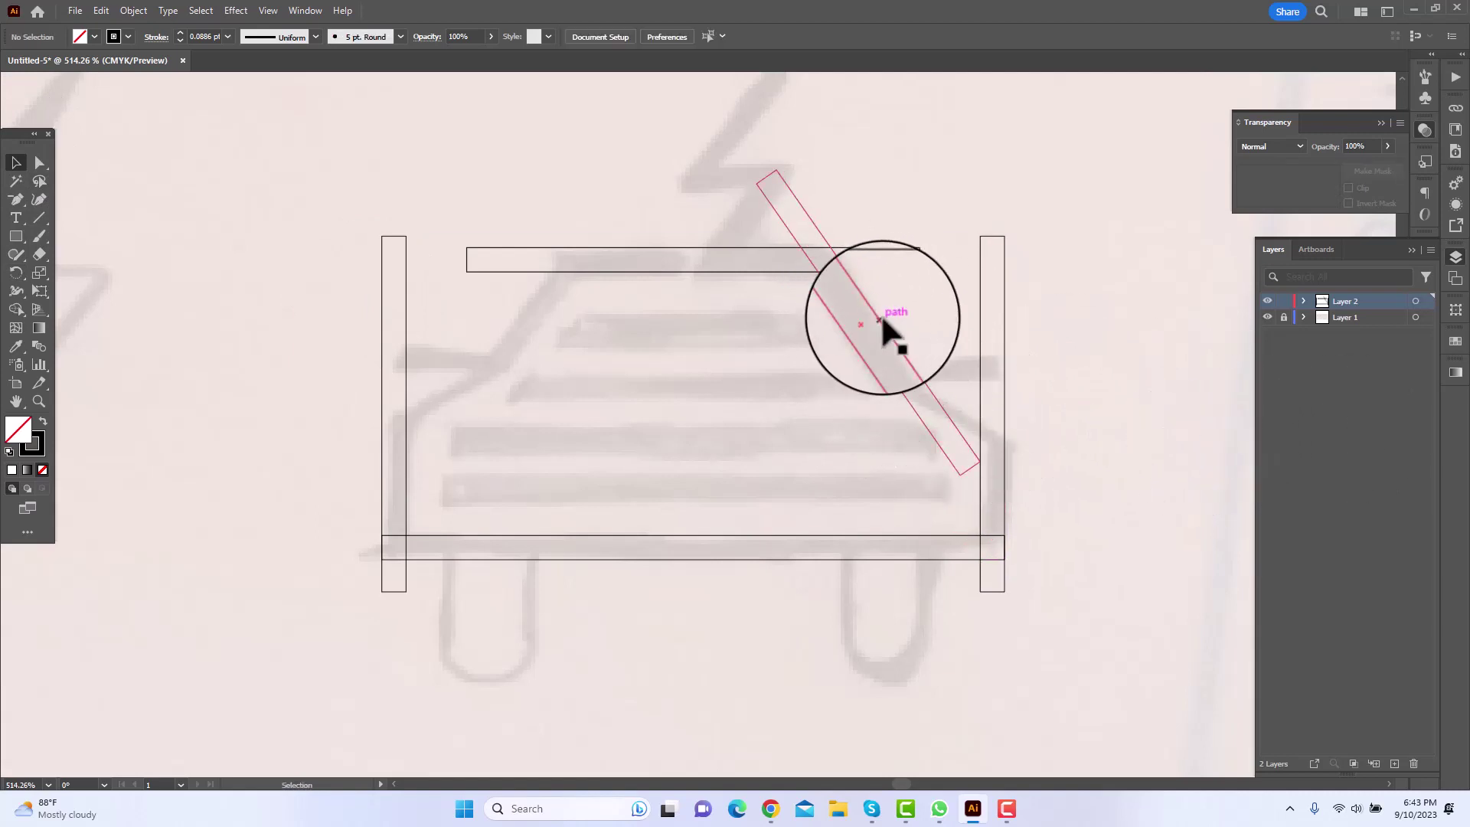
{"action": "left_click", "coordinate": [16, 272]}
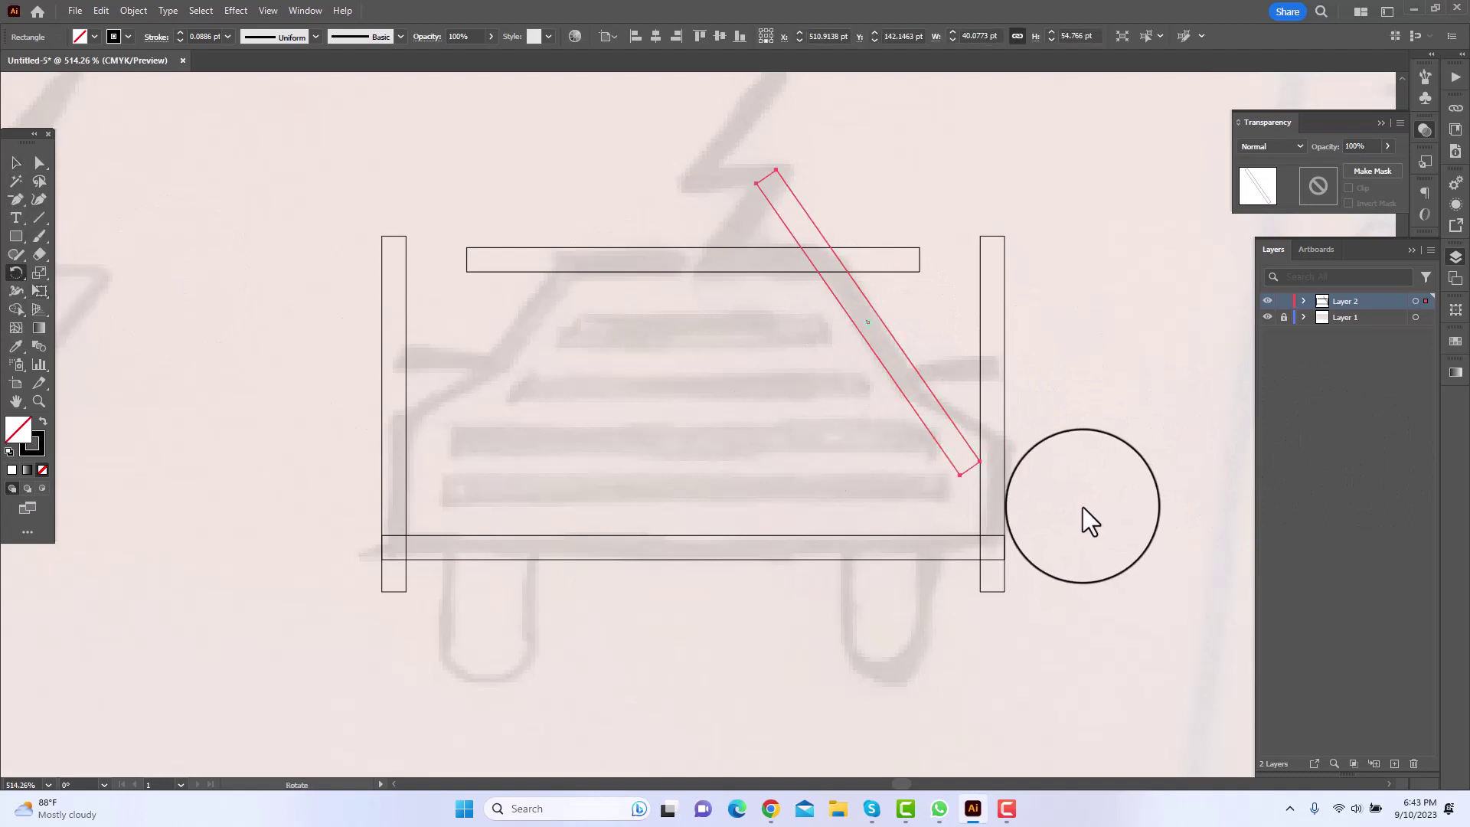
{"action": "left_click_drag", "start_coordinate": [1077, 508], "coordinate": [1072, 537]}
{"action": "left_click", "coordinate": [15, 163]}
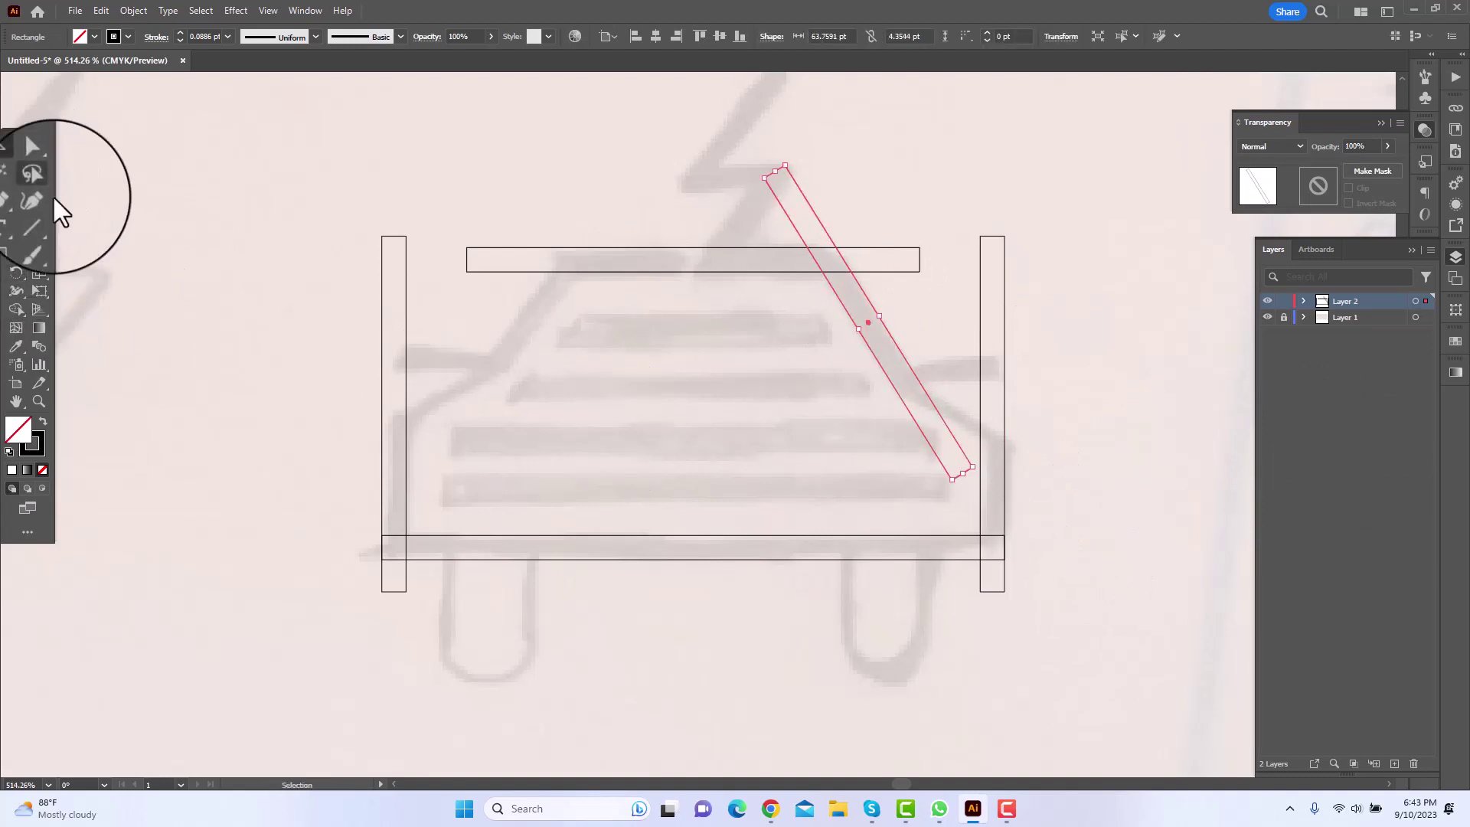
{"action": "left_click", "coordinate": [839, 464]}
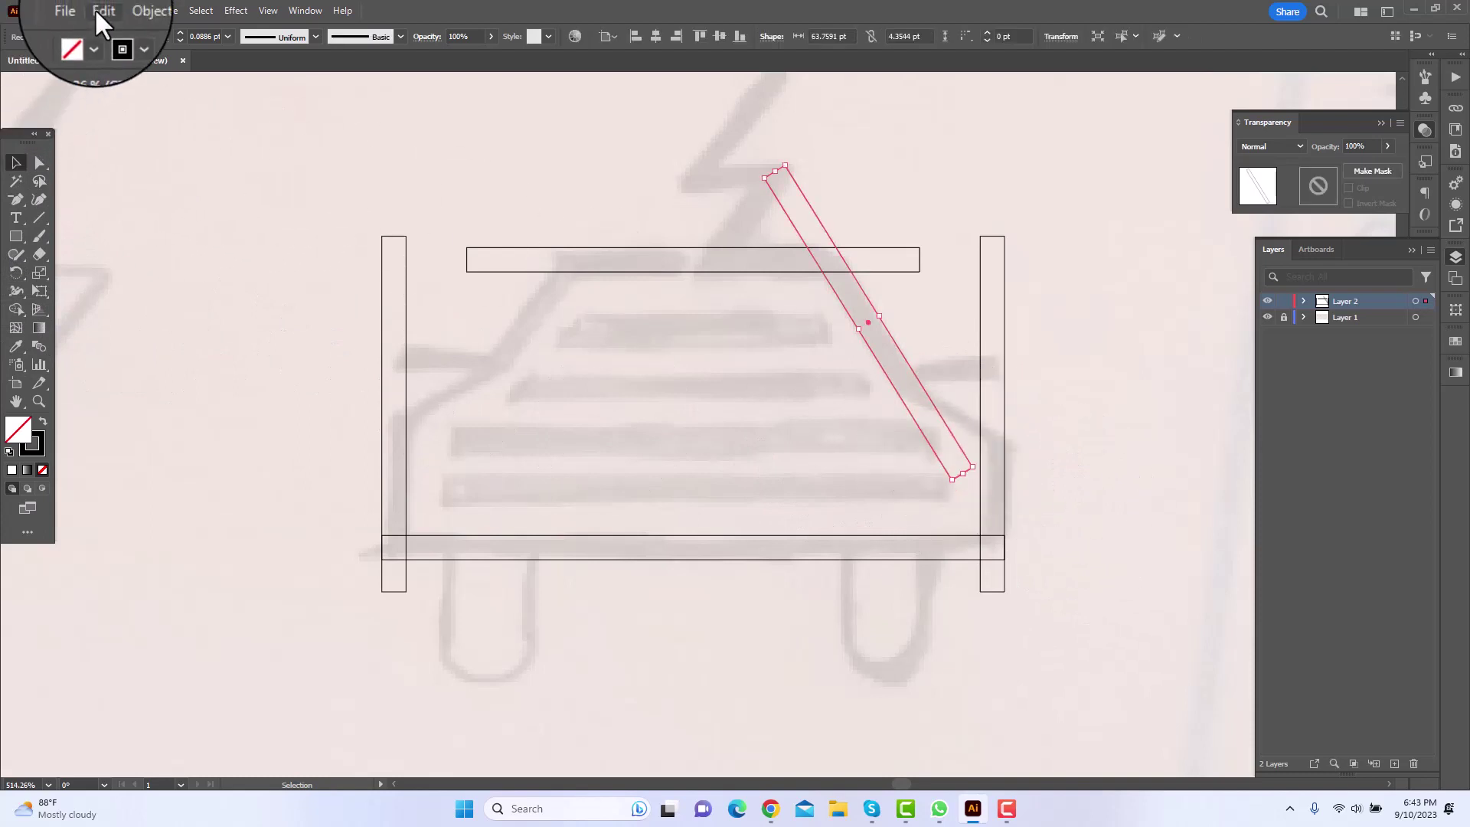
{"action": "left_click", "coordinate": [900, 369]}
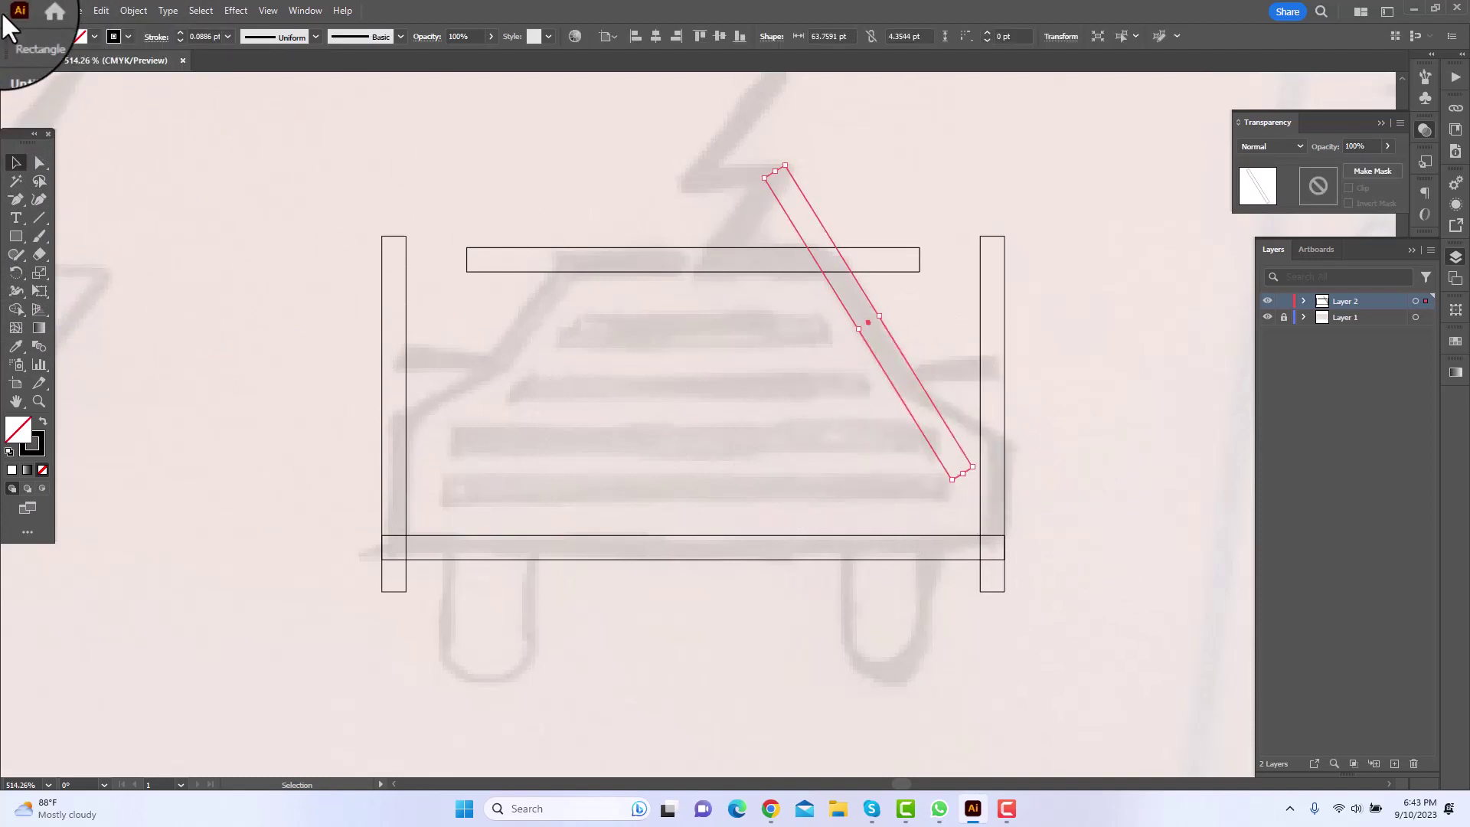
Copy the slanted pillar bar, paste it in front and move the duplicate down across the right vertical bar.
{"action": "left_click", "coordinate": [93, 10]}
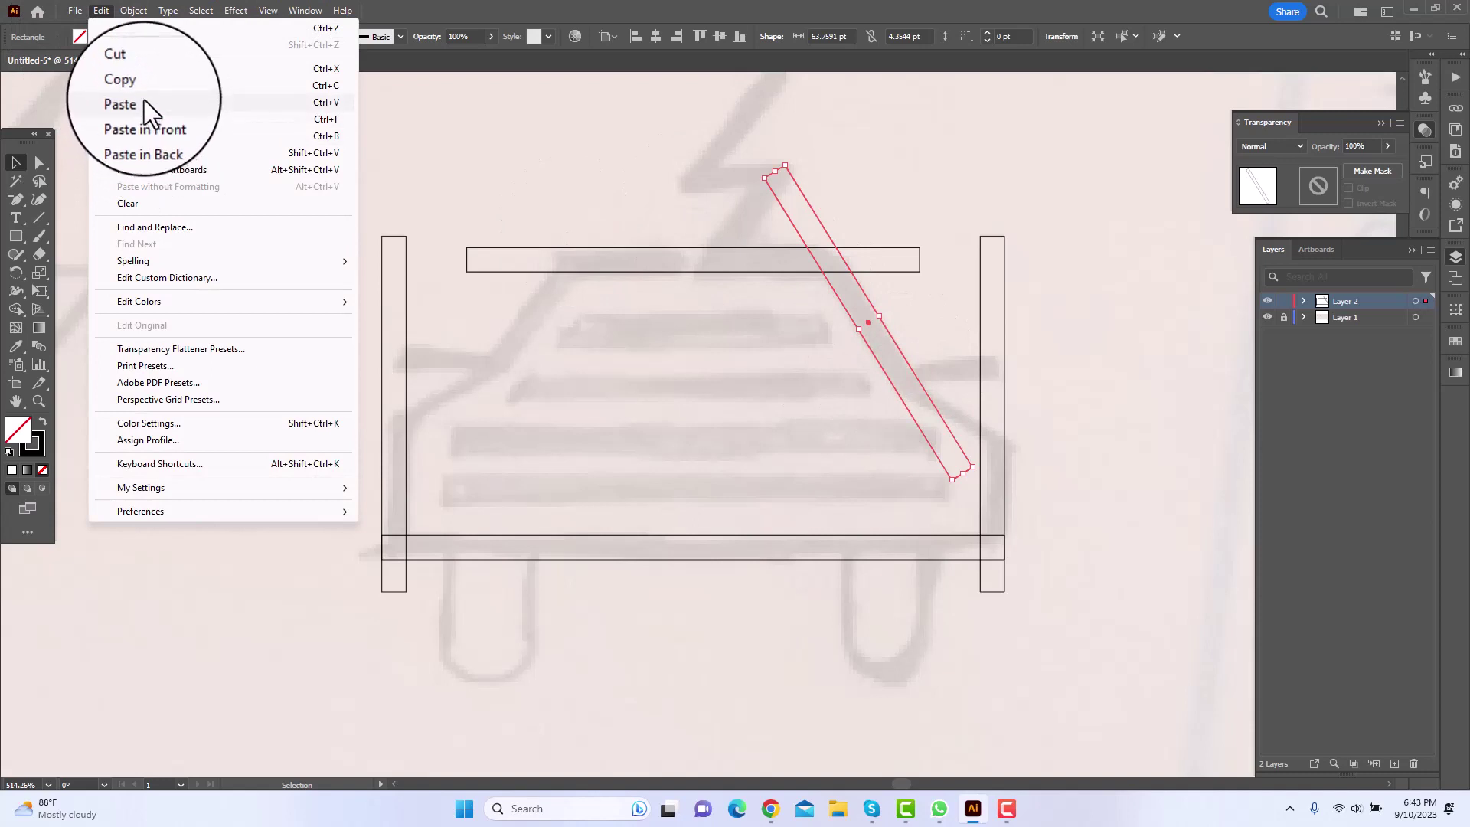
{"action": "left_click", "coordinate": [141, 88]}
{"action": "left_click", "coordinate": [101, 10]}
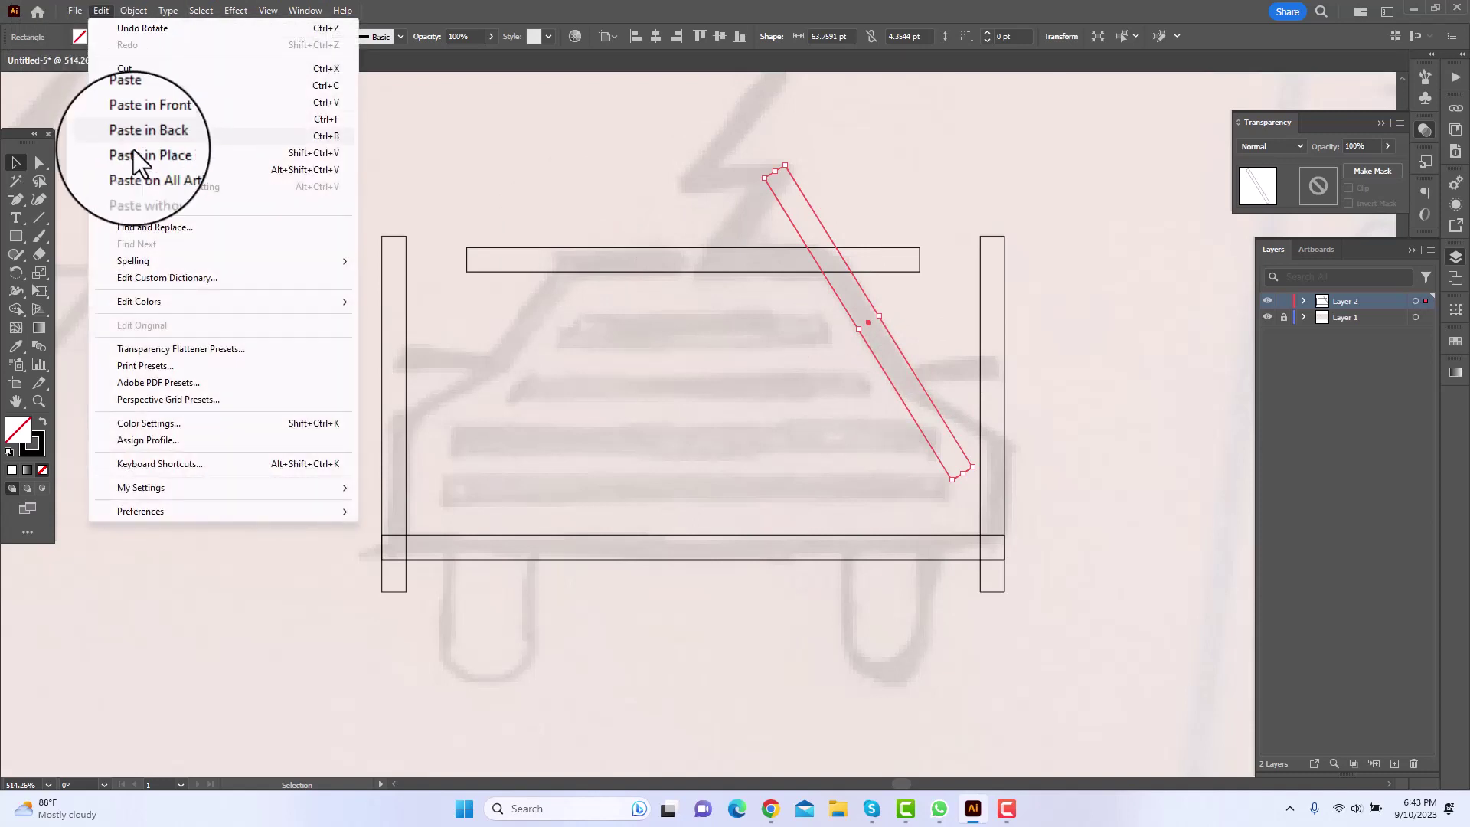
{"action": "left_click", "coordinate": [165, 123]}
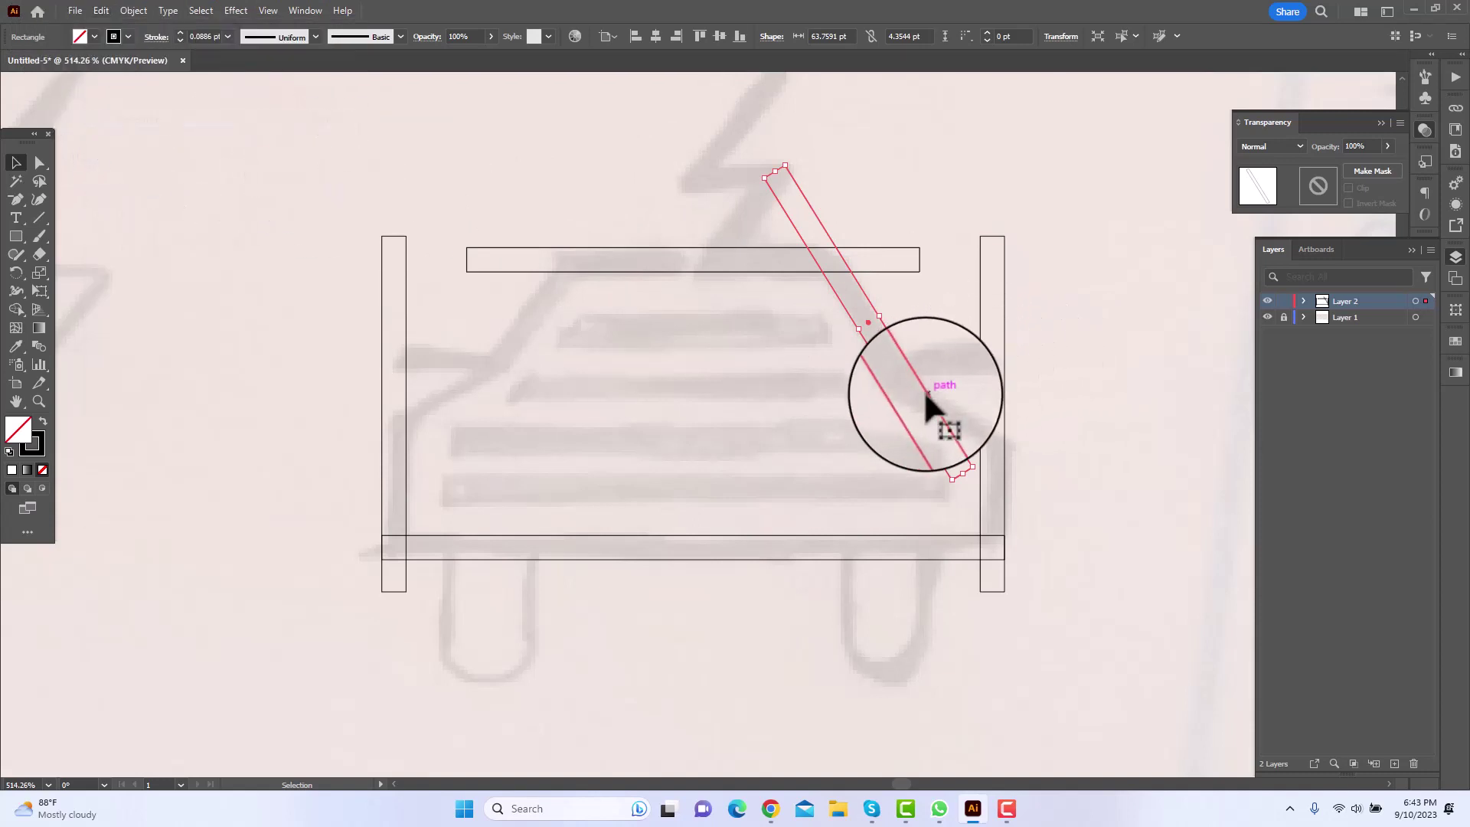
{"action": "left_click_drag", "start_coordinate": [923, 389], "coordinate": [1047, 546]}
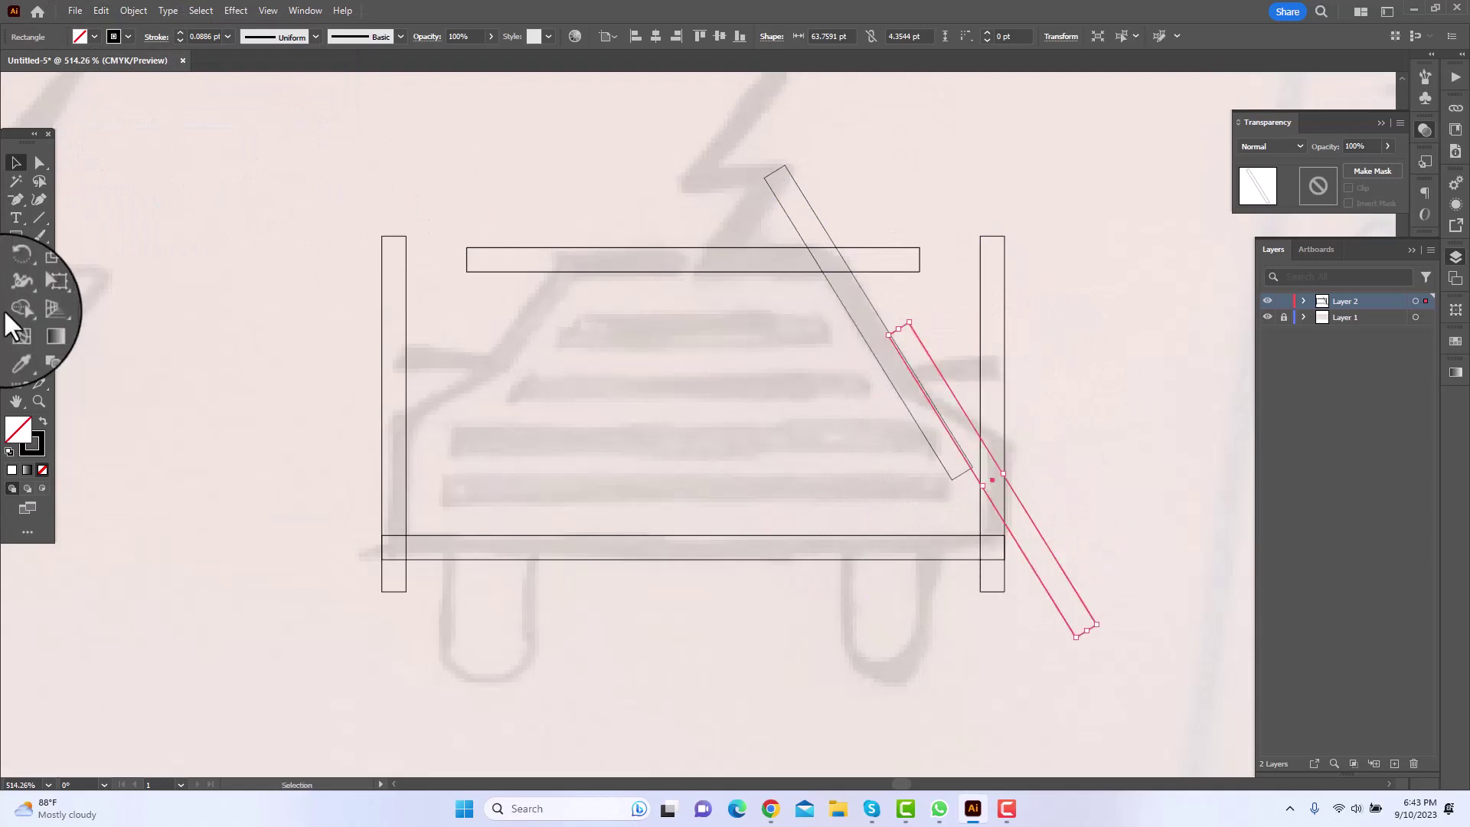
Rotate the duplicate slanted bar to a flatter angle and move it onto the sketched right shoulder line.
{"action": "left_click", "coordinate": [16, 274]}
{"action": "left_click_drag", "start_coordinate": [801, 161], "coordinate": [666, 285]}
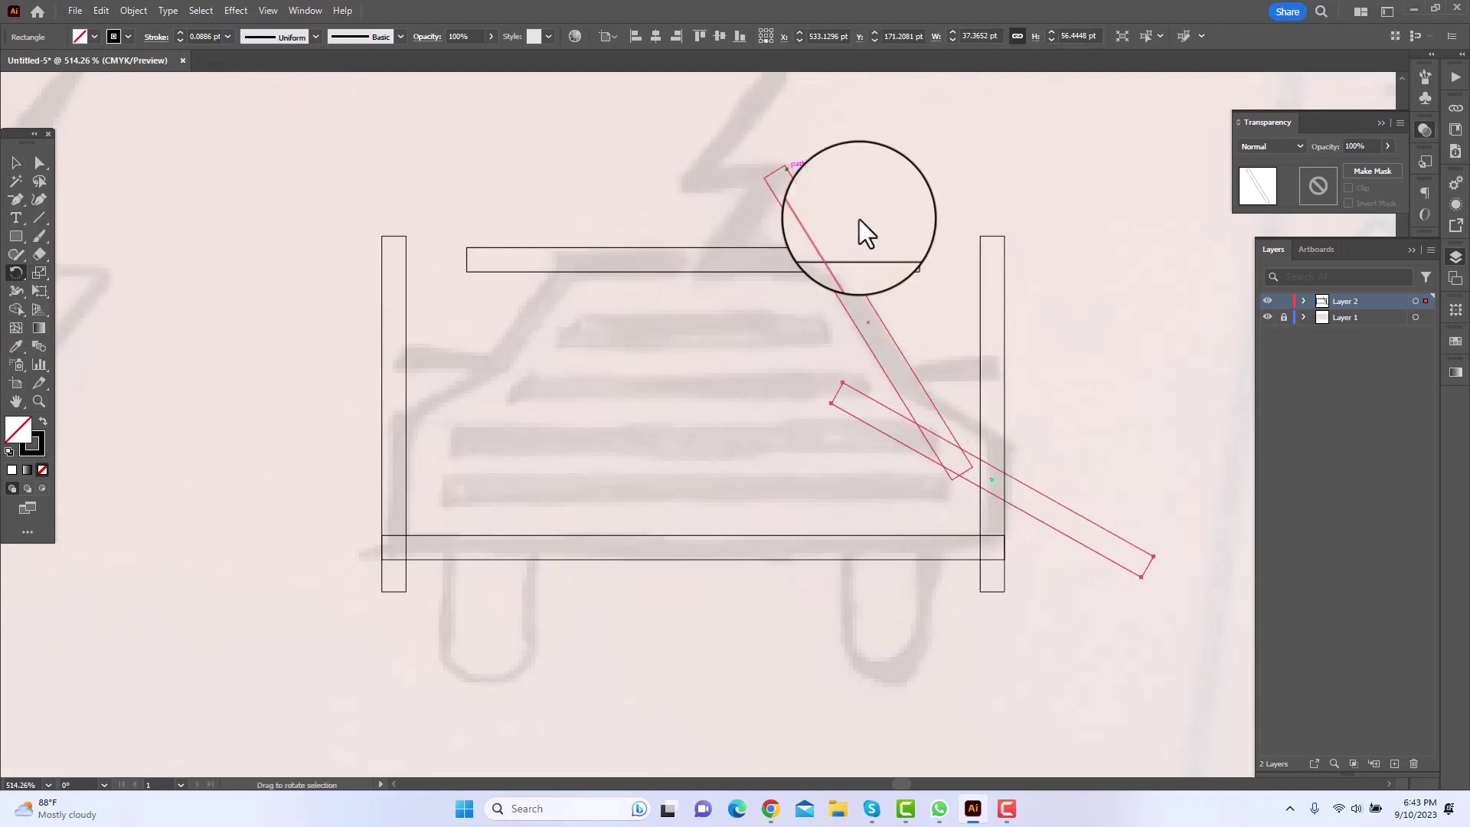
{"action": "left_click", "coordinate": [16, 163]}
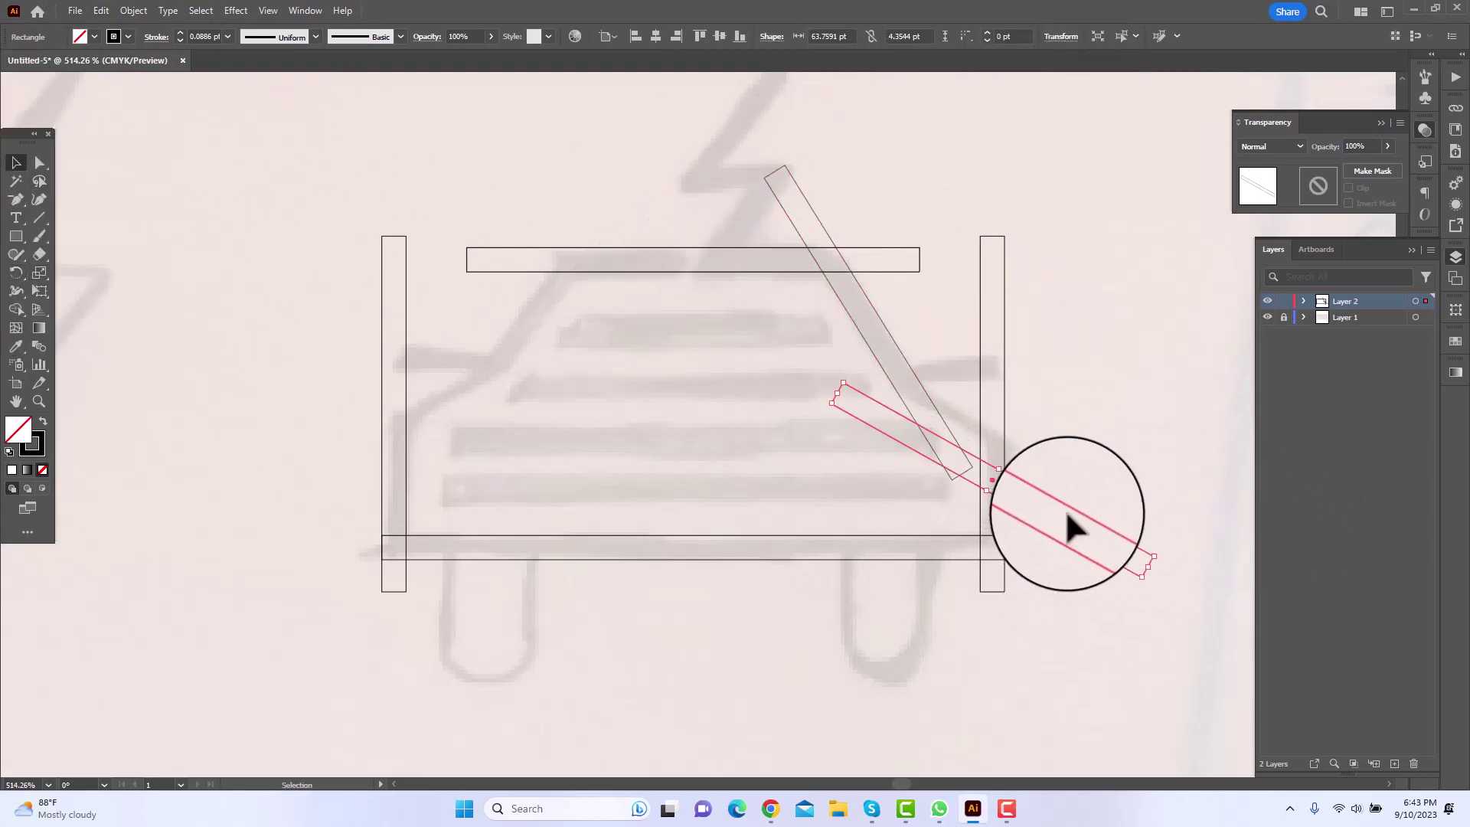
{"action": "left_click_drag", "start_coordinate": [1067, 518], "coordinate": [1032, 452]}
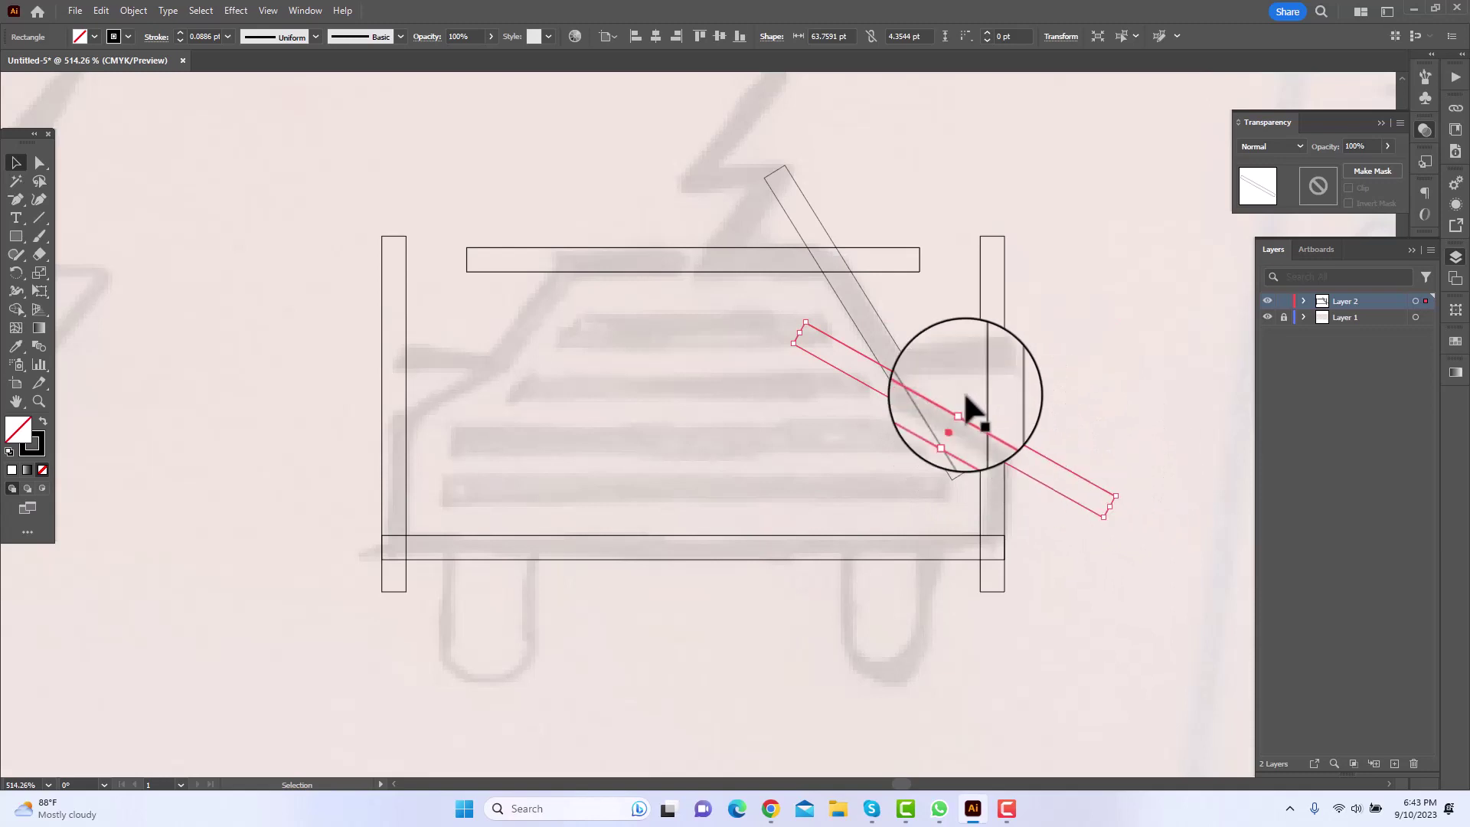
Shift the steep pillar bar slightly to the right and rotate the shoulder bar slightly flatter to match the sketch.
{"action": "left_click_drag", "start_coordinate": [895, 344], "coordinate": [904, 345]}
{"action": "left_click", "coordinate": [1040, 453]}
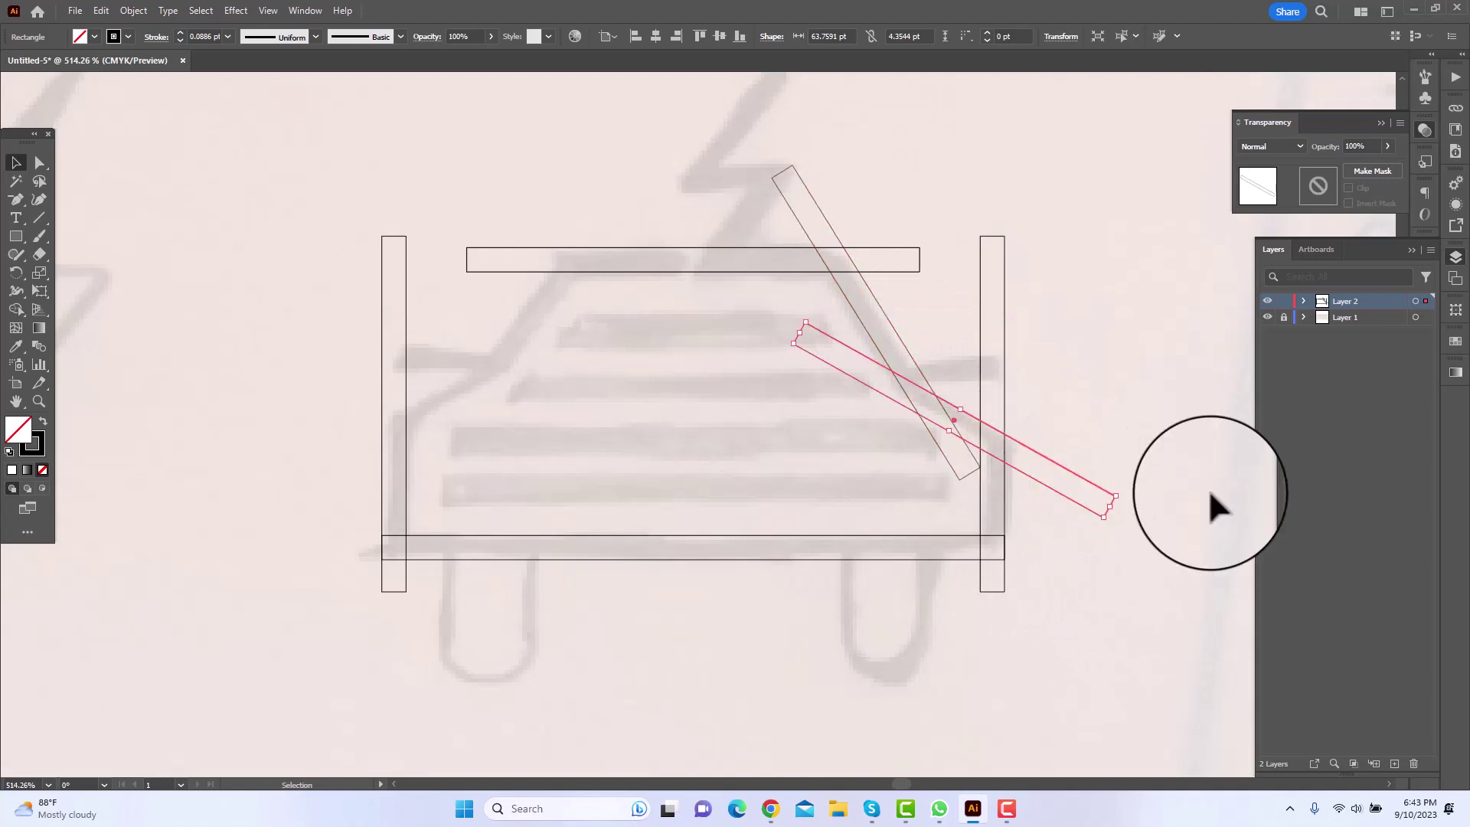
{"action": "left_click", "coordinate": [16, 273]}
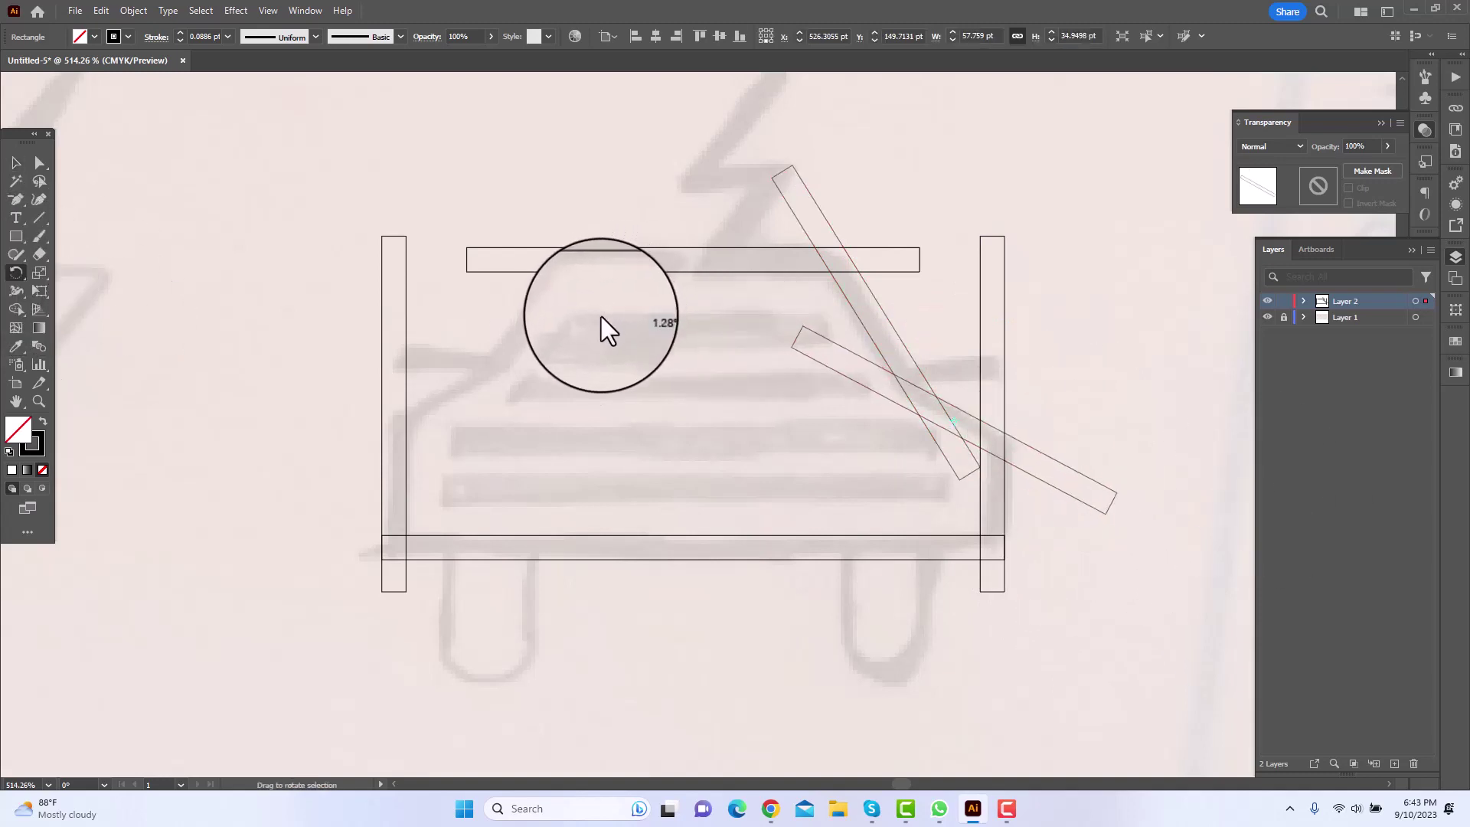
{"action": "left_click_drag", "start_coordinate": [640, 320], "coordinate": [643, 345]}
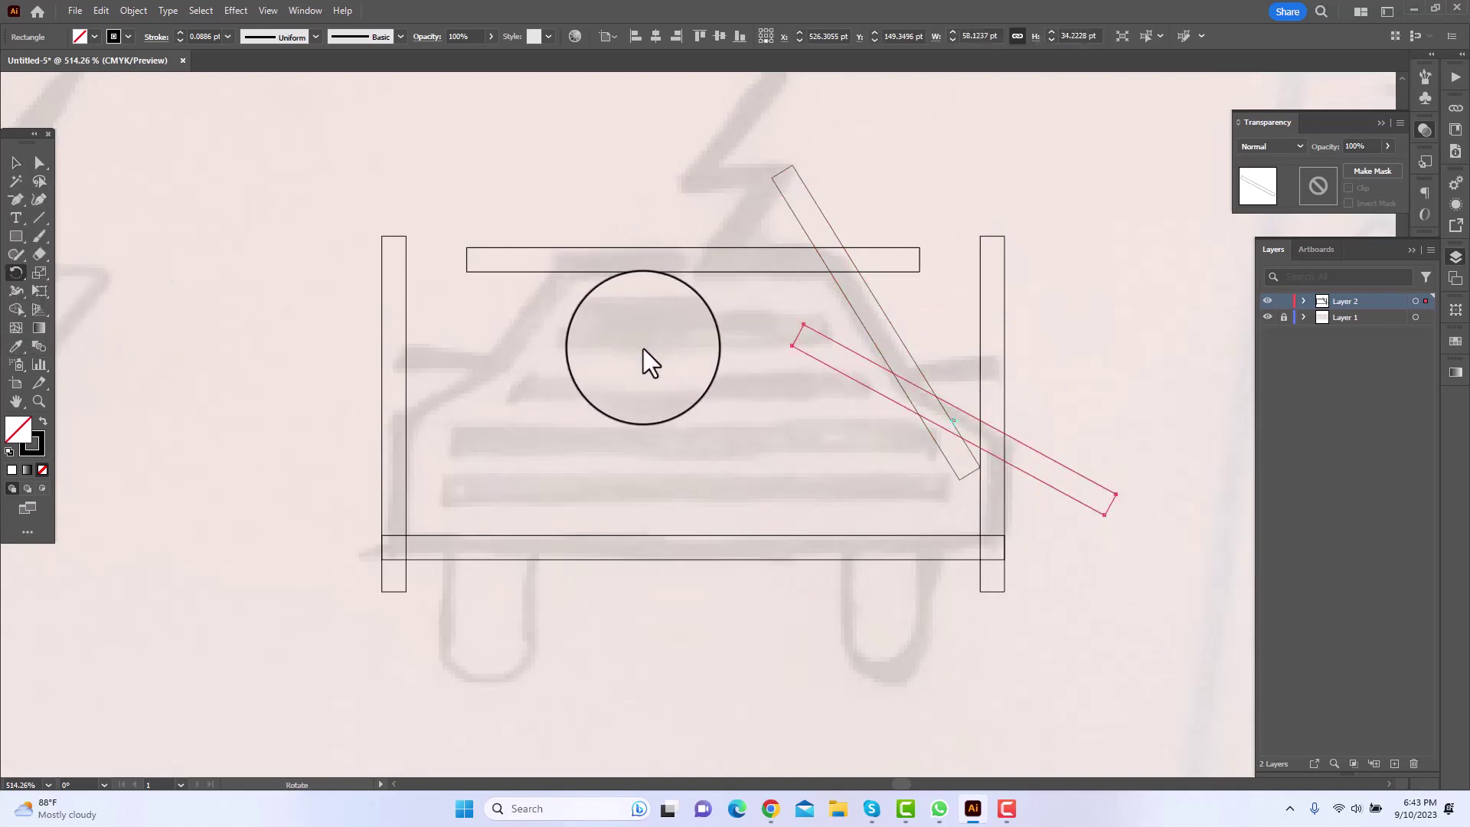
{"action": "left_click", "coordinate": [15, 164]}
Try grouping the two slanted bars on the car's right side.
{"action": "left_click", "coordinate": [942, 379], "text": "shift"}
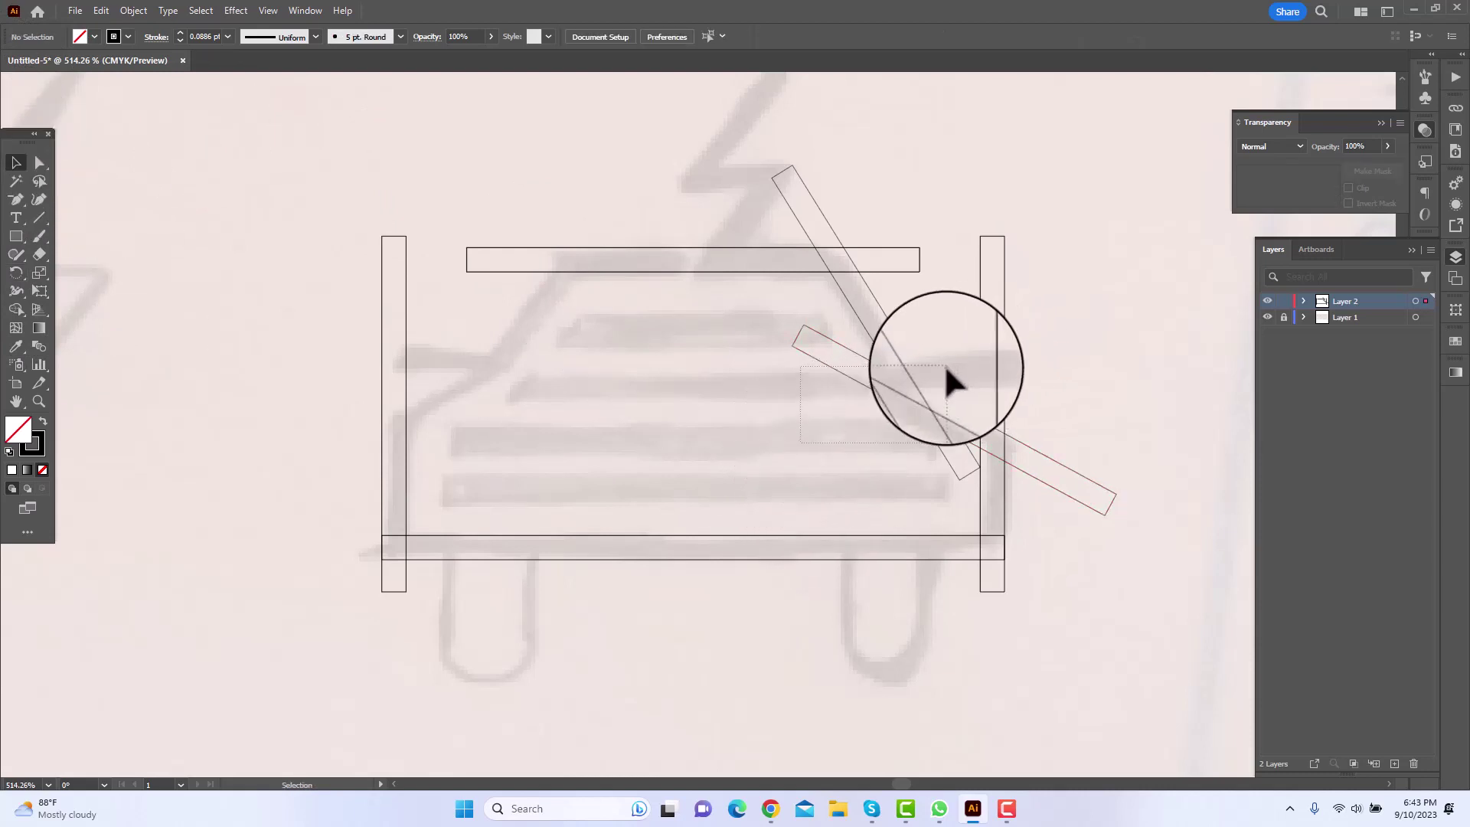
{"action": "right_click", "coordinate": [888, 368]}
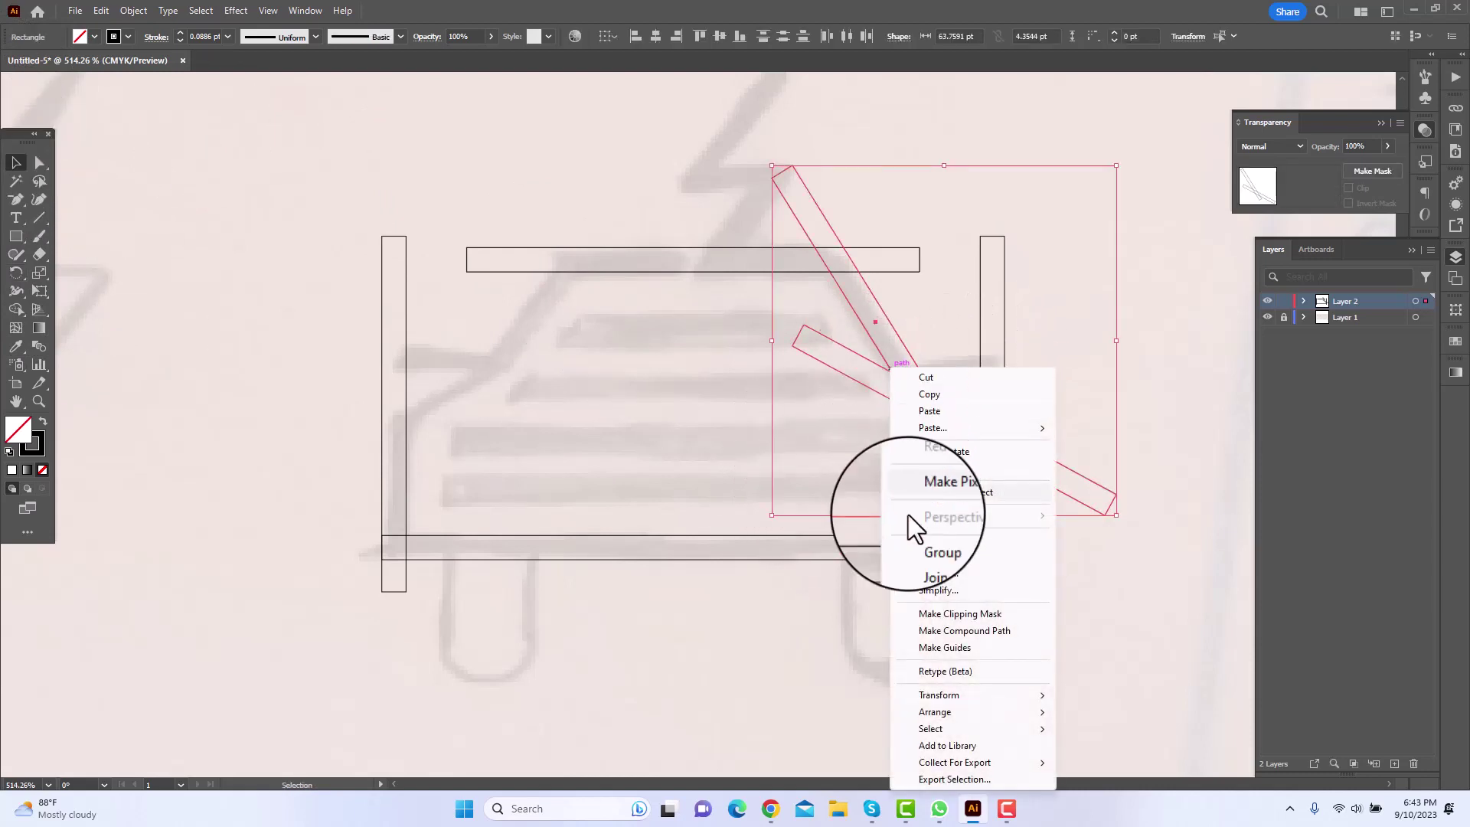
{"action": "left_click", "coordinate": [944, 545]}
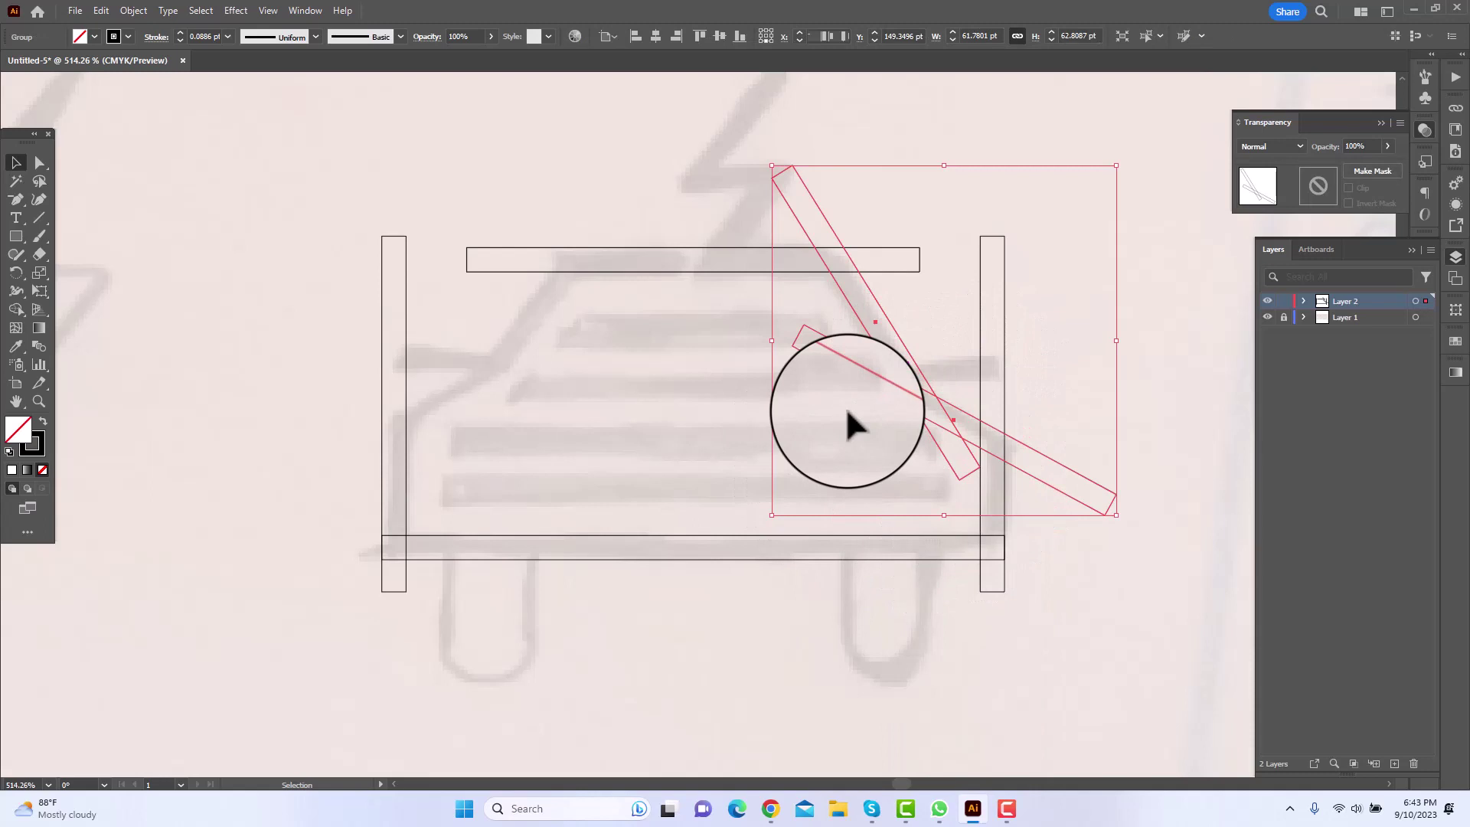
{"action": "right_click", "coordinate": [899, 381]}
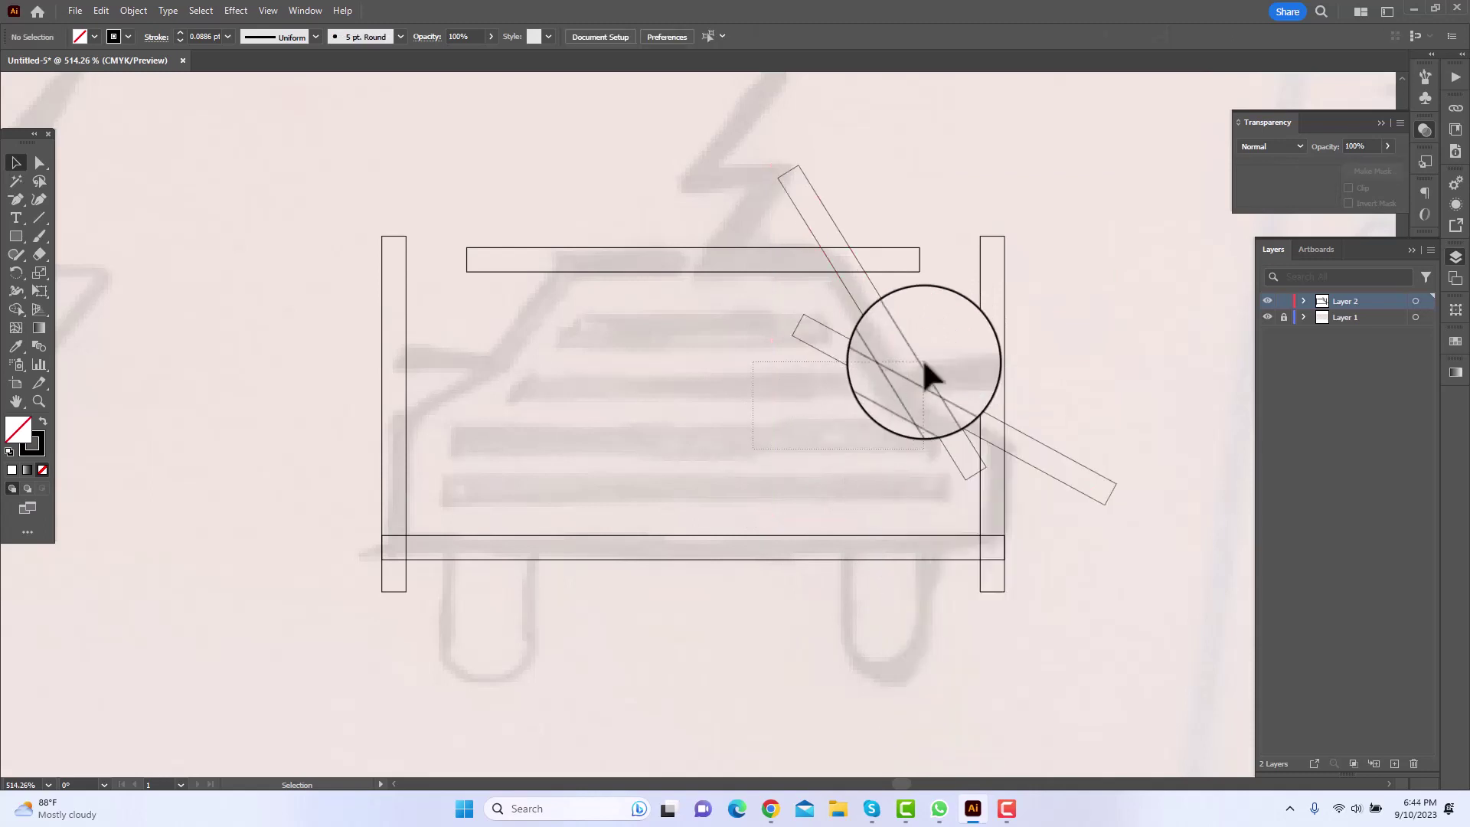
Group the right pillar bar and the right shoulder bar.
{"action": "left_click_drag", "start_coordinate": [925, 357], "coordinate": [915, 373]}
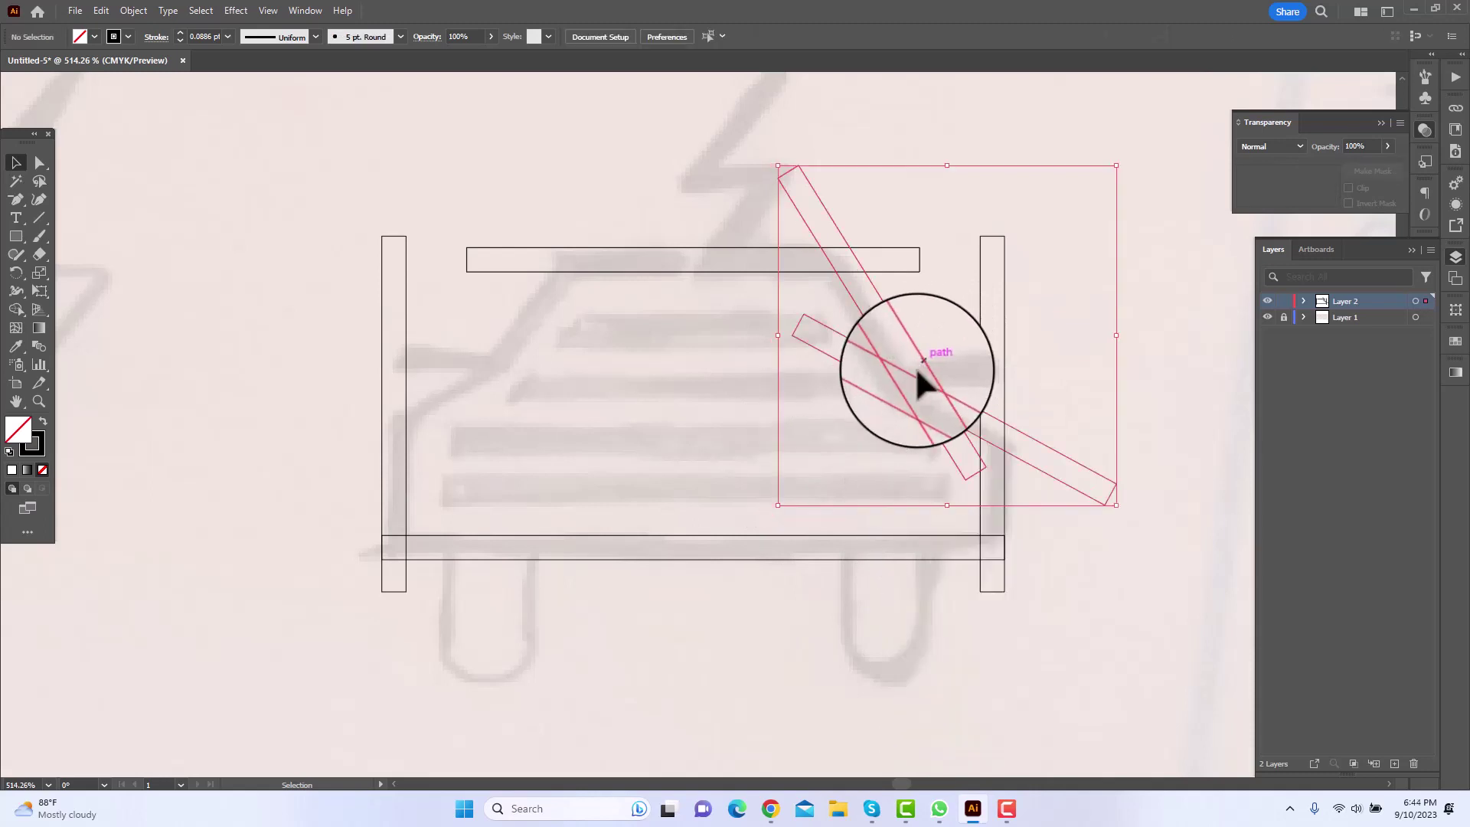
{"action": "right_click", "coordinate": [913, 382]}
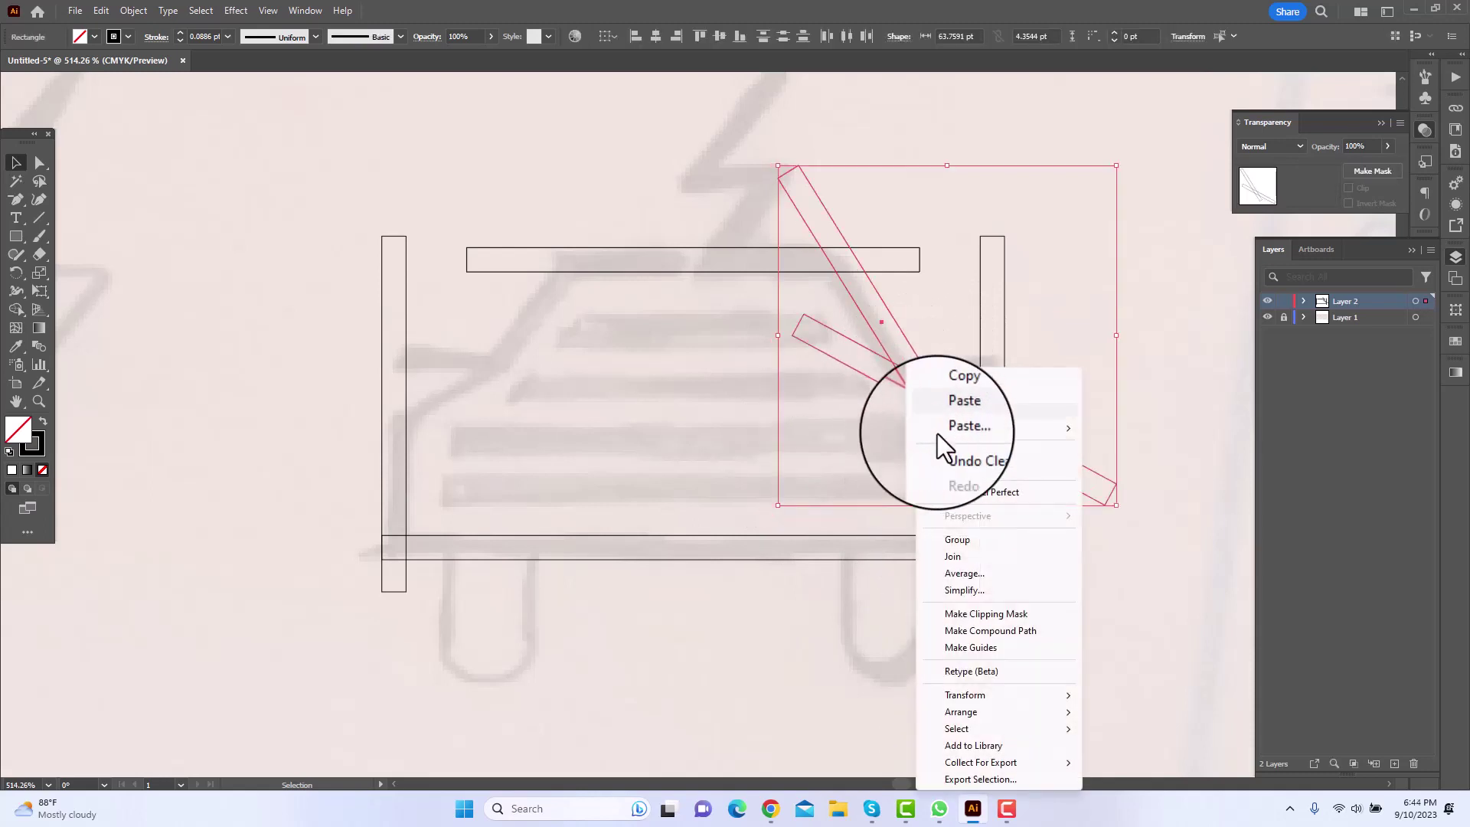
{"action": "left_click", "coordinate": [980, 539]}
Make a copy of the slanted pair reflected across the vertical axis and move it to the car's left side.
{"action": "right_click", "coordinate": [934, 387]}
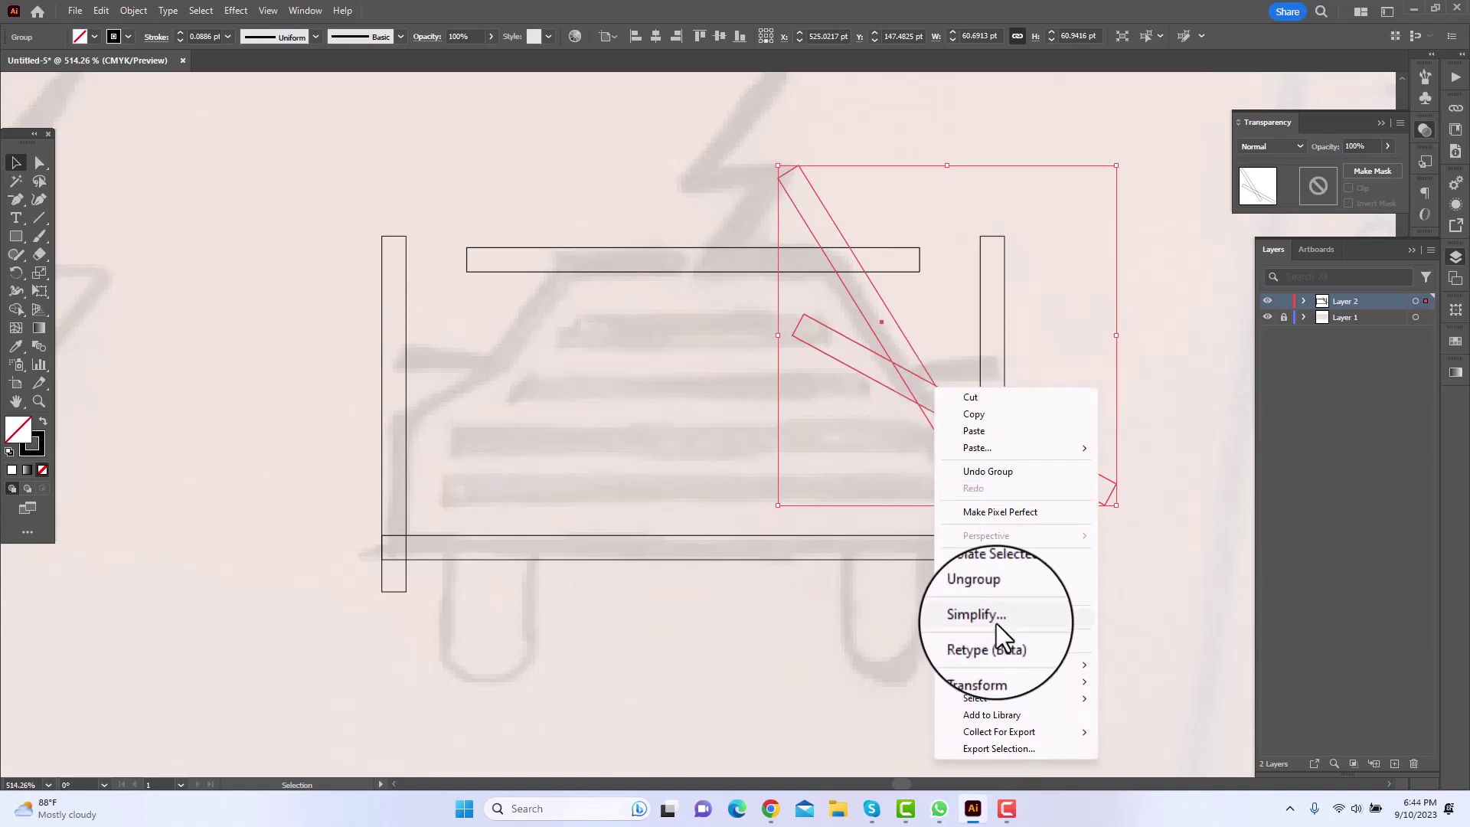
{"action": "mouse_move", "coordinate": [984, 663]}
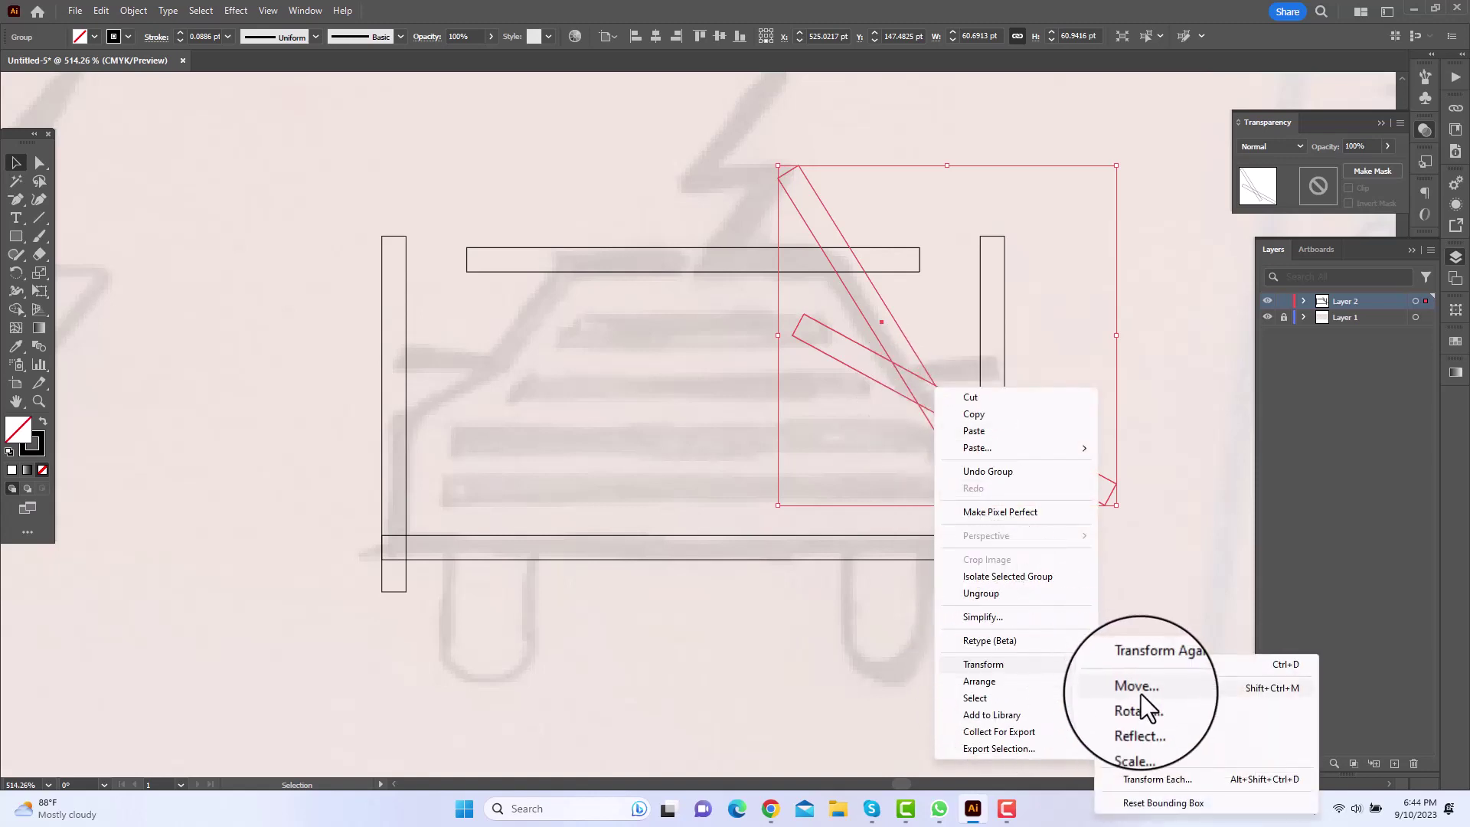
{"action": "left_click", "coordinate": [1138, 725]}
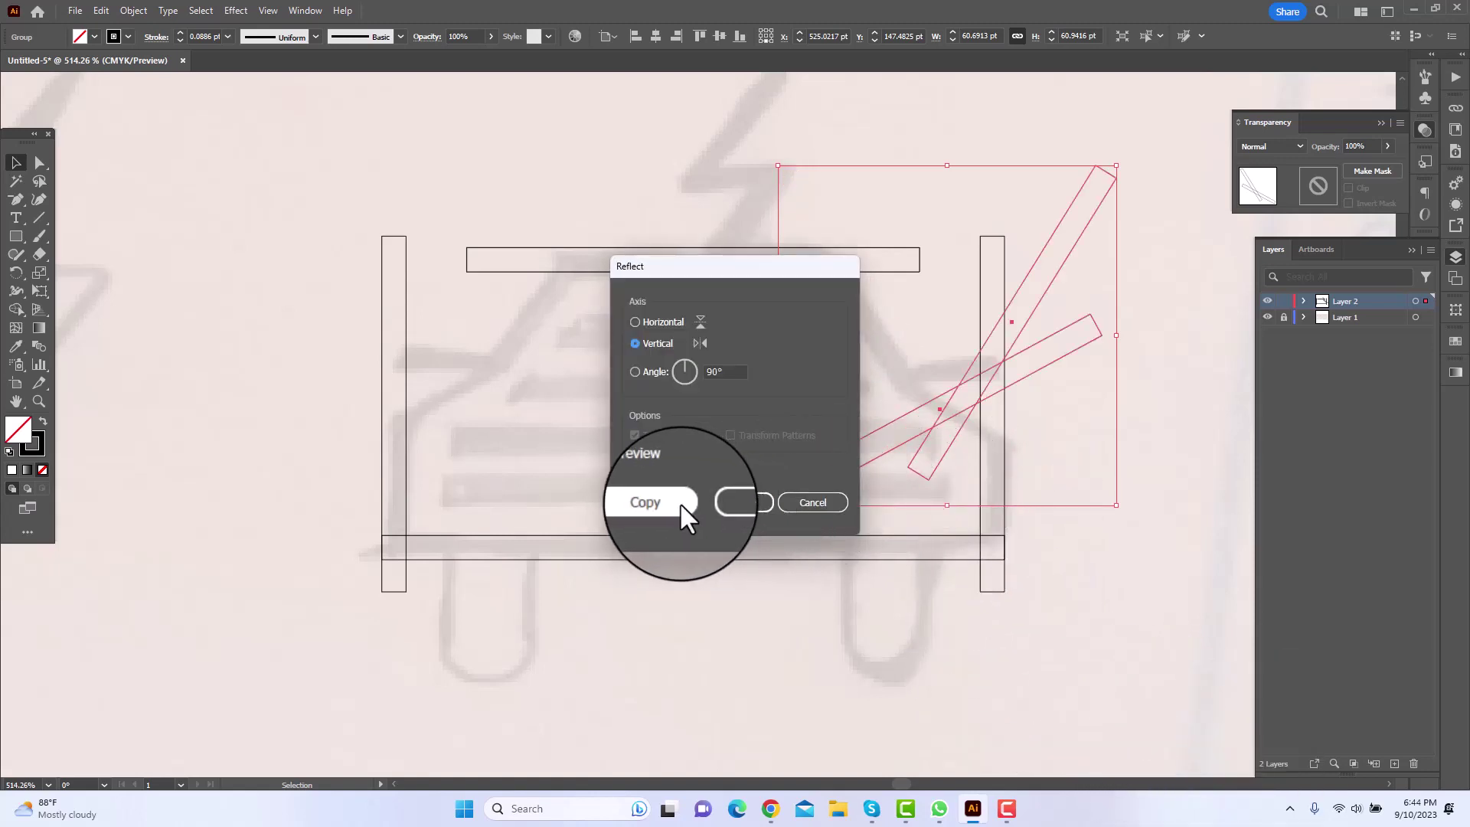
{"action": "left_click", "coordinate": [675, 503]}
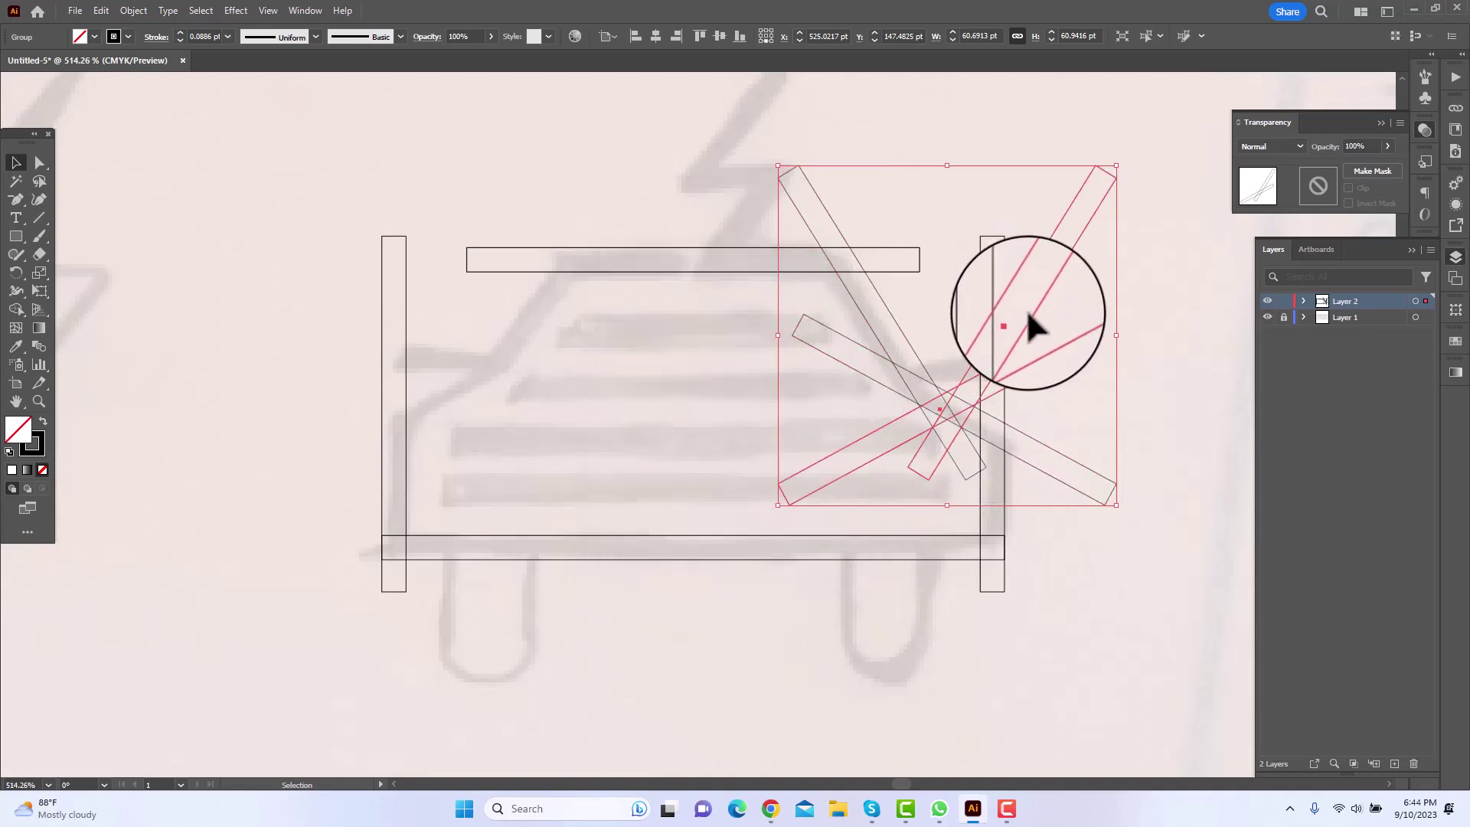
{"action": "left_click_drag", "start_coordinate": [1026, 309], "coordinate": [539, 340]}
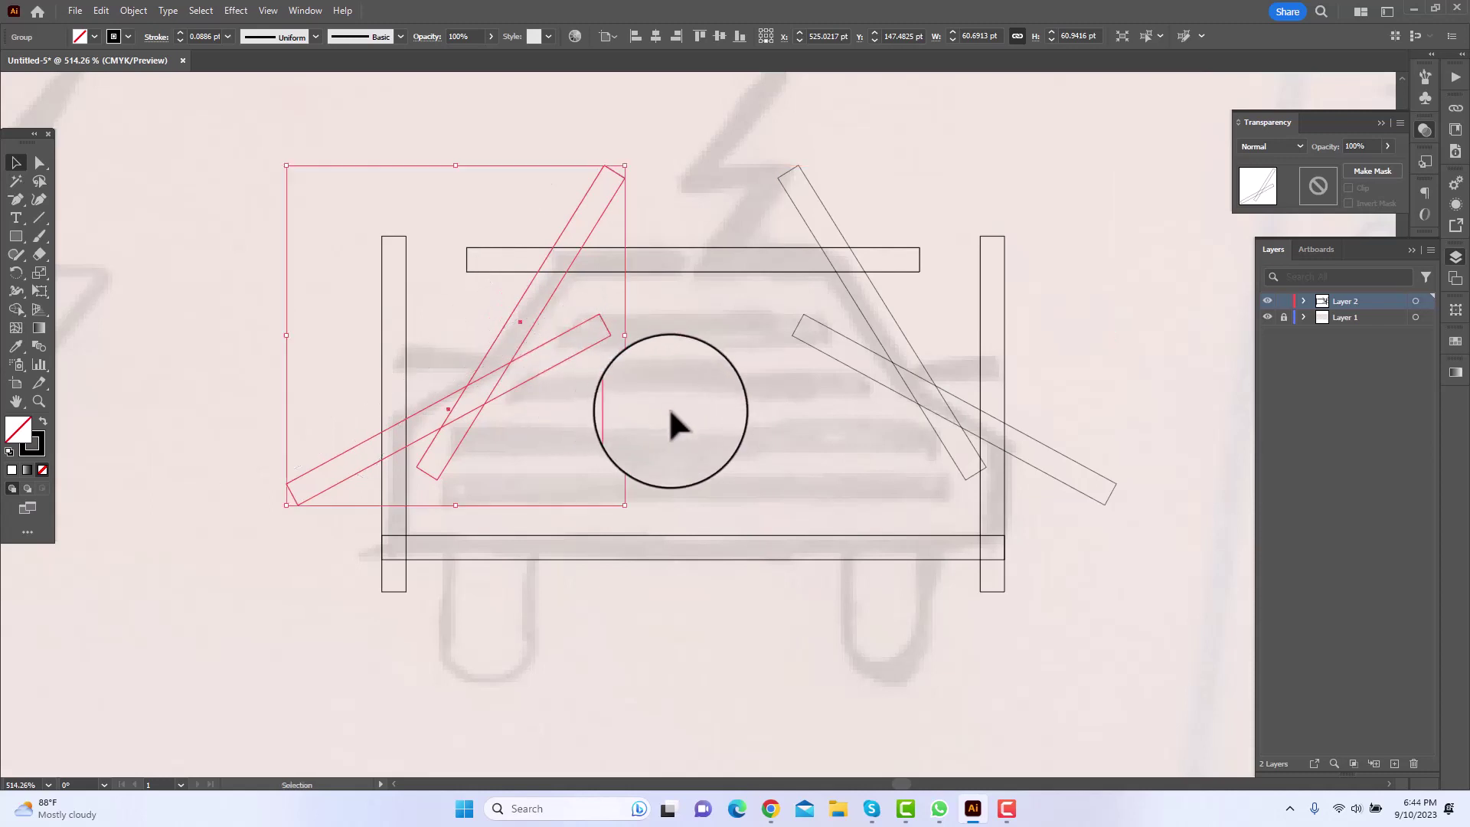
{"action": "left_click", "coordinate": [668, 409]}
Group the left and right slanted bar pairs into a single group.
{"action": "left_click", "coordinate": [480, 334]}
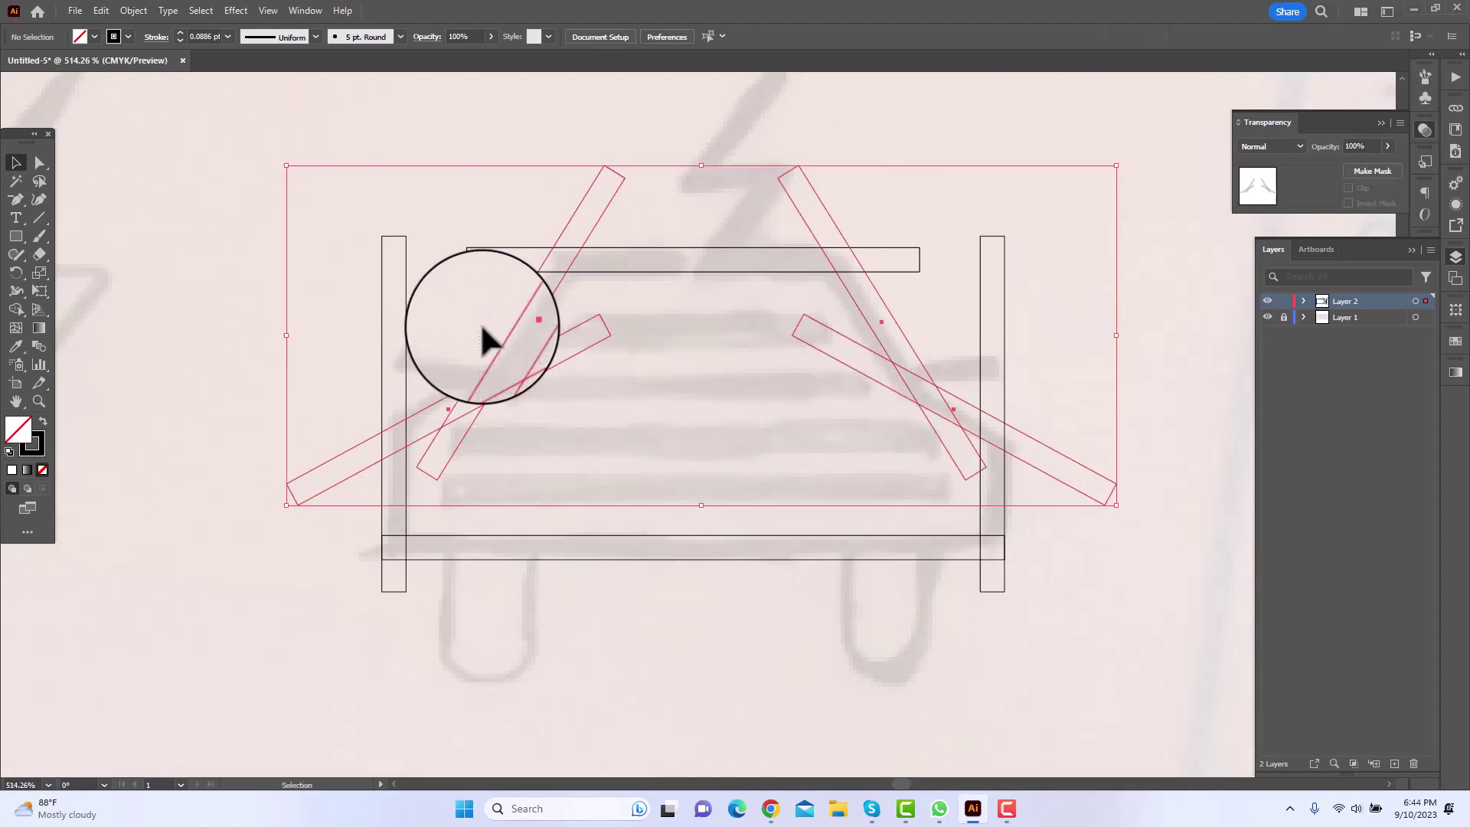
{"action": "right_click", "coordinate": [538, 375]}
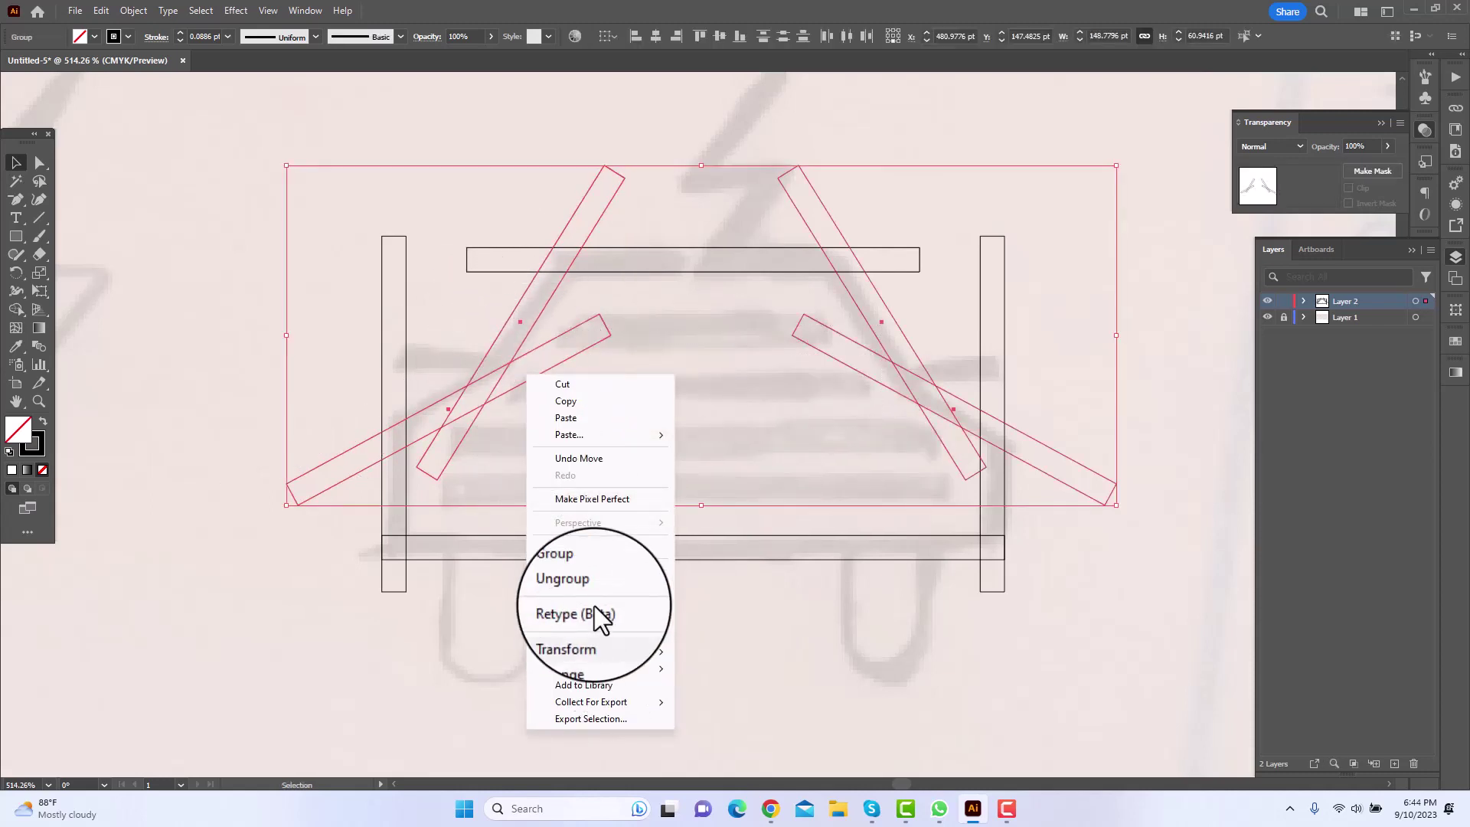
{"action": "left_click", "coordinate": [594, 571]}
{"action": "left_click", "coordinate": [774, 672]}
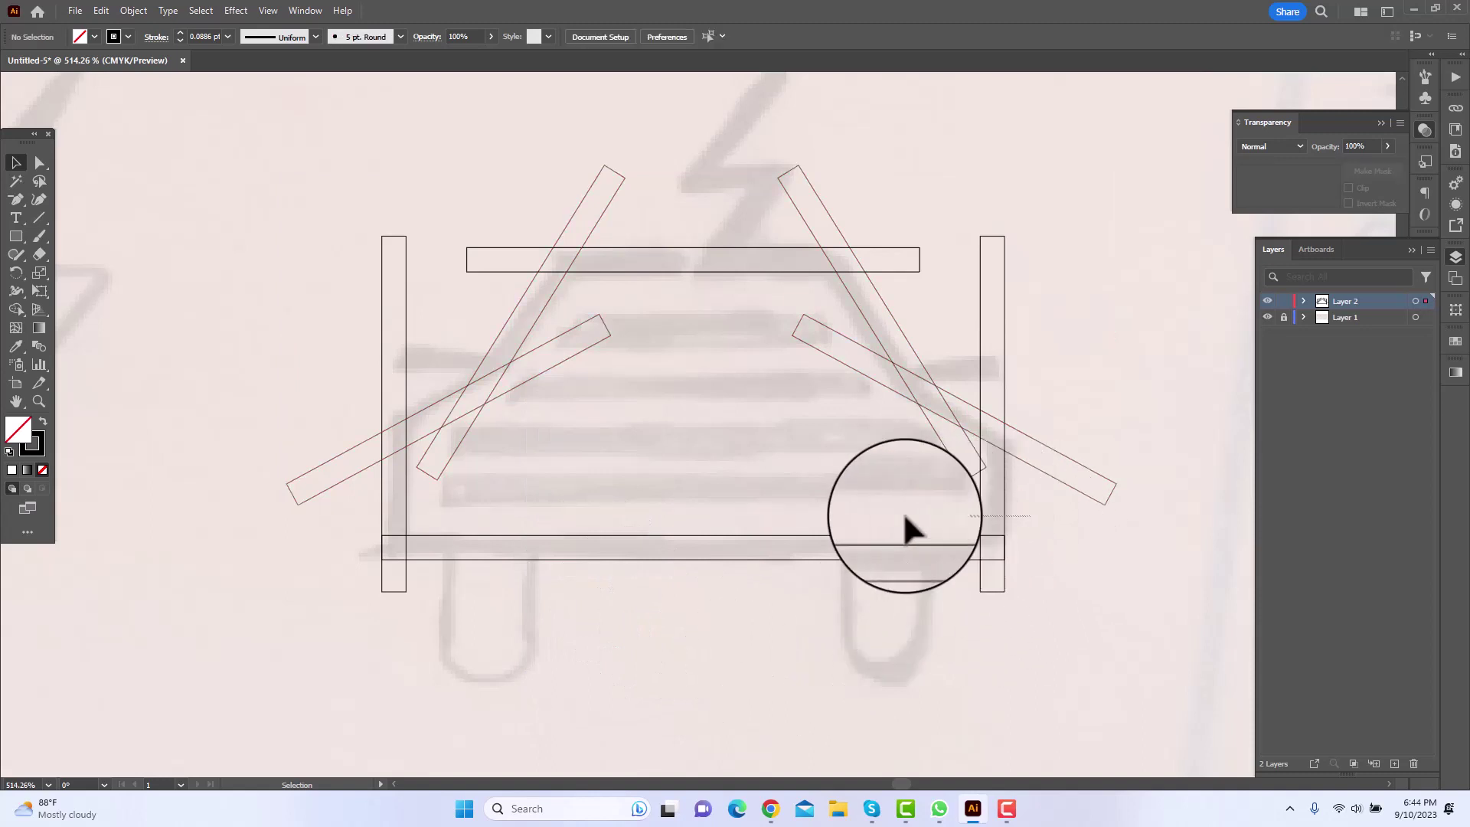
Group the two vertical side bars and align all the outline pieces by their horizontal centers.
{"action": "left_click", "coordinate": [425, 555]}
{"action": "right_click", "coordinate": [453, 519]}
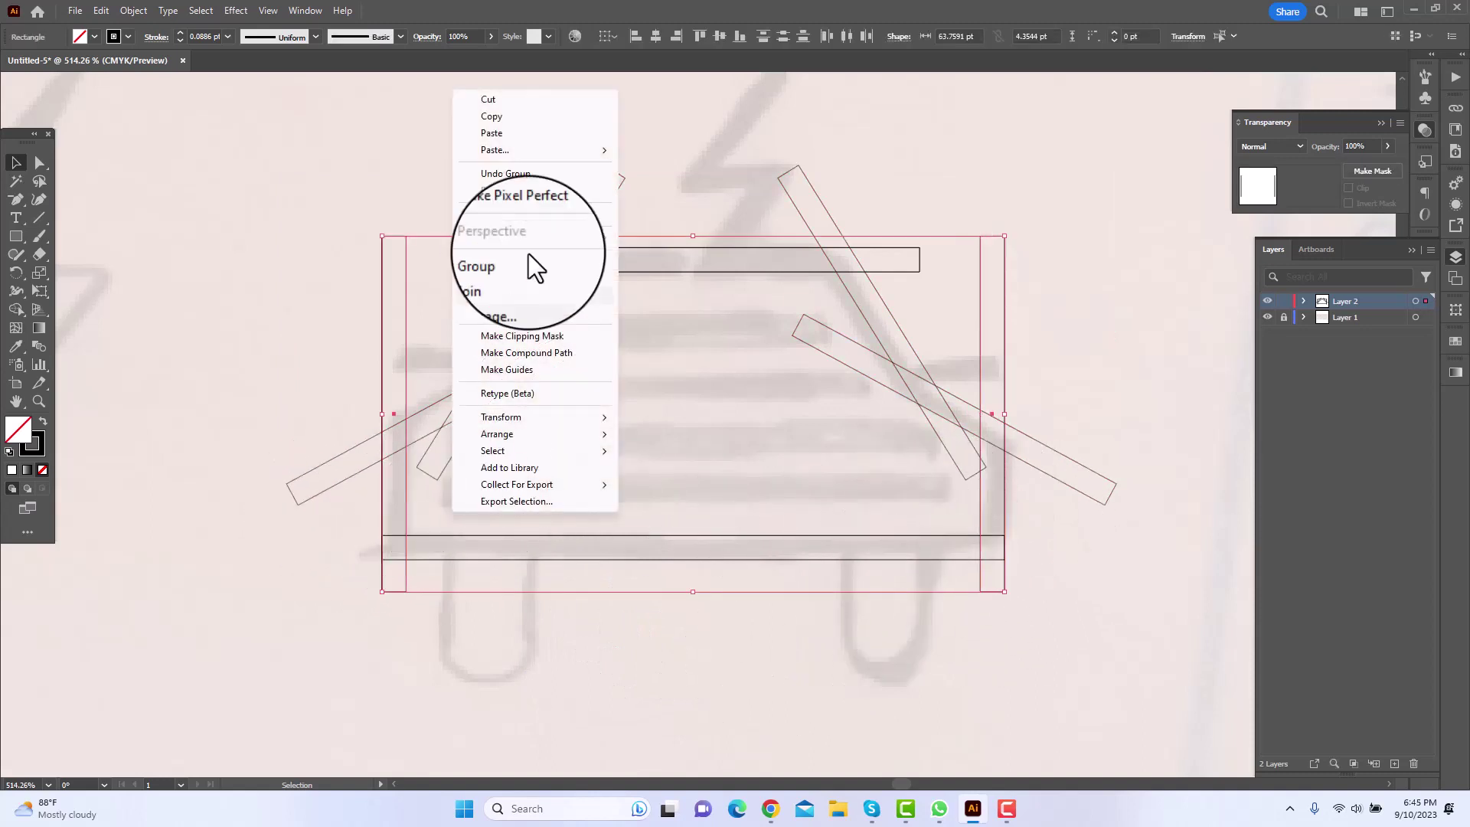
{"action": "left_click", "coordinate": [512, 259]}
{"action": "left_click_drag", "start_coordinate": [203, 157], "coordinate": [1164, 590]}
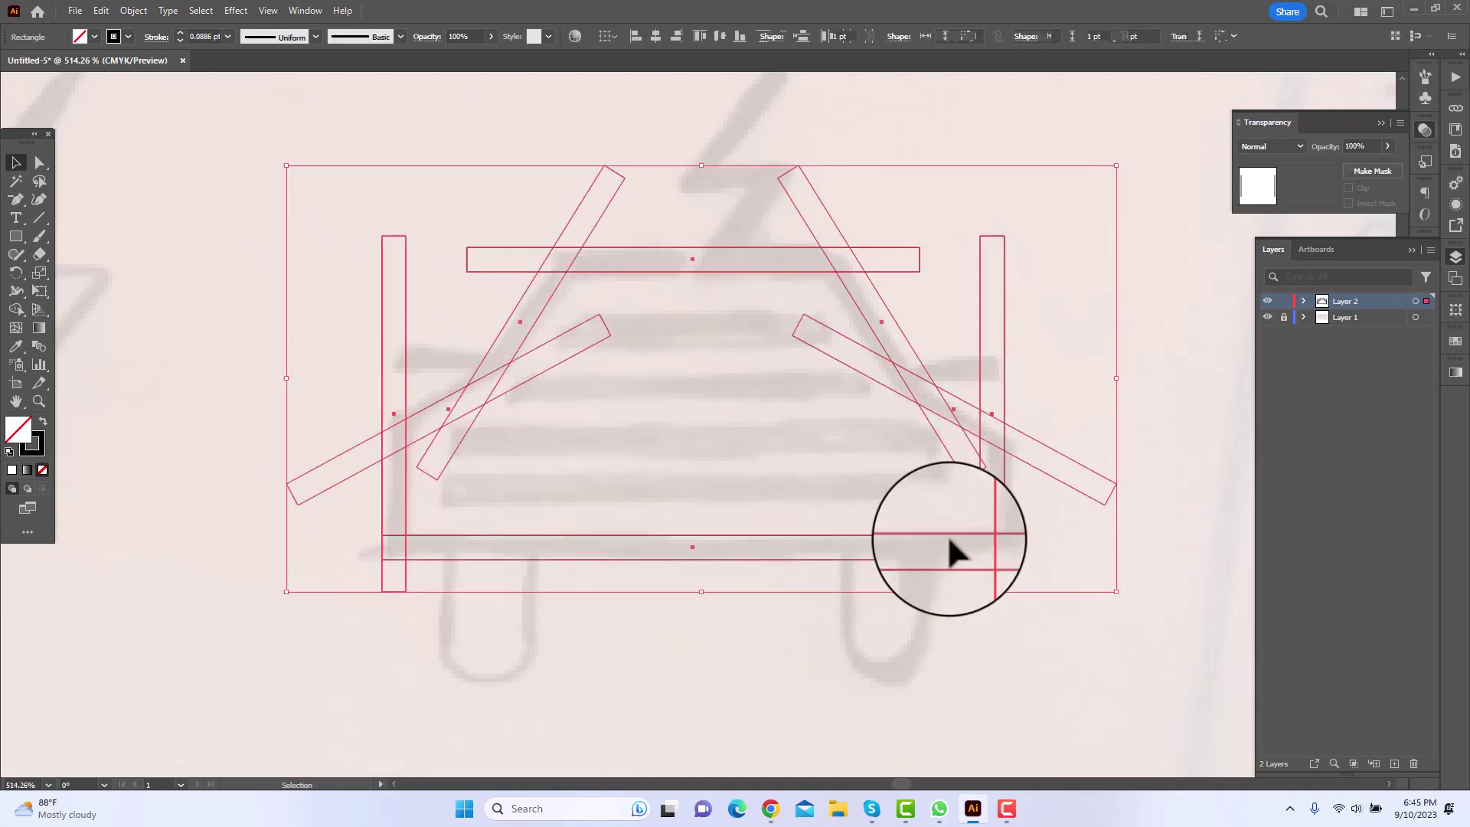
{"action": "left_click", "coordinate": [653, 36]}
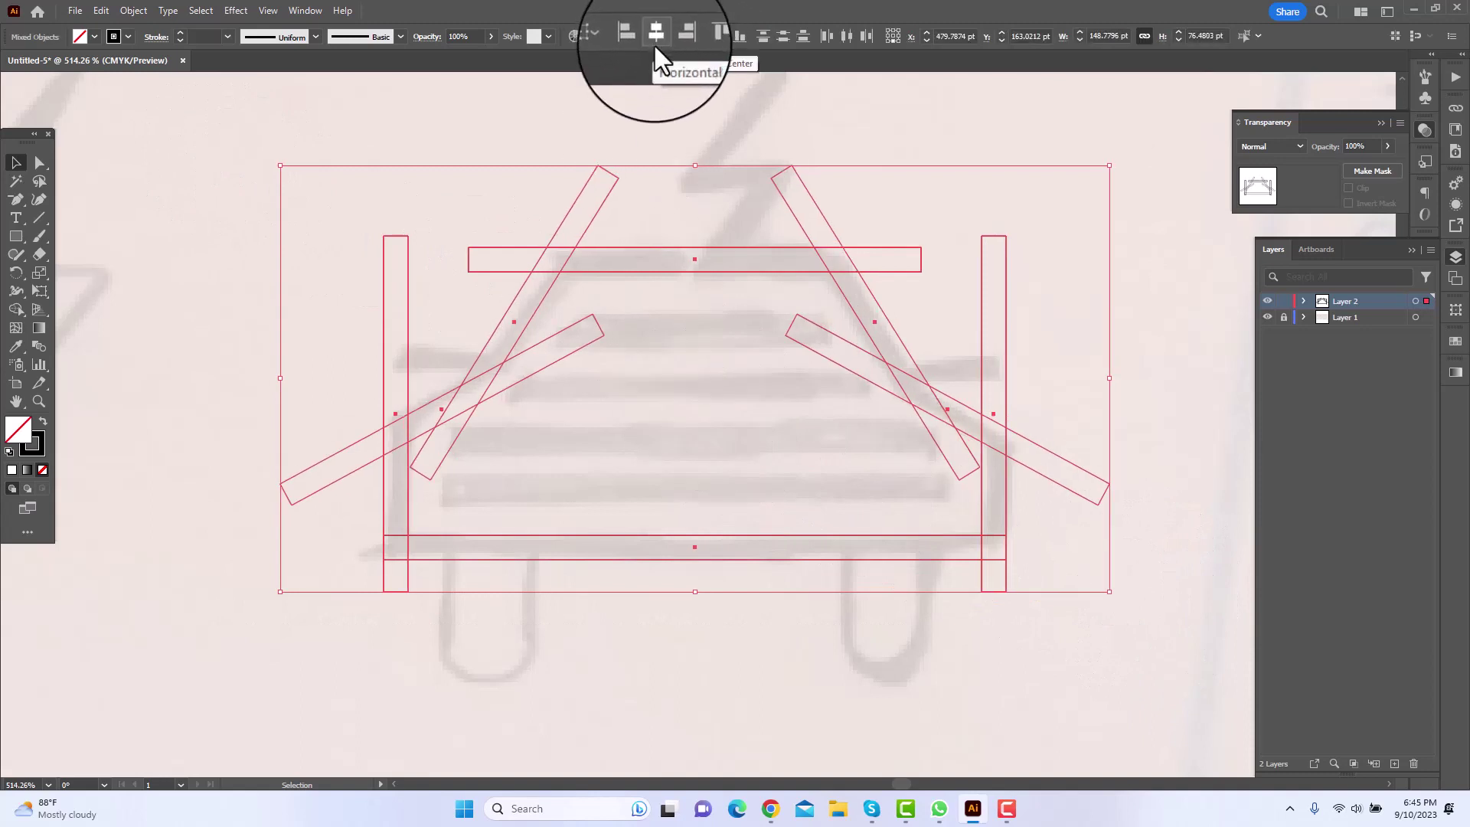
Select all the outline pieces and use Shape Builder to cut away the protruding ends of the left side bar and left shoulder bar.
{"action": "left_click", "coordinate": [1152, 528]}
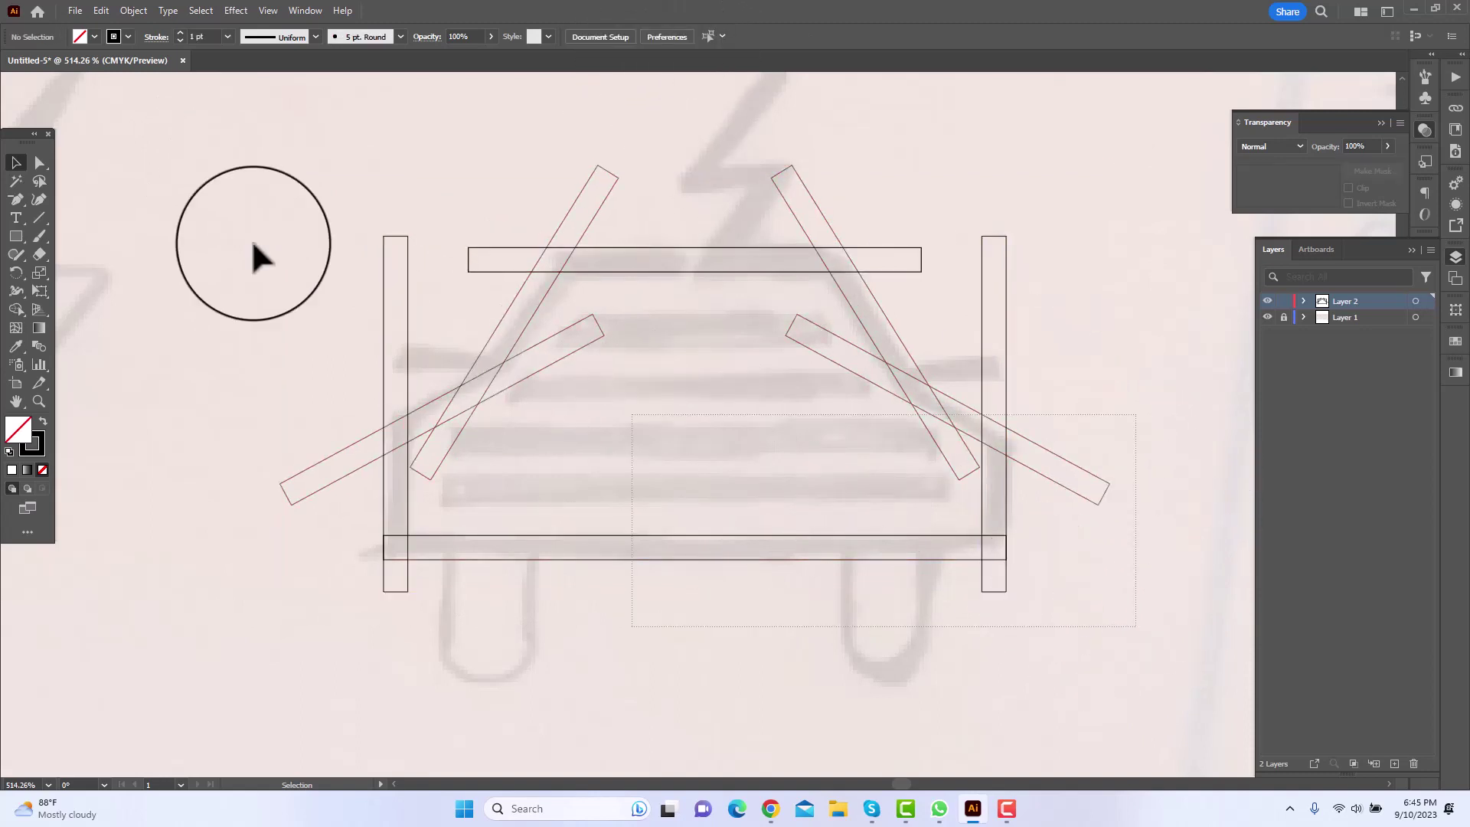
{"action": "left_click_drag", "start_coordinate": [227, 180], "coordinate": [223, 208]}
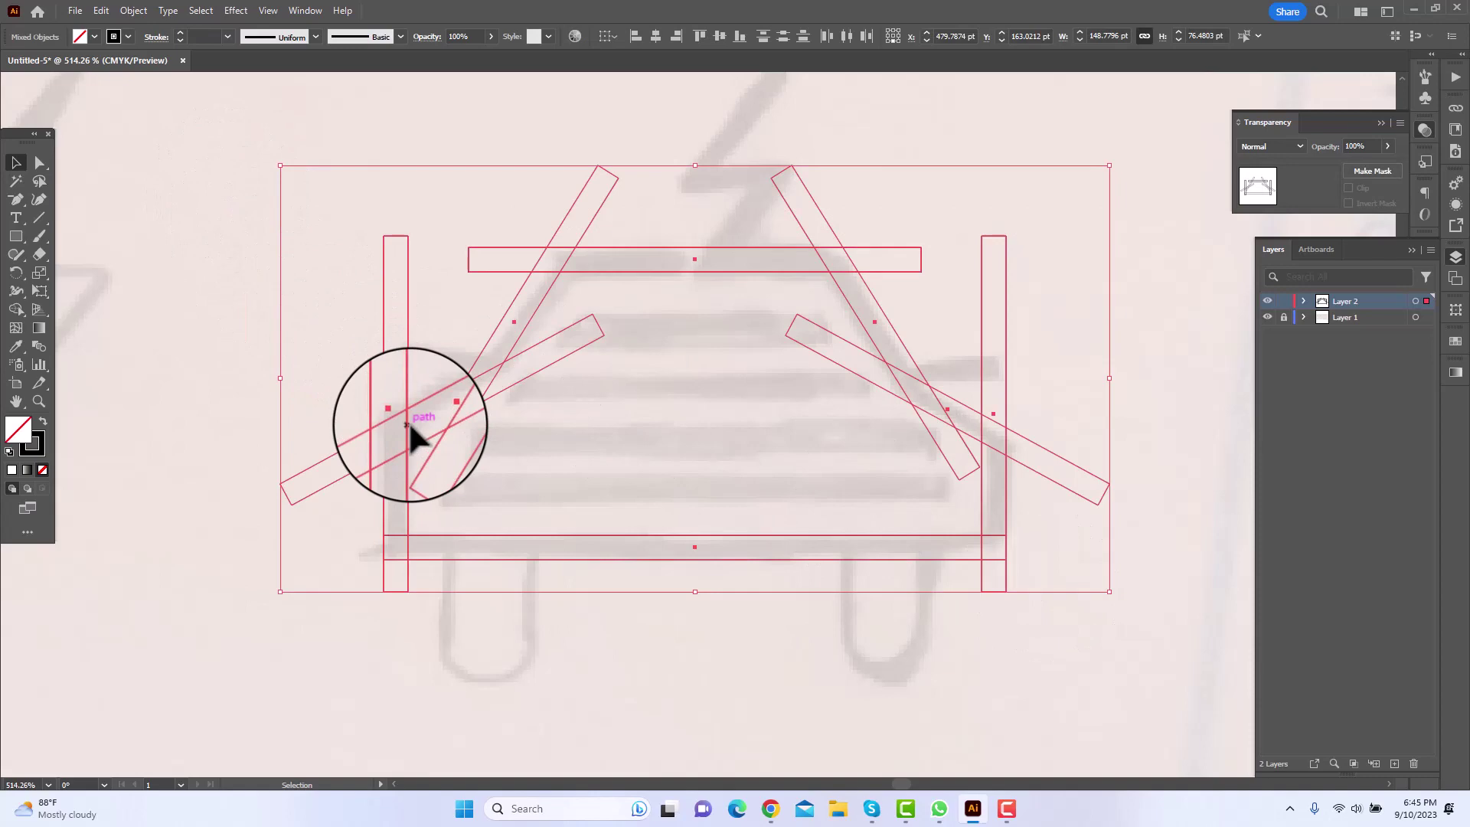
{"action": "left_click", "coordinate": [15, 307]}
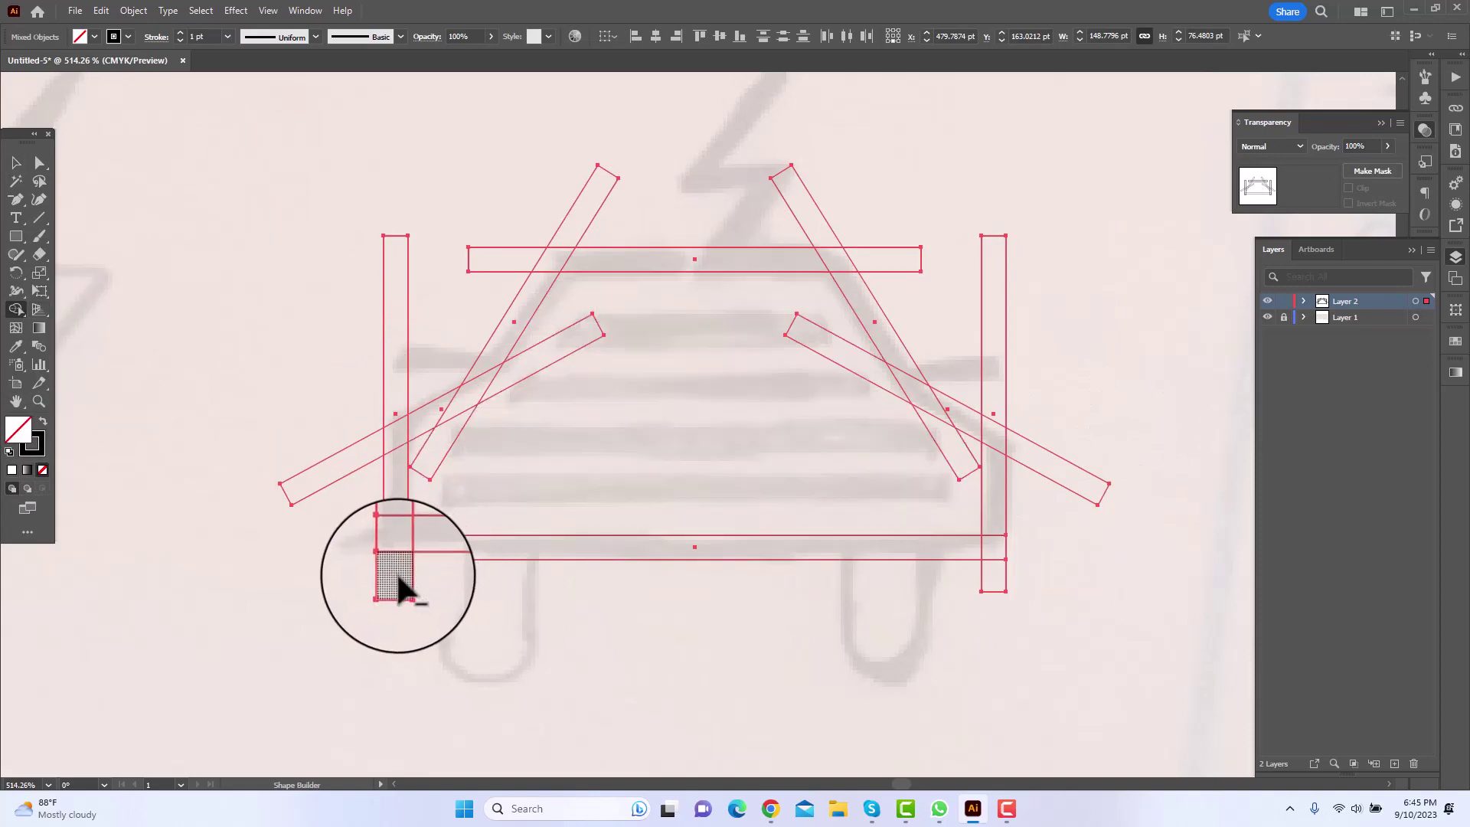
{"action": "left_click_drag", "start_coordinate": [363, 582], "coordinate": [638, 584]}
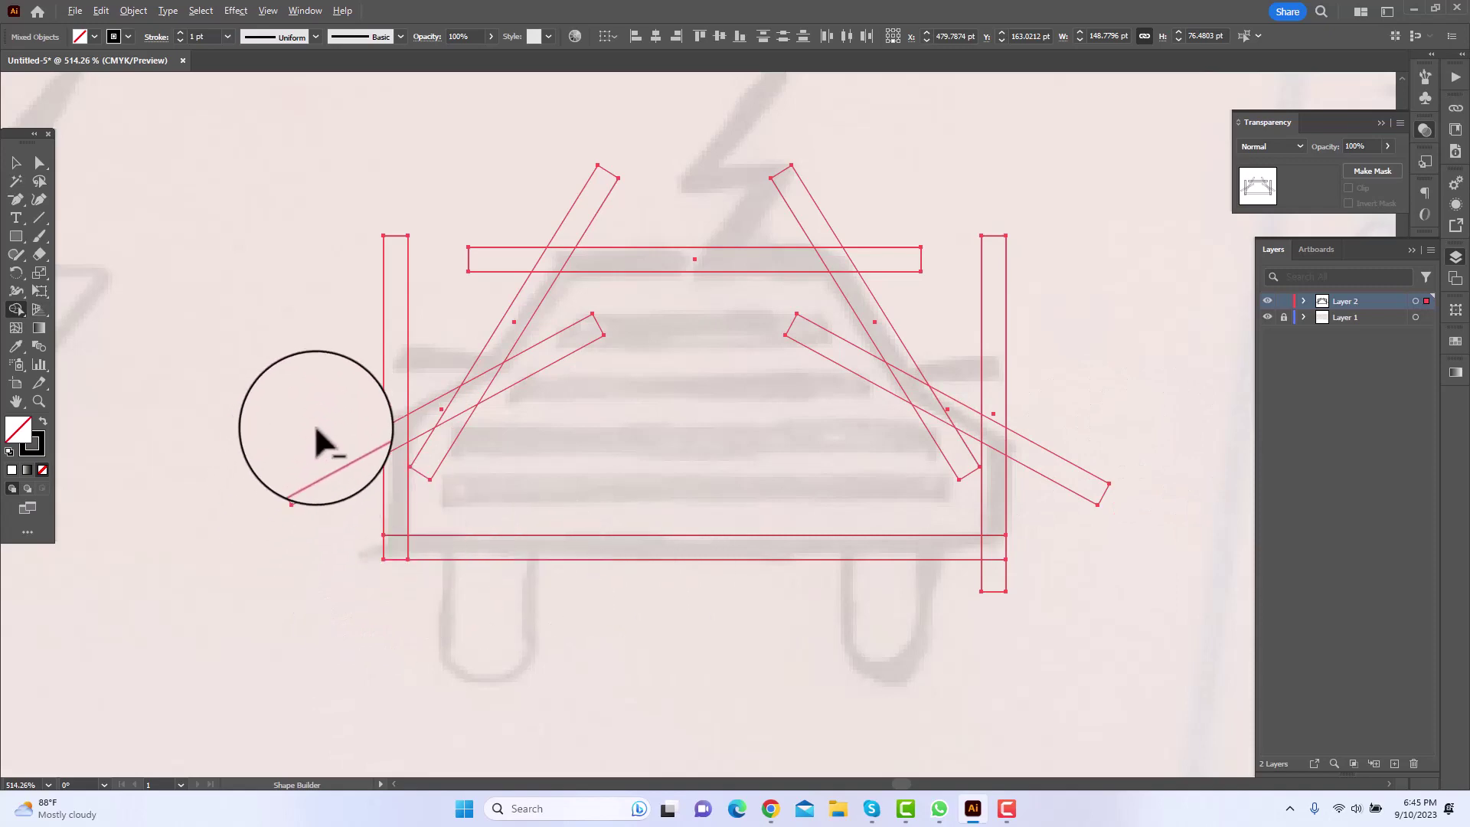
{"action": "left_click_drag", "start_coordinate": [321, 534], "coordinate": [388, 386]}
{"action": "left_click", "coordinate": [388, 398], "text": "alt"}
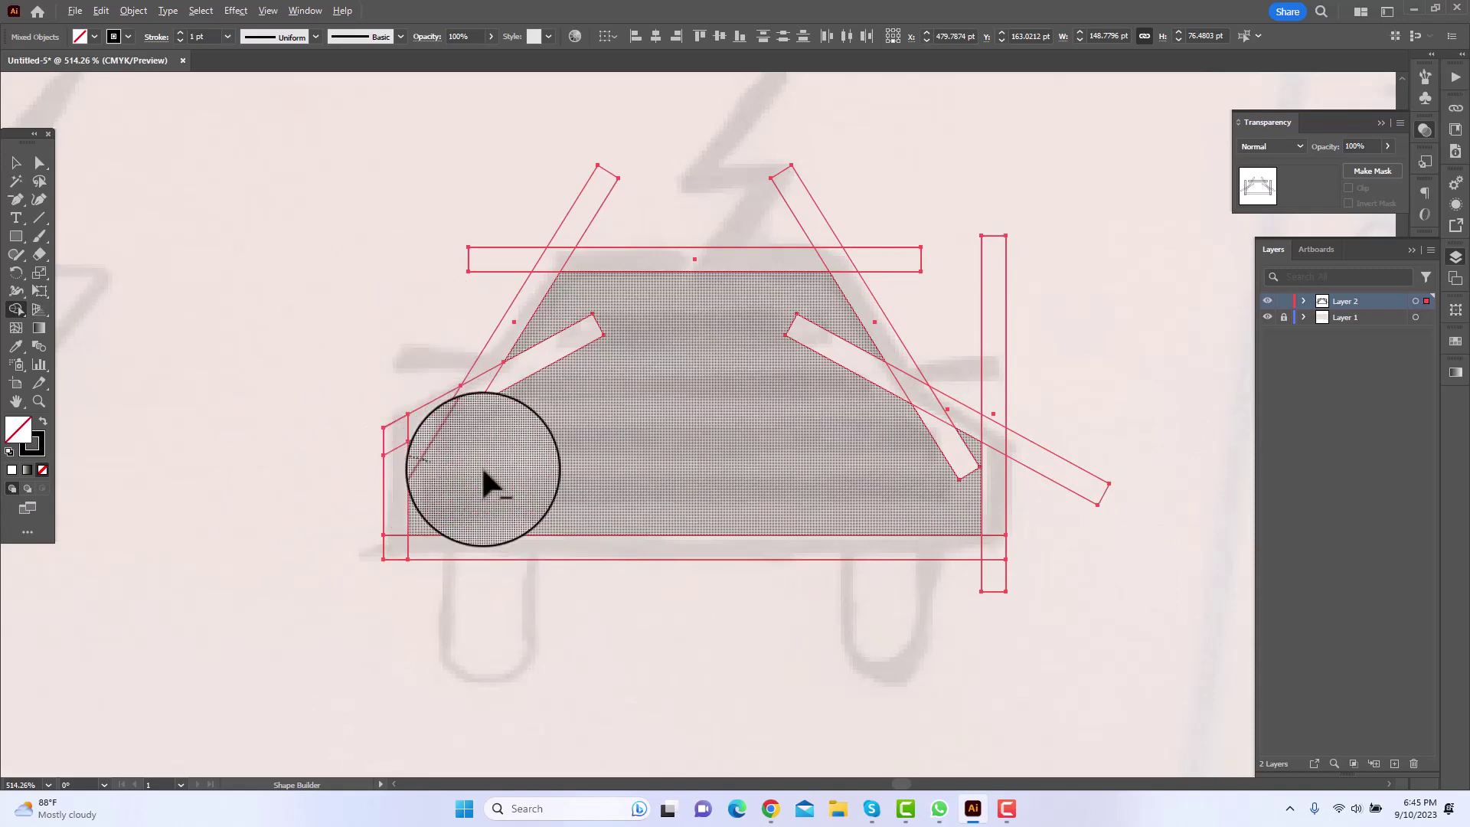
Cut away the ends protruding outside the outline at the roof bar, both pillars, the right shoulder and the top of the right side bar.
{"action": "left_click", "coordinate": [525, 262], "text": "alt"}
{"action": "mouse_move", "coordinate": [540, 220]}
{"action": "left_mouse_down"}
{"action": "mouse_move", "coordinate": [926, 223]}
{"action": "mouse_move", "coordinate": [926, 348]}
{"action": "left_mouse_up"}
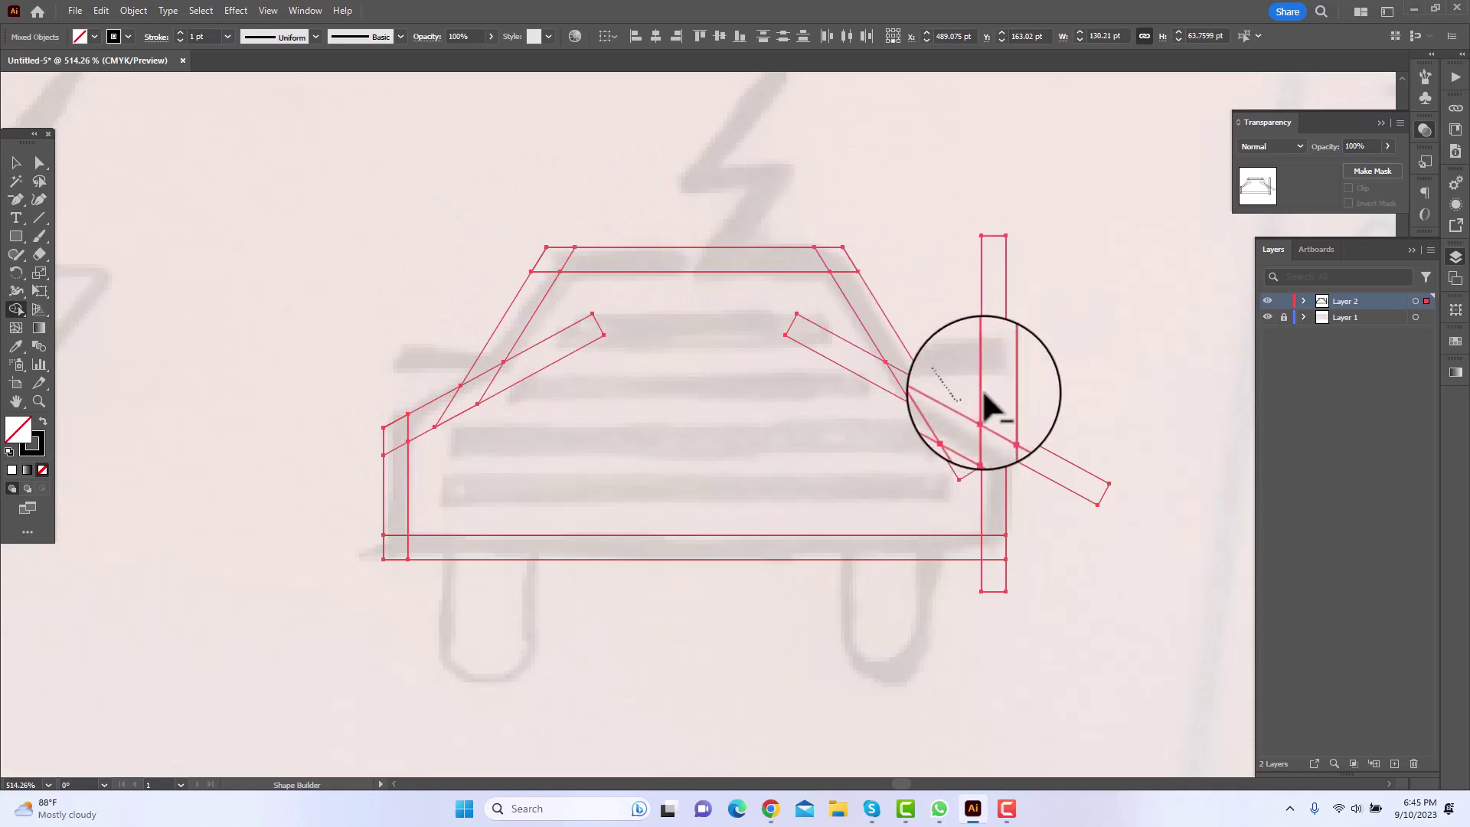
{"action": "mouse_move", "coordinate": [984, 394]}
{"action": "left_mouse_down"}
{"action": "mouse_move", "coordinate": [1039, 398]}
{"action": "mouse_move", "coordinate": [1039, 601]}
{"action": "left_mouse_up"}
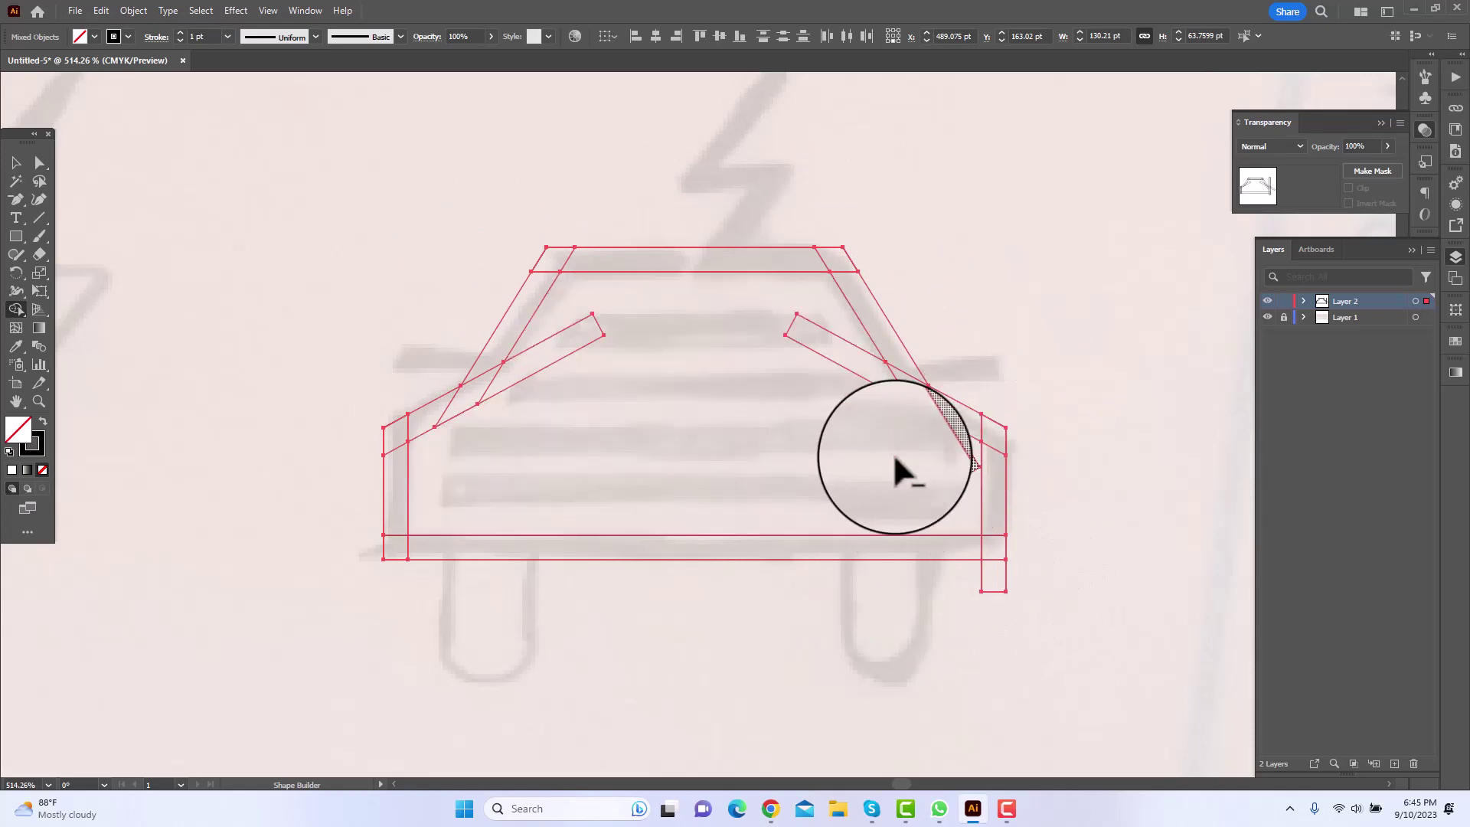
Remove the inner ends of the shoulder and pillar bars and the stub below the right corner, and merge the left outline segments.
{"action": "mouse_move", "coordinate": [836, 343]}
{"action": "left_mouse_down"}
{"action": "mouse_move", "coordinate": [887, 318]}
{"action": "mouse_move", "coordinate": [489, 331]}
{"action": "mouse_move", "coordinate": [505, 341]}
{"action": "mouse_move", "coordinate": [469, 410]}
{"action": "mouse_move", "coordinate": [393, 466]}
{"action": "mouse_move", "coordinate": [394, 558]}
{"action": "mouse_move", "coordinate": [452, 558]}
{"action": "mouse_move", "coordinate": [383, 541]}
{"action": "left_mouse_up"}
{"action": "left_click", "coordinate": [553, 362], "text": "alt"}
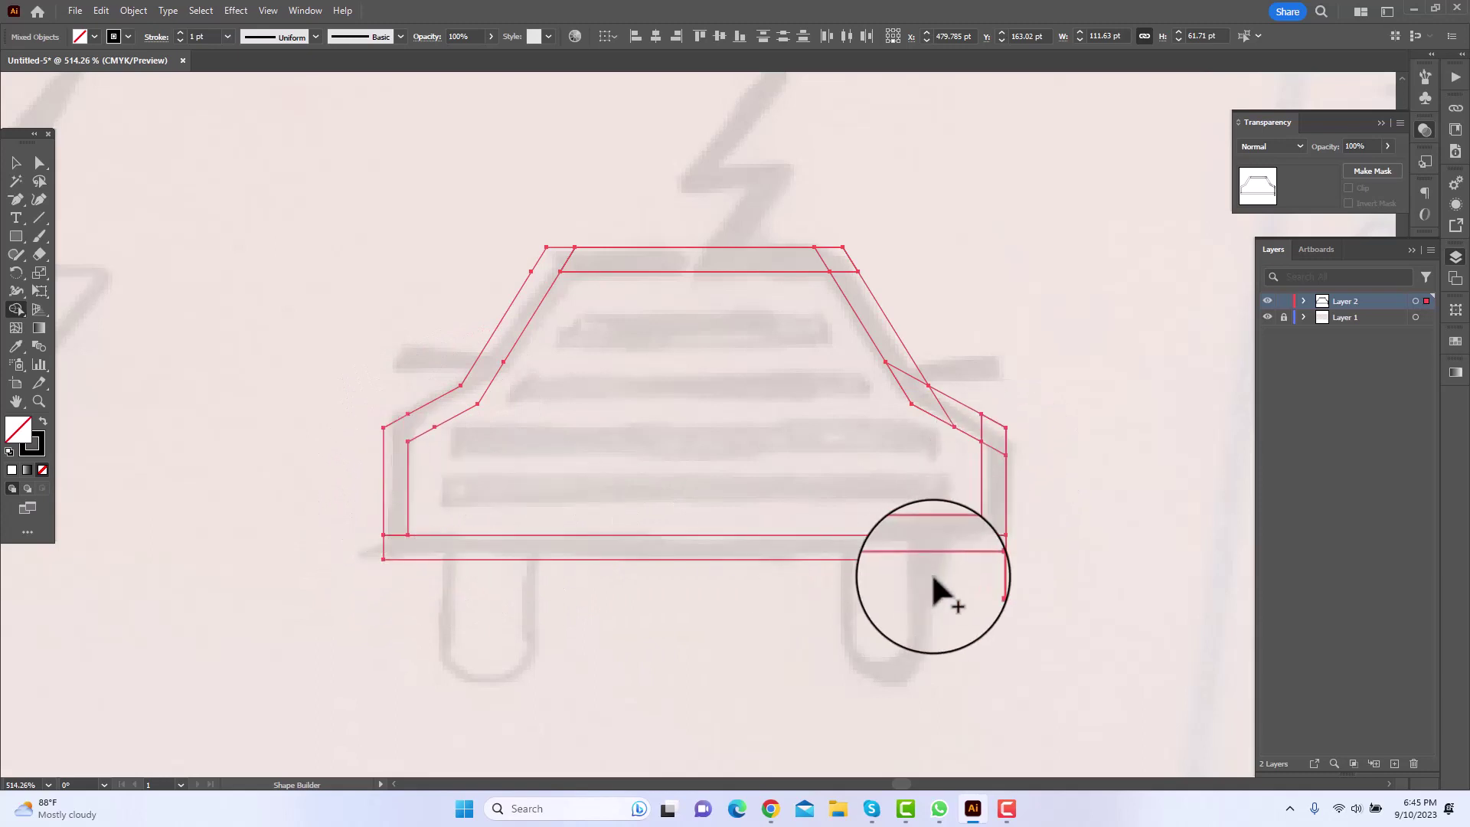
{"action": "left_click_drag", "start_coordinate": [987, 591], "coordinate": [1026, 598]}
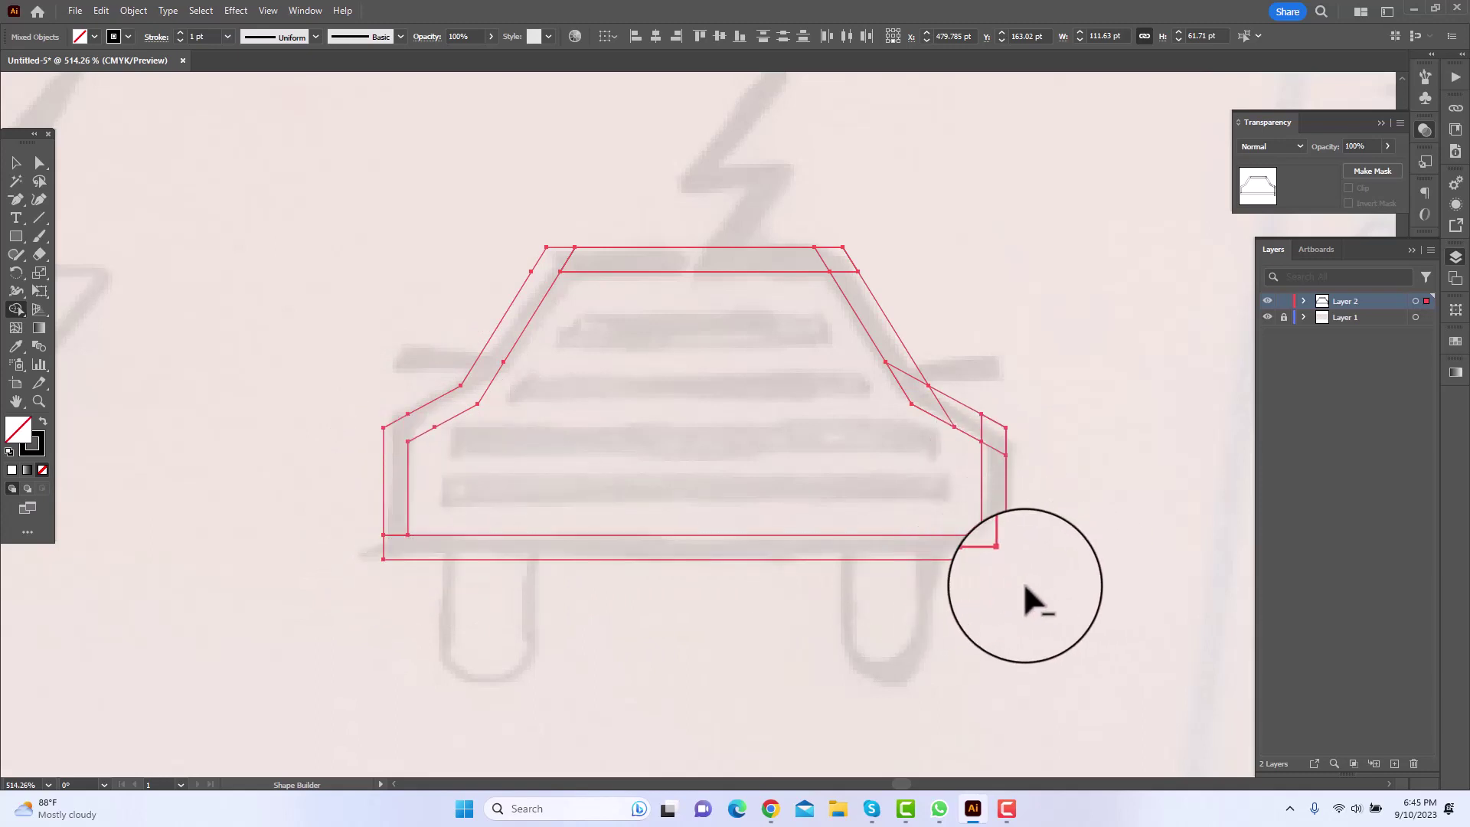
Merge the remaining segments of the car outline with Shape Builder into one continuous body frame.
{"action": "mouse_move", "coordinate": [957, 553]}
{"action": "left_mouse_down"}
{"action": "mouse_move", "coordinate": [926, 549]}
{"action": "mouse_move", "coordinate": [1037, 540]}
{"action": "mouse_move", "coordinate": [995, 520]}
{"action": "mouse_move", "coordinate": [1004, 400]}
{"action": "mouse_move", "coordinate": [917, 386]}
{"action": "left_mouse_up"}
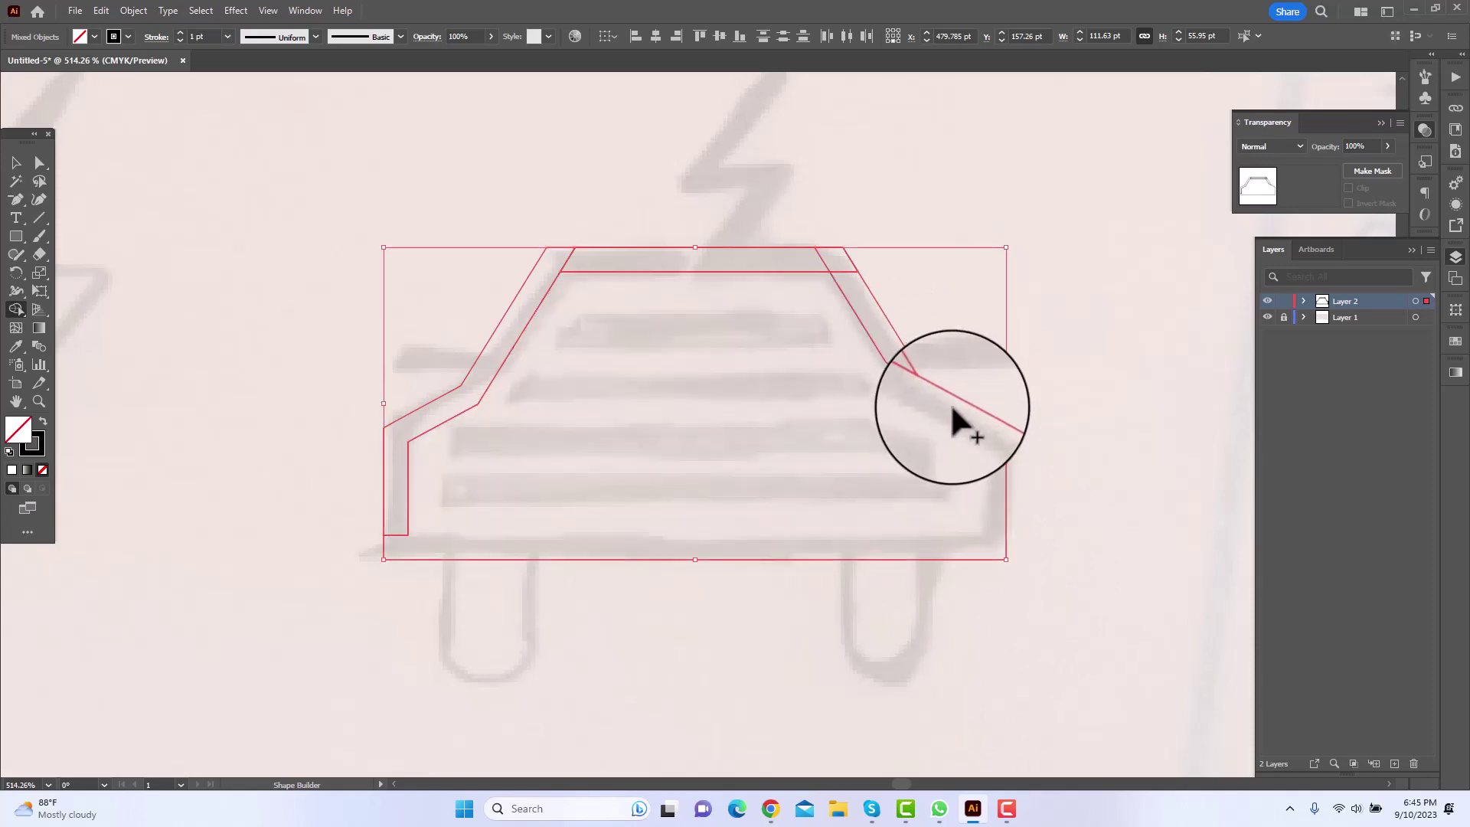
{"action": "key", "text": "ctrl+z"}
{"action": "mouse_move", "coordinate": [981, 424]}
{"action": "left_mouse_down"}
{"action": "mouse_move", "coordinate": [910, 388]}
{"action": "mouse_move", "coordinate": [823, 251]}
{"action": "mouse_move", "coordinate": [515, 265]}
{"action": "left_mouse_up"}
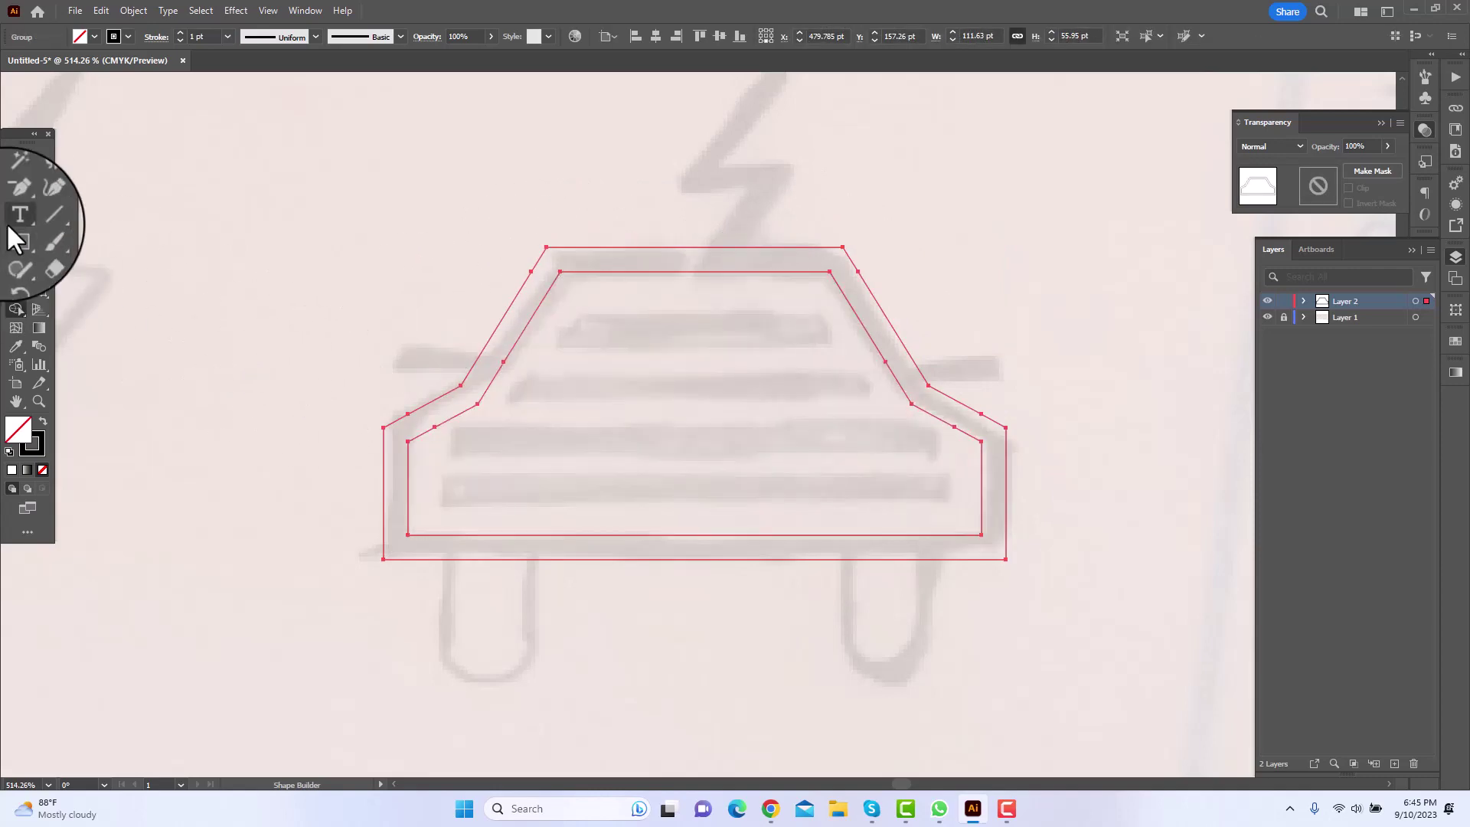
Delete the redundant anchor points along the slanted shoulder and pillar edges of the outer car outline.
{"action": "left_click", "coordinate": [13, 202]}
{"action": "left_click", "coordinate": [409, 413]}
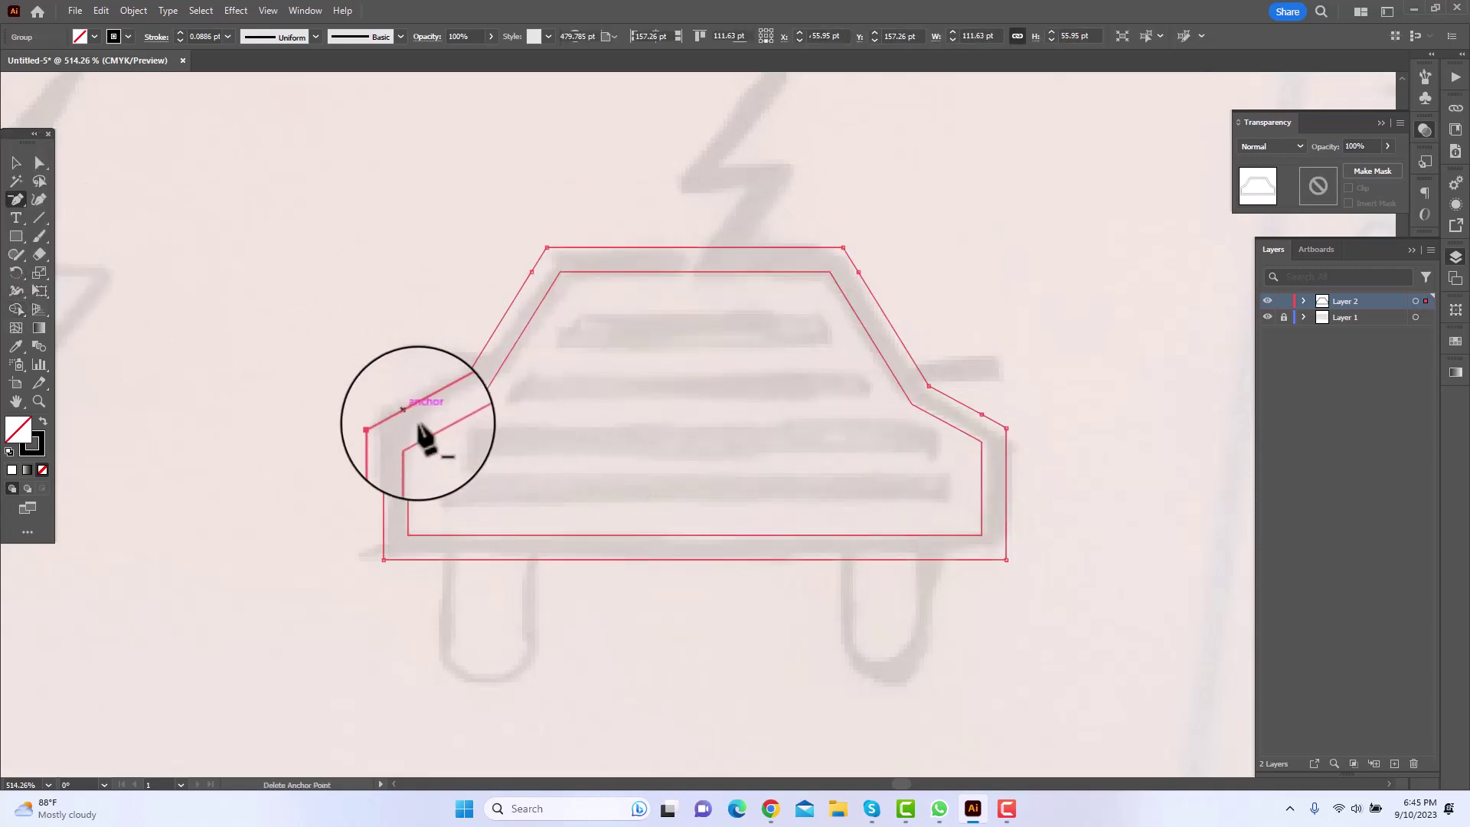
{"action": "left_click", "coordinate": [530, 271]}
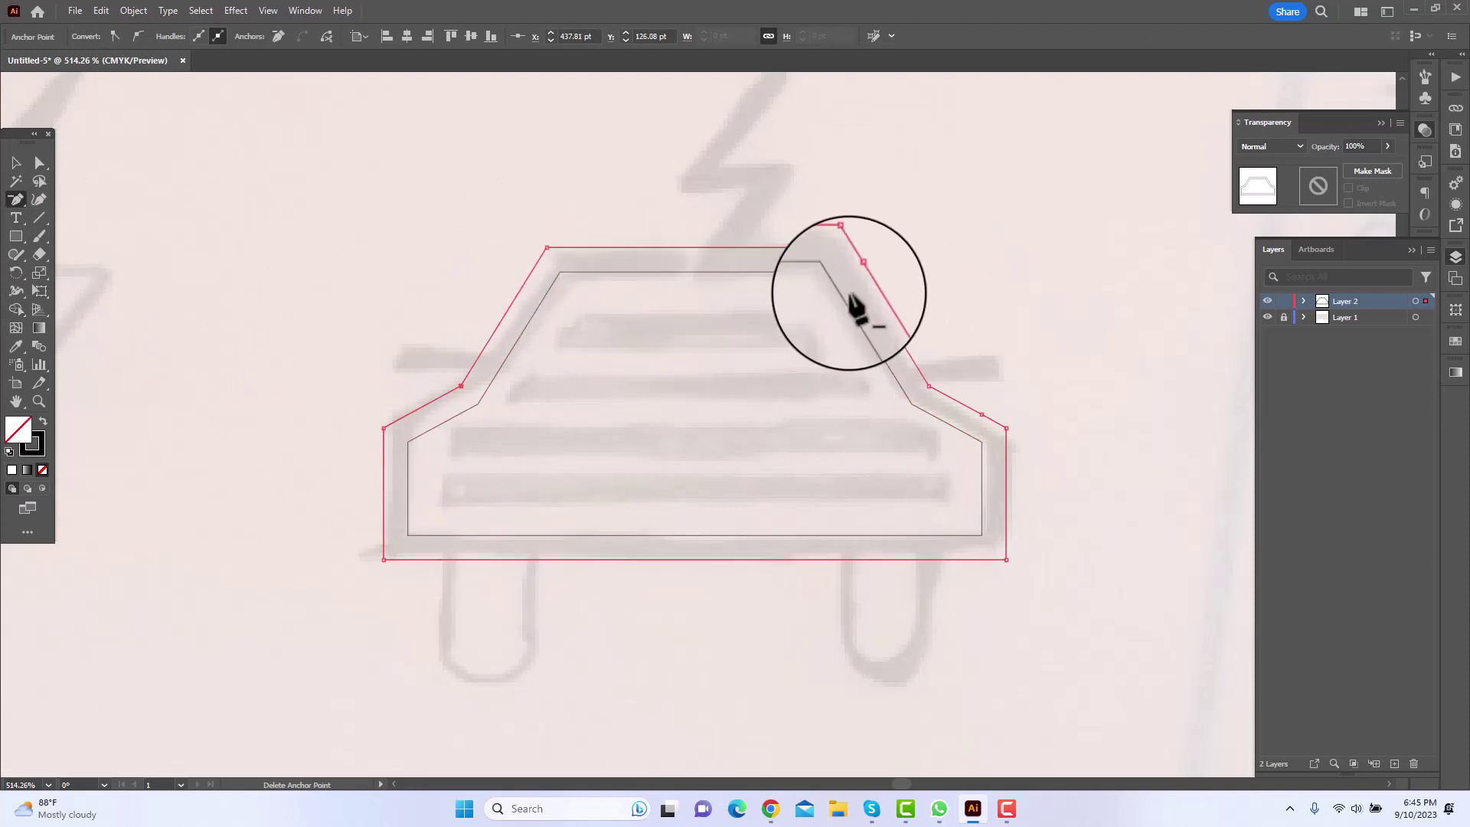
{"action": "left_click", "coordinate": [980, 414]}
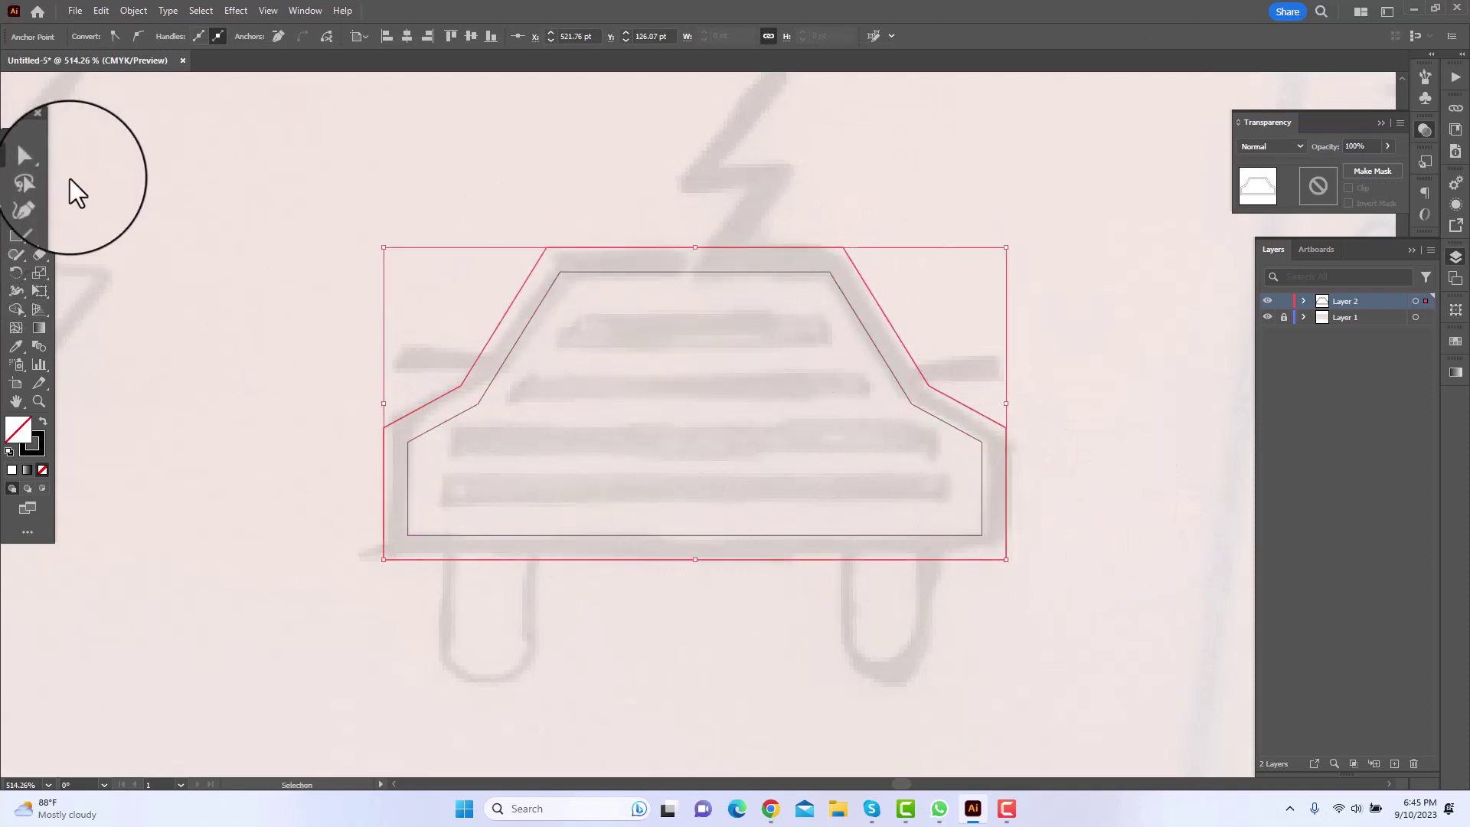
{"action": "left_click", "coordinate": [211, 292]}
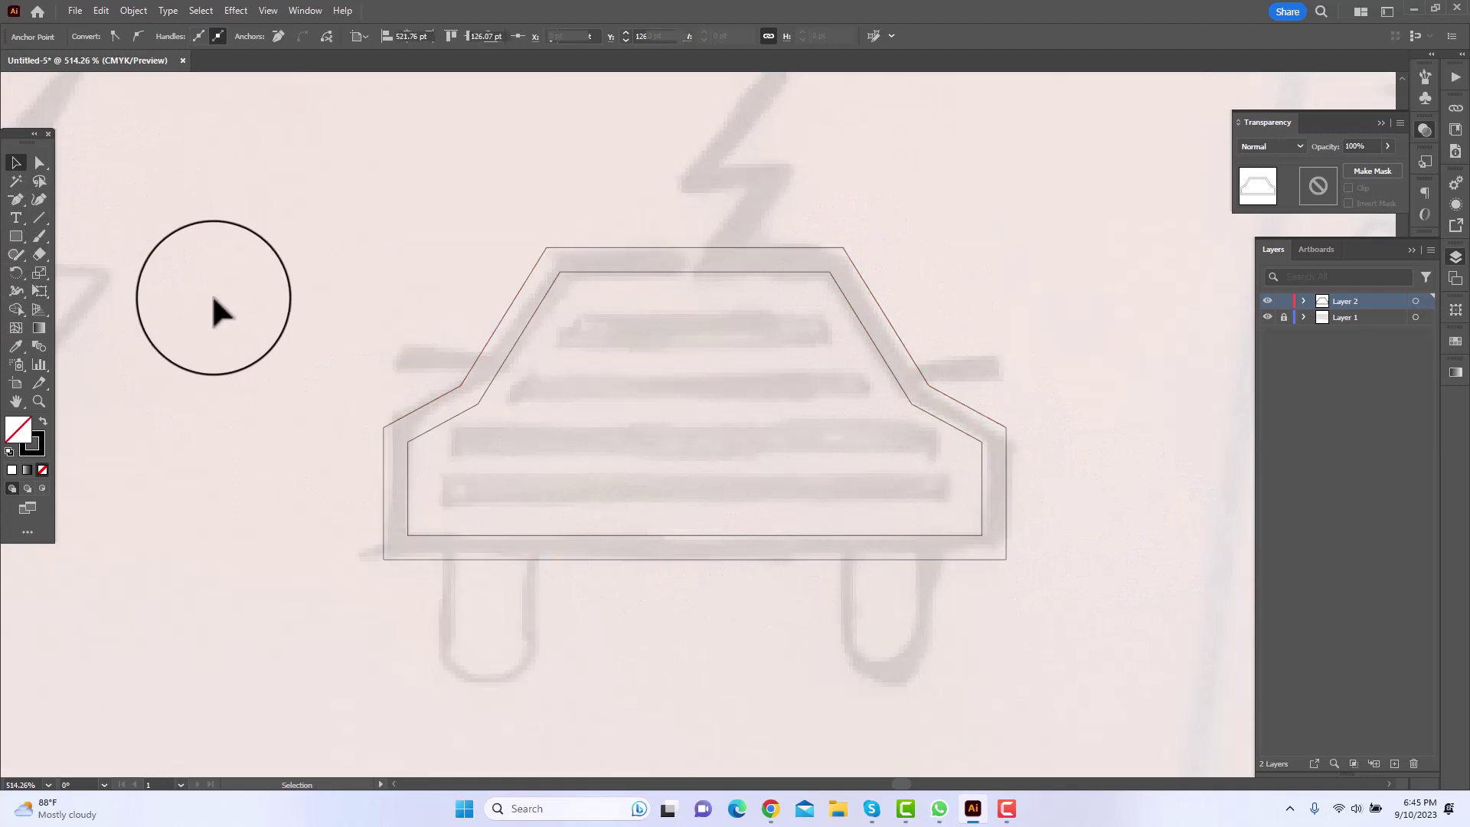
Draw a rectangle about 15.1 × 21 pt over the sketched left wheel, starting at the body's lower edge.
{"action": "left_click", "coordinate": [18, 235]}
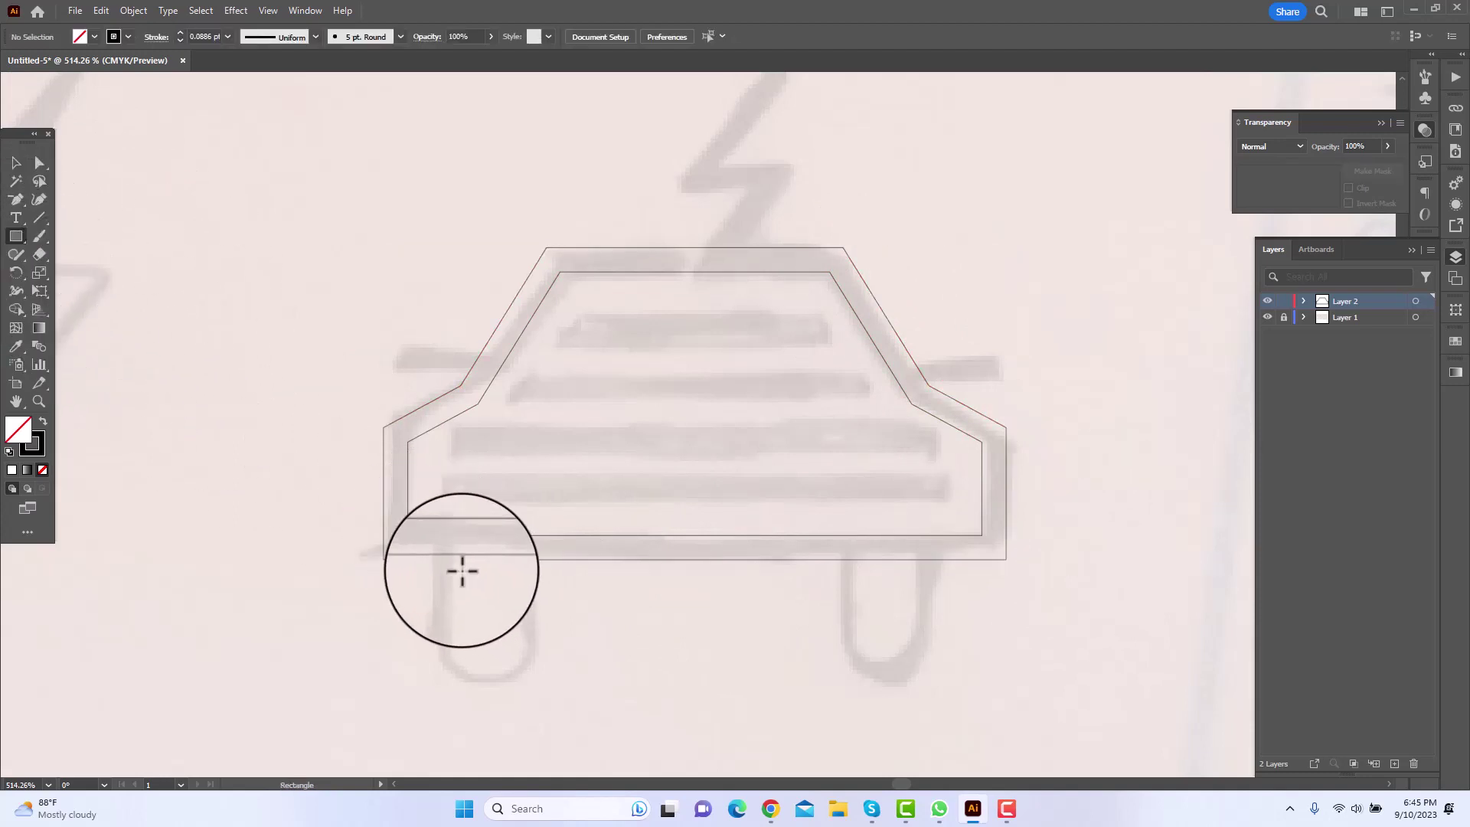
{"action": "left_click_drag", "start_coordinate": [447, 558], "coordinate": [513, 655]}
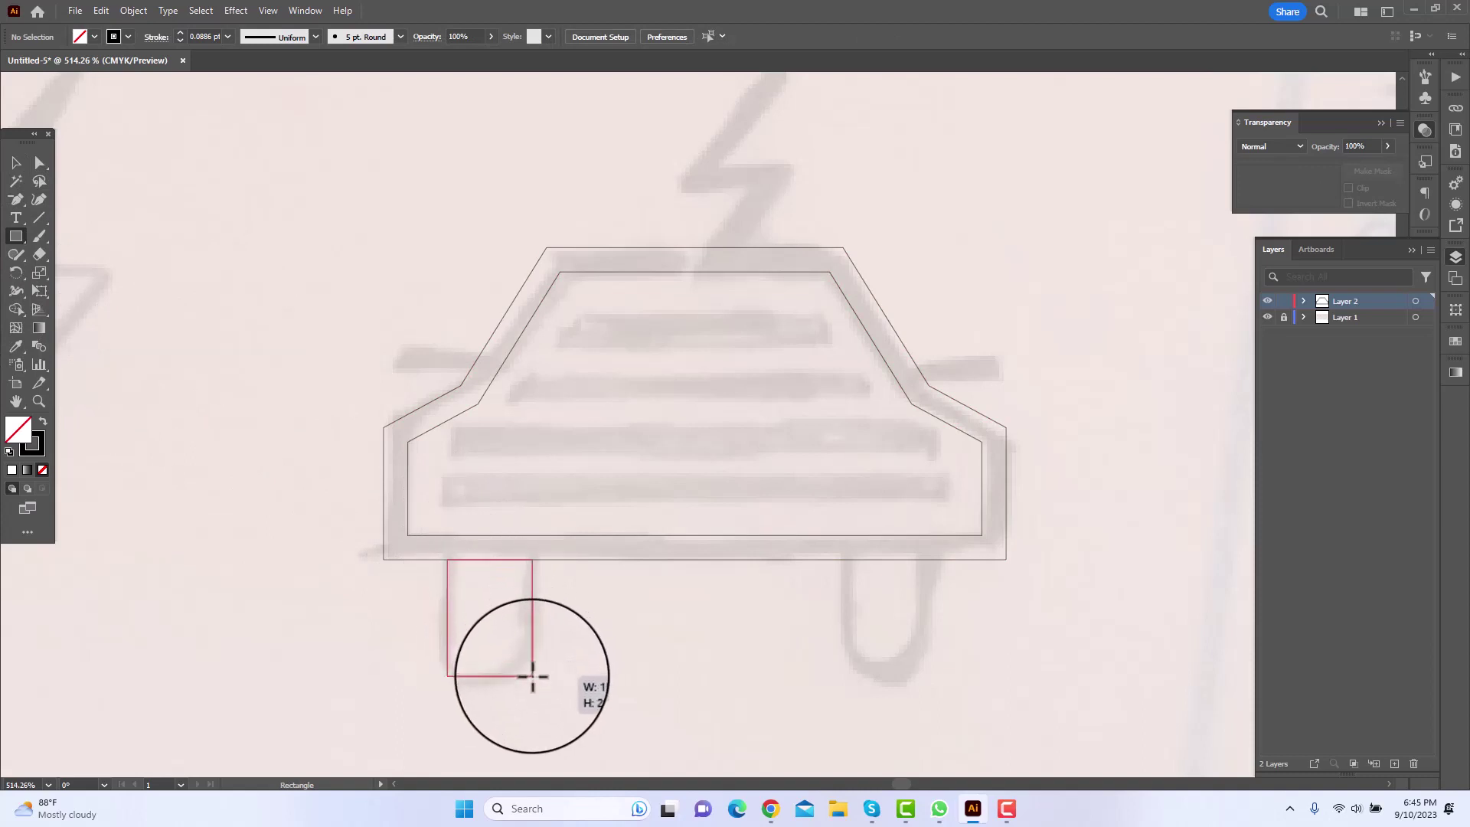
{"action": "left_click_drag", "start_coordinate": [548, 714], "coordinate": [549, 713]}
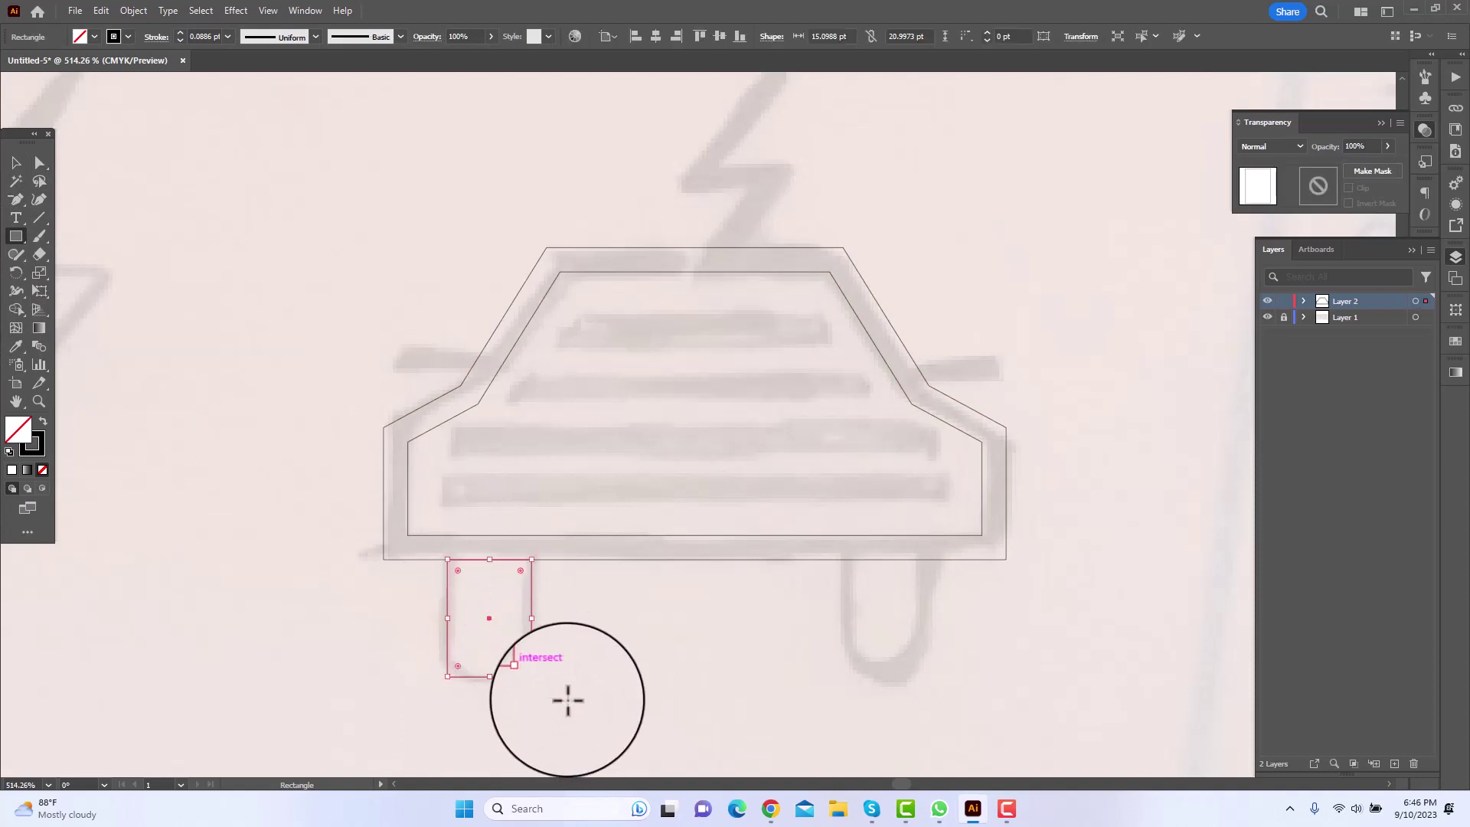
{"action": "key", "text": "a"}
Round the two bottom corners of the left wheel rectangle to the maximum radius so its lower end is a semicircle.
{"action": "left_click", "coordinate": [15, 162]}
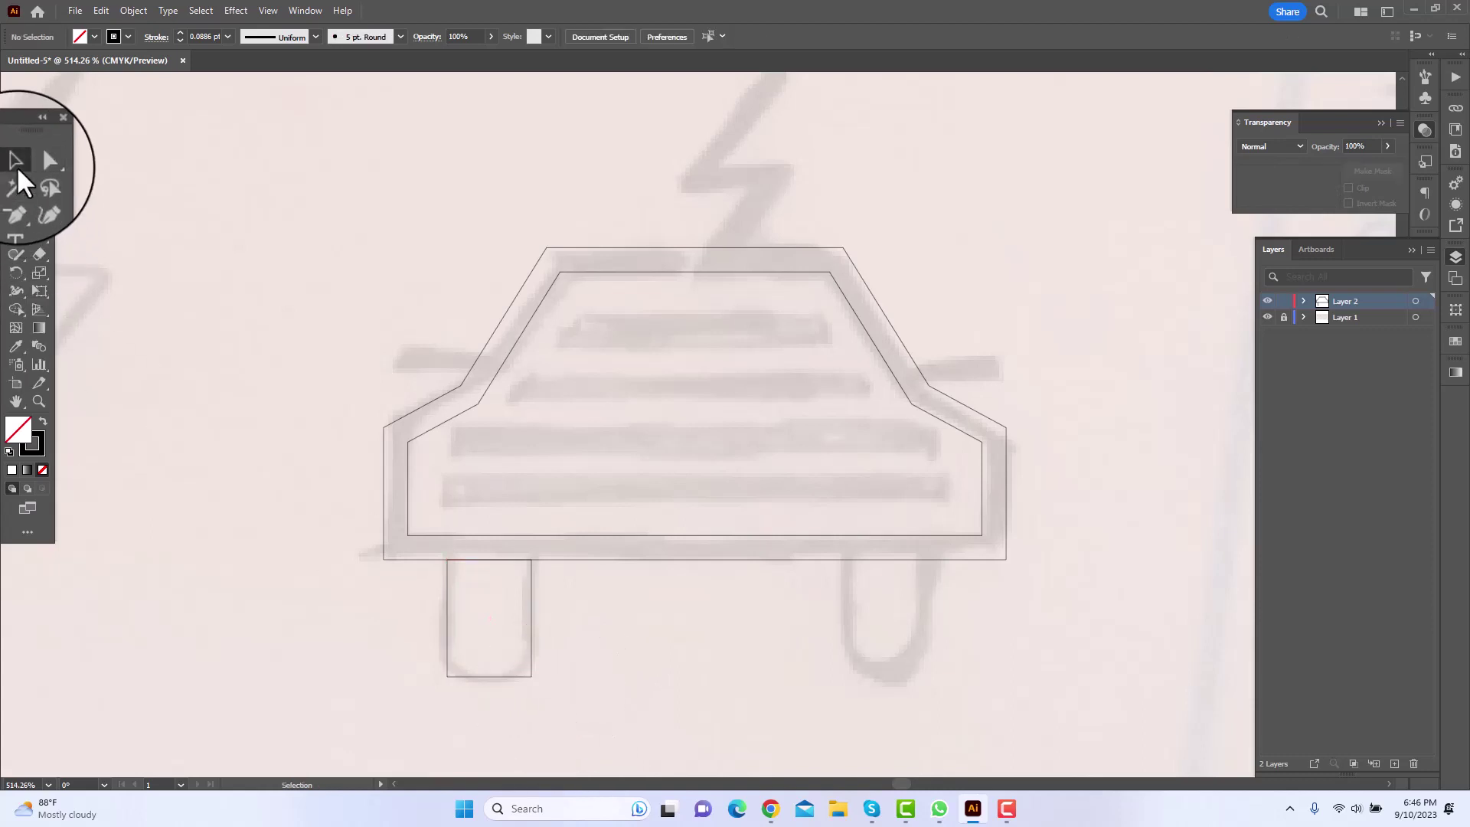
{"action": "left_click", "coordinate": [607, 714]}
{"action": "left_click_drag", "start_coordinate": [442, 664], "coordinate": [406, 659]}
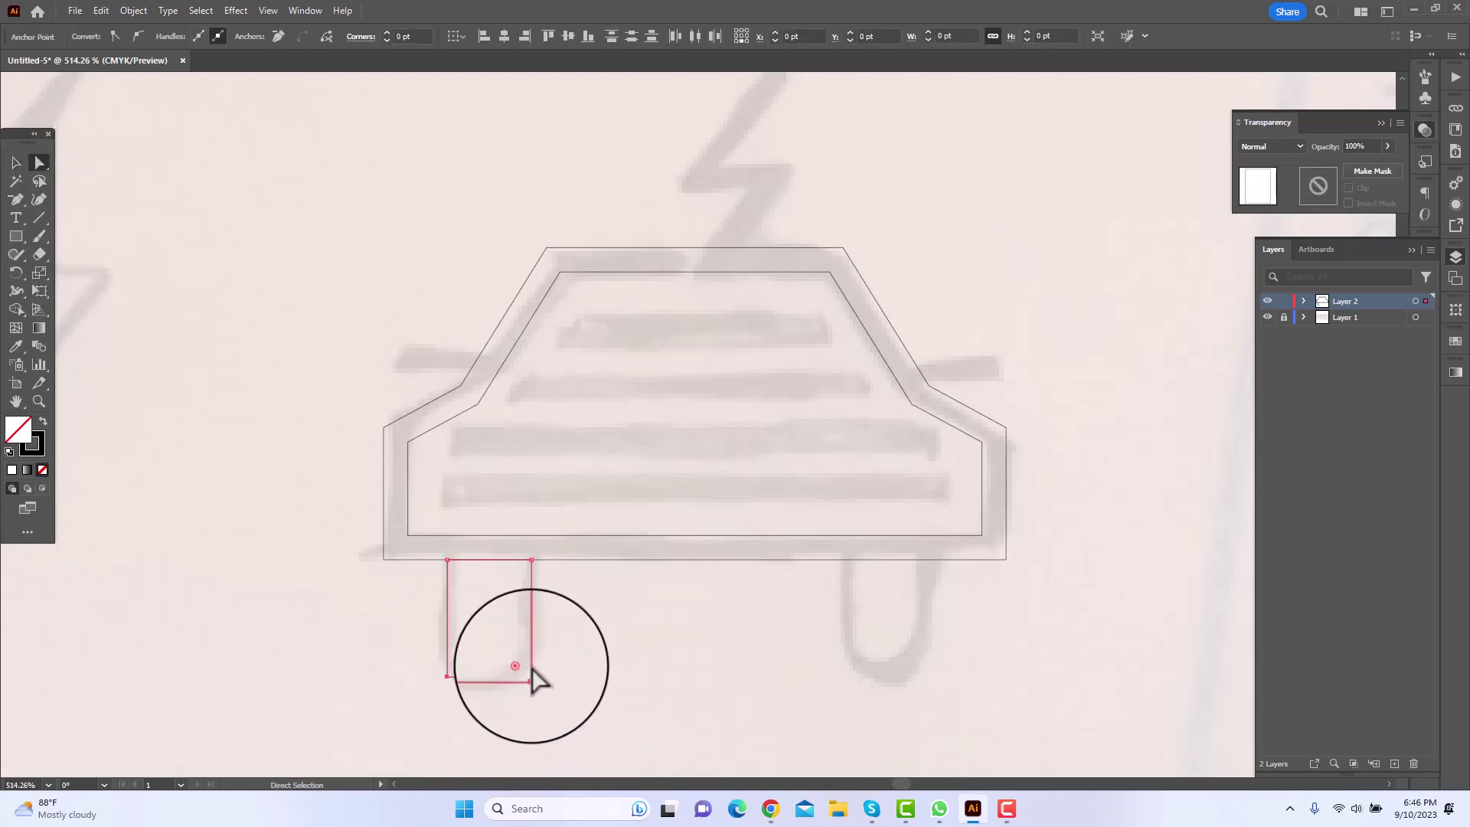
{"action": "left_click", "coordinate": [170, 184]}
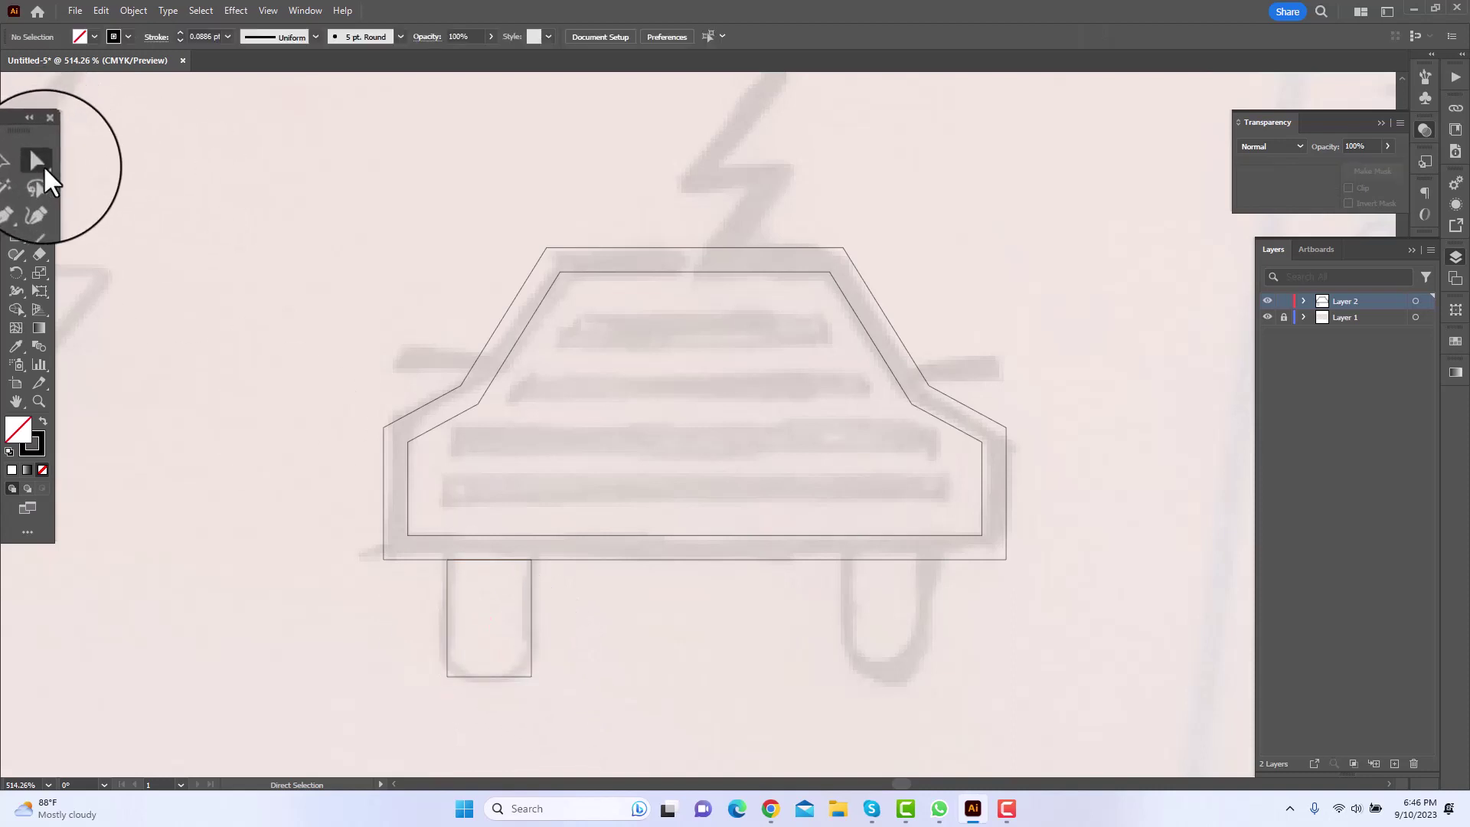
{"action": "left_click_drag", "start_coordinate": [629, 698], "coordinate": [388, 647]}
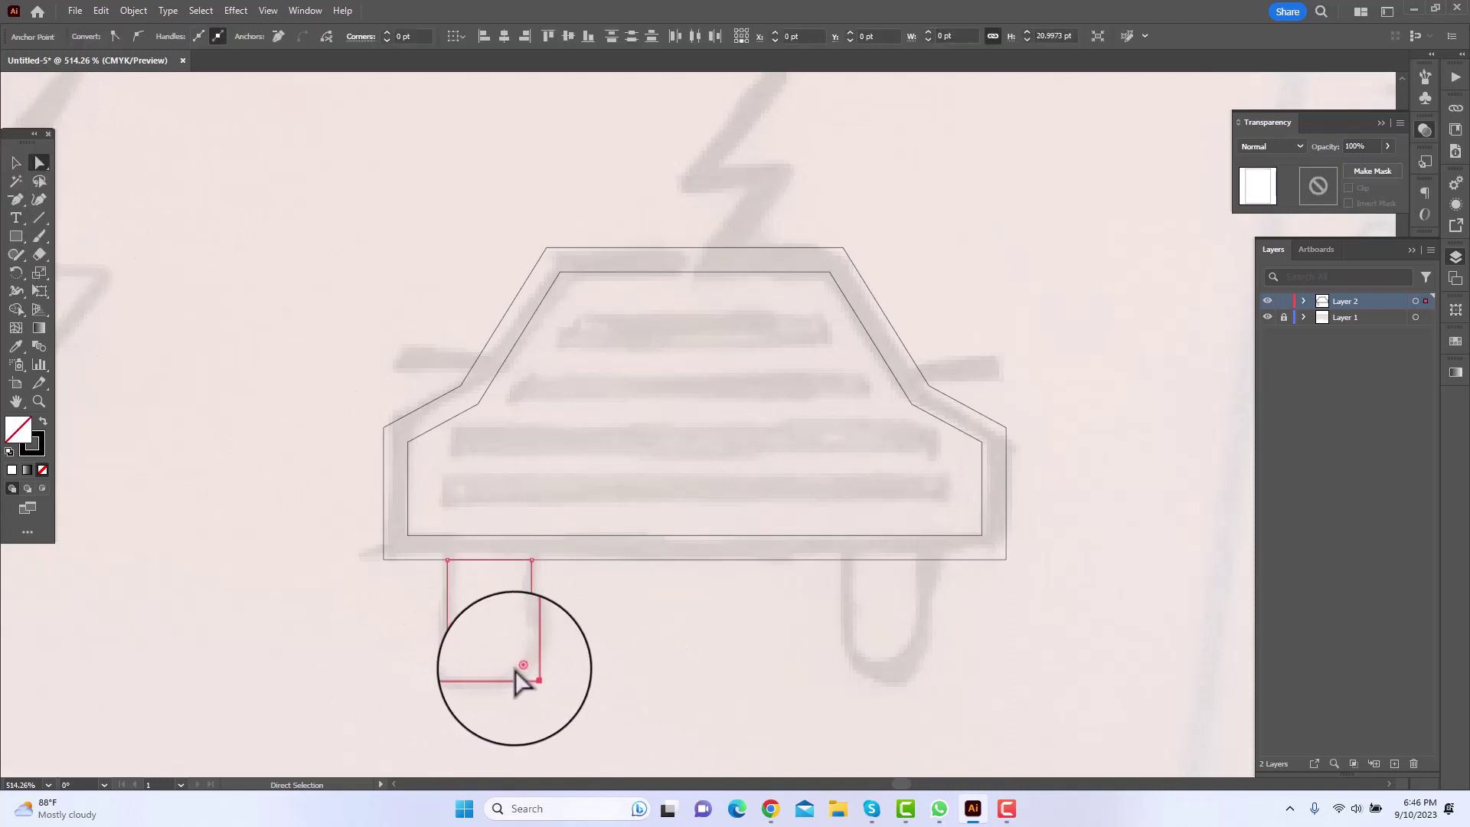
{"action": "left_click_drag", "start_coordinate": [521, 674], "coordinate": [485, 584]}
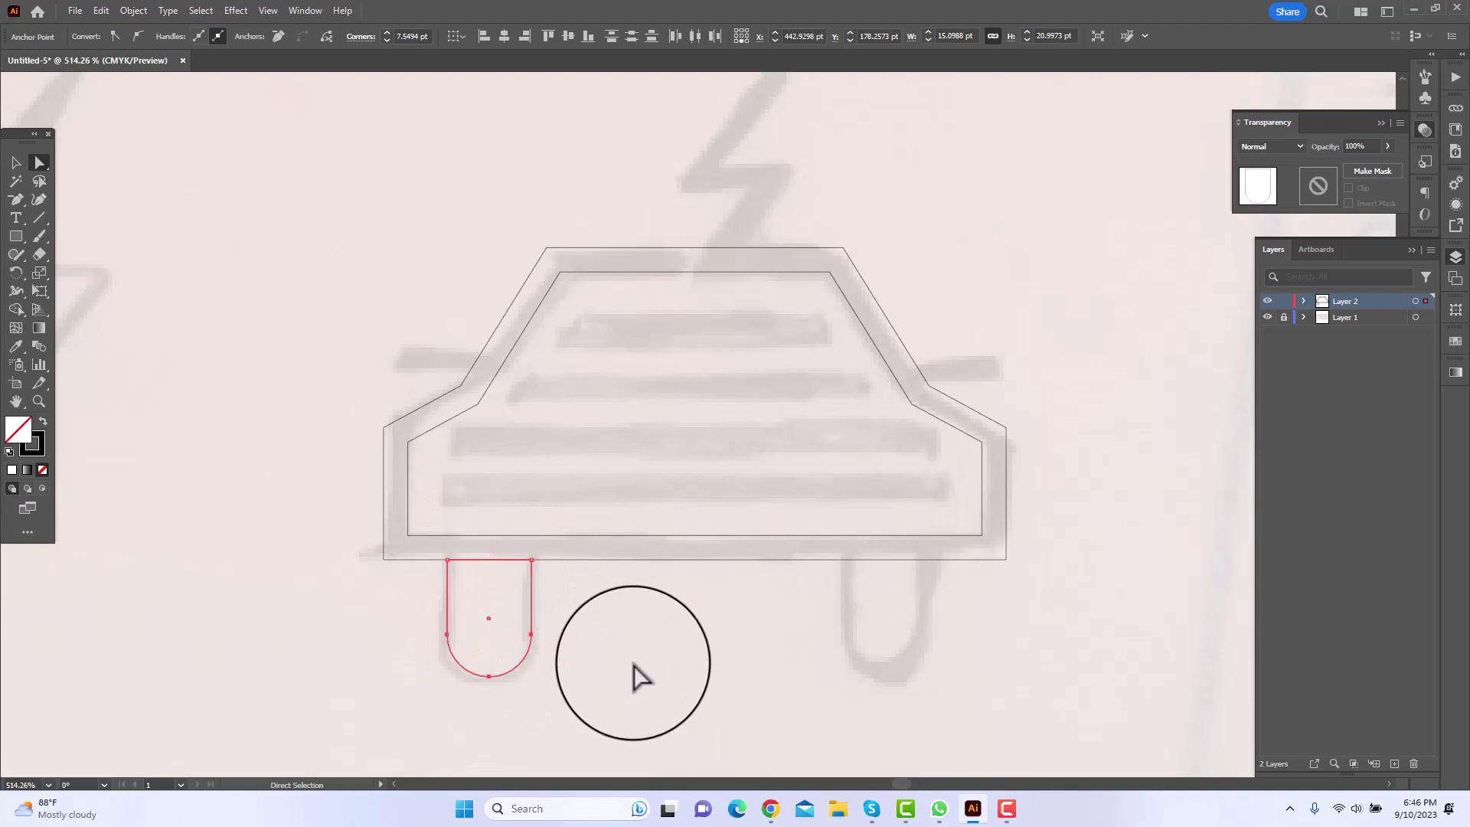
{"action": "left_click", "coordinate": [612, 649]}
Narrow the left wheel to about 13.9 pt wide and round its bottom corners fully again.
{"action": "left_click", "coordinate": [14, 162]}
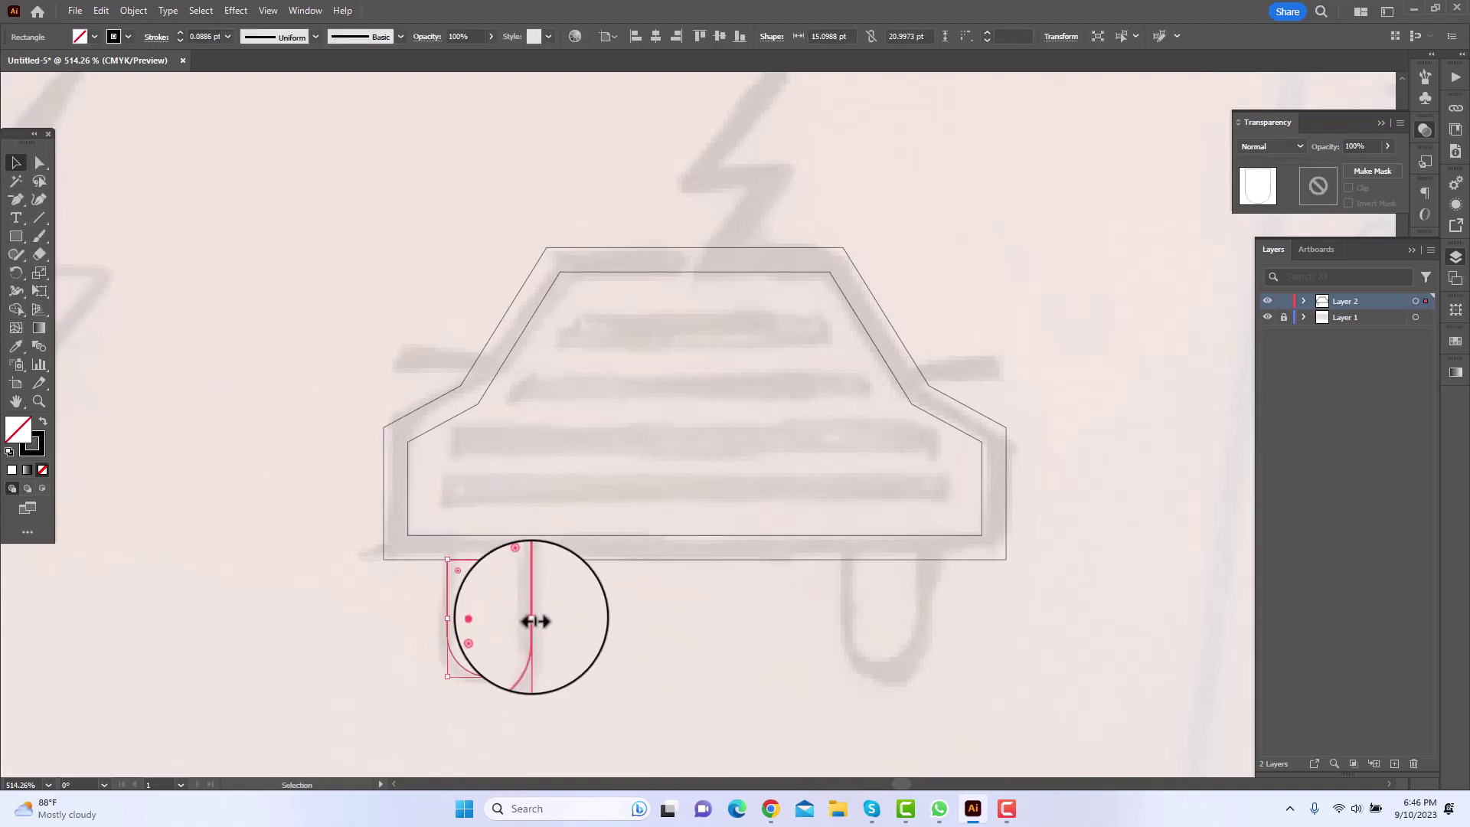
{"action": "left_click_drag", "start_coordinate": [544, 627], "coordinate": [552, 629]}
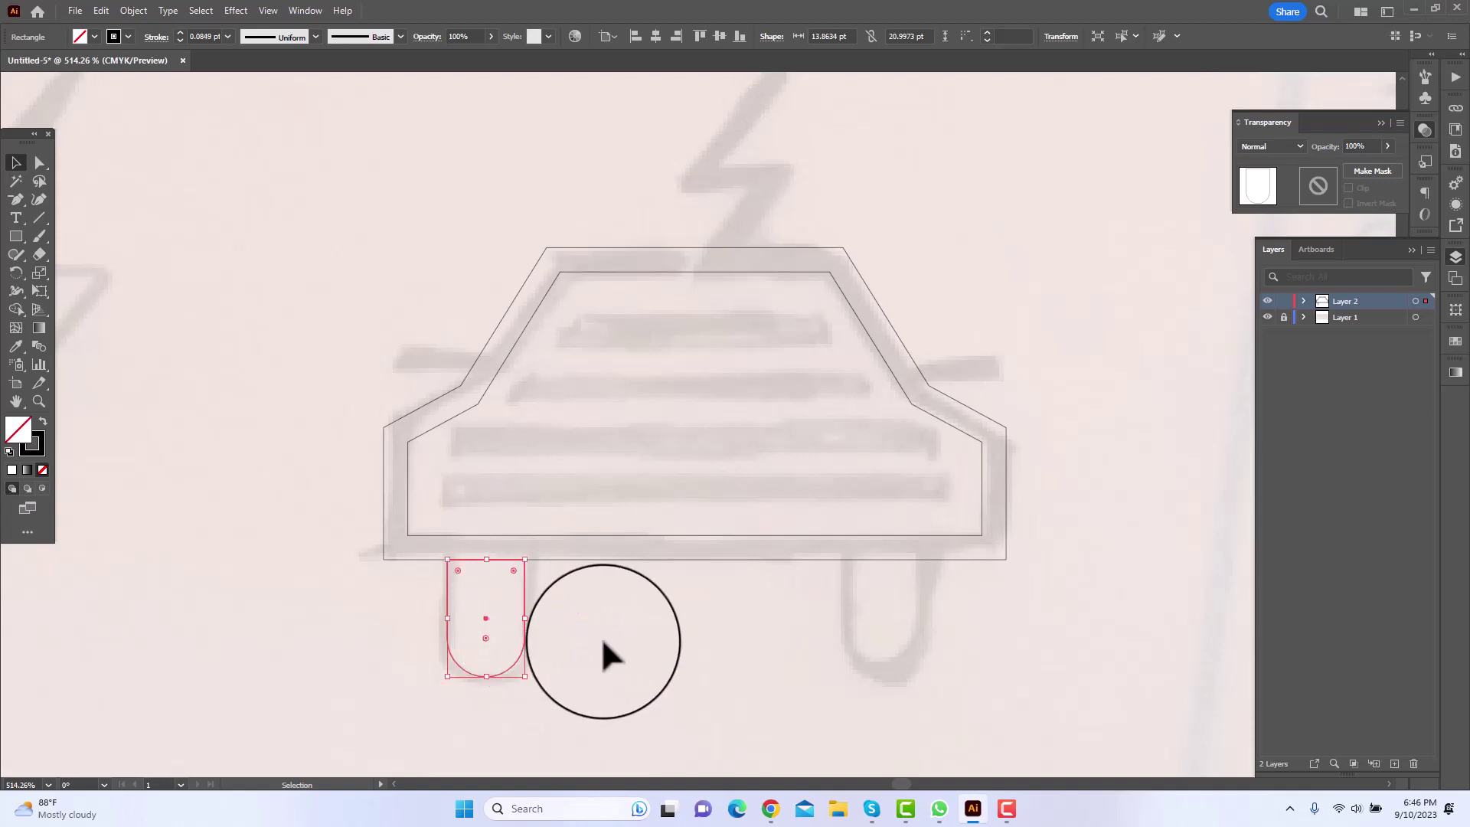
{"action": "left_click", "coordinate": [600, 637]}
{"action": "key", "text": "a"}
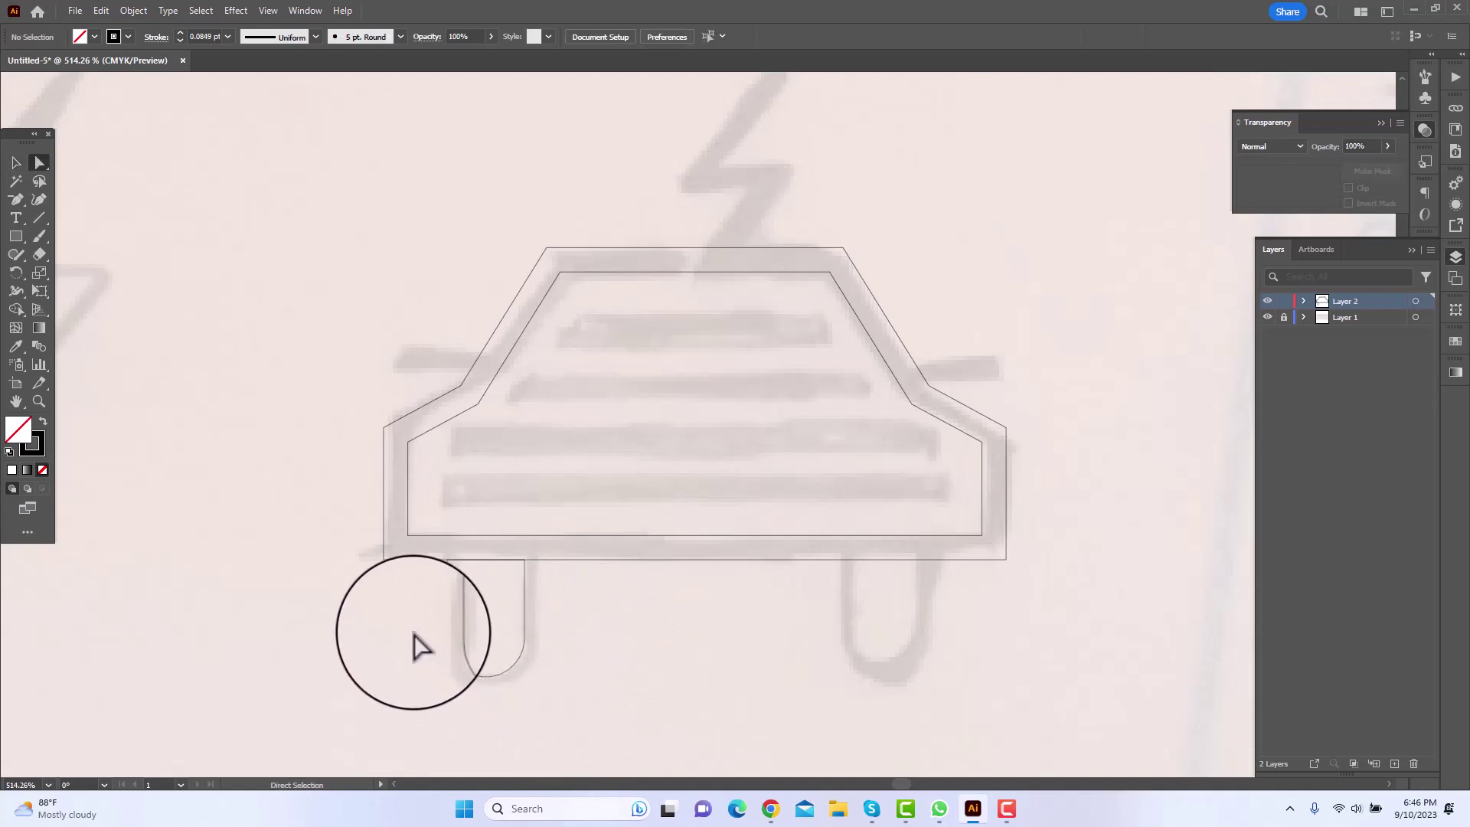
{"action": "left_click_drag", "start_coordinate": [413, 632], "coordinate": [613, 723]}
{"action": "left_click_drag", "start_coordinate": [485, 639], "coordinate": [459, 562]}
{"action": "left_click", "coordinate": [481, 498]}
Duplicate the left wheel in place and move the copy horizontally to the sketched right wheel.
{"action": "left_click", "coordinate": [17, 162]}
{"action": "left_click_drag", "start_coordinate": [267, 576], "coordinate": [699, 706]}
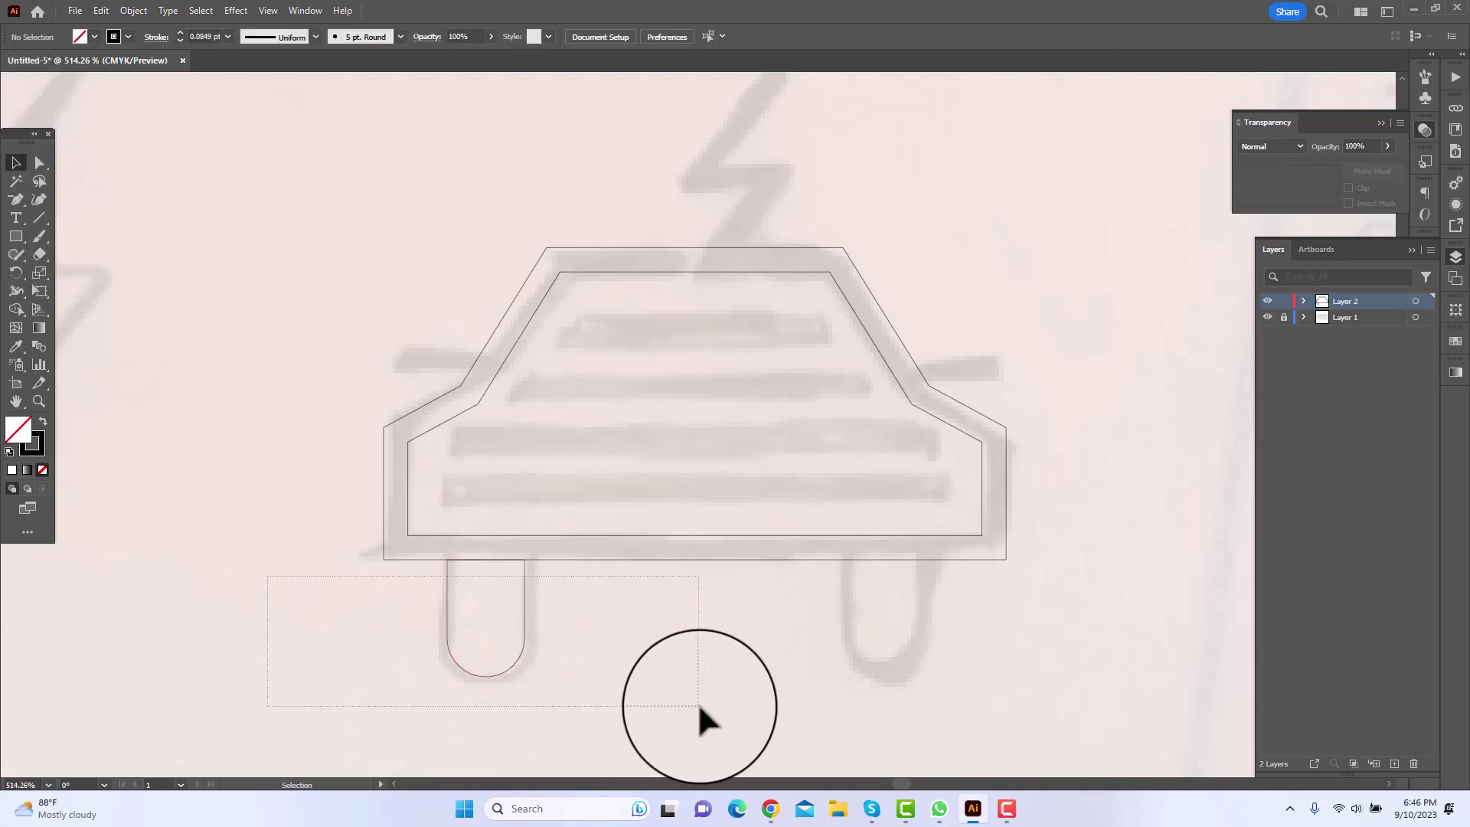
{"action": "left_click", "coordinate": [98, 6]}
{"action": "left_click", "coordinate": [143, 86]}
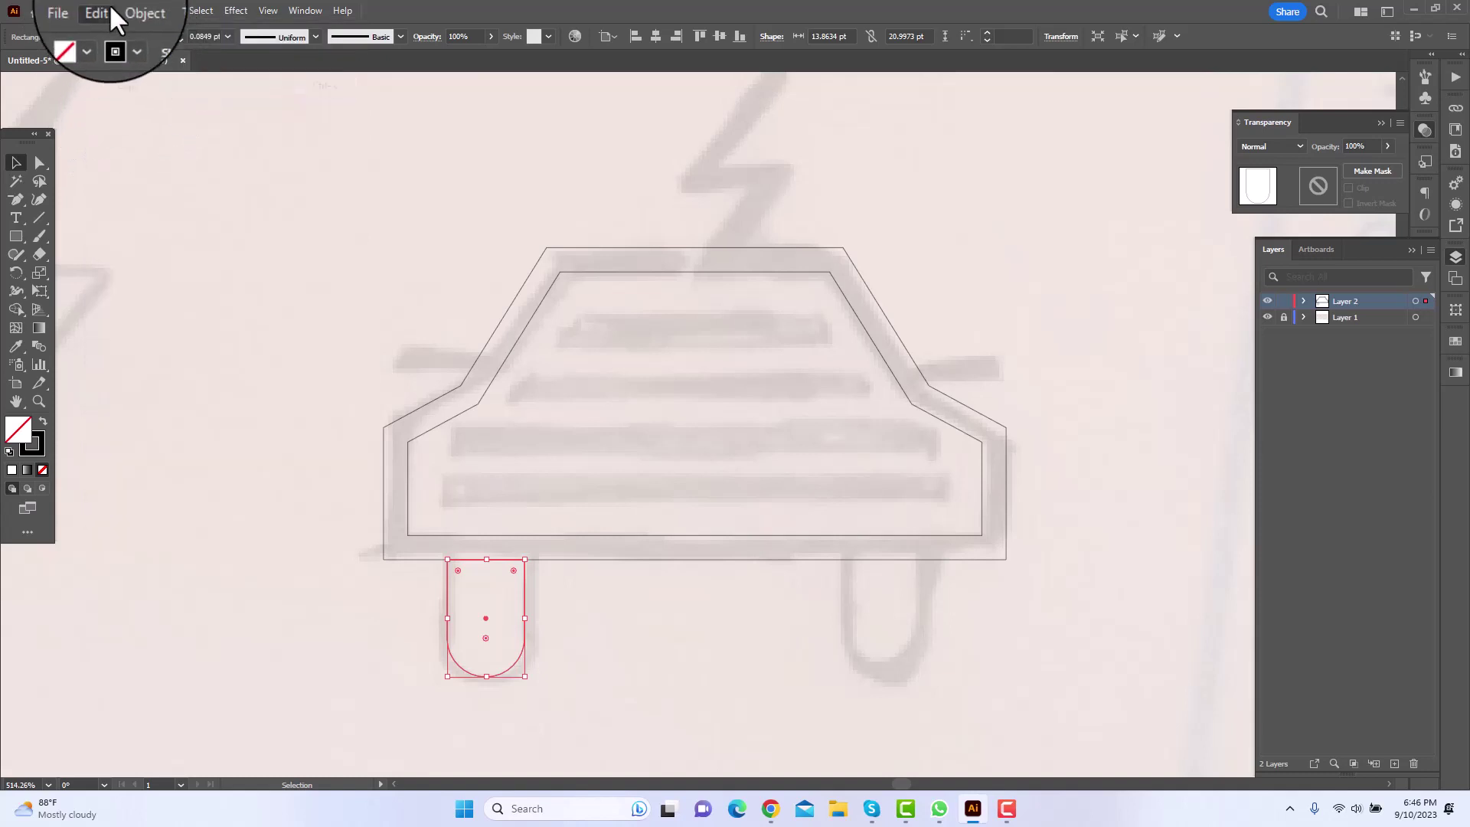
{"action": "left_click", "coordinate": [101, 11]}
{"action": "left_click", "coordinate": [155, 123]}
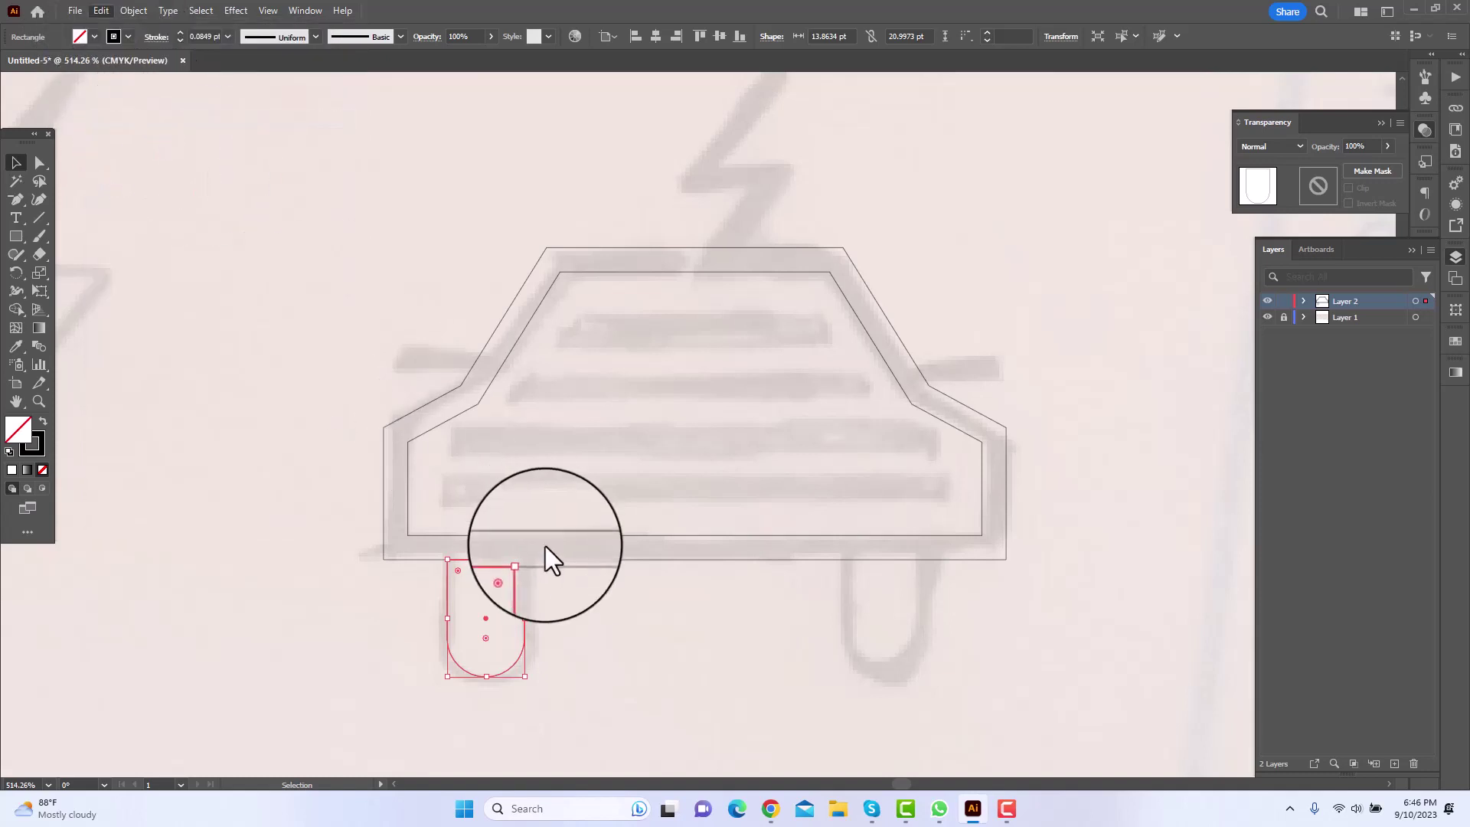
{"action": "left_click_drag", "start_coordinate": [531, 605], "coordinate": [949, 626]}
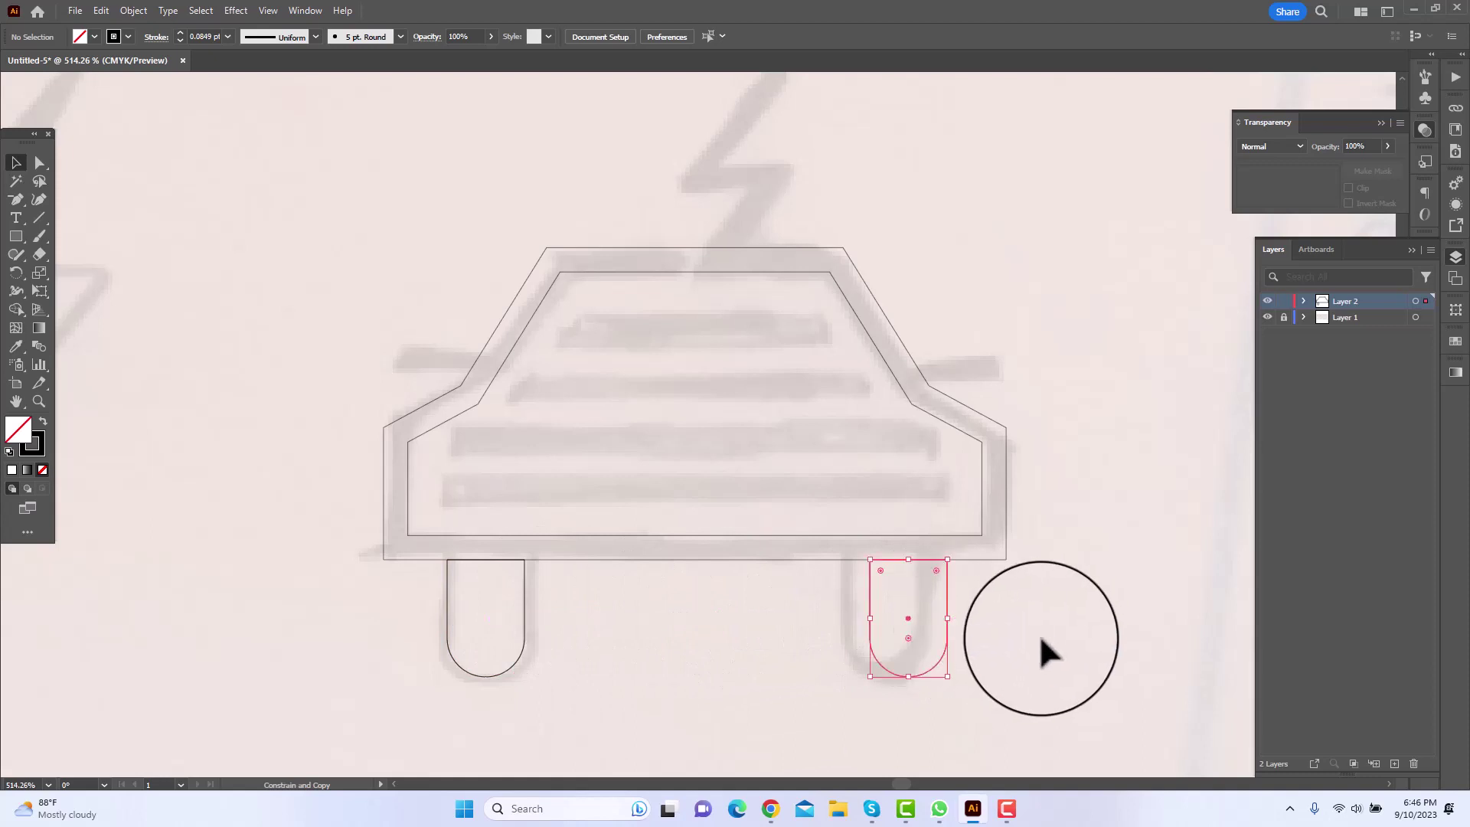
Group the two wheels and center the group horizontally on the car body as the key object.
{"action": "left_click_drag", "start_coordinate": [1037, 650], "coordinate": [404, 617]}
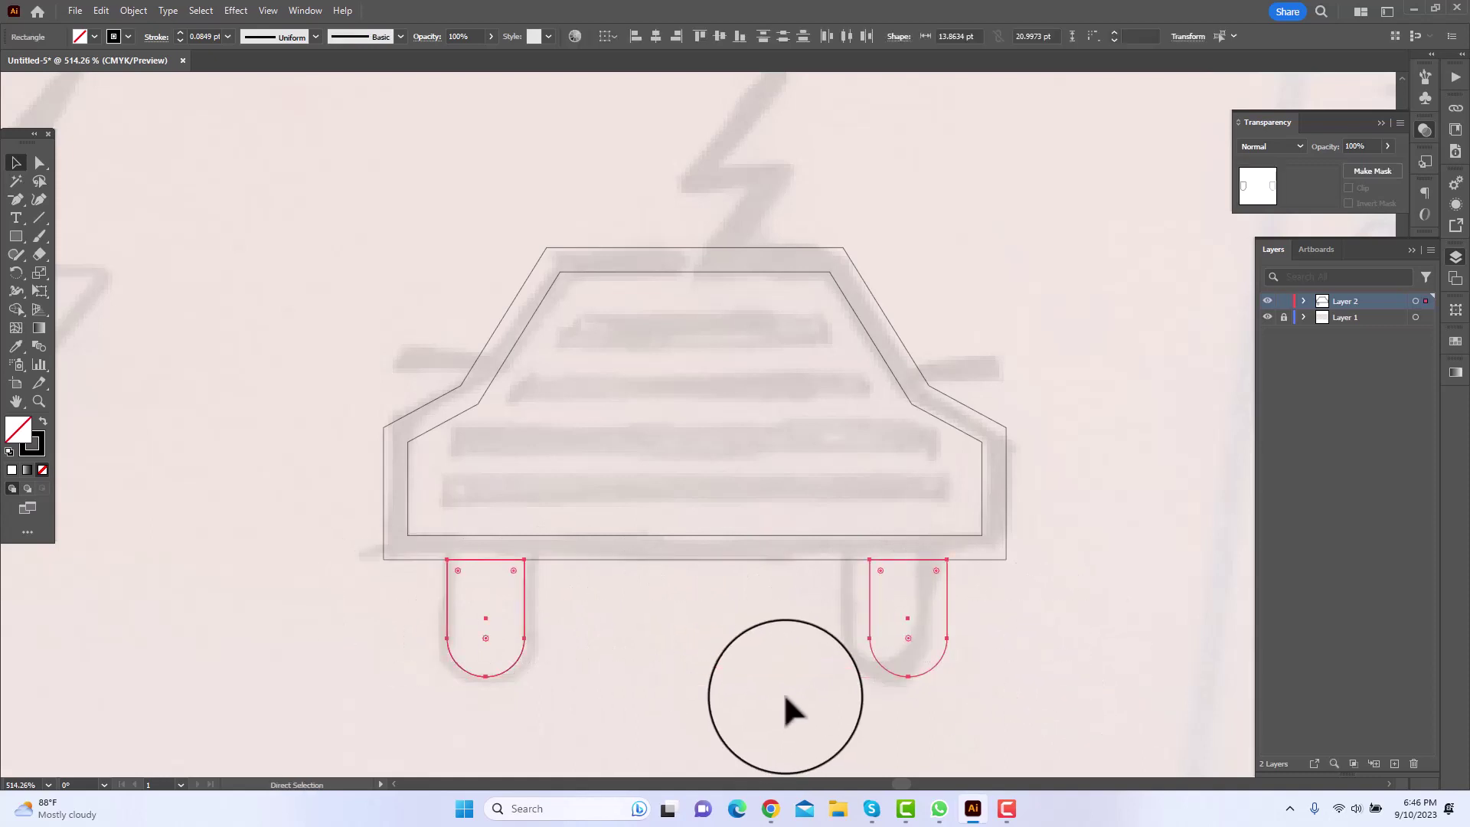
{"action": "right_click", "coordinate": [864, 634]}
{"action": "left_click", "coordinate": [915, 392]}
{"action": "left_click_drag", "start_coordinate": [1066, 629], "coordinate": [331, 309]}
{"action": "left_click", "coordinate": [603, 269]}
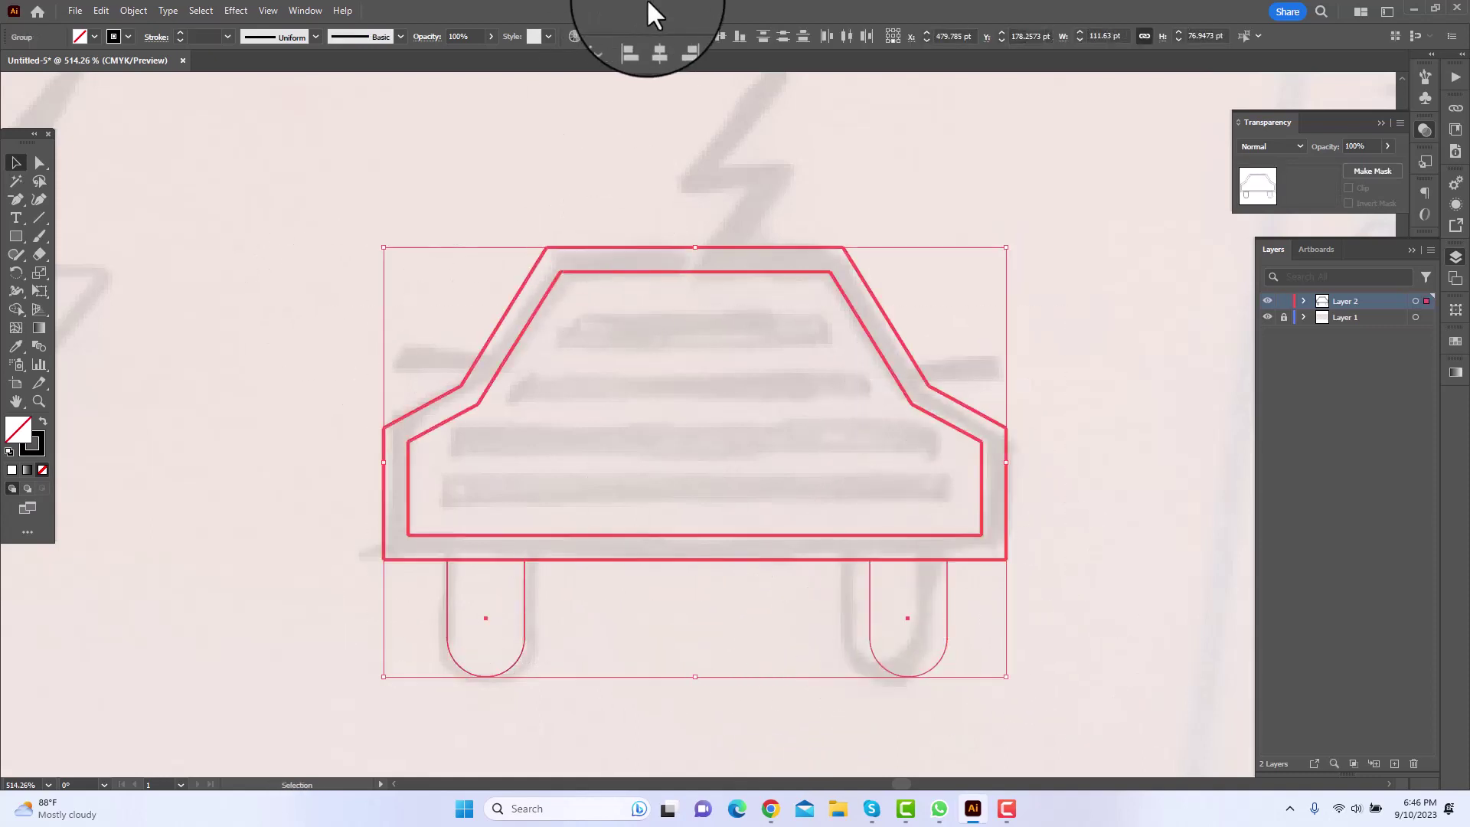
{"action": "left_click", "coordinate": [1073, 326]}
Draw a rectangle about 15.5 × 4.4 pt over the left end of the roof bar, matching the bar's thickness.
{"action": "scroll", "coordinate": [483, 333], "scroll_direction": "up", "scroll_amount": 2}
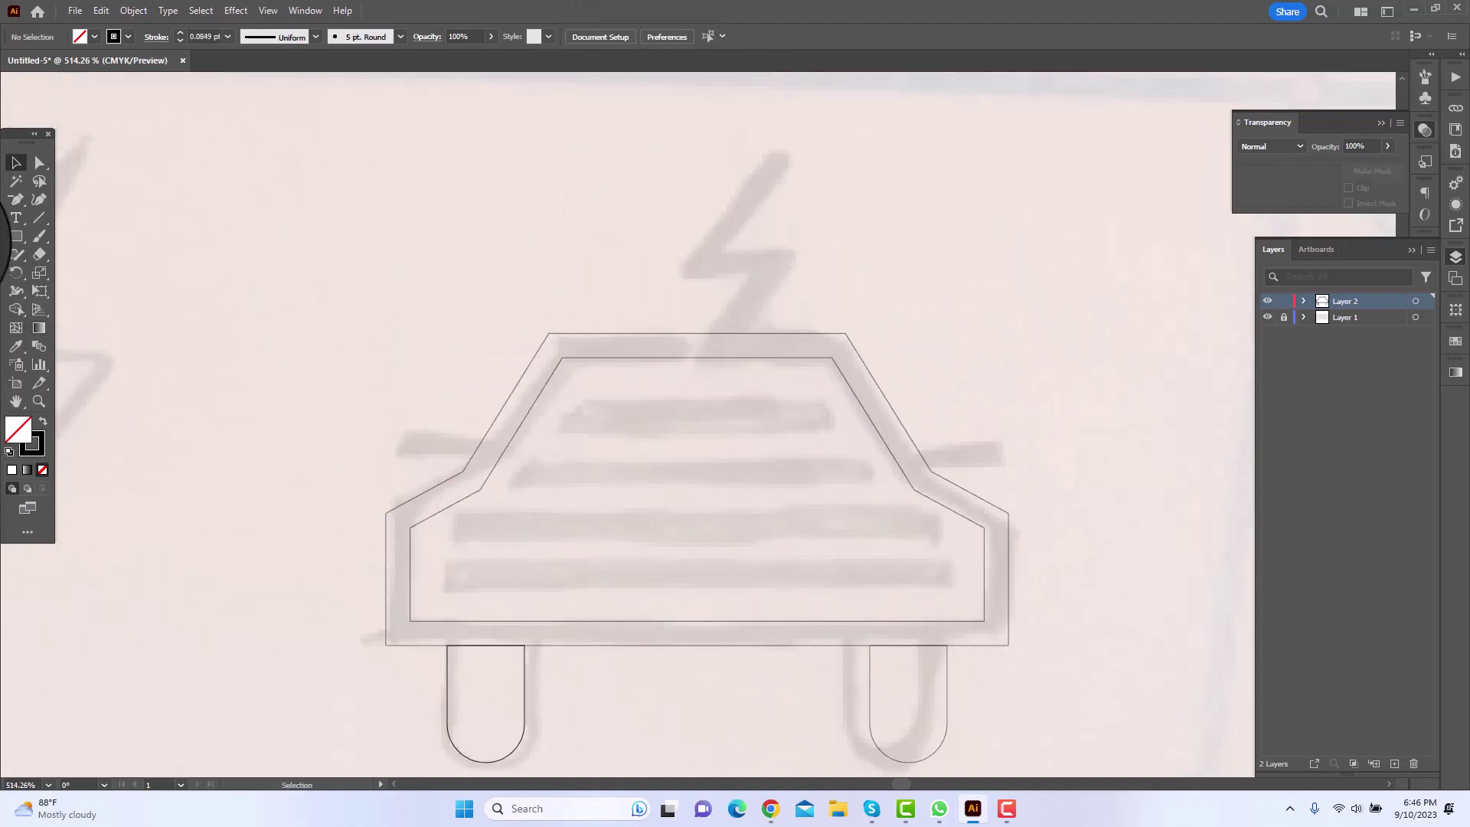
{"action": "left_click", "coordinate": [16, 235]}
{"action": "mouse_move", "coordinate": [535, 327]}
{"action": "left_mouse_down"}
{"action": "mouse_move", "coordinate": [623, 354]}
{"action": "mouse_move", "coordinate": [599, 365]}
{"action": "mouse_move", "coordinate": [810, 423]}
{"action": "left_mouse_up"}
{"action": "key", "text": "z"}
{"action": "key", "text": "ctrl+y"}
{"action": "key", "text": "ctrl+y"}
{"action": "key", "text": "ctrl+minus"}
{"action": "key", "text": "ctrl+minus"}
{"action": "key", "text": "ctrl+minus"}
{"action": "key", "text": "ctrl+minus"}
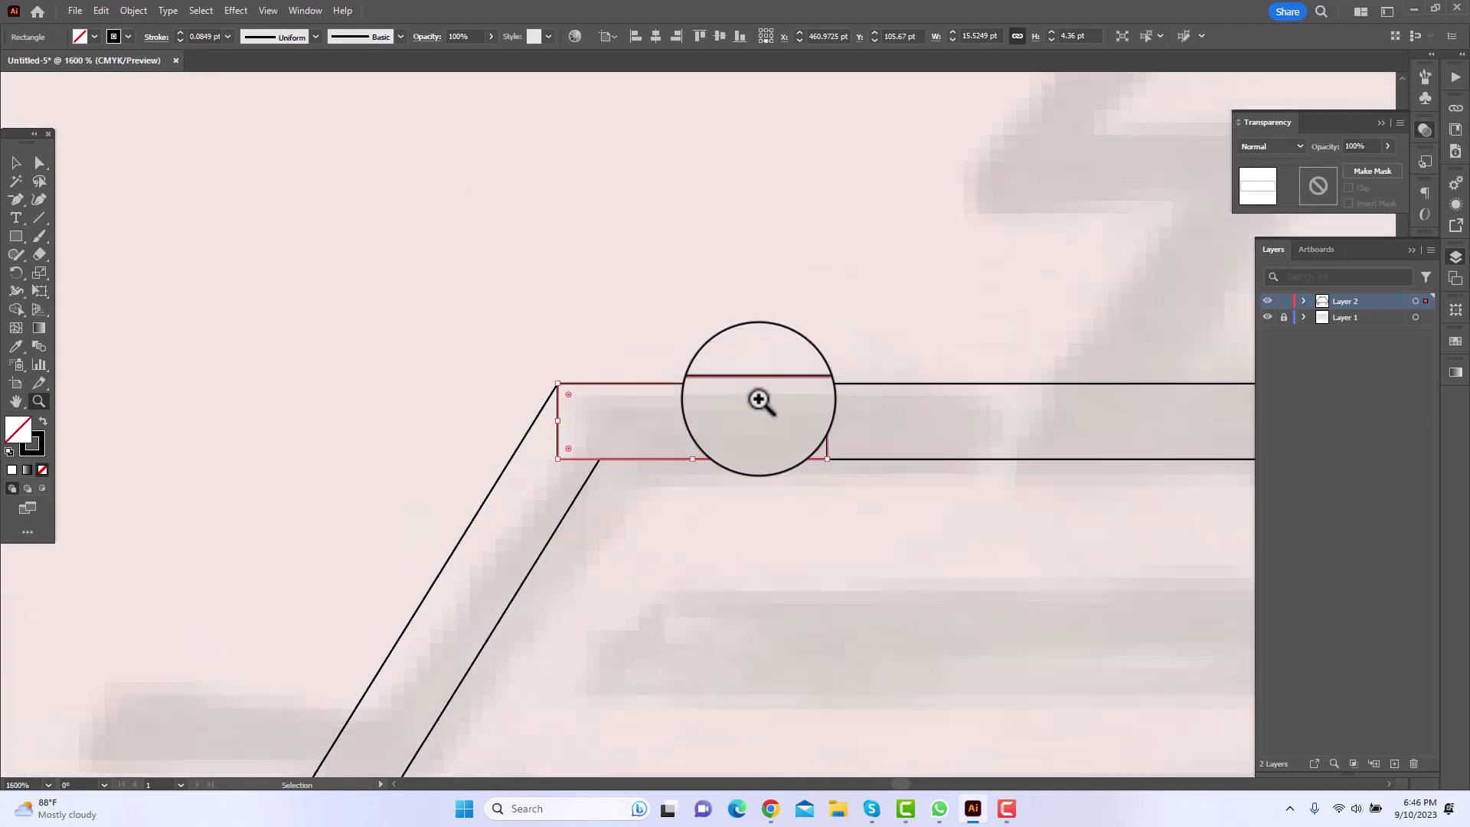
{"action": "left_click", "coordinate": [15, 162]}
{"action": "left_click_drag", "start_coordinate": [536, 364], "coordinate": [469, 209]}
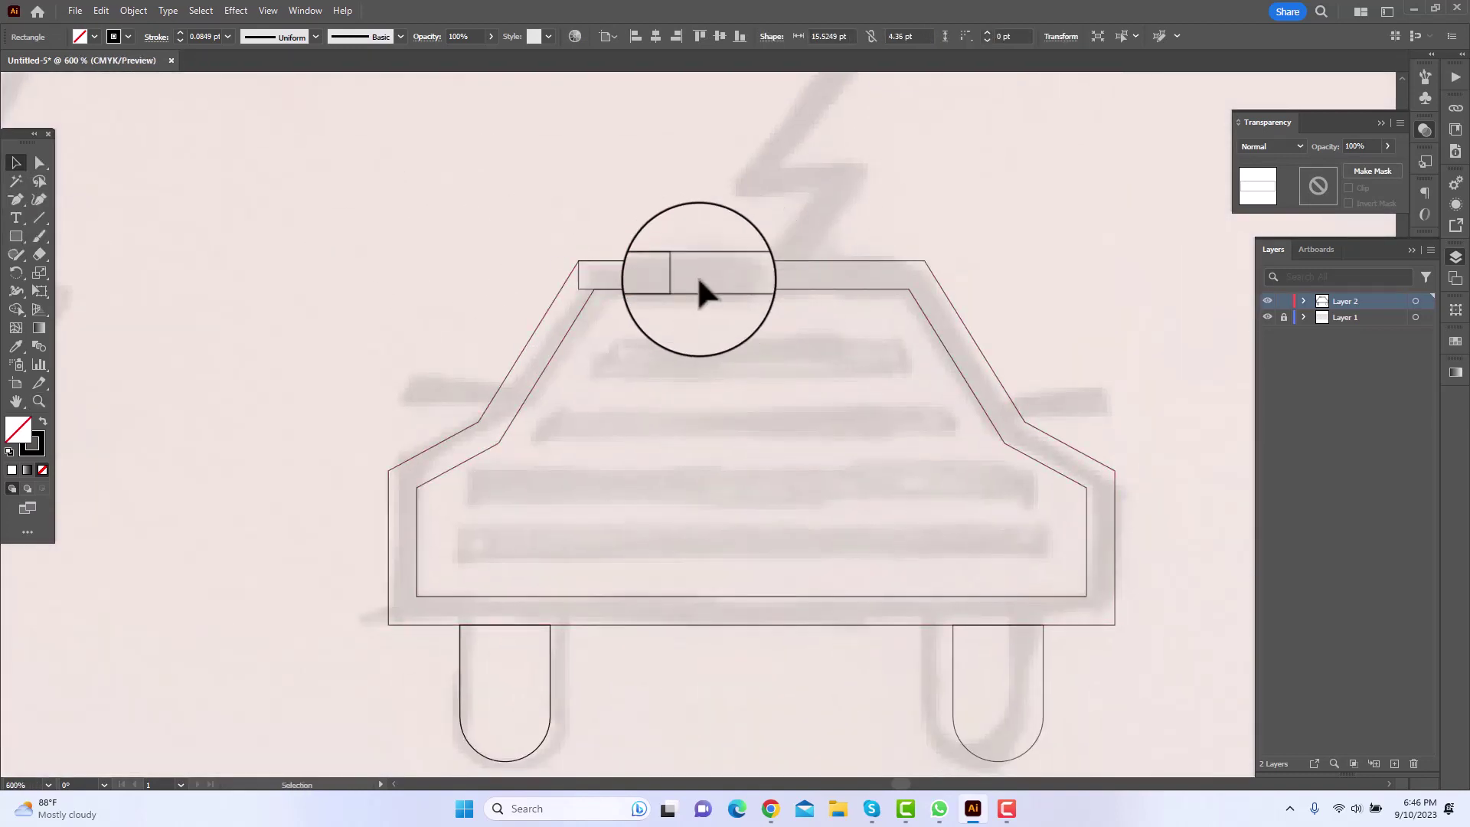
Move the small rectangle to the sketched left side mirror against the body's shoulder corner and narrow it to about 9.5 pt.
{"action": "left_click_drag", "start_coordinate": [660, 277], "coordinate": [423, 414]}
{"action": "left_click", "coordinate": [462, 413]}
{"action": "key", "text": "z"}
{"action": "left_click_drag", "start_coordinate": [321, 362], "coordinate": [784, 528]}
{"action": "left_click_drag", "start_coordinate": [784, 528], "coordinate": [256, 304]}
{"action": "left_click", "coordinate": [20, 168]}
{"action": "left_click_drag", "start_coordinate": [573, 358], "coordinate": [543, 358]}
Fully round the left mirror's two outer corners and upper inner corner to a 2.18 pt radius, keeping the lower inner corner square.
{"action": "key", "text": "a"}
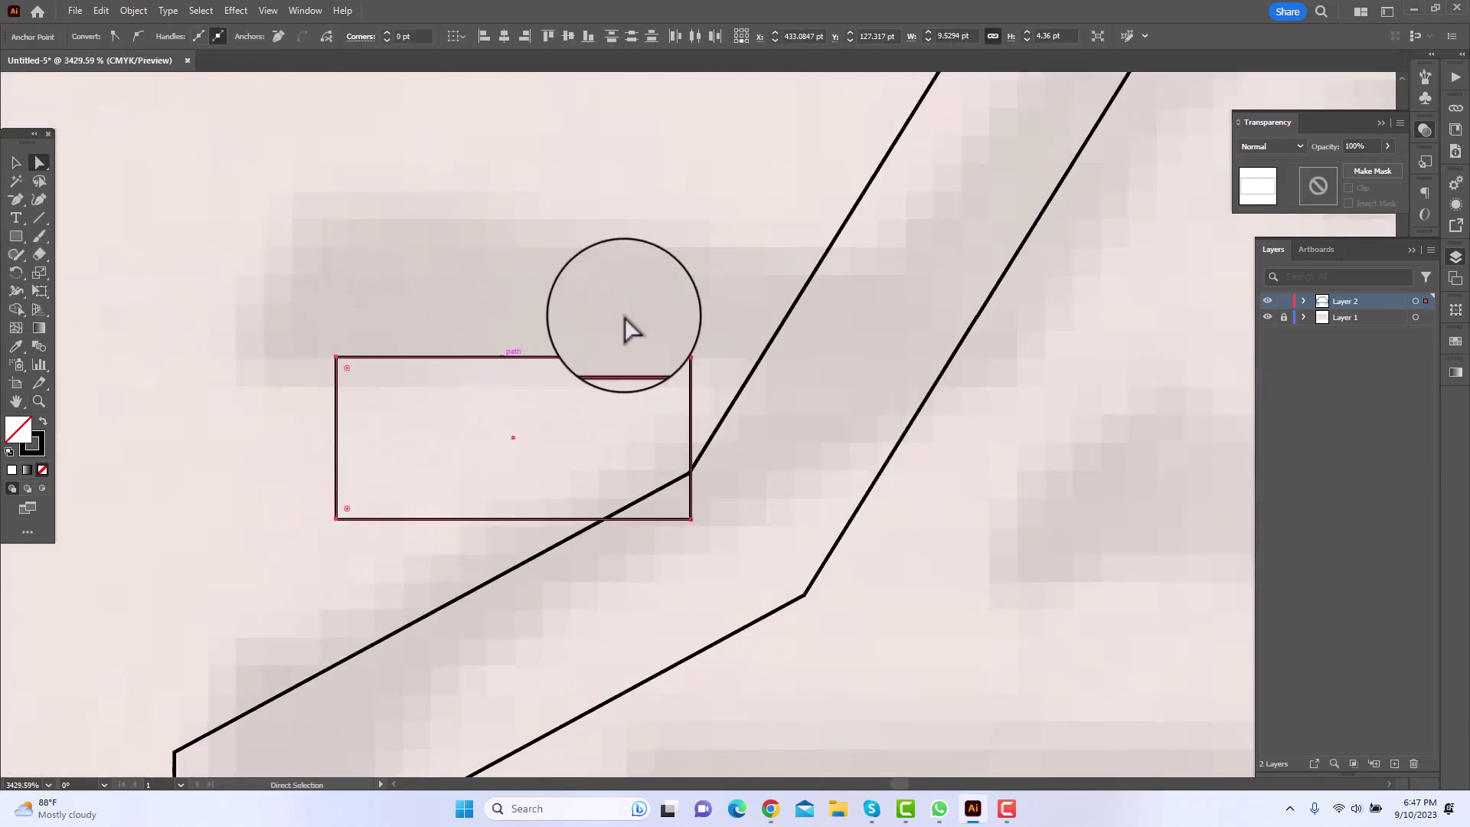
{"action": "left_click_drag", "start_coordinate": [699, 406], "coordinate": [564, 680]}
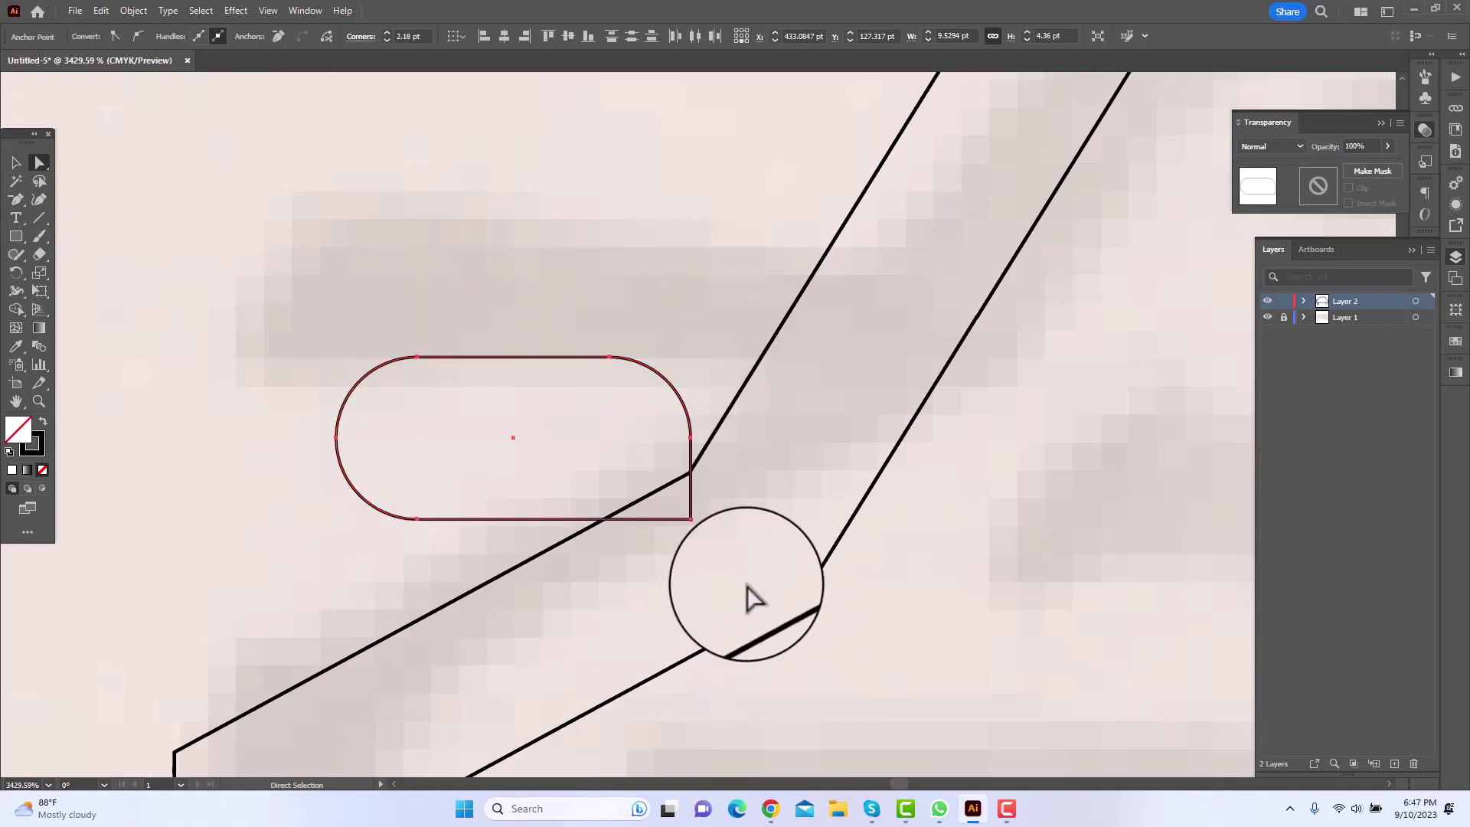
{"action": "left_click", "coordinate": [970, 598]}
Adjust the left mirror's position against the body and extend its outer rounded end to make it about 10 pt long.
{"action": "key", "text": "ctrl+minus"}
{"action": "key", "text": "ctrl+minus"}
{"action": "key", "text": "ctrl+minus"}
{"action": "key", "text": "ctrl+minus"}
{"action": "key", "text": "ctrl+minus"}
{"action": "key", "text": "ctrl+minus"}
{"action": "key", "text": "ctrl+minus"}
{"action": "left_click_drag", "start_coordinate": [678, 423], "coordinate": [487, 431]}
{"action": "key", "text": "z"}
{"action": "left_click_drag", "start_coordinate": [548, 461], "coordinate": [659, 458]}
{"action": "left_click", "coordinate": [15, 162]}
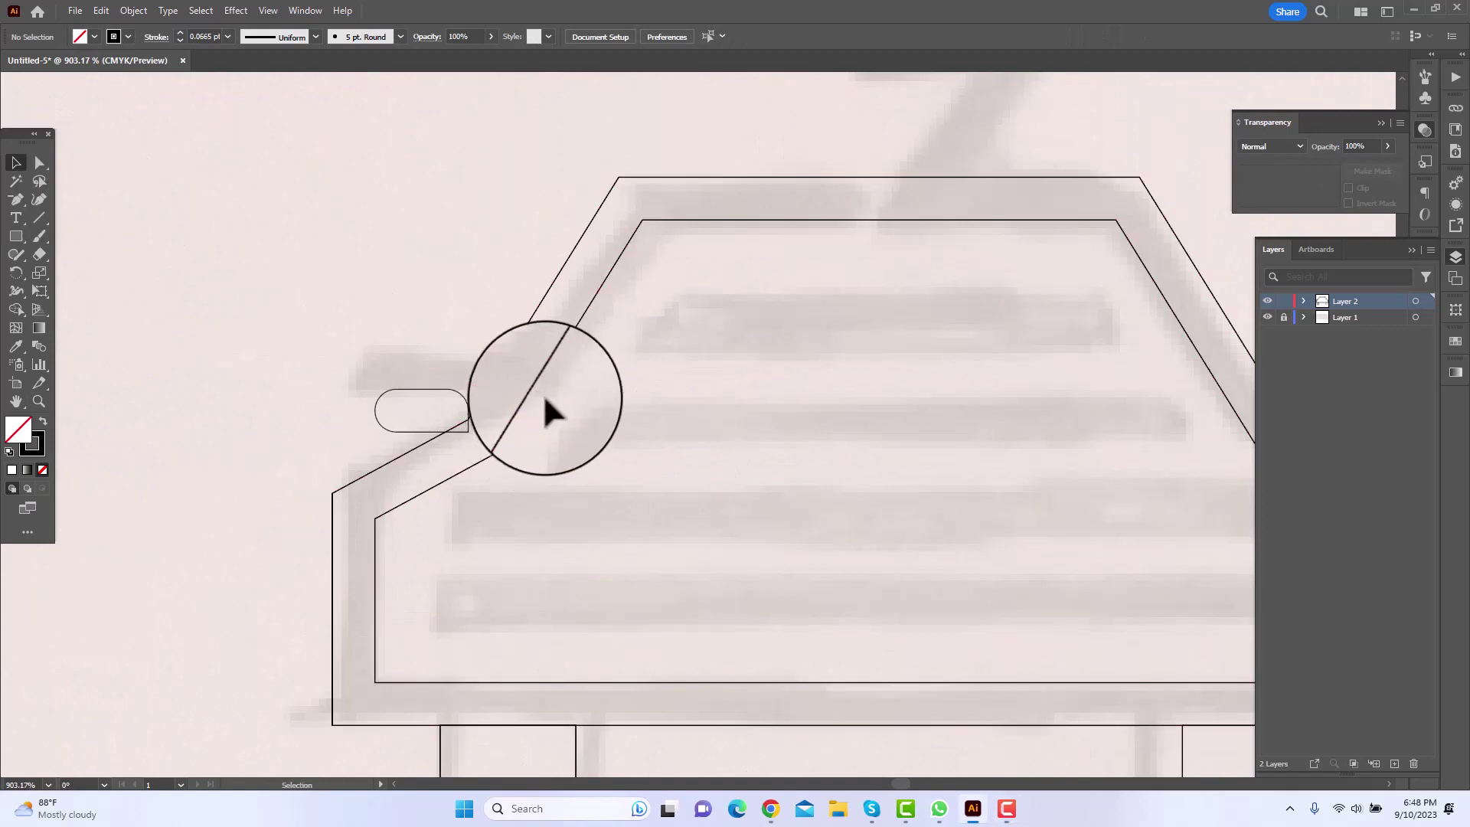
{"action": "left_click", "coordinate": [455, 392]}
{"action": "left_click_drag", "start_coordinate": [456, 391], "coordinate": [458, 385]}
{"action": "key", "text": "a"}
{"action": "left_click_drag", "start_coordinate": [350, 368], "coordinate": [390, 427]}
{"action": "left_click", "coordinate": [640, 512]}
{"action": "key", "text": "ctrl+minus"}
{"action": "key", "text": "ctrl+minus"}
{"action": "key", "text": "ctrl+minus"}
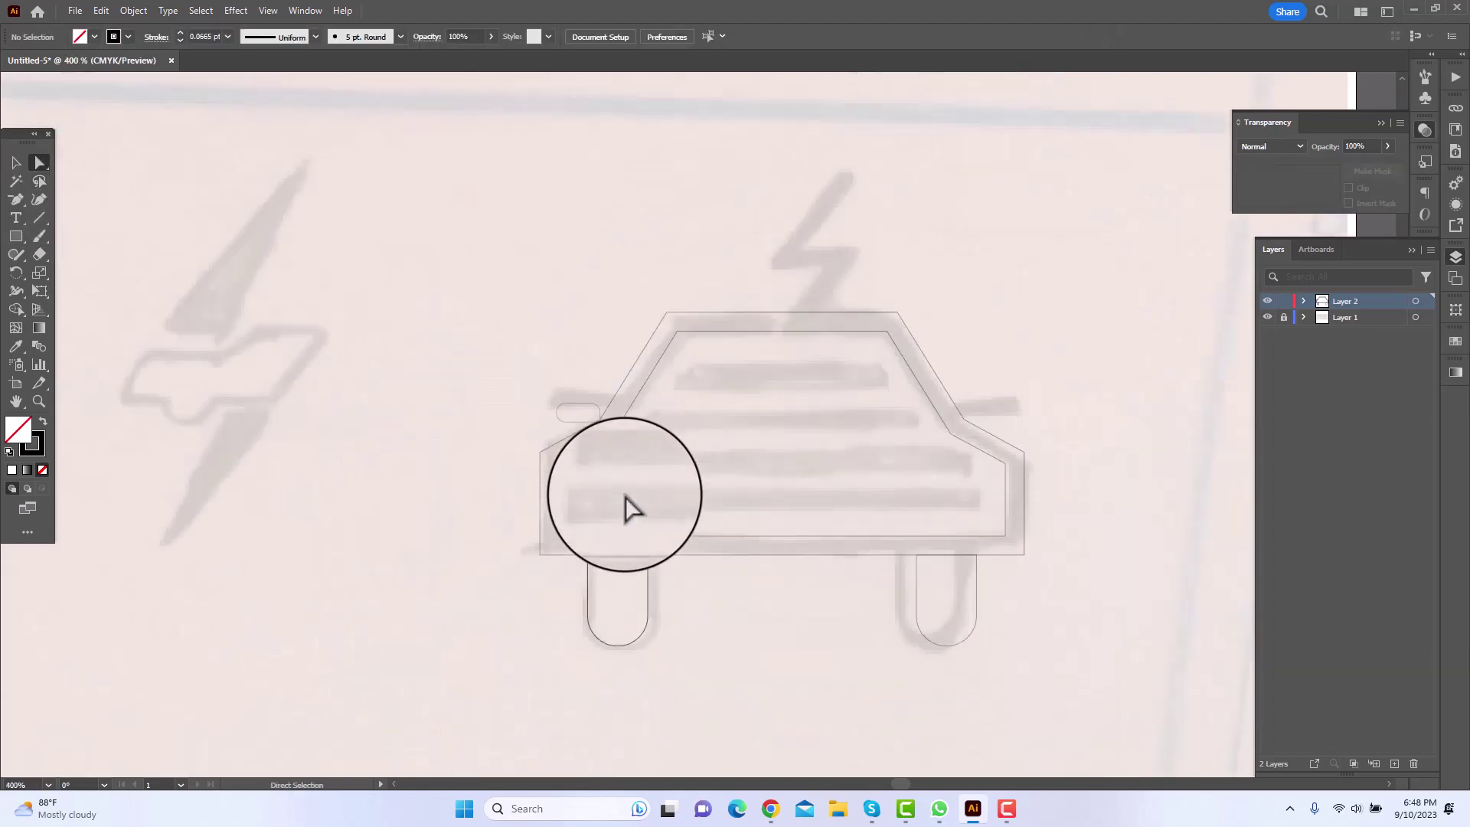
Duplicate the left side mirror and move the copy to the sketched mirror on the car's right side.
{"action": "scroll", "coordinate": [624, 496], "scroll_direction": "right", "scroll_amount": 1}
{"action": "key", "text": "v"}
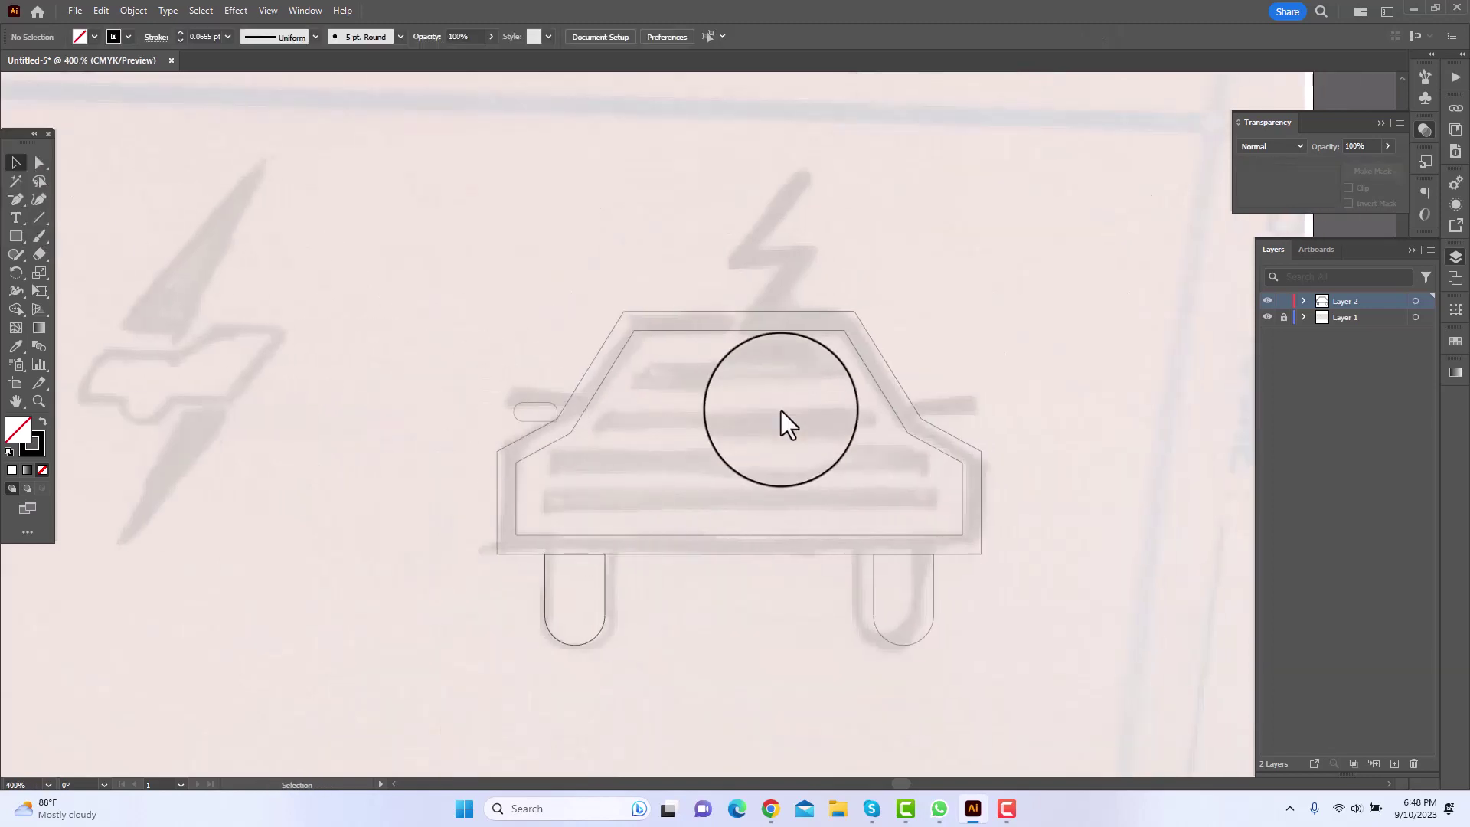
{"action": "left_click", "coordinate": [534, 414]}
{"action": "left_click", "coordinate": [107, 10]}
{"action": "left_click", "coordinate": [126, 85]}
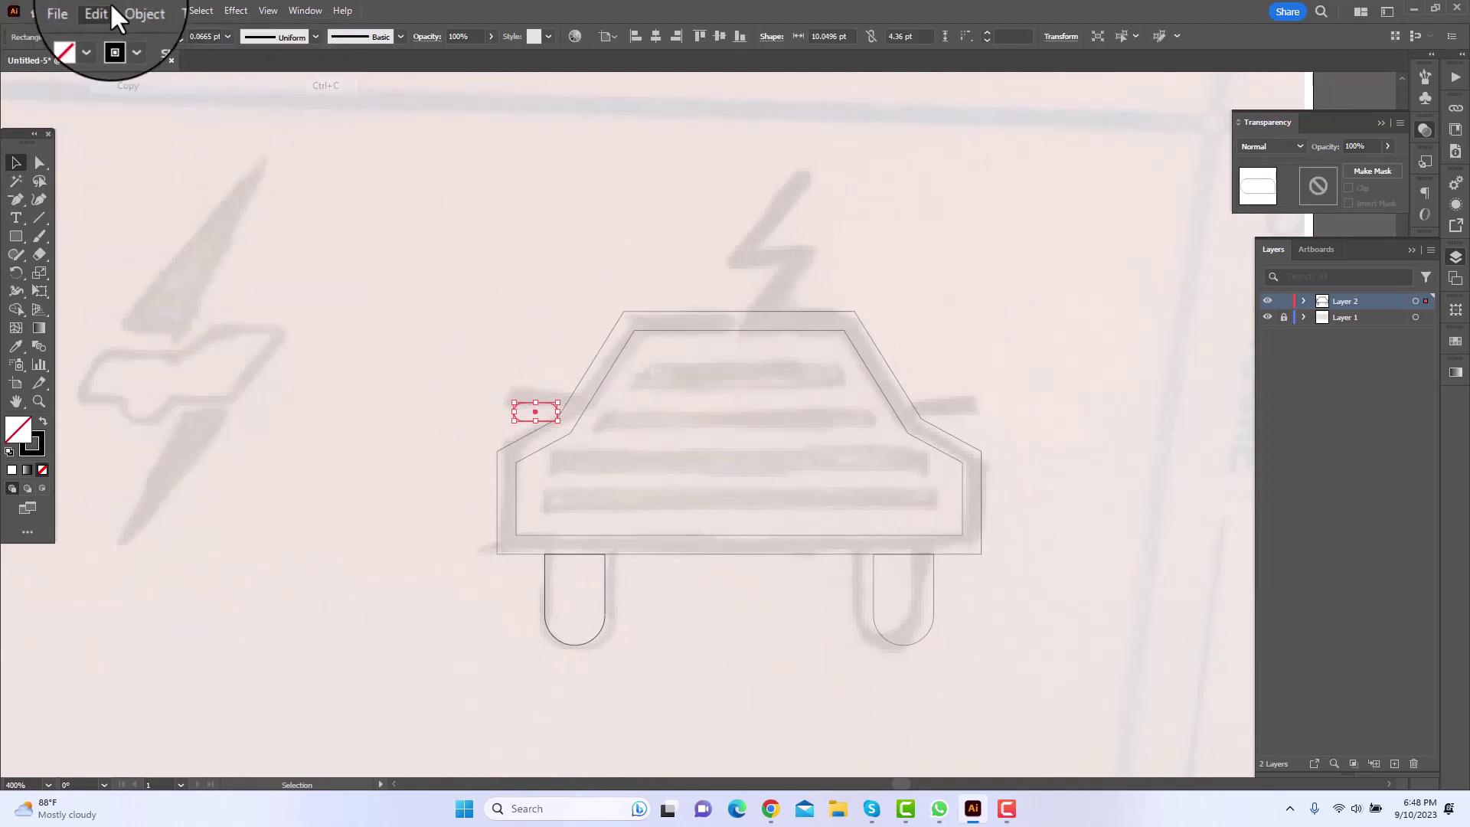
{"action": "left_click", "coordinate": [105, 10]}
{"action": "left_click", "coordinate": [177, 122]}
{"action": "left_click", "coordinate": [471, 330]}
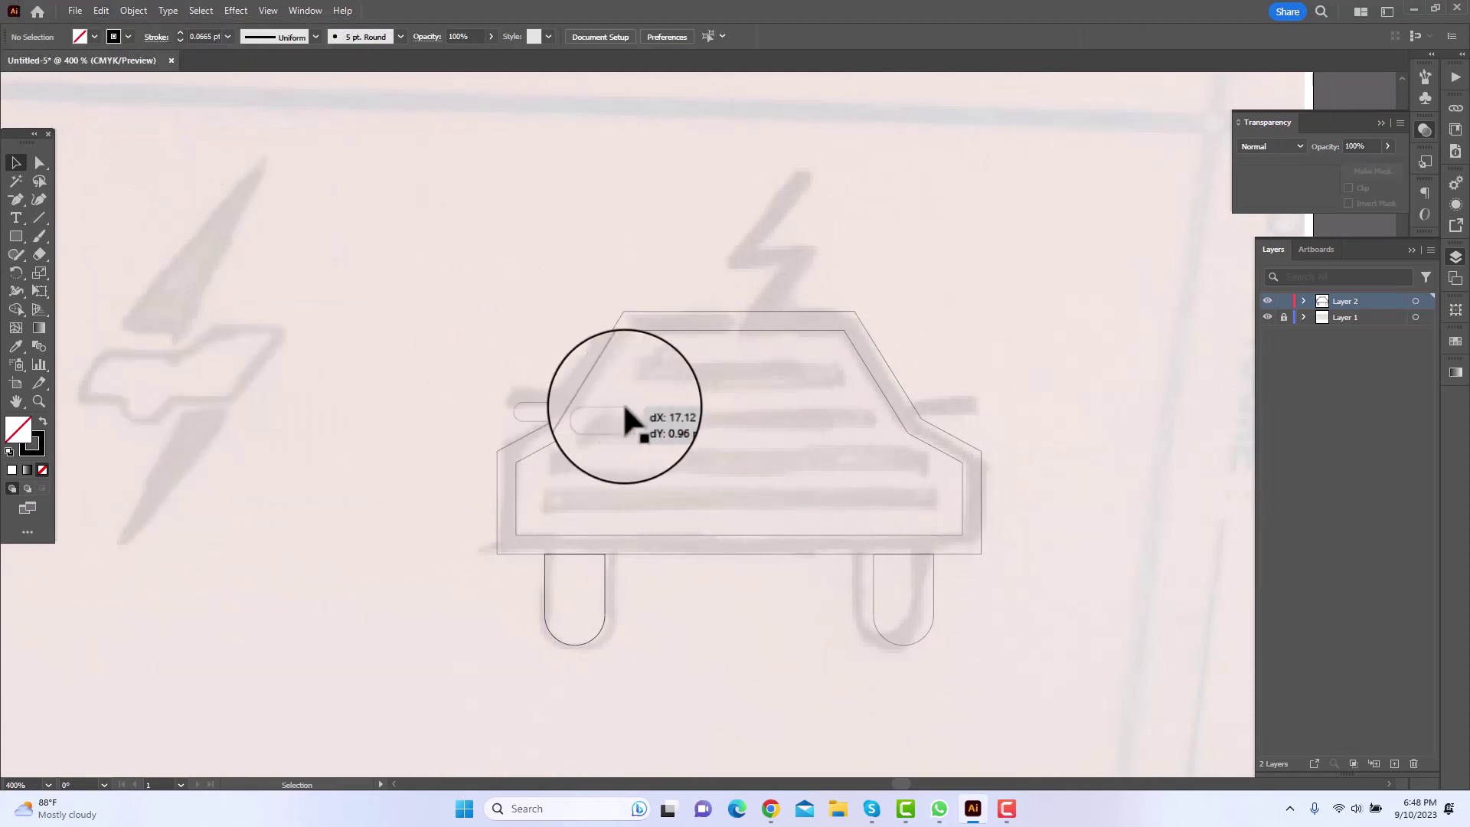
{"action": "left_click_drag", "start_coordinate": [625, 408], "coordinate": [937, 413]}
Reflect the copied mirror across the vertical axis and shift it outward to meet the body's right shoulder corner.
{"action": "right_click", "coordinate": [936, 413]}
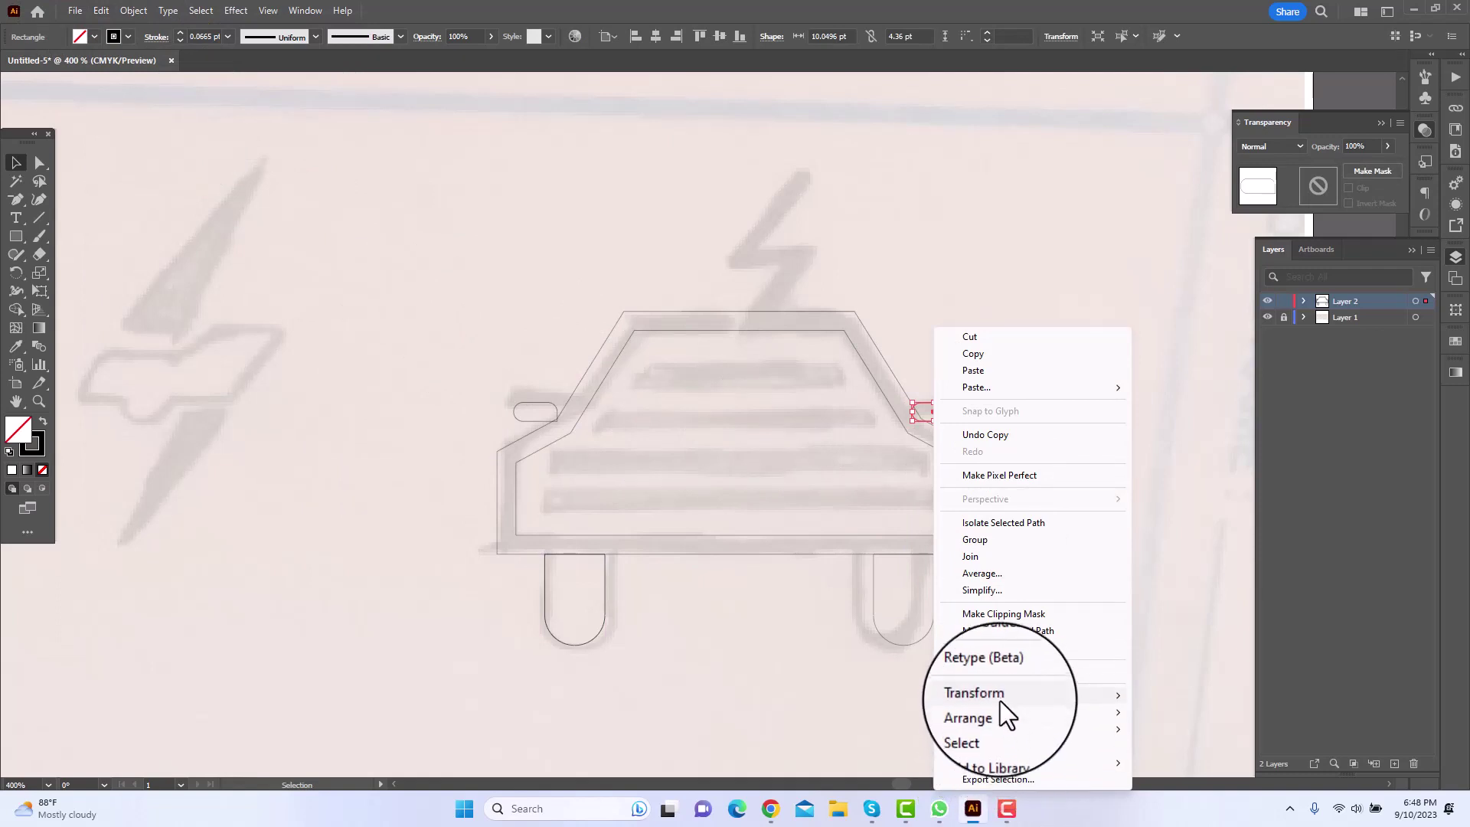
{"action": "mouse_move", "coordinate": [1000, 700]}
{"action": "left_click", "coordinate": [1176, 615]}
{"action": "left_click", "coordinate": [754, 499]}
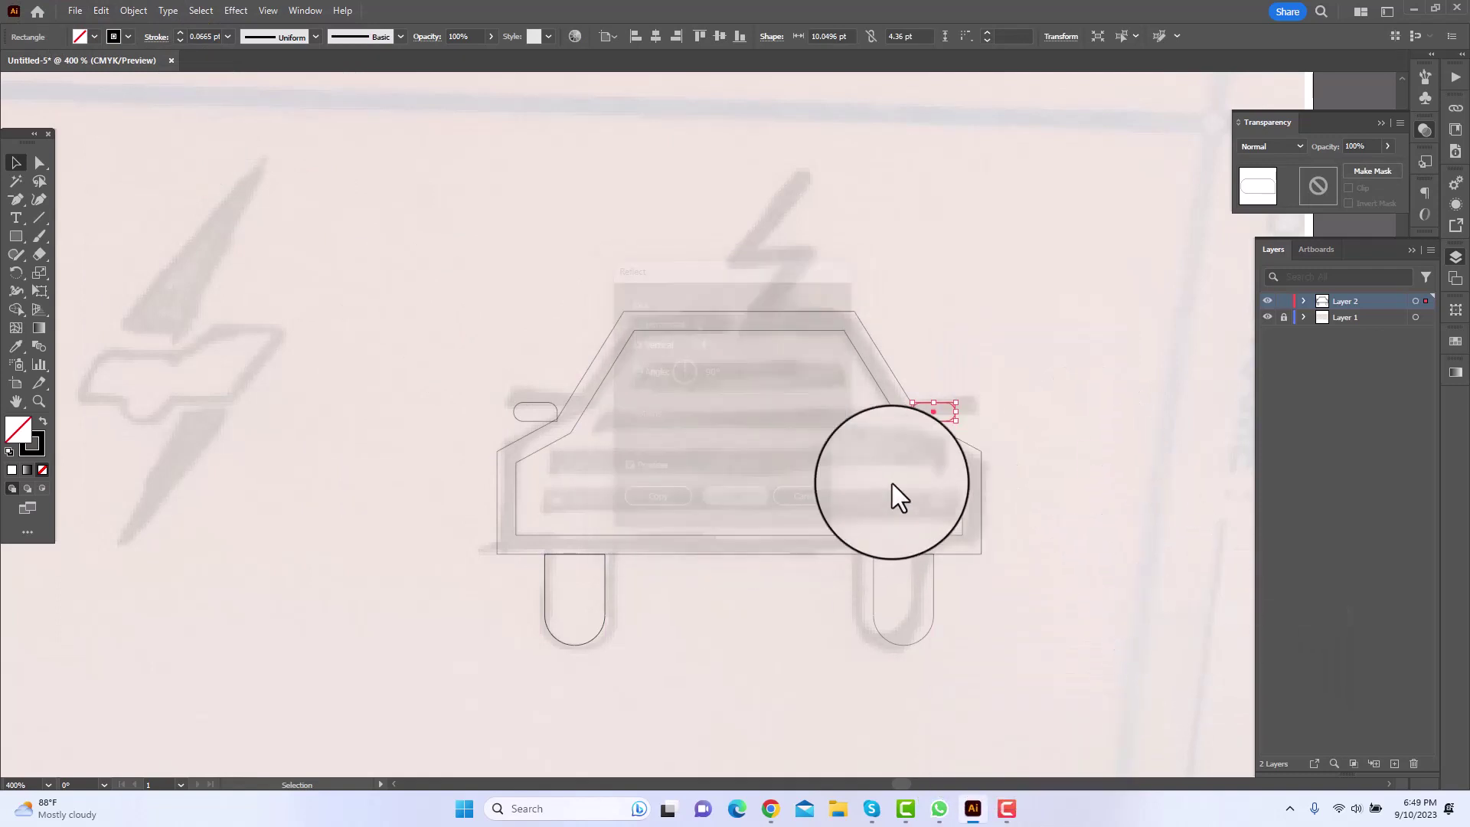
{"action": "key", "text": "z"}
{"action": "left_click_drag", "start_coordinate": [984, 397], "coordinate": [1176, 511]}
{"action": "left_click_drag", "start_coordinate": [919, 435], "coordinate": [1069, 490]}
{"action": "left_click", "coordinate": [15, 162]}
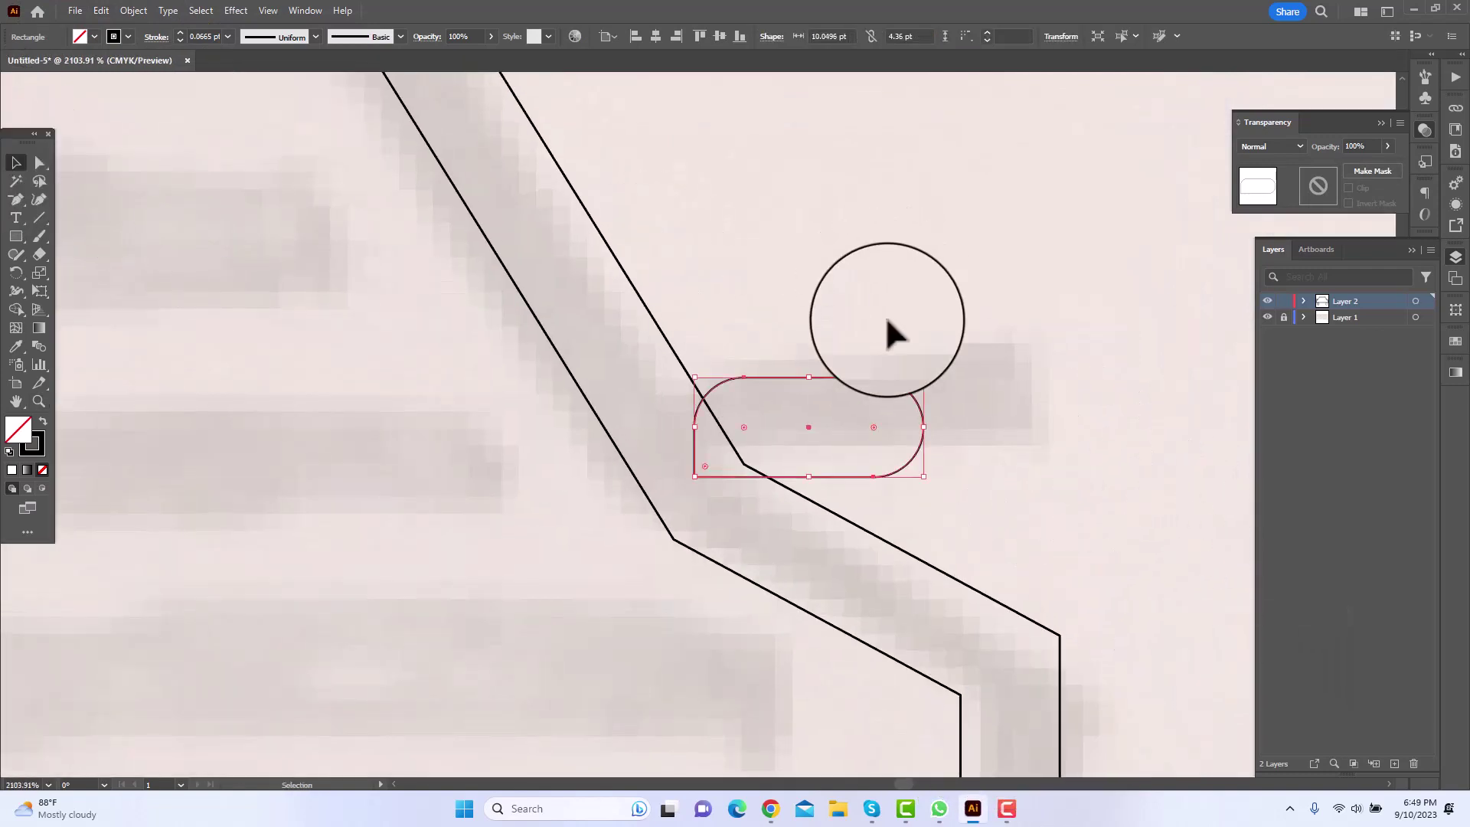
{"action": "left_click_drag", "start_coordinate": [848, 378], "coordinate": [891, 376]}
Group the two side mirrors and center the group horizontally on the car body.
{"action": "key", "text": "ctrl+minus"}
{"action": "key", "text": "ctrl+minus"}
{"action": "key", "text": "ctrl+minus"}
{"action": "key", "text": "ctrl+minus"}
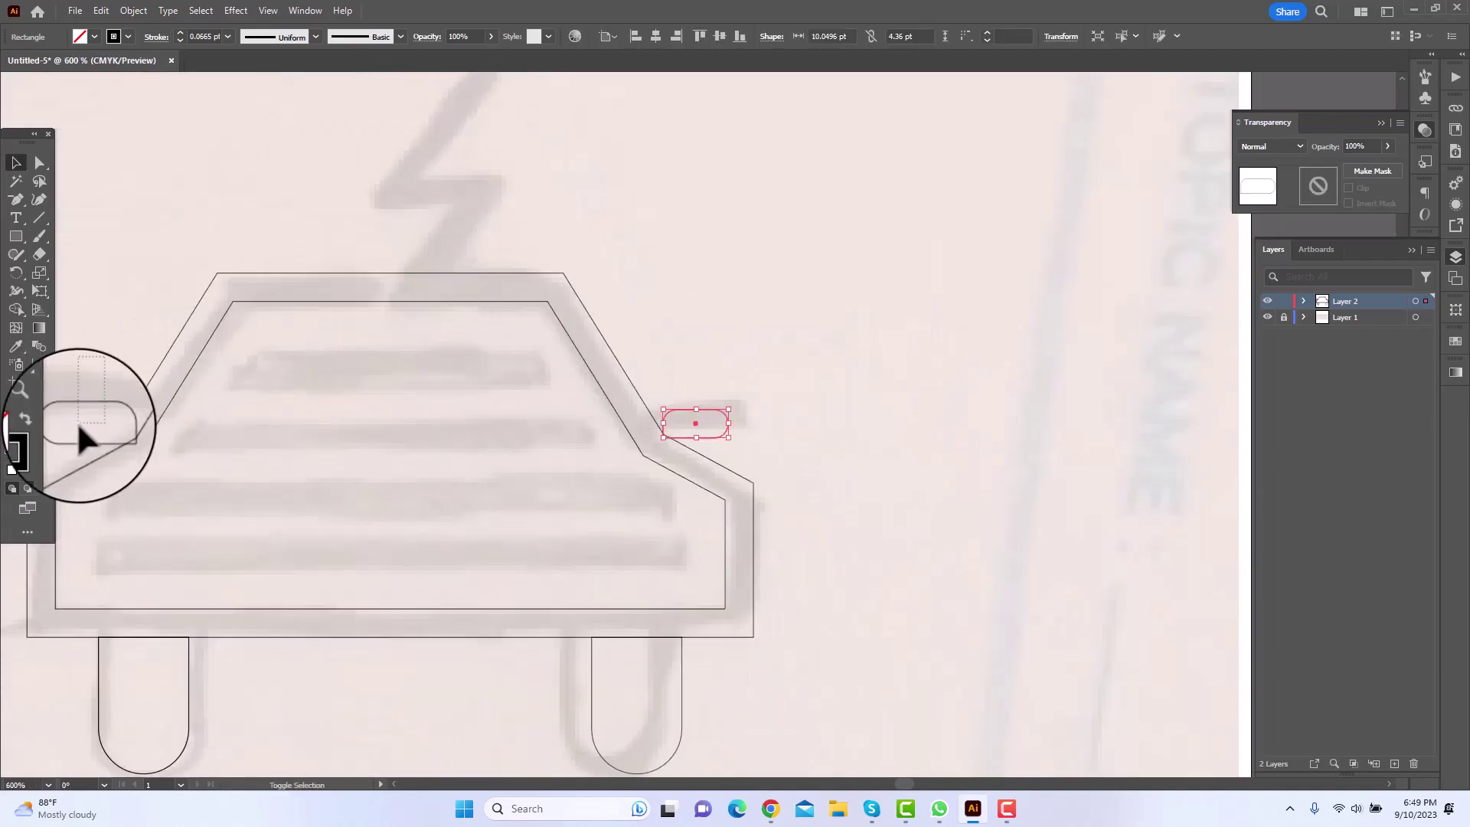
{"action": "left_click_drag", "start_coordinate": [79, 426], "coordinate": [81, 429]}
{"action": "key", "text": "ctrl+g"}
{"action": "left_click", "coordinate": [388, 271], "text": "shift"}
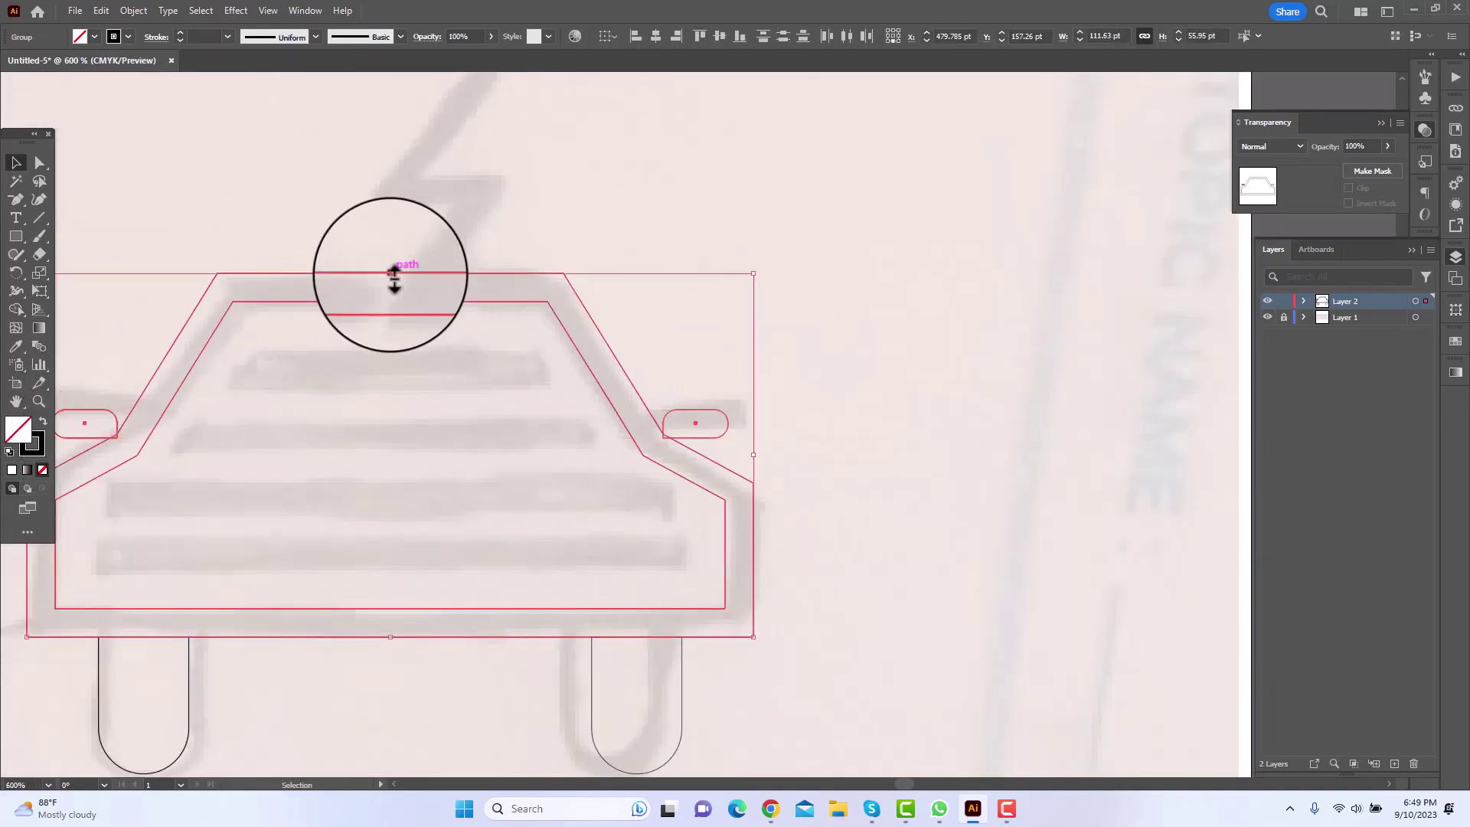
{"action": "left_click", "coordinate": [765, 189]}
Round the roof, side and bottom corners of the body's outer outline, leaving the two inward shoulder corners sharp.
{"action": "left_click_drag", "start_coordinate": [590, 214], "coordinate": [859, 264]}
{"action": "key", "text": "a"}
{"action": "left_click_drag", "start_coordinate": [442, 288], "coordinate": [597, 335]}
{"action": "left_click_drag", "start_coordinate": [787, 299], "coordinate": [853, 344]}
{"action": "left_click_drag", "start_coordinate": [1051, 556], "coordinate": [942, 458]}
{"action": "left_click_drag", "start_coordinate": [980, 659], "coordinate": [941, 616]}
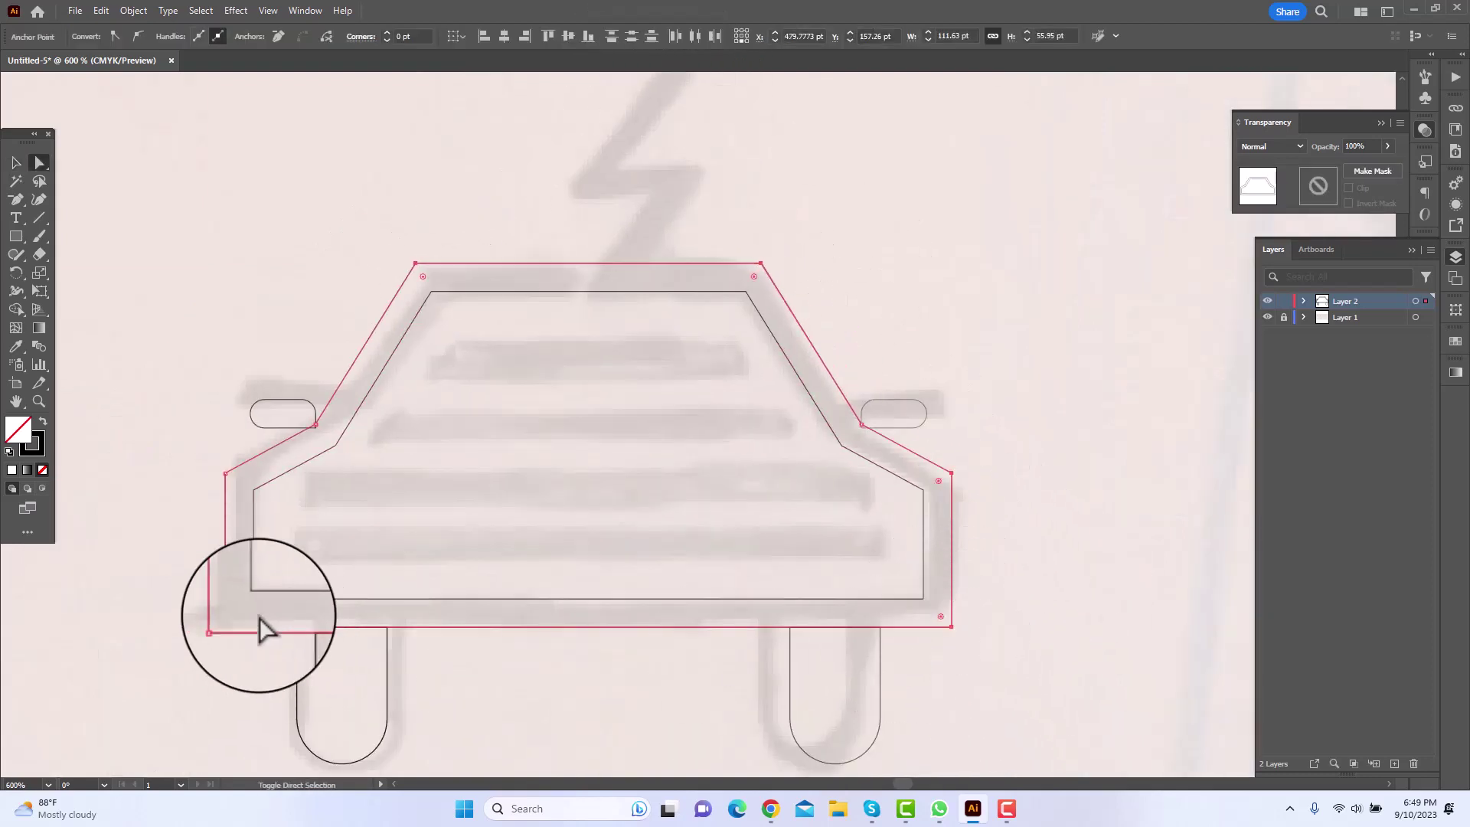
{"action": "left_click_drag", "start_coordinate": [234, 480], "coordinate": [284, 612]}
Round the roof, side and bottom corners of the body's inner outline with a smaller radius.
{"action": "left_click", "coordinate": [378, 513]}
{"action": "mouse_move", "coordinate": [932, 608]}
{"action": "left_mouse_down"}
{"action": "mouse_move", "coordinate": [902, 488]}
{"action": "mouse_move", "coordinate": [917, 501]}
{"action": "left_mouse_up"}
{"action": "left_click_drag", "start_coordinate": [751, 277], "coordinate": [443, 309]}
{"action": "left_click_drag", "start_coordinate": [404, 374], "coordinate": [327, 433]}
Delete the surplus anchor points on the straight segments beside the inner outline's shoulder corners.
{"action": "left_click", "coordinate": [16, 199]}
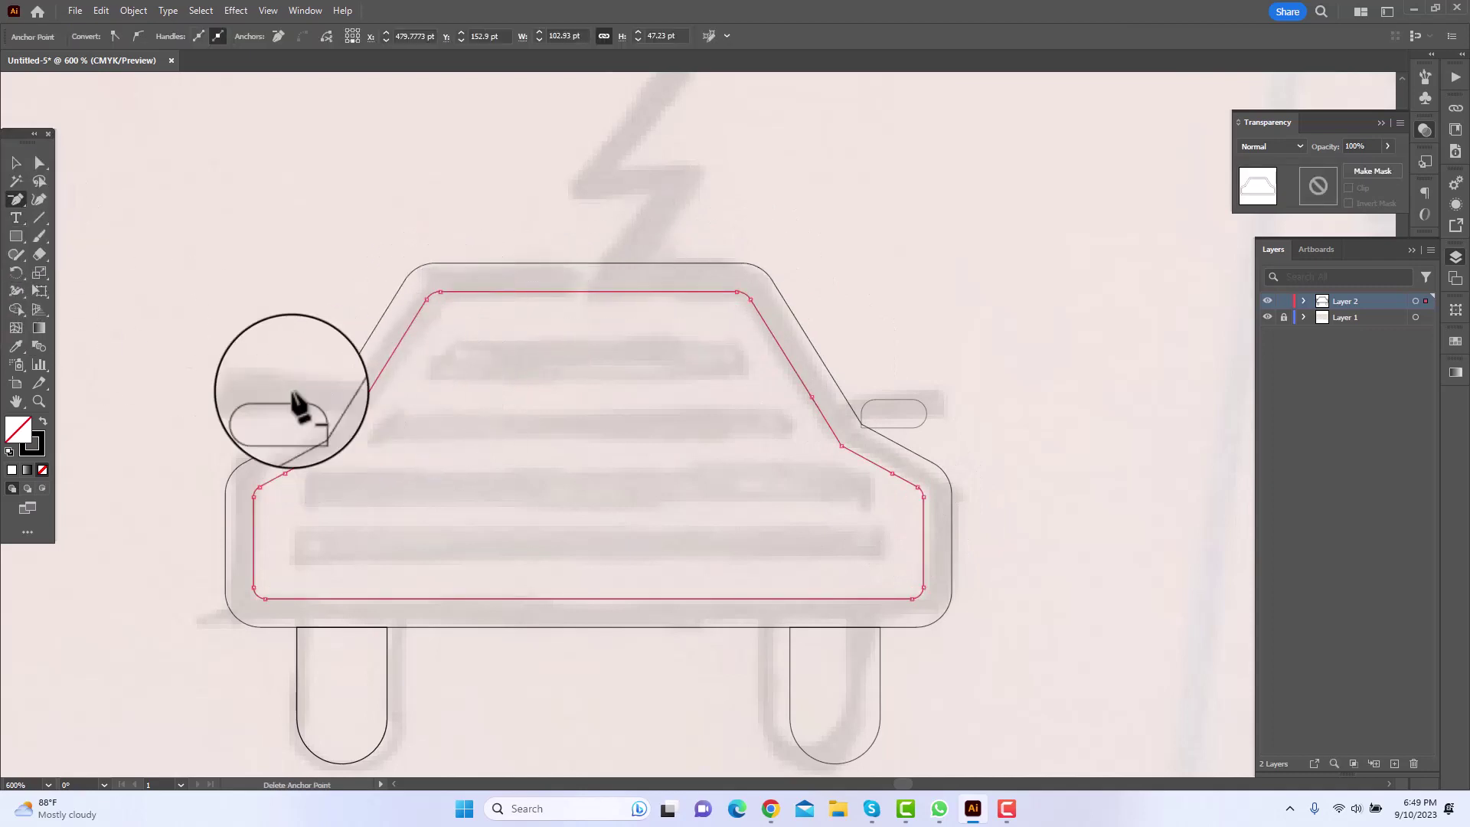
{"action": "left_click", "coordinate": [284, 473]}
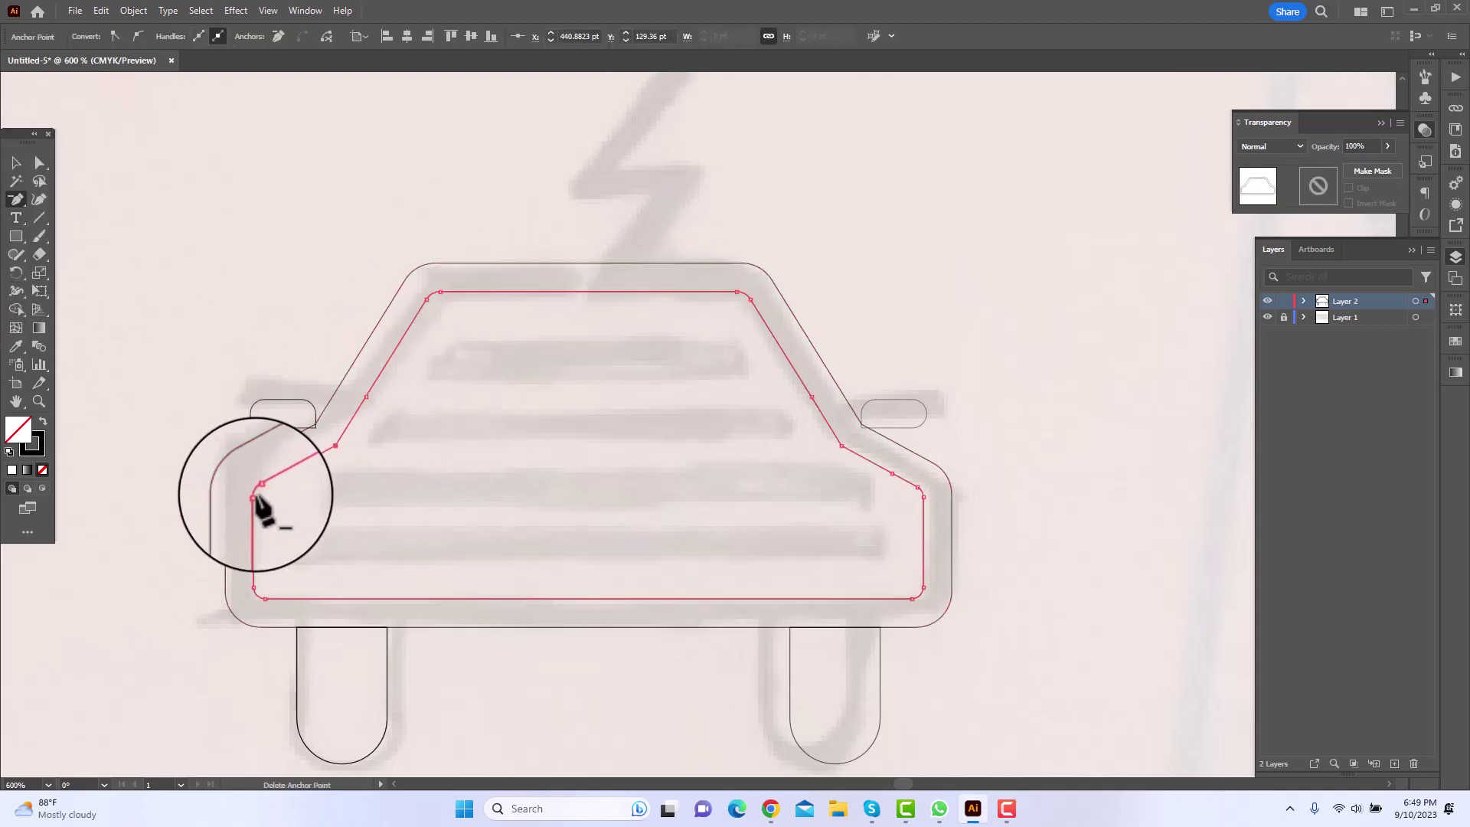
{"action": "left_click", "coordinate": [813, 396]}
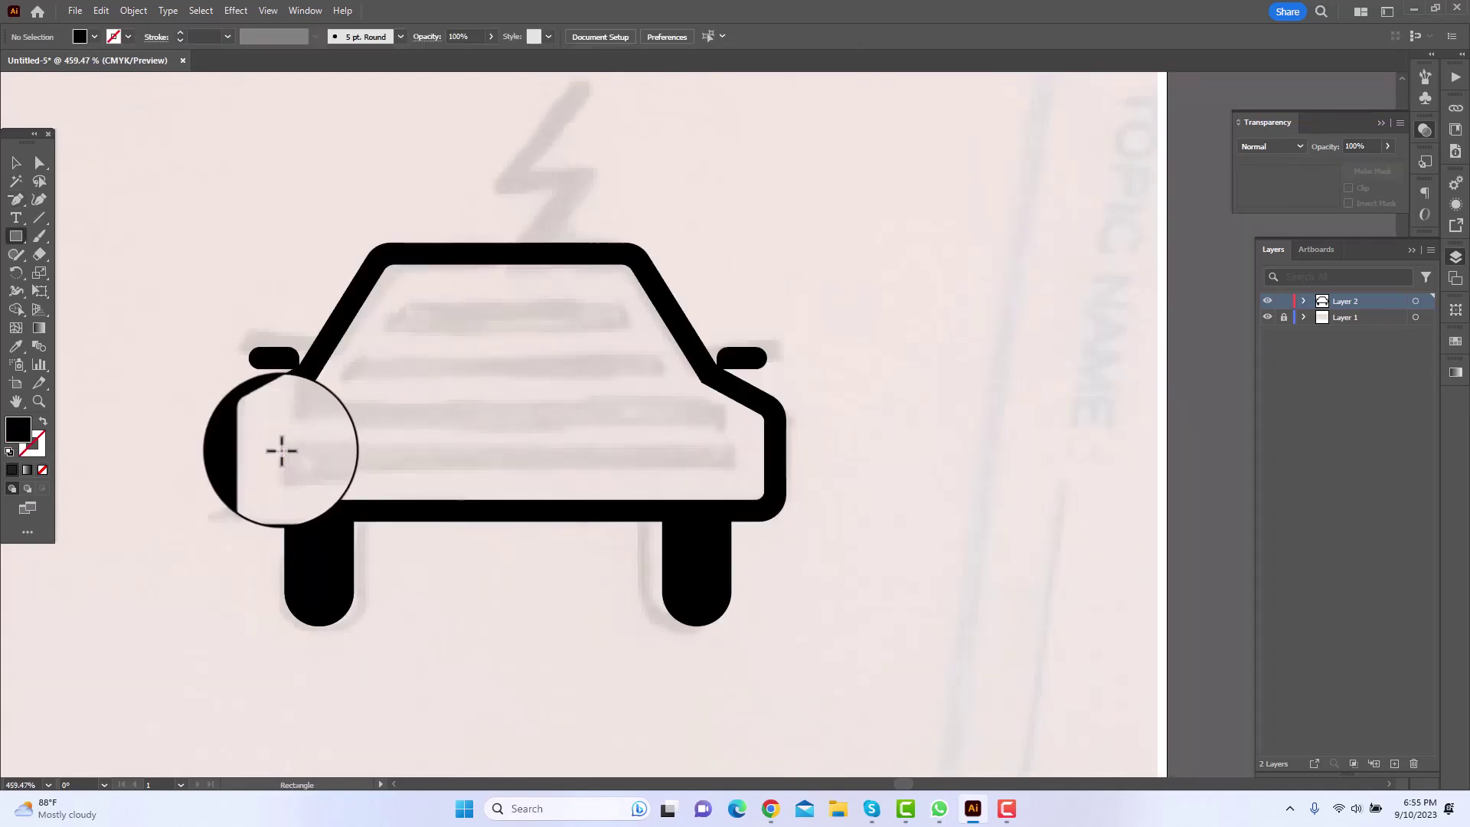
Draw a horizontal bar about 91.8 × 5.8 pt across the lower body and center it horizontally on the car body.
{"action": "left_click_drag", "start_coordinate": [275, 448], "coordinate": [732, 476]}
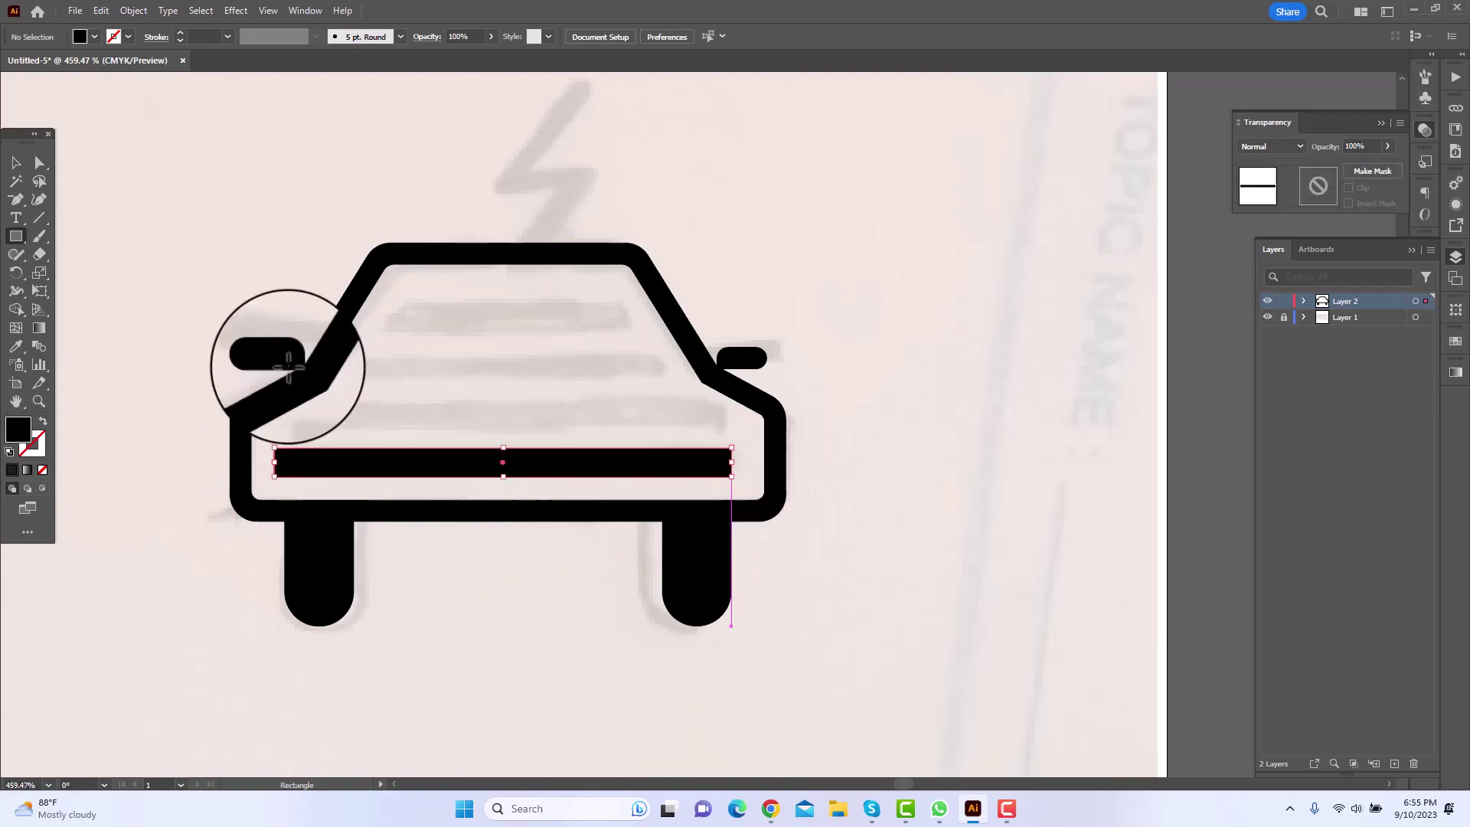
{"action": "left_click", "coordinate": [19, 168]}
{"action": "left_click", "coordinate": [573, 254], "text": "shift"}
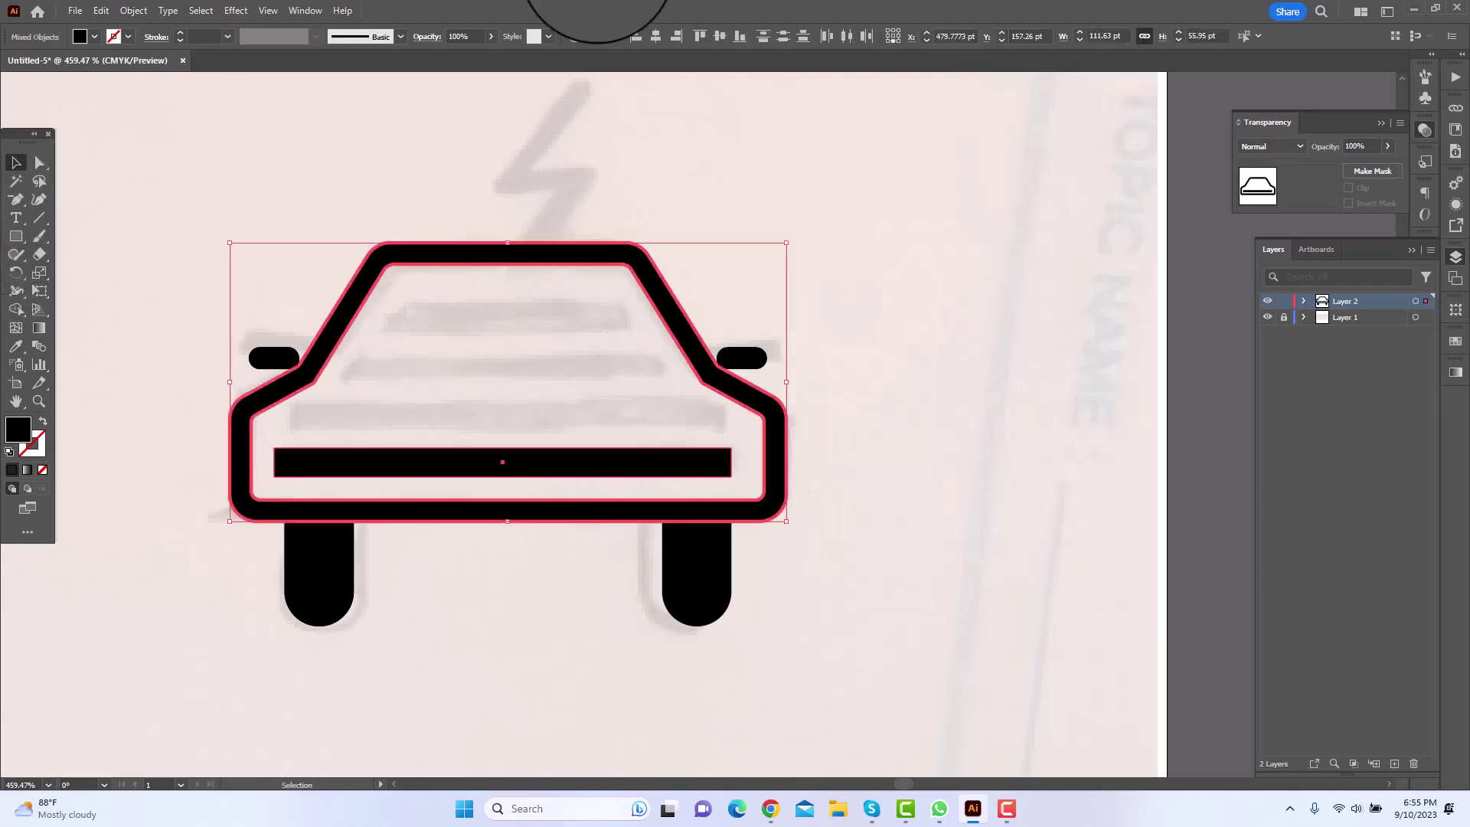
{"action": "left_click", "coordinate": [720, 108]}
Copy the bar upward with a narrow gap and repeat the copy three times to stack five evenly spaced bars.
{"action": "left_click_drag", "start_coordinate": [520, 457], "coordinate": [529, 427]}
{"action": "key", "text": "ctrl+d"}
{"action": "key", "text": "ctrl+d"}
{"action": "key", "text": "ctrl+d"}
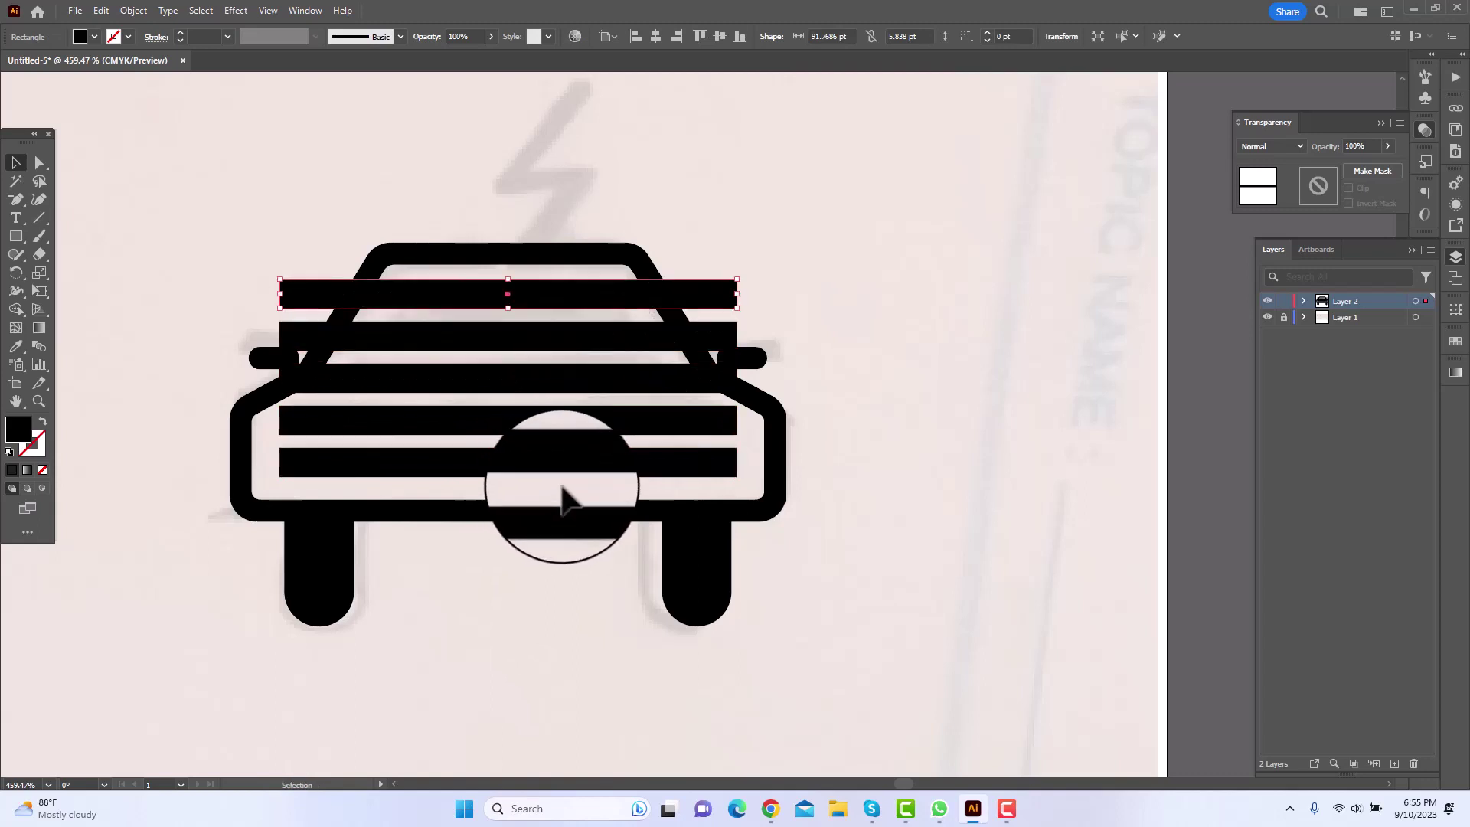
Group the five bars and center the group vertically on the car body.
{"action": "left_click_drag", "start_coordinate": [506, 272], "coordinate": [558, 451]}
{"action": "key", "text": "ctrl+g"}
{"action": "left_click", "coordinate": [780, 507], "text": "shift"}
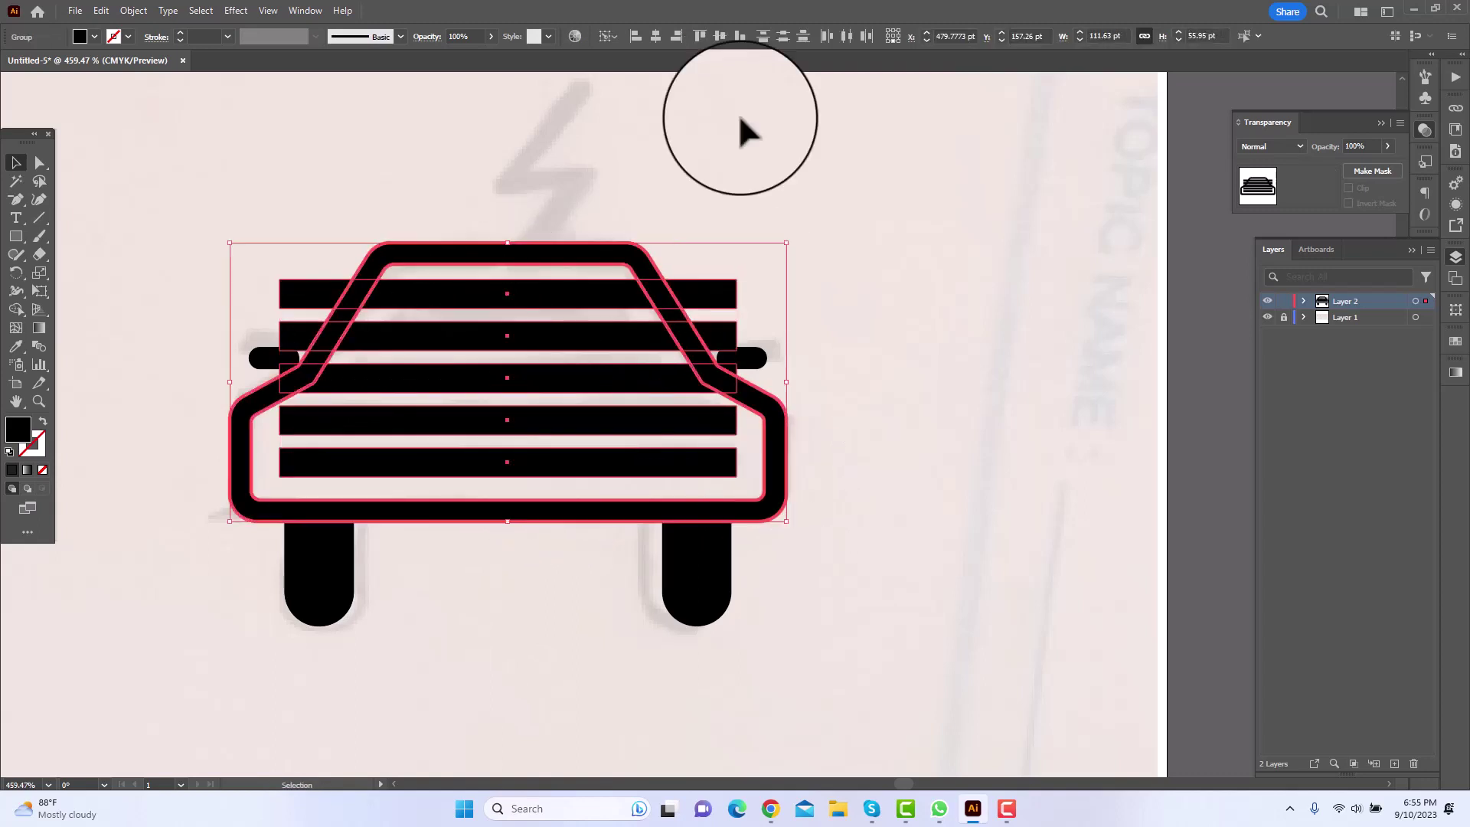
{"action": "left_click", "coordinate": [719, 36]}
{"action": "left_click", "coordinate": [866, 345]}
Widen the bar group slightly and equally on both sides.
{"action": "left_click", "coordinate": [705, 459]}
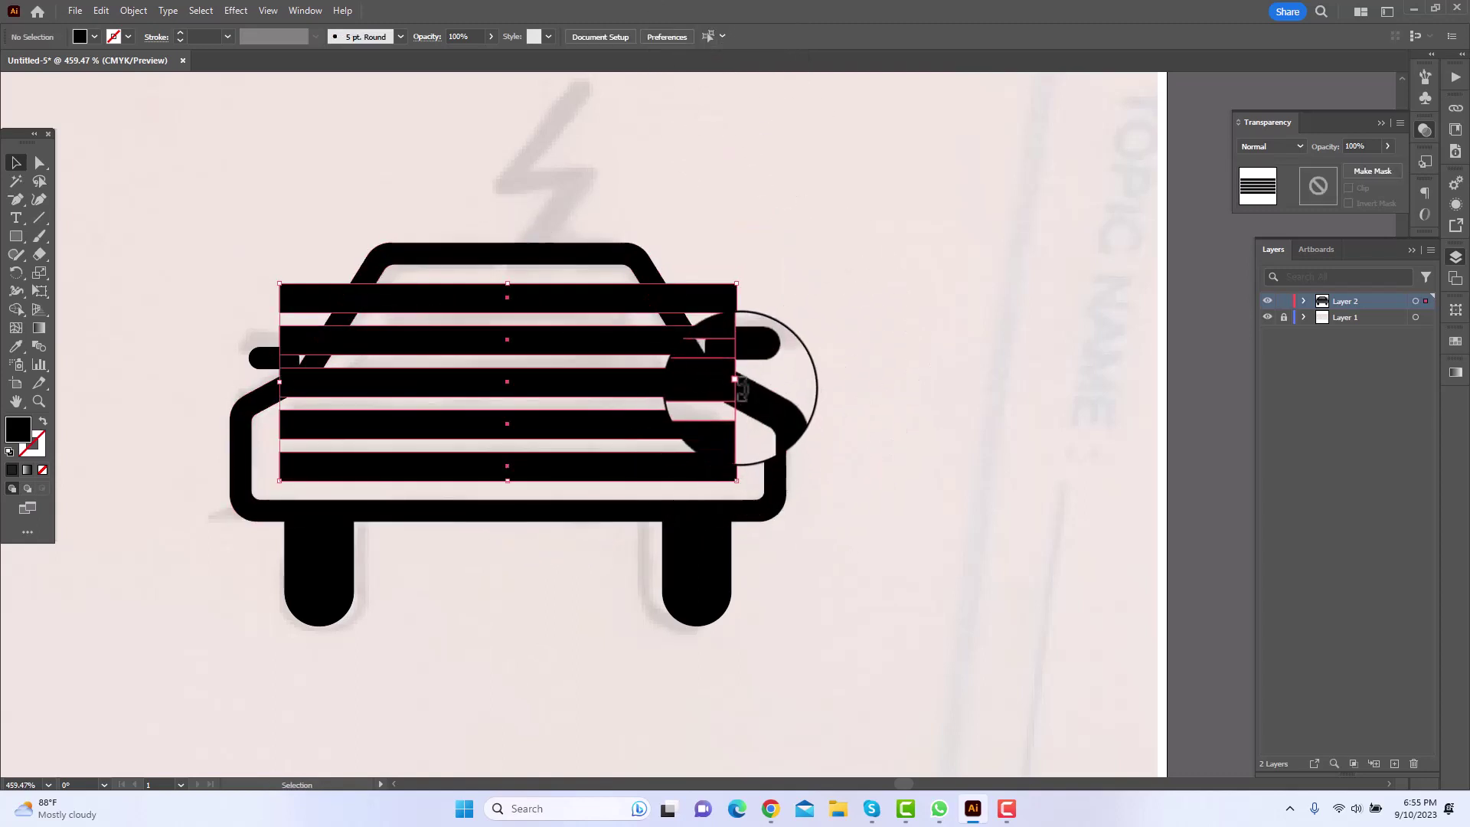
{"action": "left_click_drag", "start_coordinate": [741, 389], "coordinate": [754, 400]}
{"action": "left_click", "coordinate": [806, 438]}
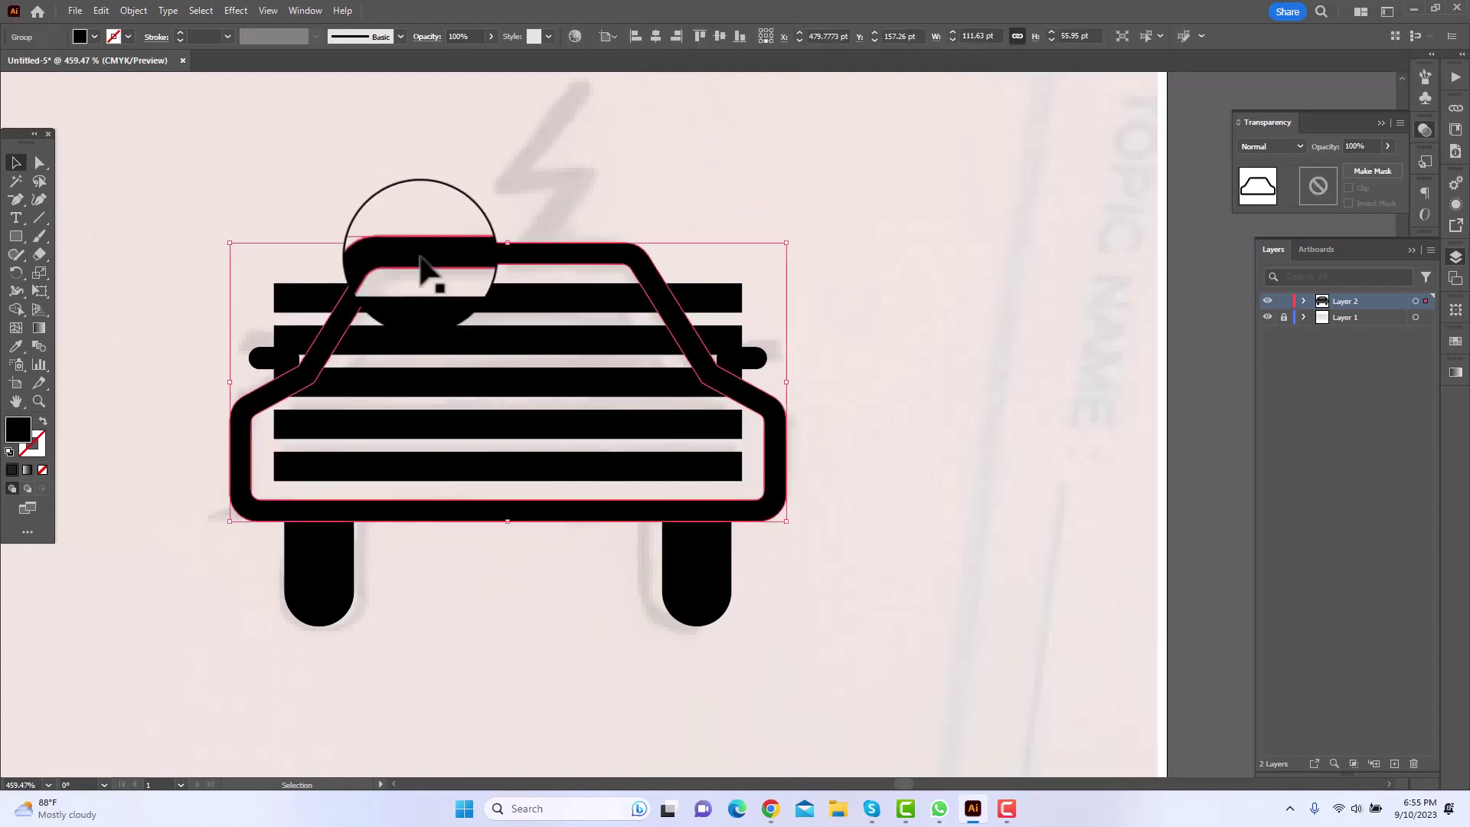
Duplicate the body outline in place and lower the copy's opacity to 19%.
{"action": "key", "text": "v"}
{"action": "left_click", "coordinate": [1387, 146]}
{"action": "left_click_drag", "start_coordinate": [1386, 165], "coordinate": [1339, 165]}
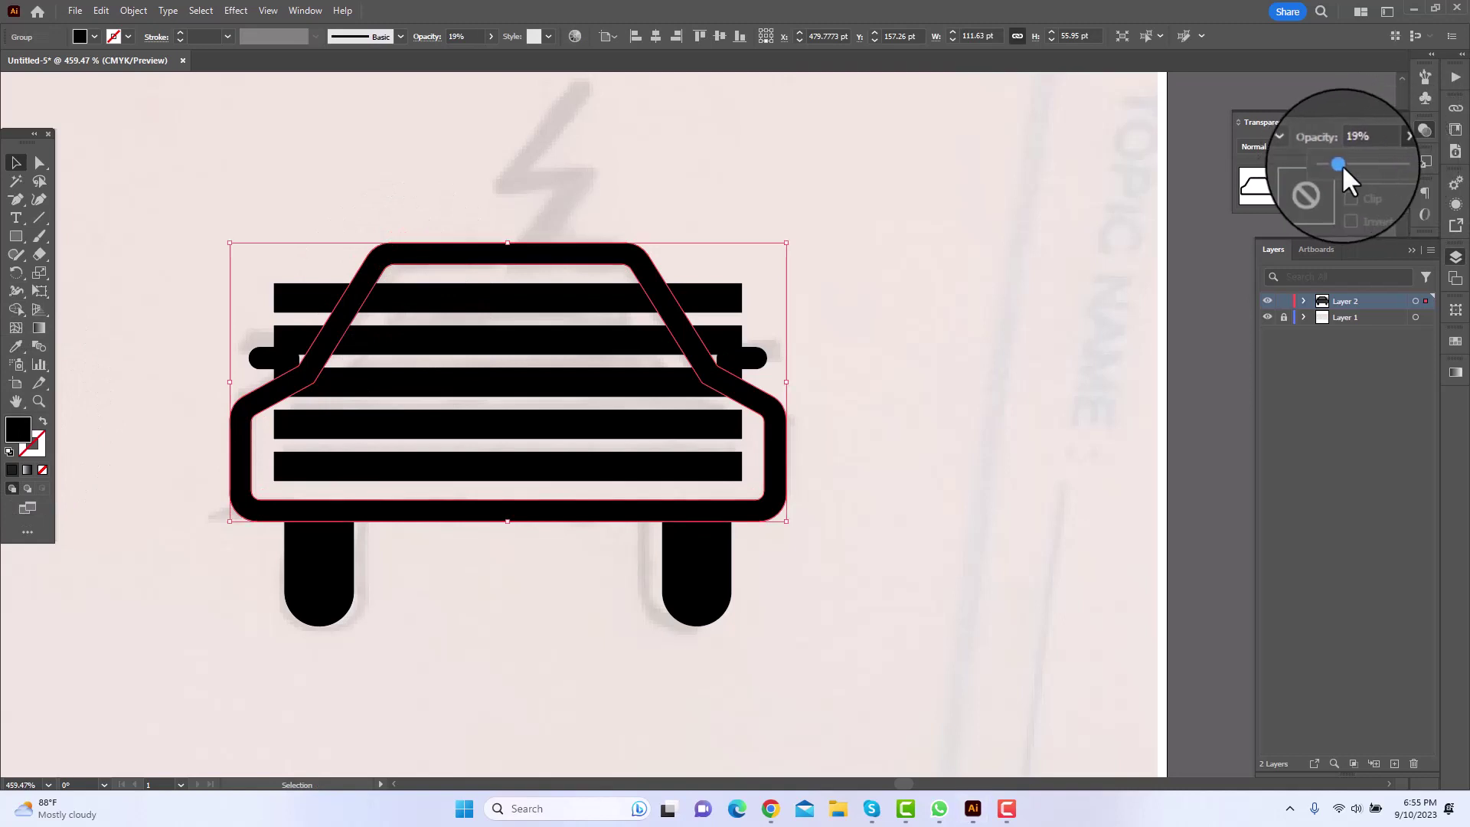
Apply an Offset Path effect of 4.3 pt to the semi-transparent body copy.
{"action": "left_click", "coordinate": [234, 10]}
{"action": "mouse_move", "coordinate": [306, 146]}
{"action": "left_click", "coordinate": [450, 145]}
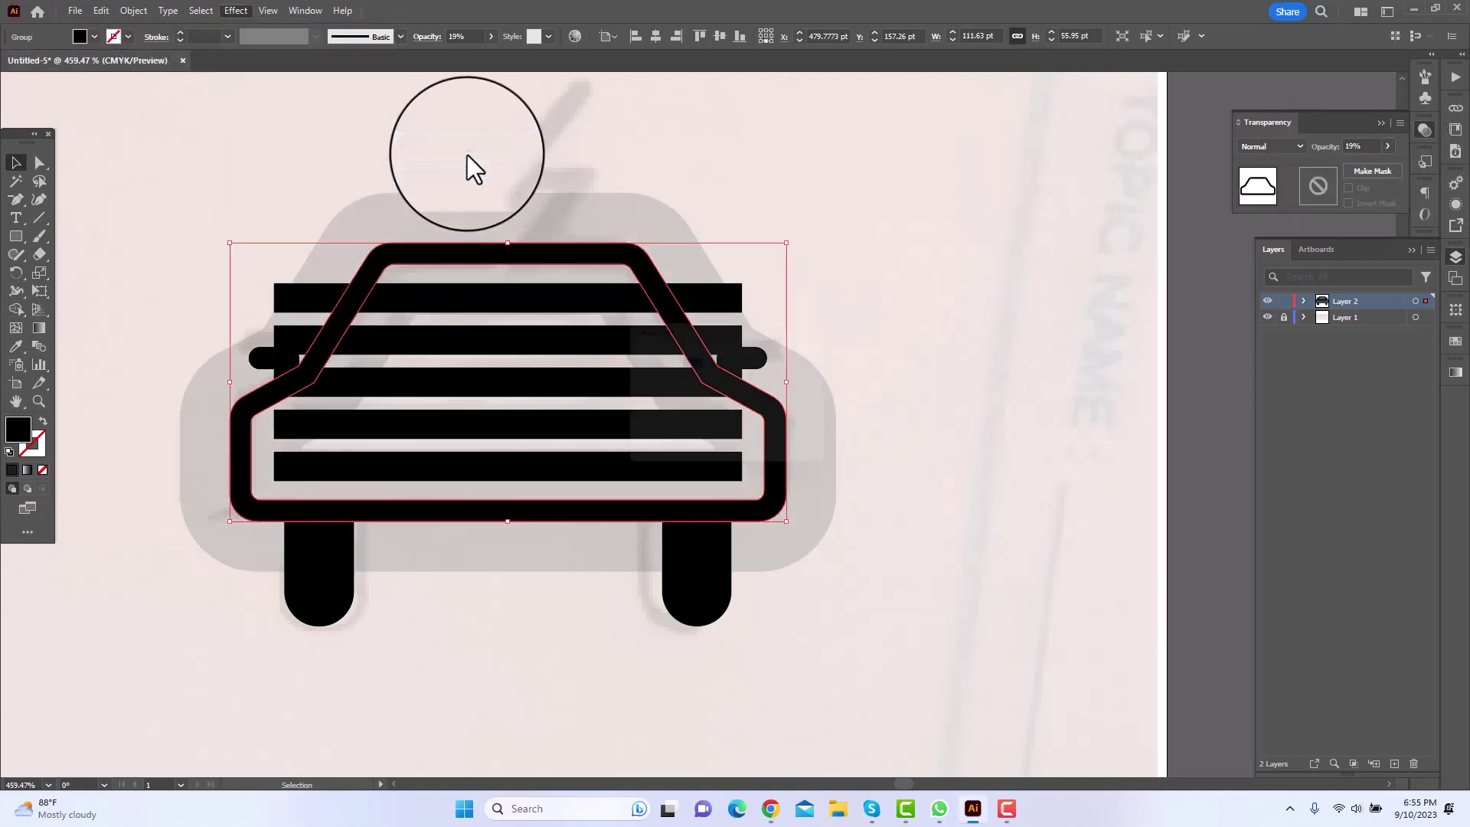
{"action": "key", "text": "Down"}
{"action": "key", "text": "Down"}
{"action": "key", "text": "Down"}
{"action": "key", "text": "Down"}
{"action": "key", "text": "Down"}
{"action": "key", "text": "Down"}
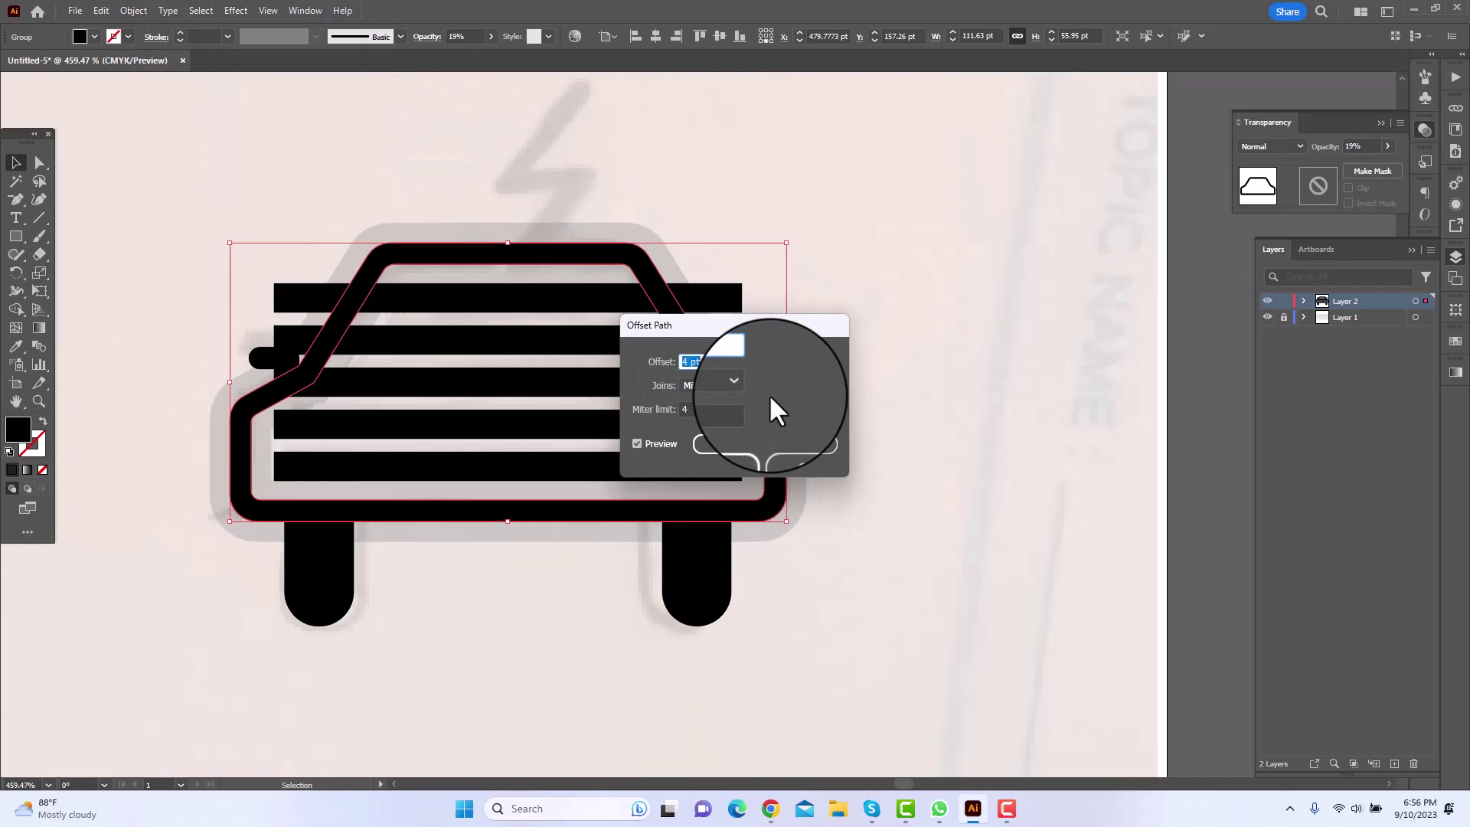
{"action": "type", "text": "4"}
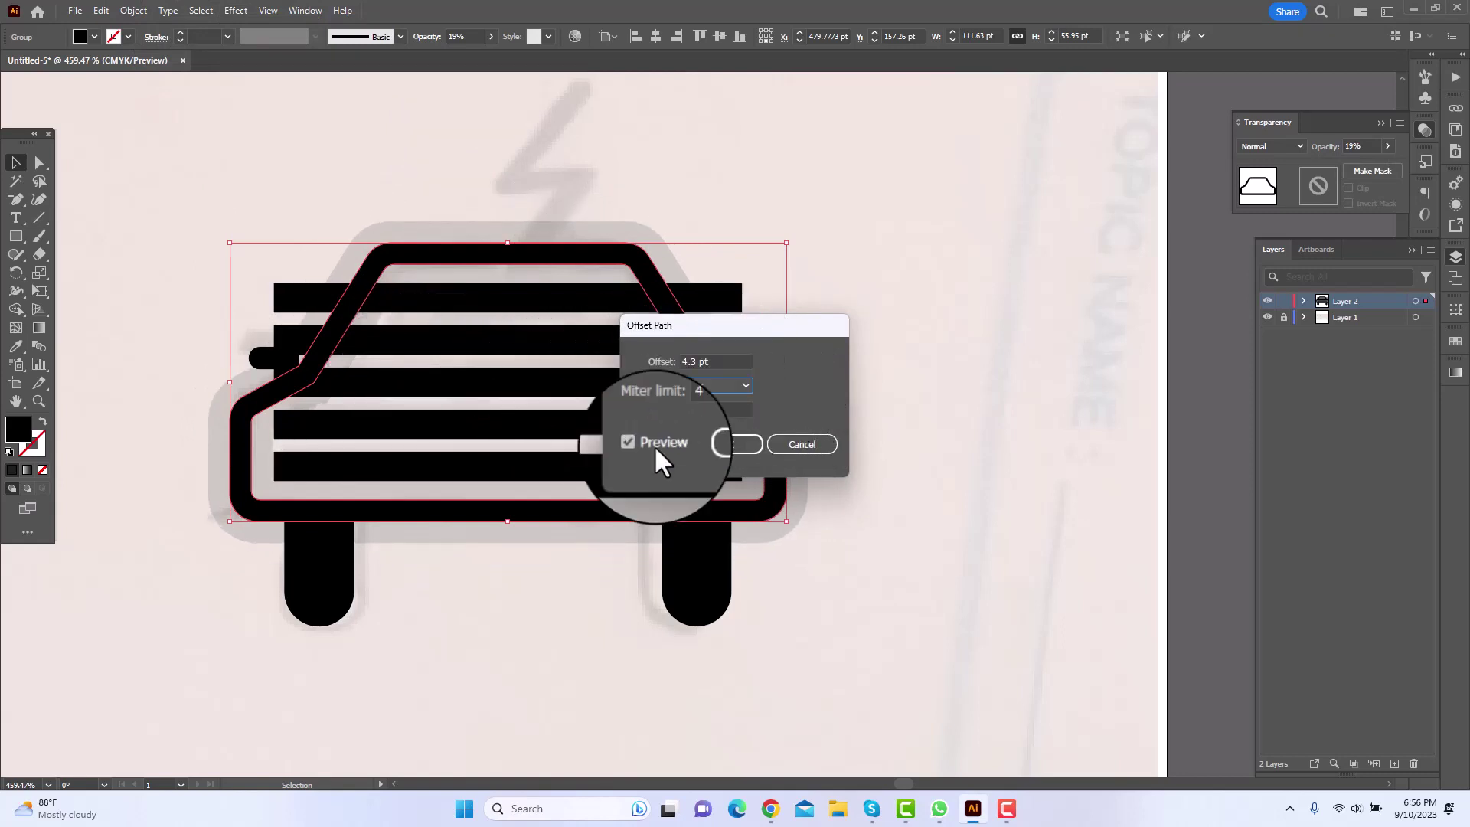
{"action": "left_click", "coordinate": [727, 444]}
{"action": "left_click", "coordinate": [134, 14]}
{"action": "left_click", "coordinate": [176, 120]}
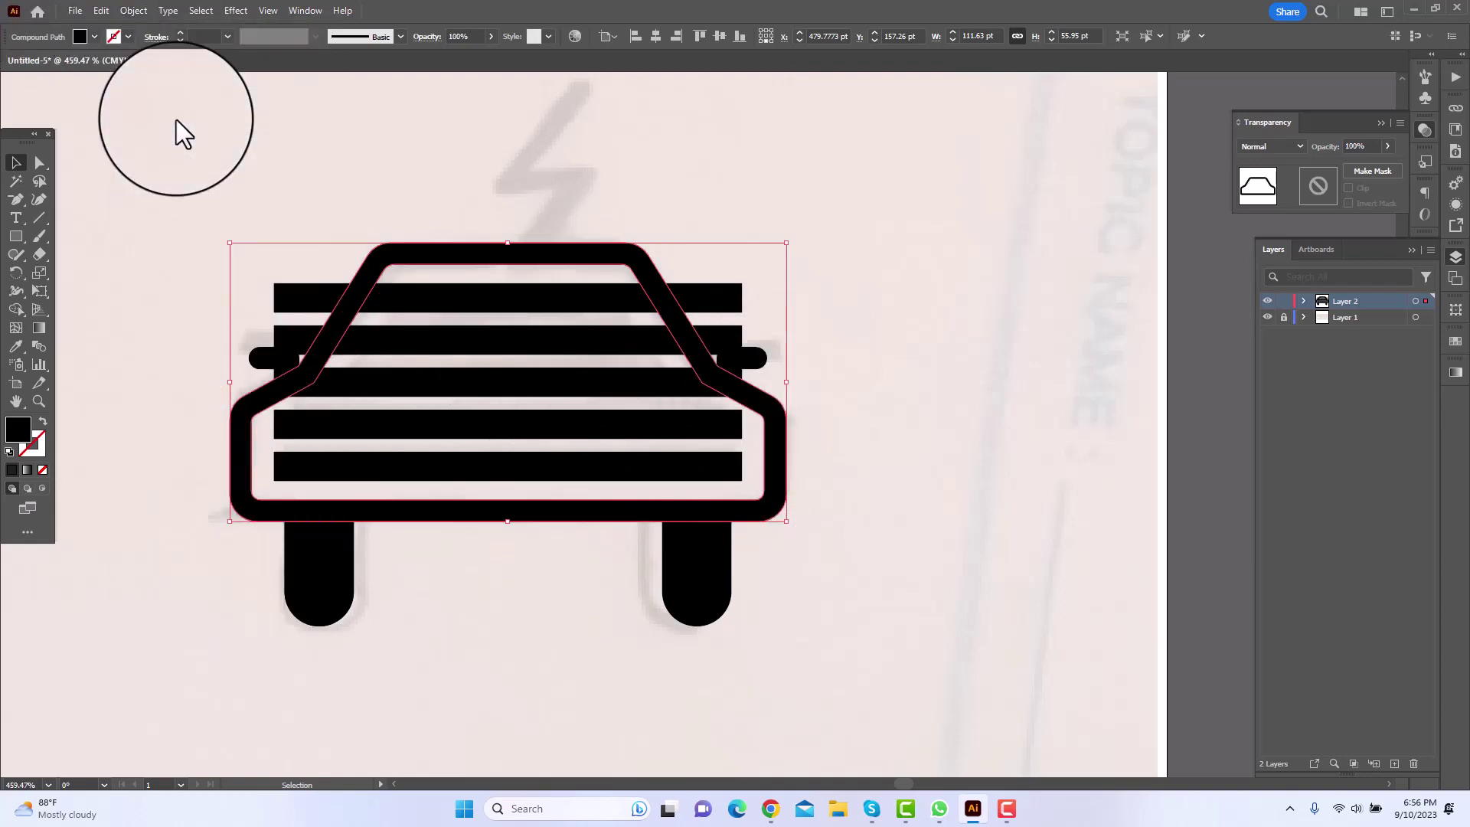
{"action": "key", "text": "ctrl+z"}
Expand the appearance of the offset body copy into editable paths.
{"action": "left_click", "coordinate": [122, 12]}
{"action": "mouse_move", "coordinate": [88, 15]}
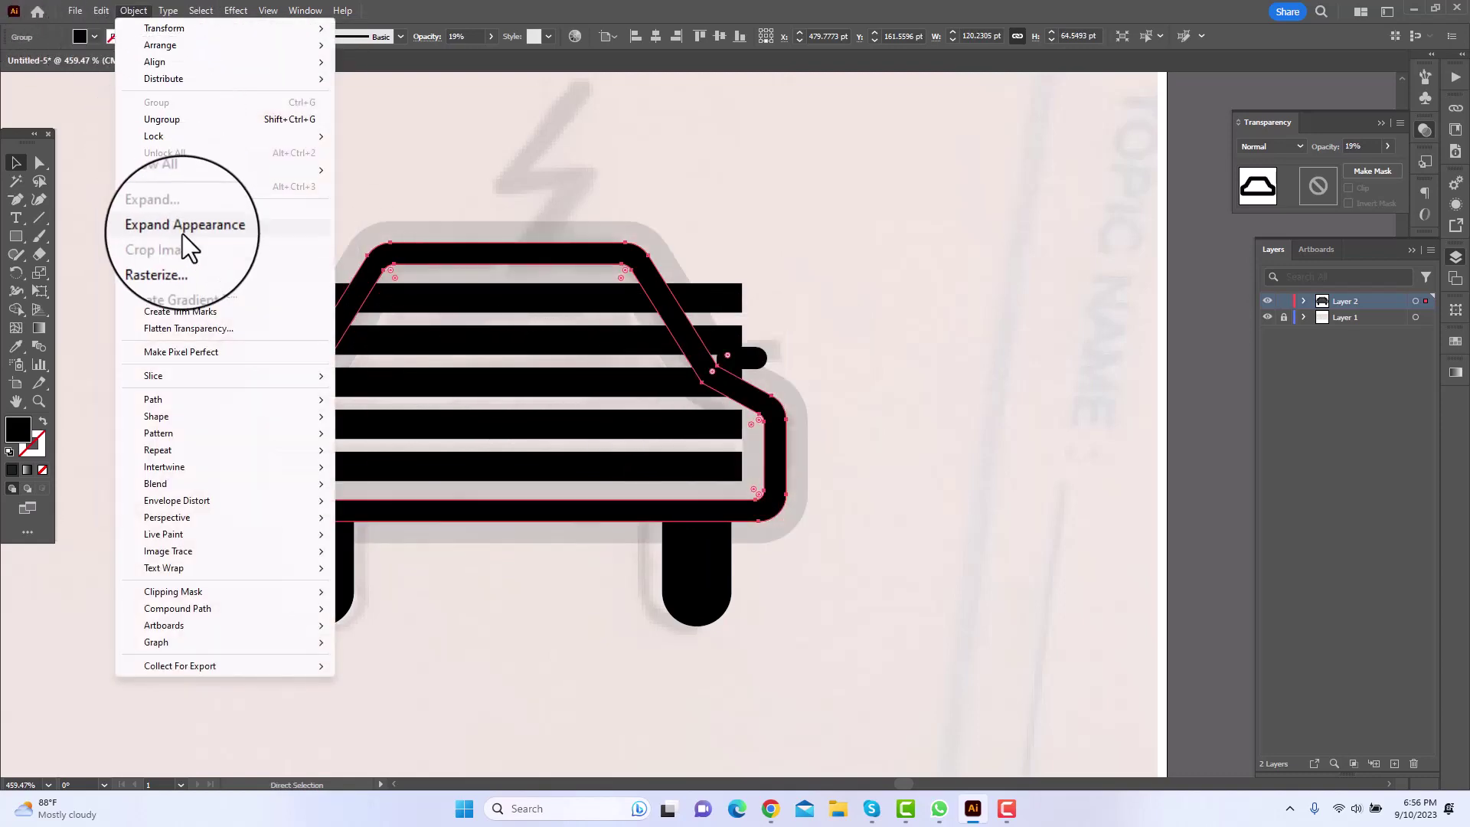
{"action": "left_click", "coordinate": [183, 238]}
{"action": "key", "text": "v"}
Resize the bar group so its height fits the offset copy's inner outline and its ends extend slightly past the sides.
{"action": "key", "text": "z"}
{"action": "left_click_drag", "start_coordinate": [512, 459], "coordinate": [701, 483]}
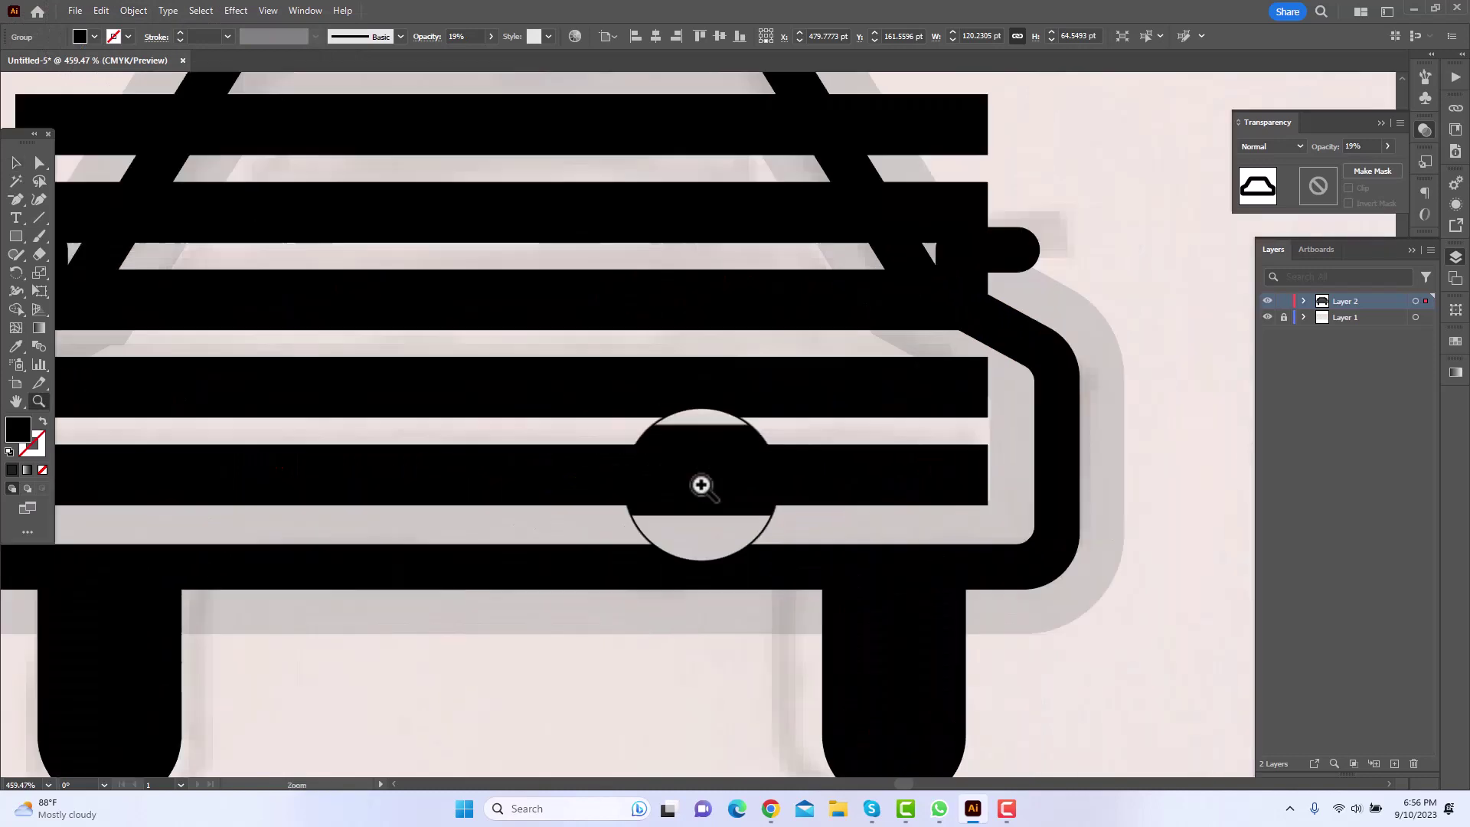
{"action": "mouse_move", "coordinate": [622, 452]}
{"action": "left_mouse_down"}
{"action": "mouse_move", "coordinate": [666, 452]}
{"action": "mouse_move", "coordinate": [612, 447]}
{"action": "left_mouse_up"}
{"action": "left_click", "coordinate": [16, 162]}
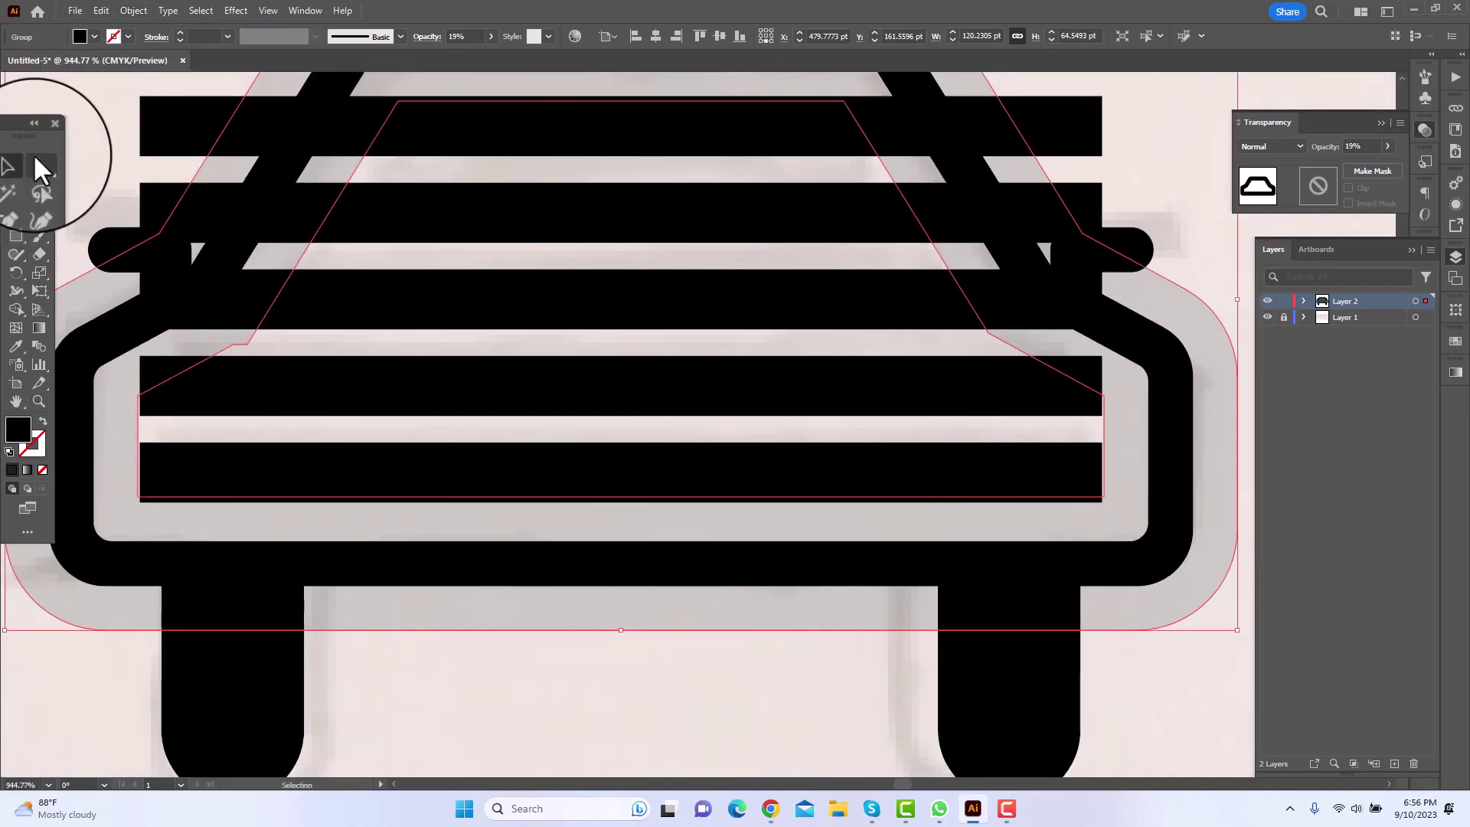
{"action": "left_click", "coordinate": [515, 141]}
{"action": "mouse_move", "coordinate": [620, 97]}
{"action": "left_mouse_down"}
{"action": "mouse_move", "coordinate": [623, 118]}
{"action": "mouse_move", "coordinate": [622, 101]}
{"action": "left_mouse_up"}
{"action": "left_click", "coordinate": [393, 505], "text": "shift"}
{"action": "left_click", "coordinate": [260, 427]}
{"action": "left_click", "coordinate": [186, 383]}
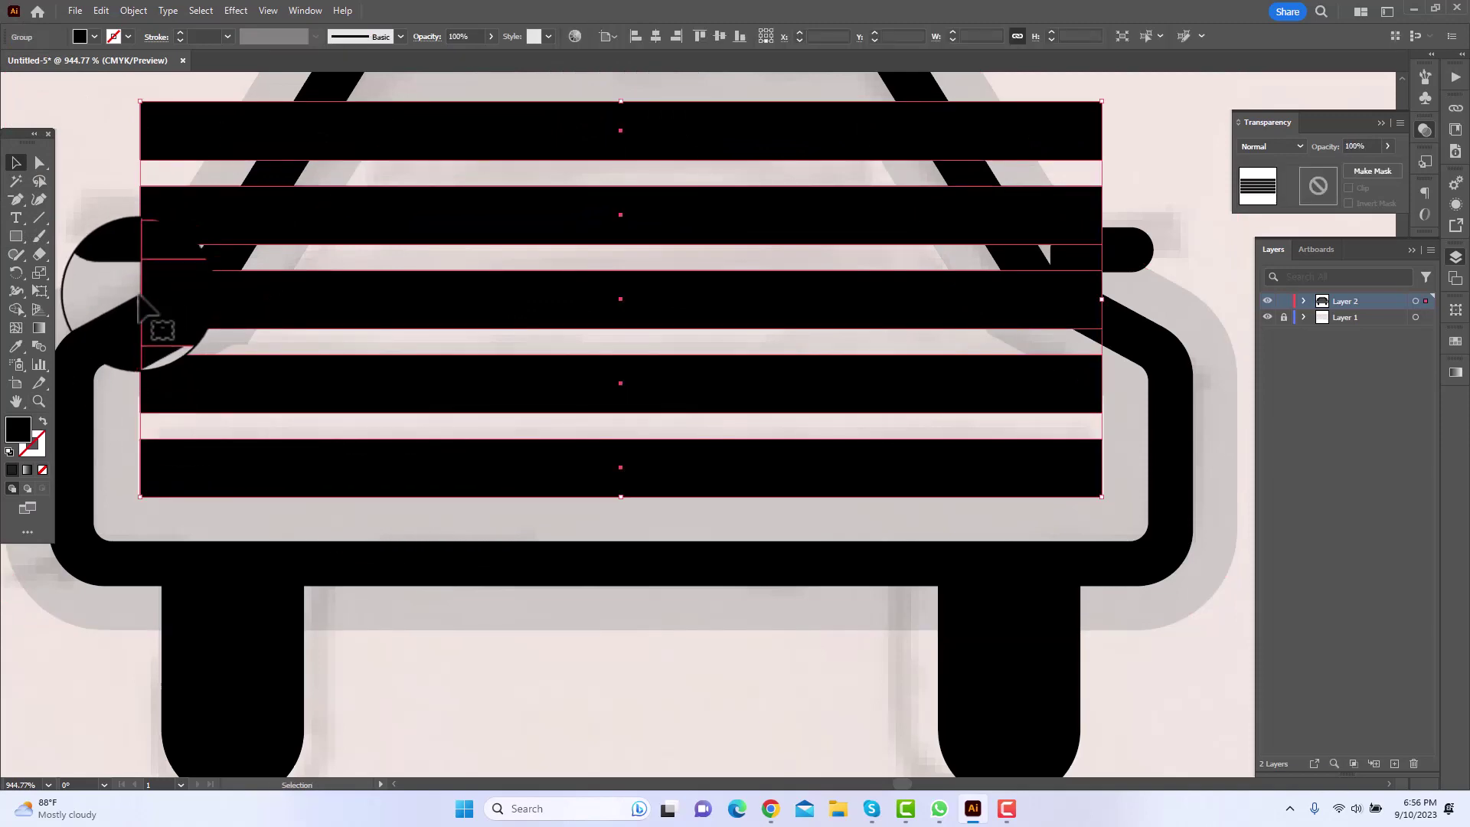
Subtract the offset copy from the bars with Shape Builder and trim the lowest bar's ends to the offset's inner edge.
{"action": "left_click", "coordinate": [282, 520], "text": "shift"}
{"action": "key", "text": "shift+m"}
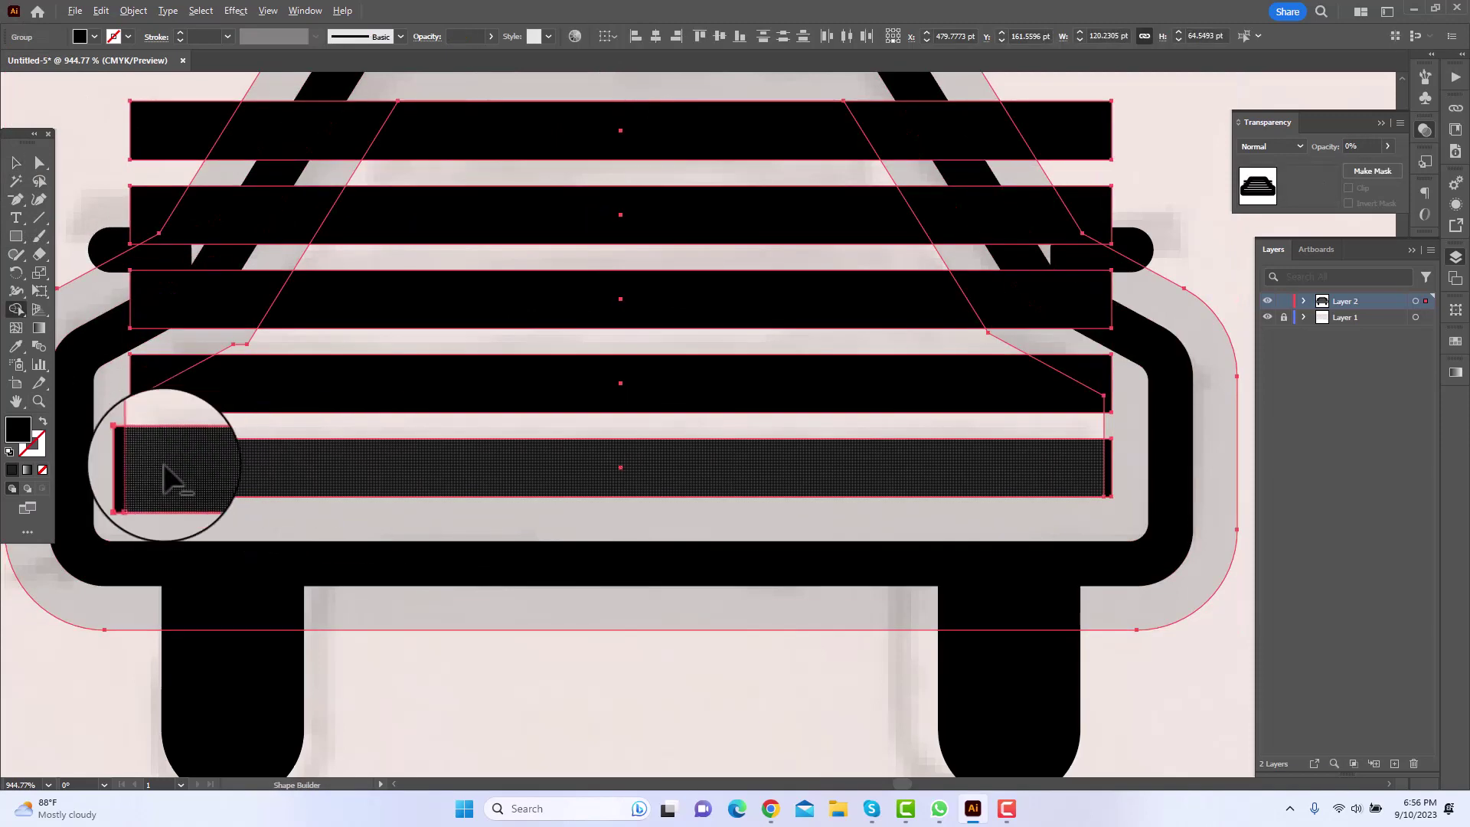
{"action": "mouse_move", "coordinate": [146, 389]}
{"action": "left_mouse_down"}
{"action": "mouse_move", "coordinate": [222, 212]}
{"action": "mouse_move", "coordinate": [1131, 144]}
{"action": "mouse_move", "coordinate": [1083, 312]}
{"action": "left_mouse_up"}
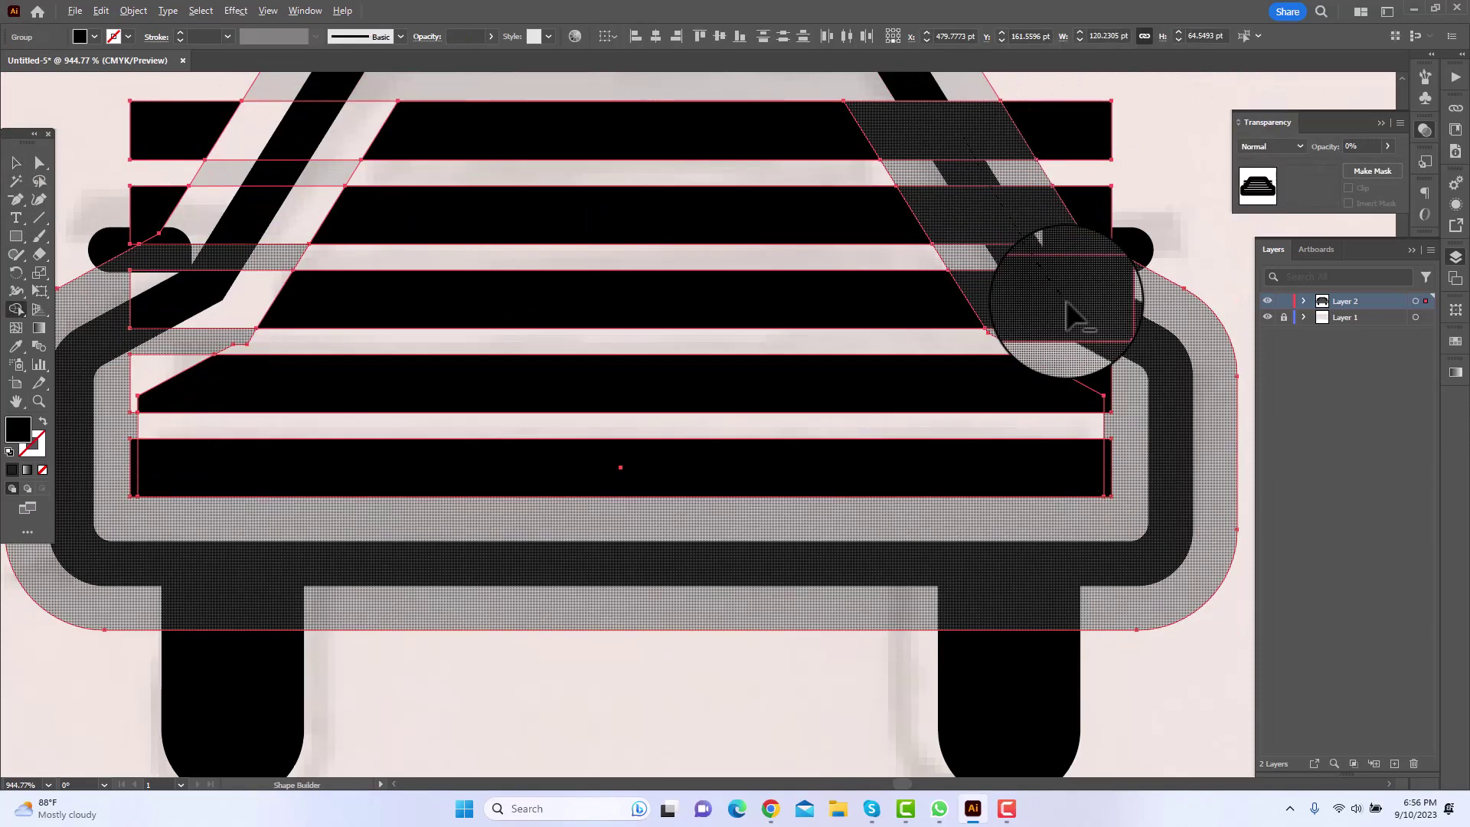
{"action": "left_click", "coordinate": [1108, 475], "text": "alt"}
{"action": "left_click", "coordinate": [135, 484], "text": "alt"}
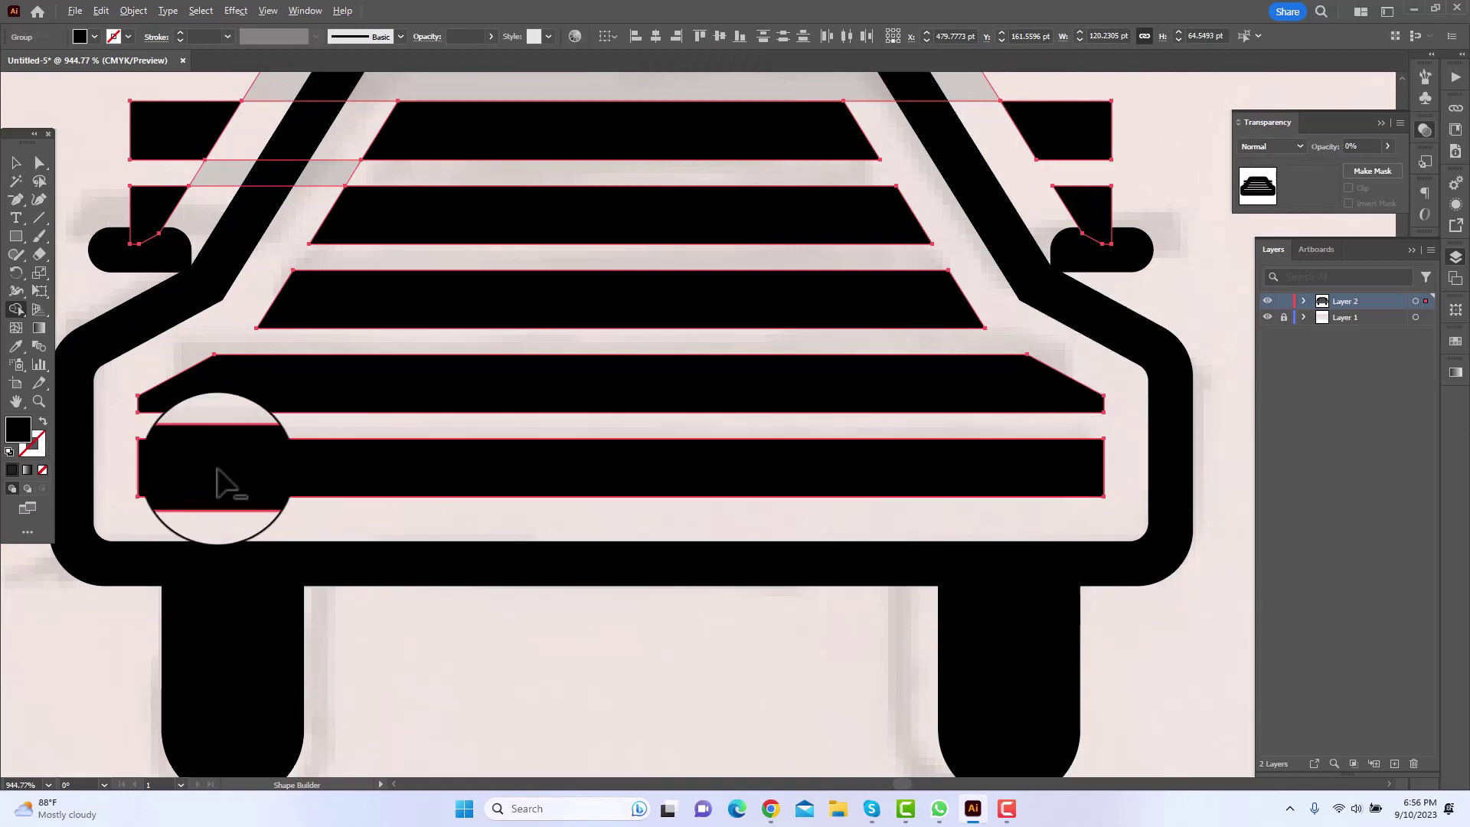
Remove the leftover bar ends outside the car and the remaining offset strips with Shape Builder.
{"action": "left_click_drag", "start_coordinate": [1095, 190], "coordinate": [1063, 127]}
{"action": "left_click_drag", "start_coordinate": [1020, 130], "coordinate": [1051, 280]}
{"action": "left_click_drag", "start_coordinate": [364, 227], "coordinate": [303, 322]}
{"action": "left_click_drag", "start_coordinate": [233, 279], "coordinate": [141, 441]}
{"action": "key", "text": "a"}
{"action": "left_click", "coordinate": [230, 266]}
{"action": "key", "text": "ctrl+minus"}
{"action": "key", "text": "z"}
{"action": "left_click_drag", "start_coordinate": [688, 554], "coordinate": [476, 604]}
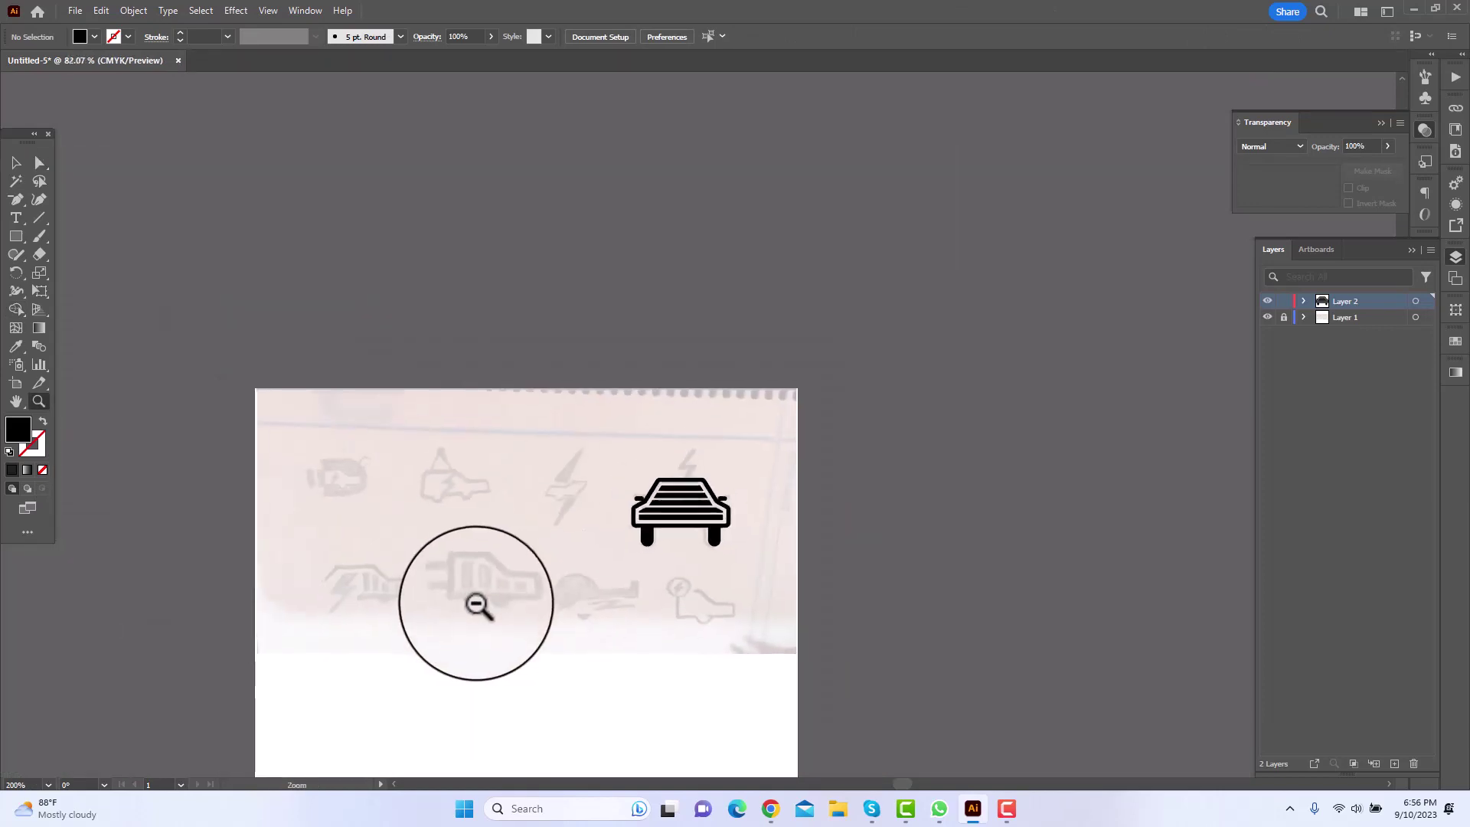
Draw a small rectangle about 9.5 by 4.36 pt, as thick as the roof outline, near the roof's middle.
{"action": "left_click_drag", "start_coordinate": [667, 468], "coordinate": [846, 492]}
{"action": "left_click_drag", "start_coordinate": [659, 306], "coordinate": [794, 348]}
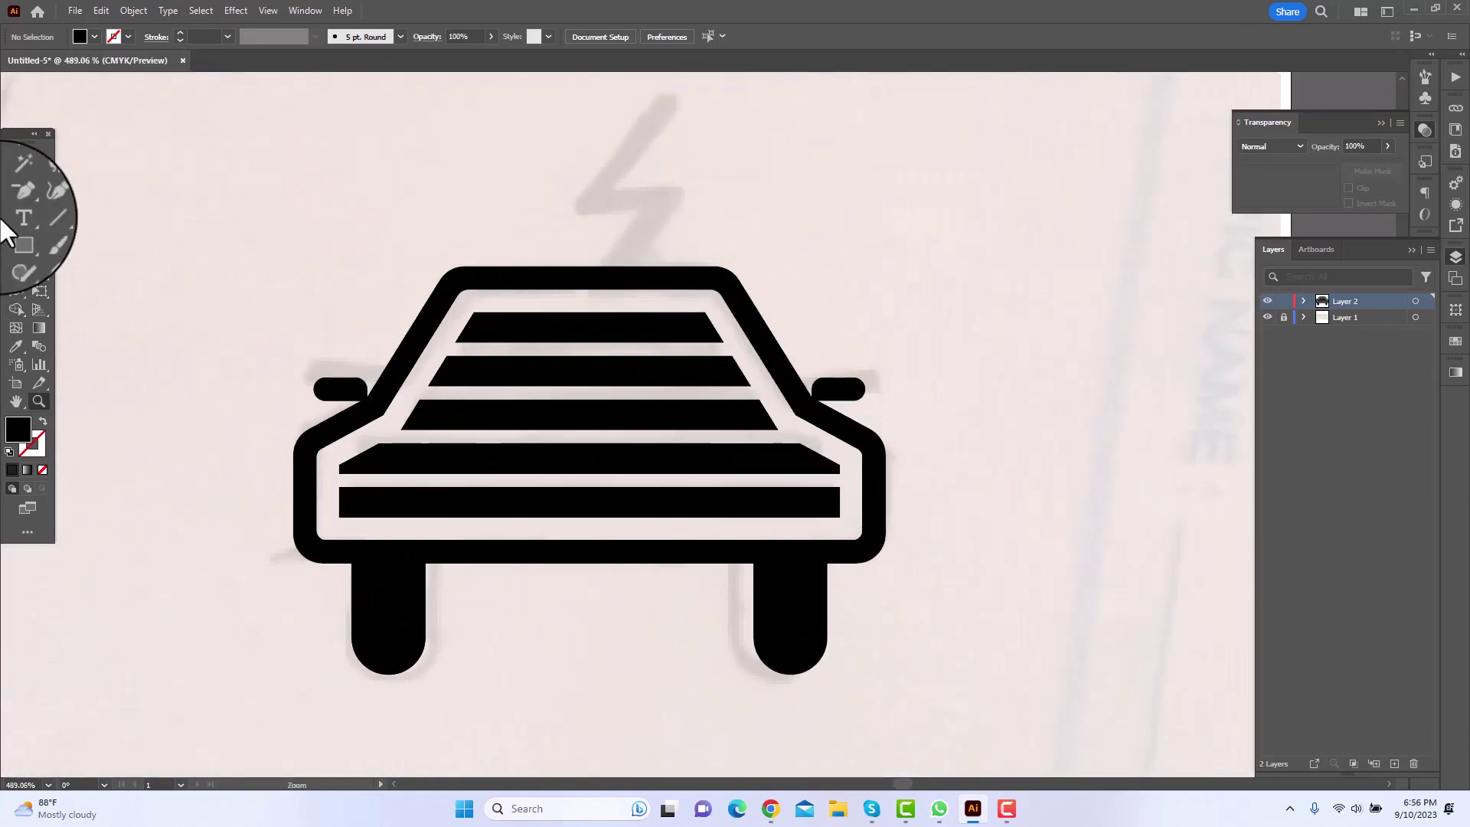
{"action": "left_click_drag", "start_coordinate": [509, 256], "coordinate": [606, 291]}
{"action": "left_click", "coordinate": [15, 272]}
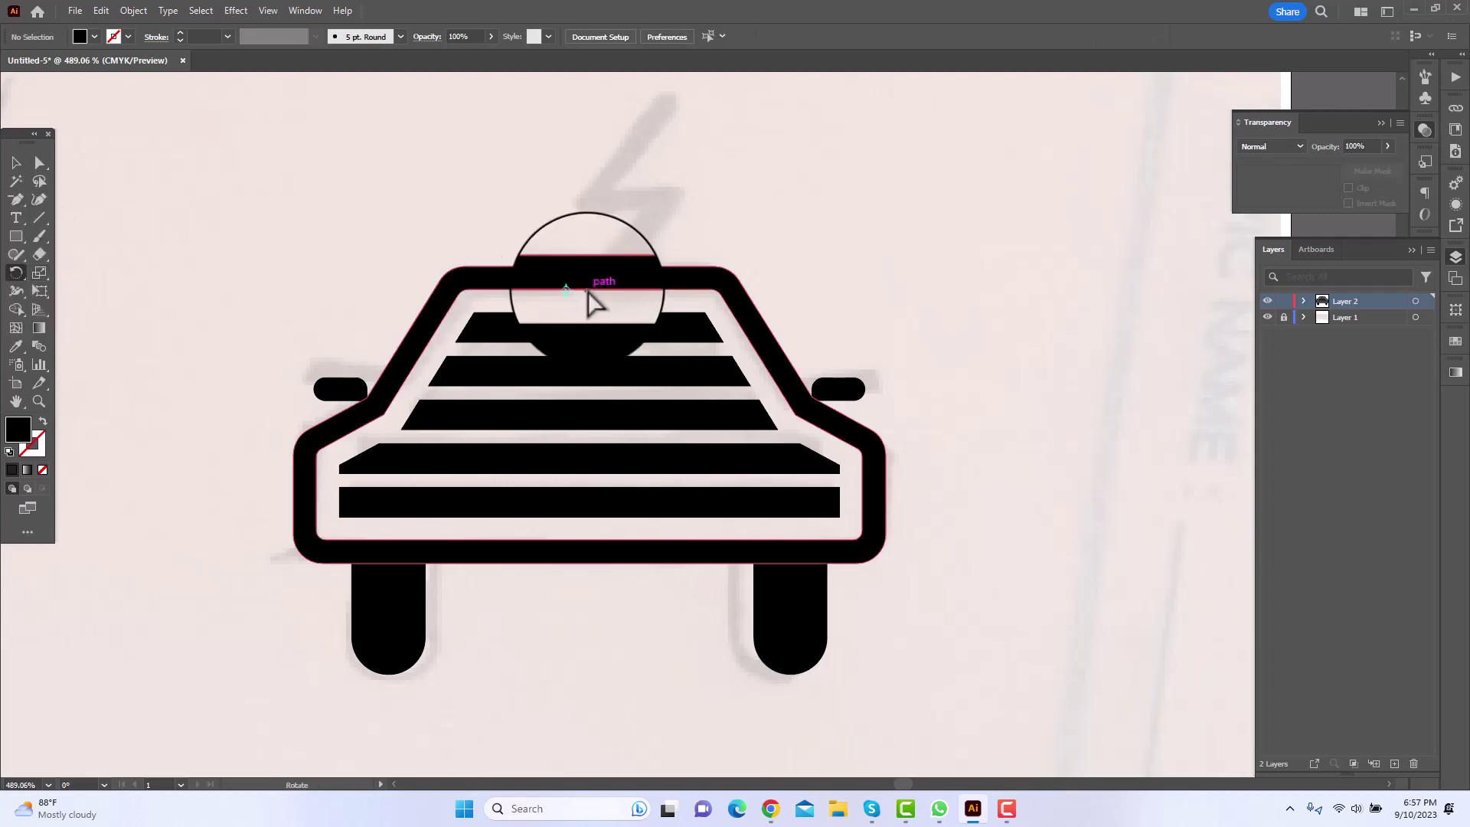
{"action": "left_click", "coordinate": [15, 236]}
{"action": "left_click_drag", "start_coordinate": [542, 270], "coordinate": [584, 289]}
Rotate the small roof rectangle by 90 degrees.
{"action": "left_click", "coordinate": [15, 162]}
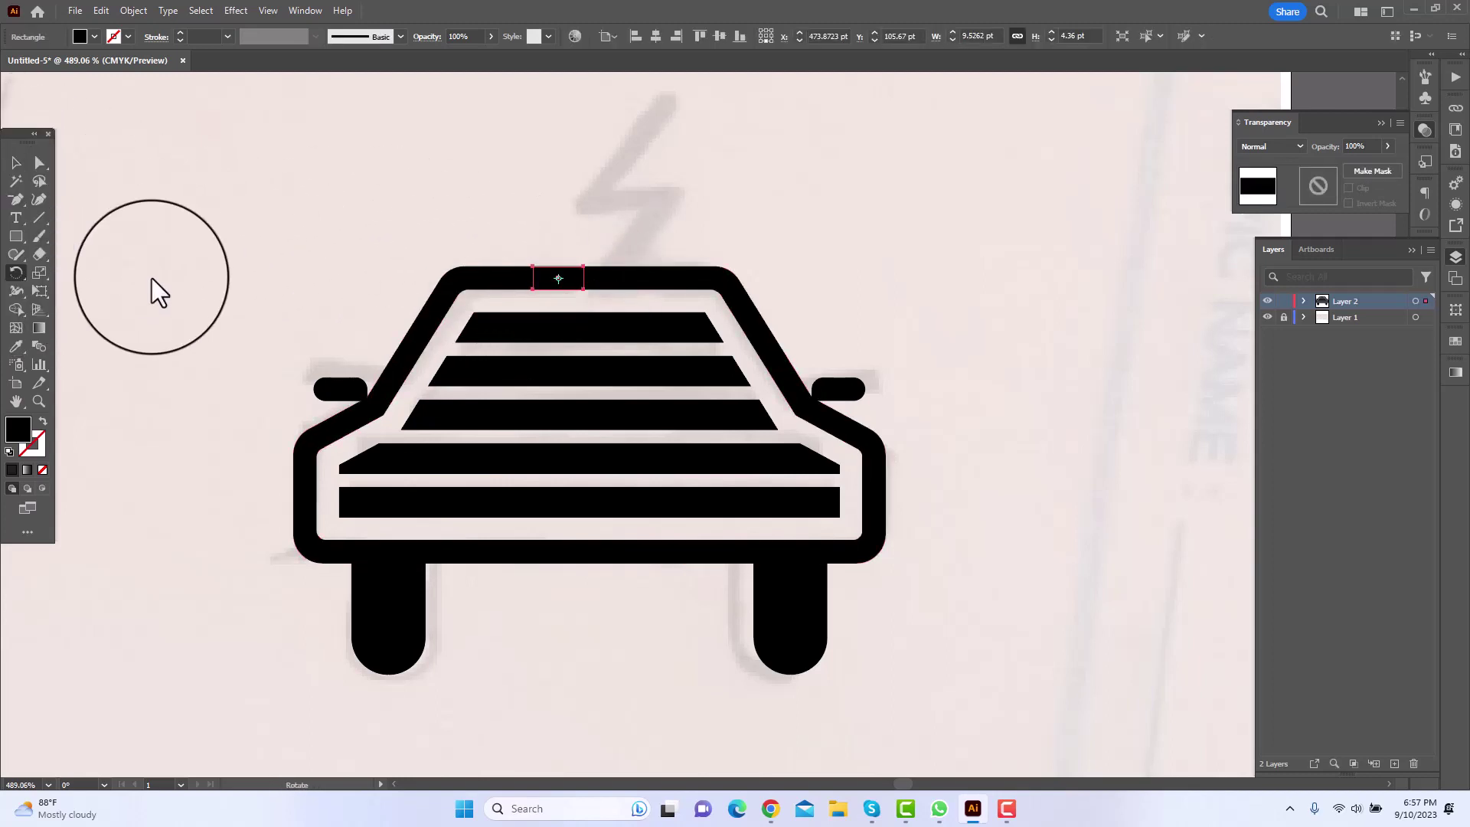
{"action": "key", "text": "Return"}
{"action": "type", "text": "90"}
{"action": "key", "text": "Return"}
{"action": "left_click", "coordinate": [15, 162]}
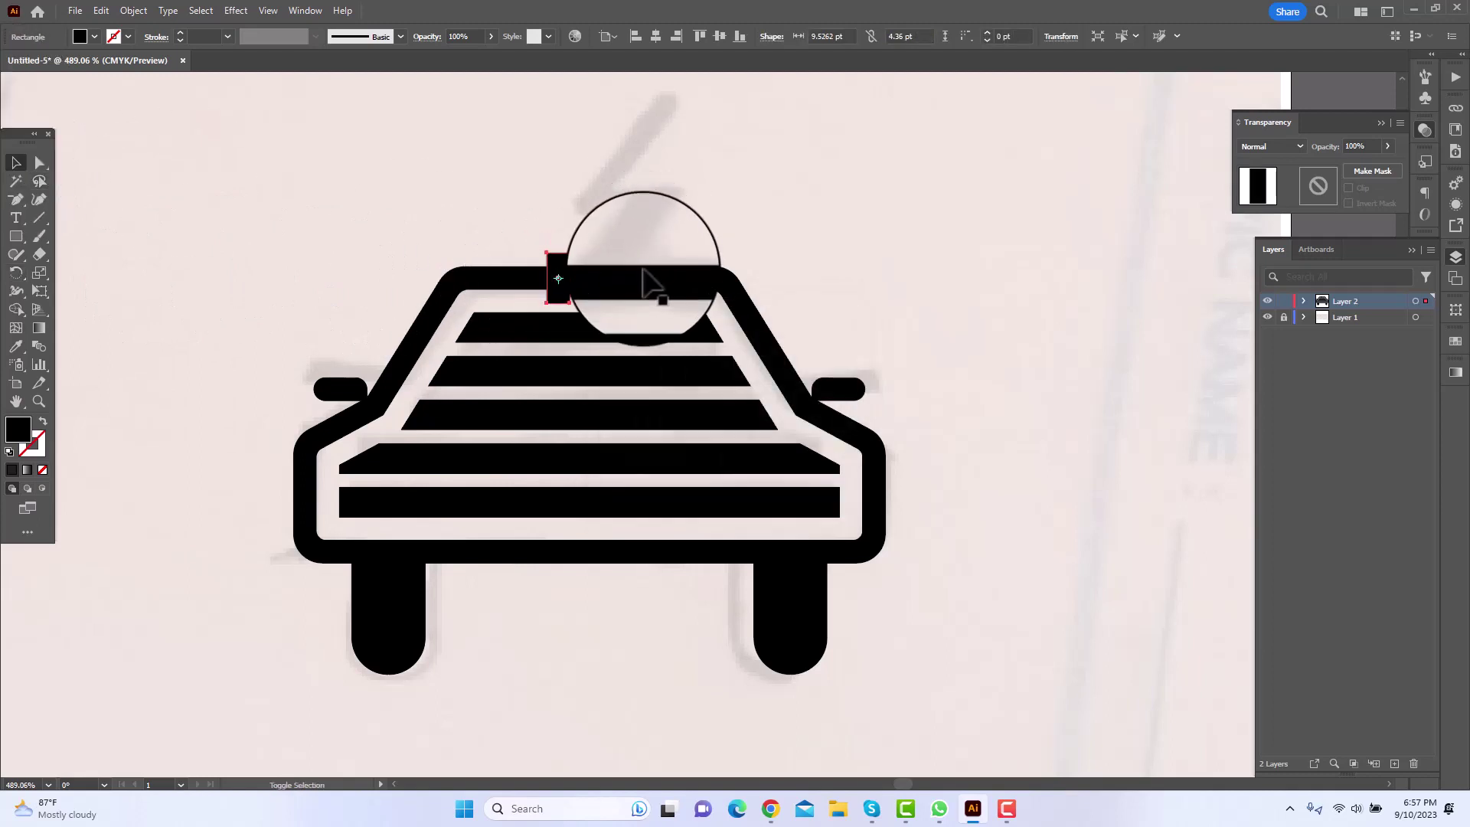
Center the upright rectangle horizontally on the car body and extend it above the roof to about 17.2 pt as an antenna.
{"action": "left_click", "coordinate": [643, 270], "text": "shift"}
{"action": "left_click", "coordinate": [643, 271]}
{"action": "left_click", "coordinate": [657, 36]}
{"action": "left_click", "coordinate": [757, 152]}
{"action": "left_click_drag", "start_coordinate": [589, 272], "coordinate": [532, 269]}
{"action": "left_click", "coordinate": [648, 216]}
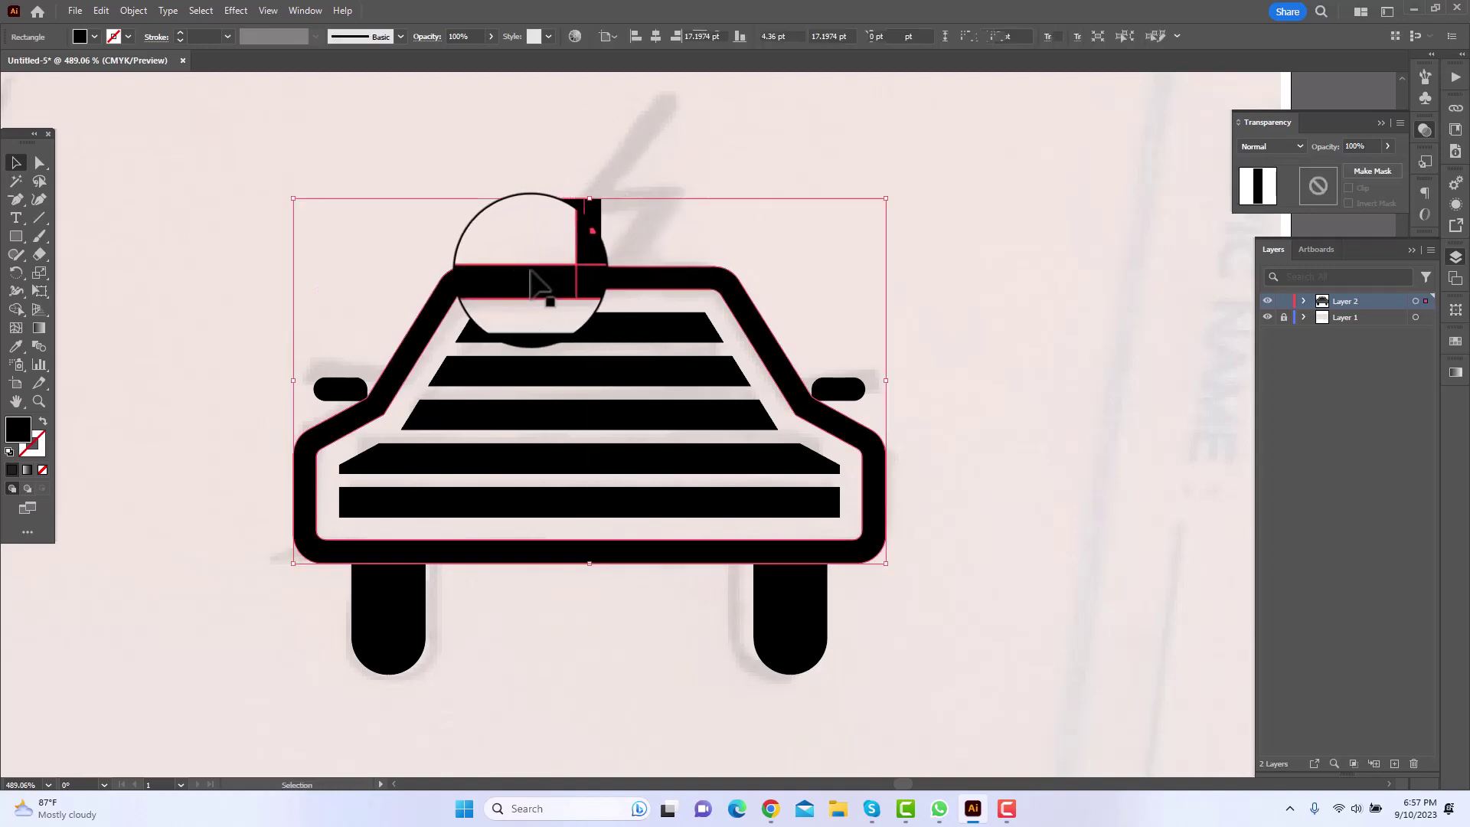
Cut a narrow gap in the roof outline on the antenna's left side with Shape Builder and raise the antenna's top slightly.
{"action": "key", "text": "shift+m"}
{"action": "left_click_drag", "start_coordinate": [574, 222], "coordinate": [607, 302], "text": "alt"}
{"action": "key", "text": "a"}
{"action": "left_click", "coordinate": [668, 228]}
{"action": "key", "text": "z"}
{"action": "key", "text": "a"}
{"action": "left_click_drag", "start_coordinate": [603, 205], "coordinate": [603, 197]}
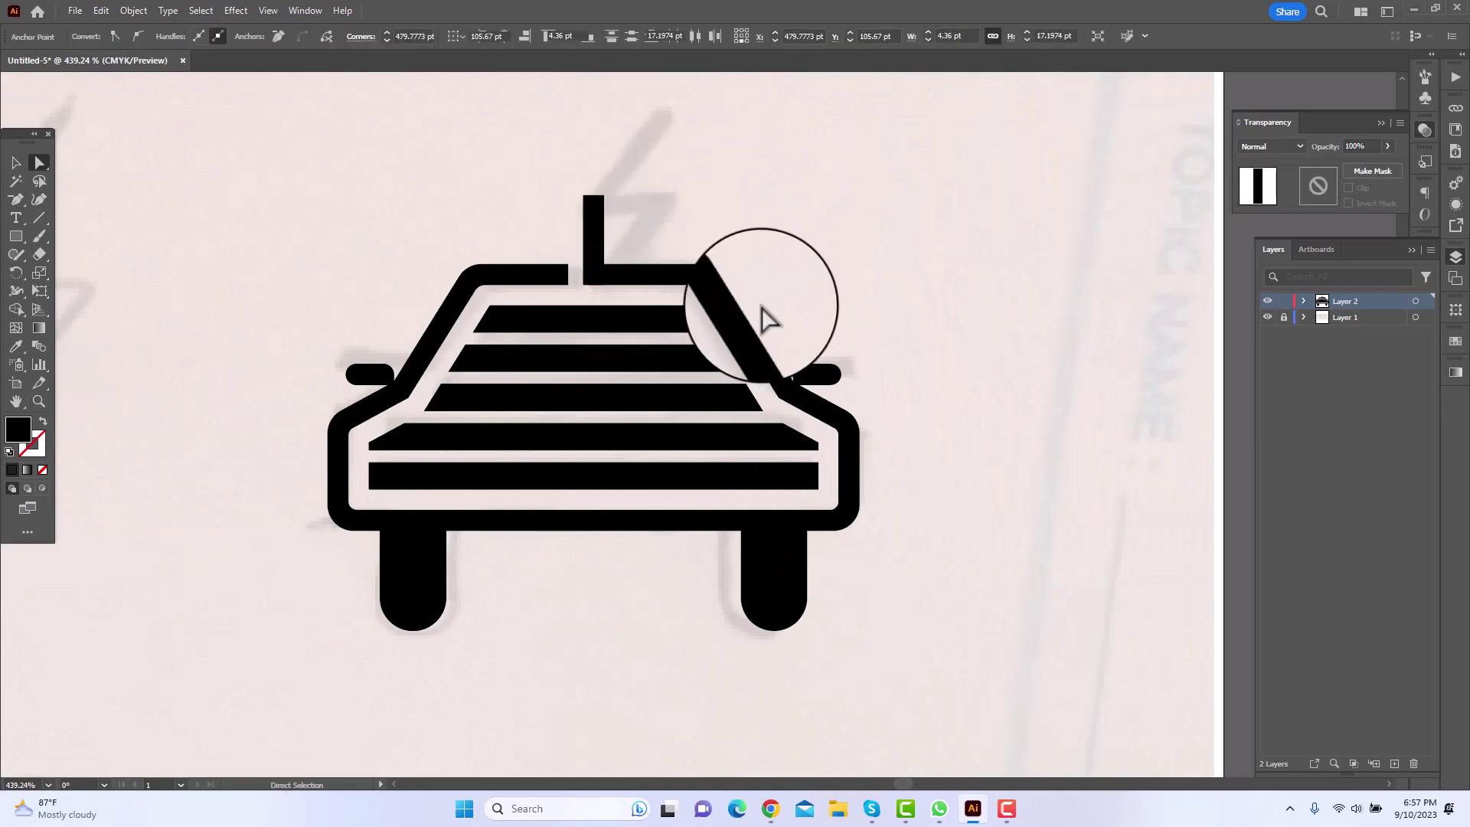
Duplicate the complete car icon into the blank artboard area below the sketch.
{"action": "key", "text": "z"}
{"action": "left_click_drag", "start_coordinate": [803, 375], "coordinate": [529, 434]}
{"action": "key", "text": "ctrl+shift+a"}
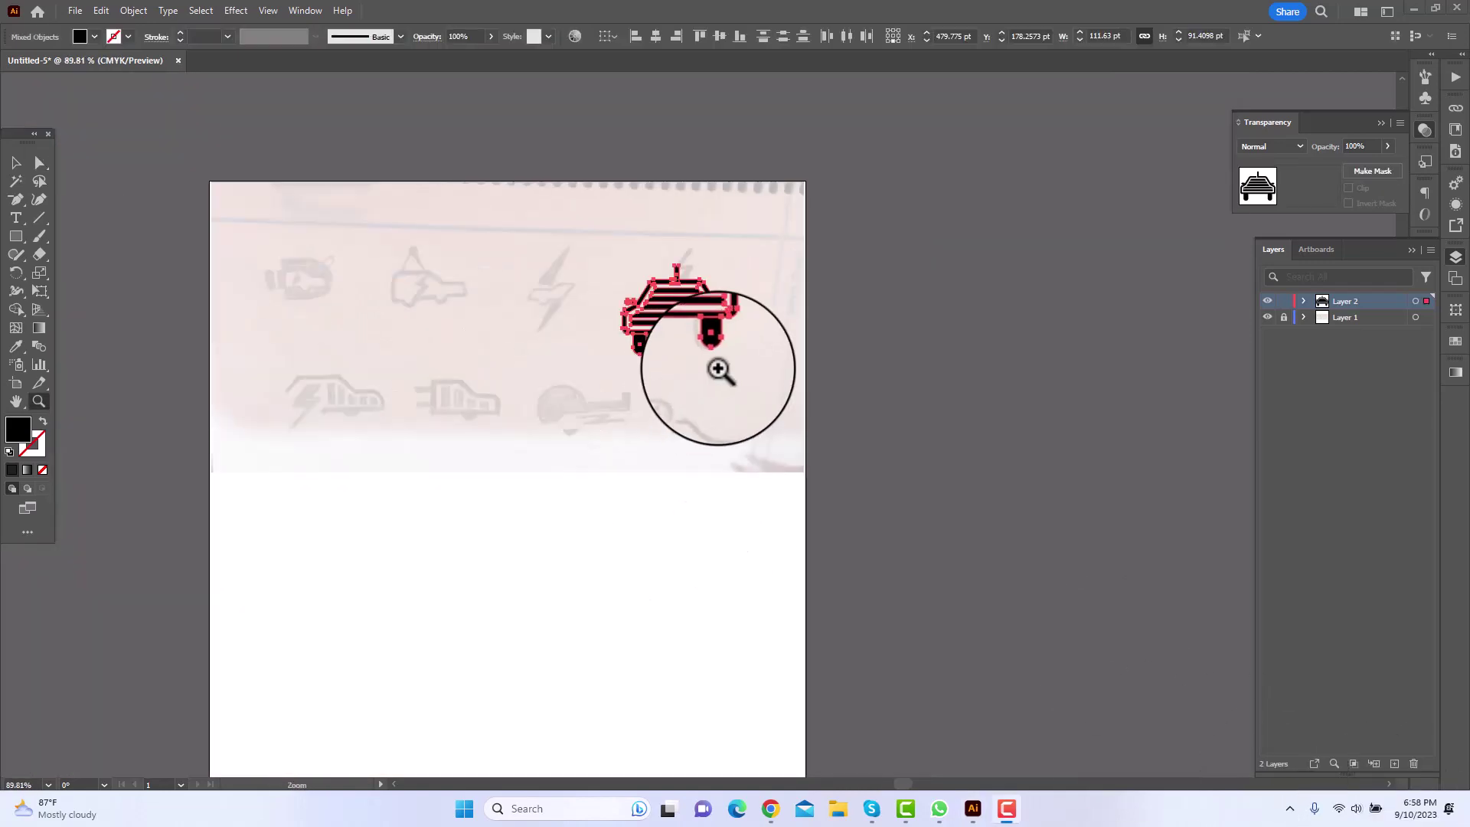
{"action": "left_click_drag", "start_coordinate": [766, 328], "coordinate": [915, 375]}
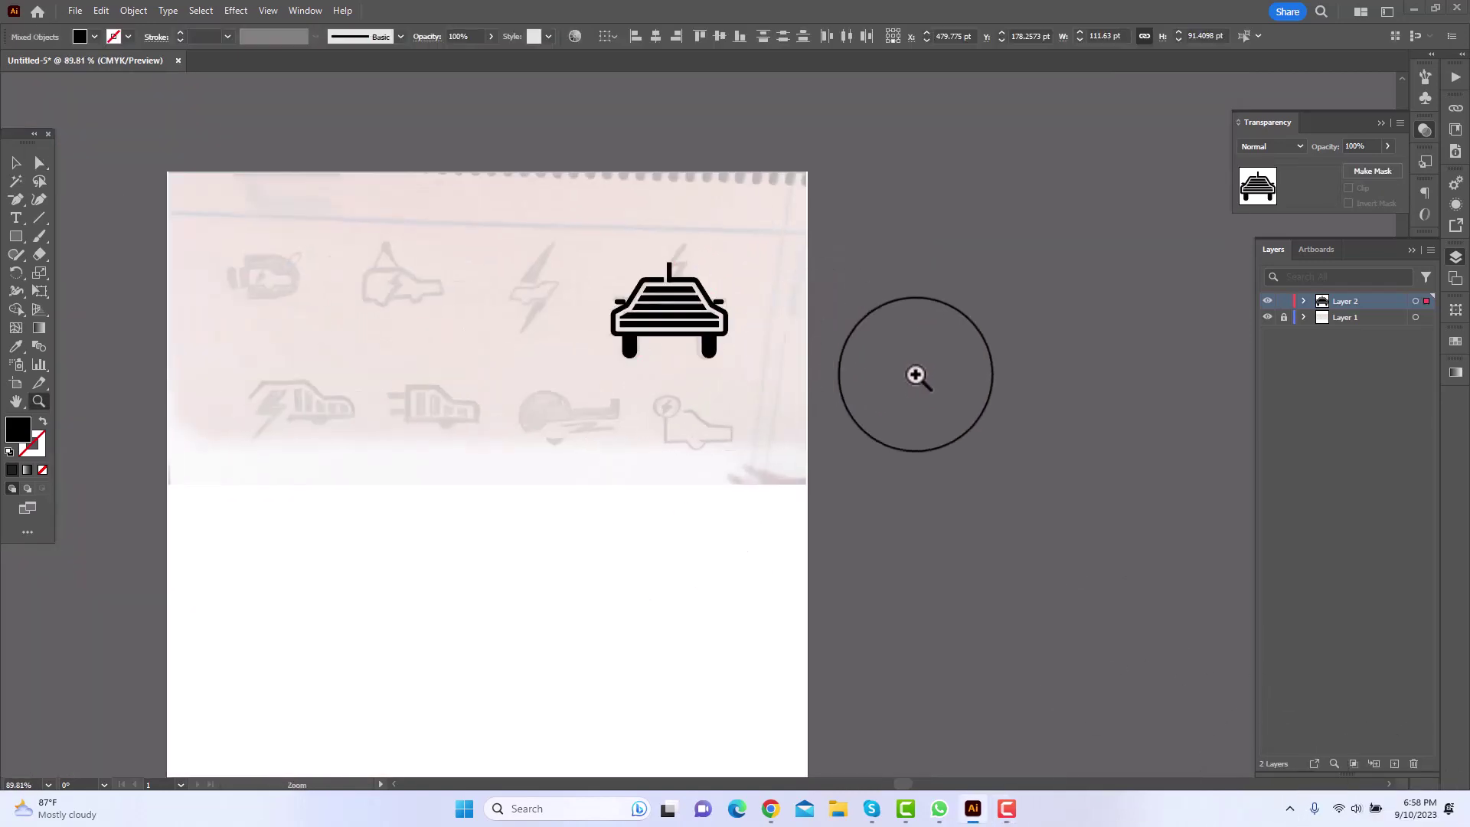
{"action": "left_click", "coordinate": [15, 164]}
{"action": "left_click_drag", "start_coordinate": [671, 300], "coordinate": [393, 580]}
{"action": "key", "text": "z"}
{"action": "left_click_drag", "start_coordinate": [335, 624], "coordinate": [545, 608]}
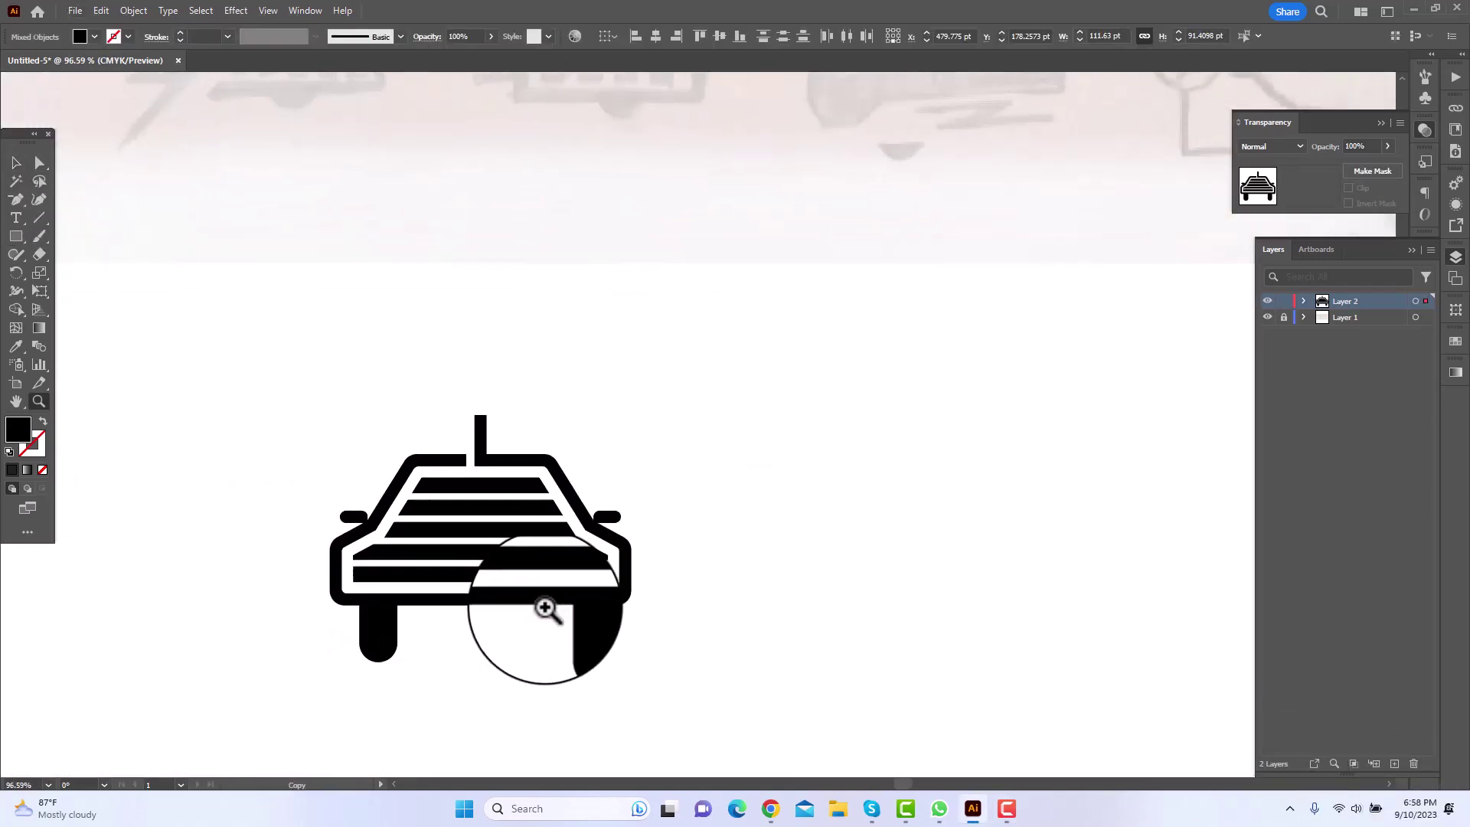
{"action": "left_click", "coordinate": [15, 163]}
{"action": "left_click", "coordinate": [807, 567]}
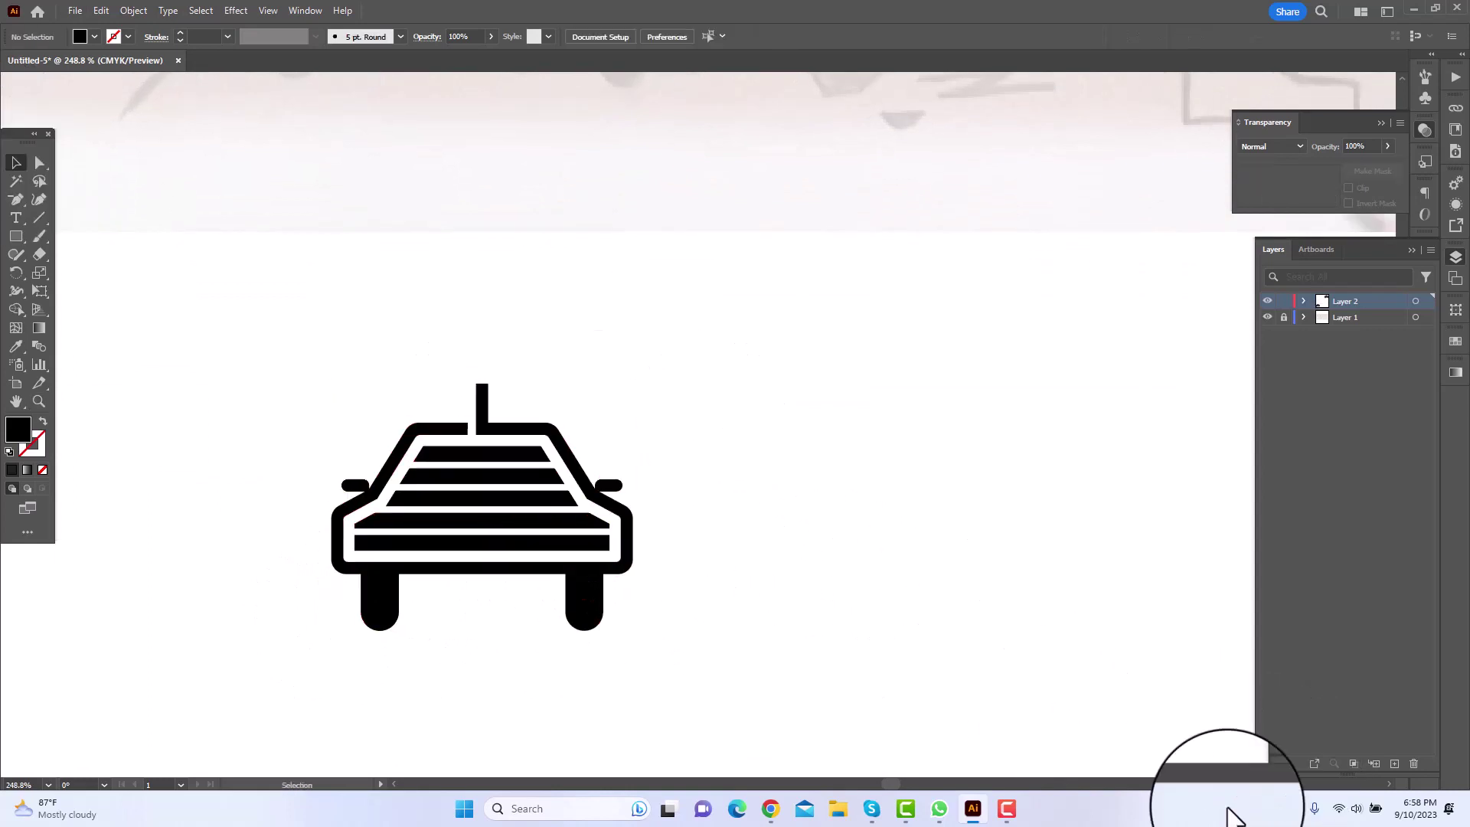
Draw a narrow black triangle beside the copied car with the Pen tool and combine it with a rotated copy into a lightning bolt.
{"action": "left_click", "coordinate": [15, 198]}
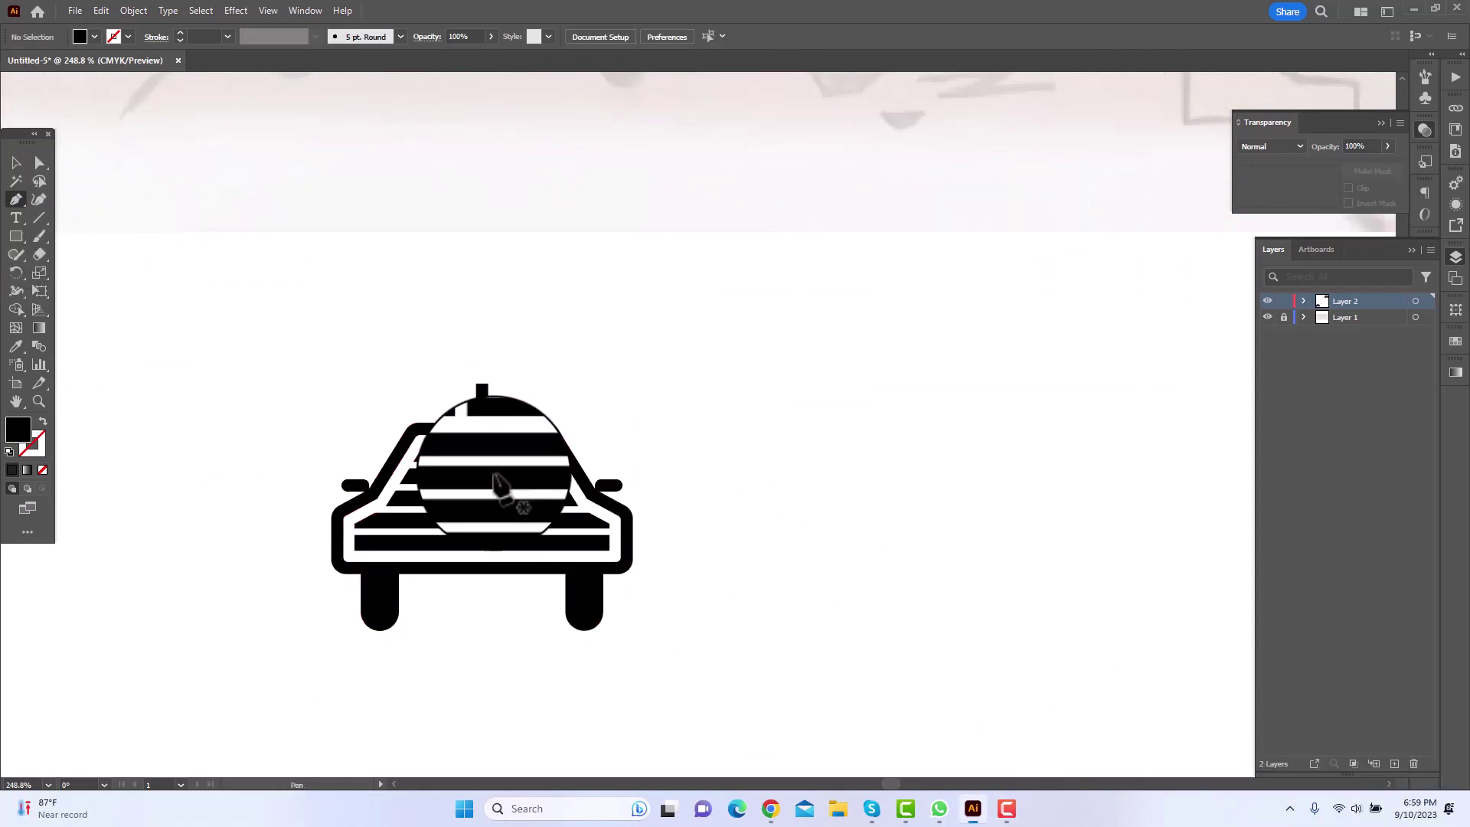
{"action": "left_click_drag", "start_coordinate": [494, 476], "coordinate": [802, 428]}
{"action": "left_click_drag", "start_coordinate": [825, 496], "coordinate": [813, 504]}
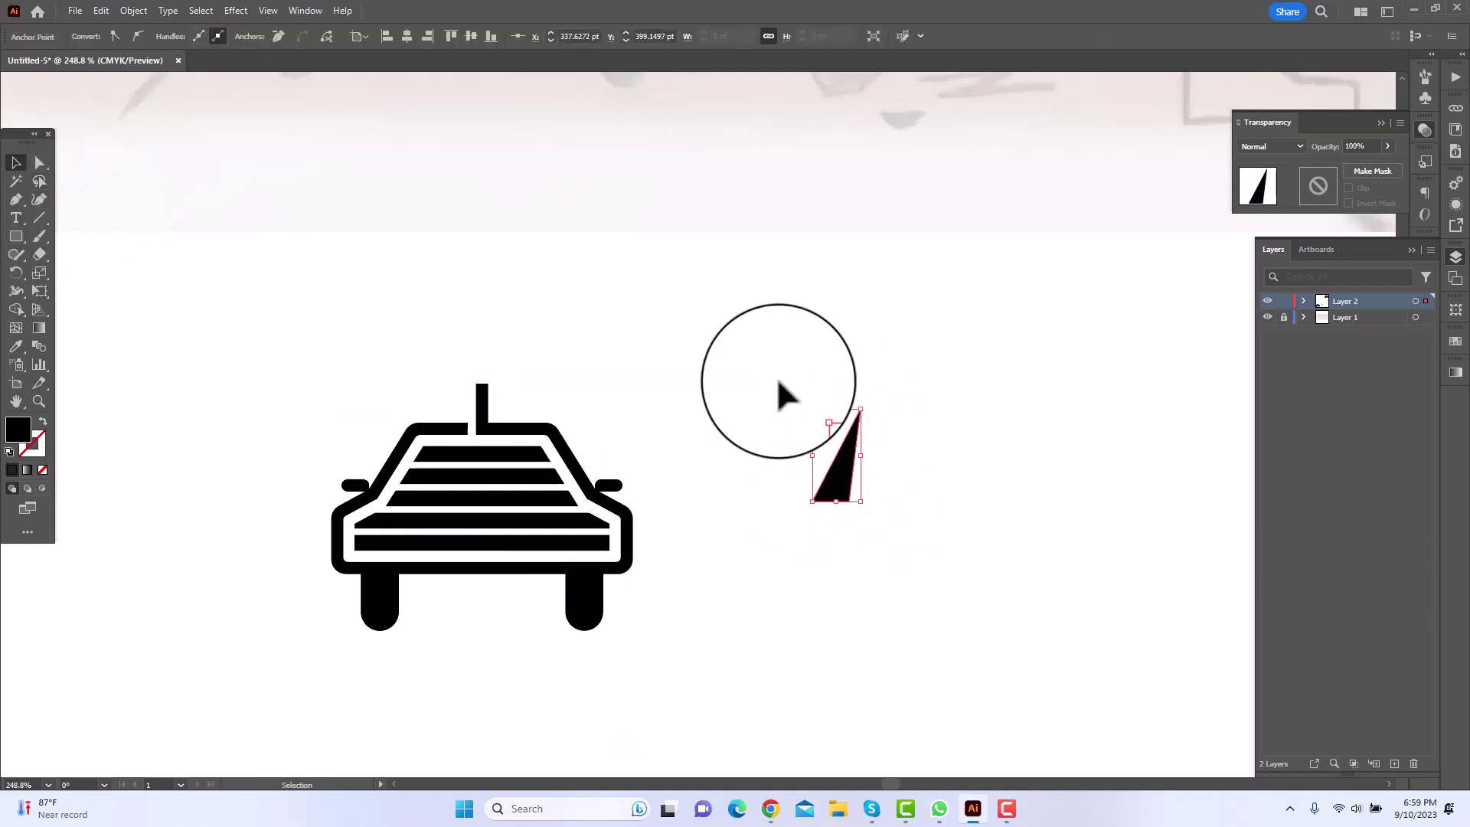
{"action": "left_click_drag", "start_coordinate": [840, 465], "coordinate": [868, 487]}
{"action": "left_click", "coordinate": [948, 552]}
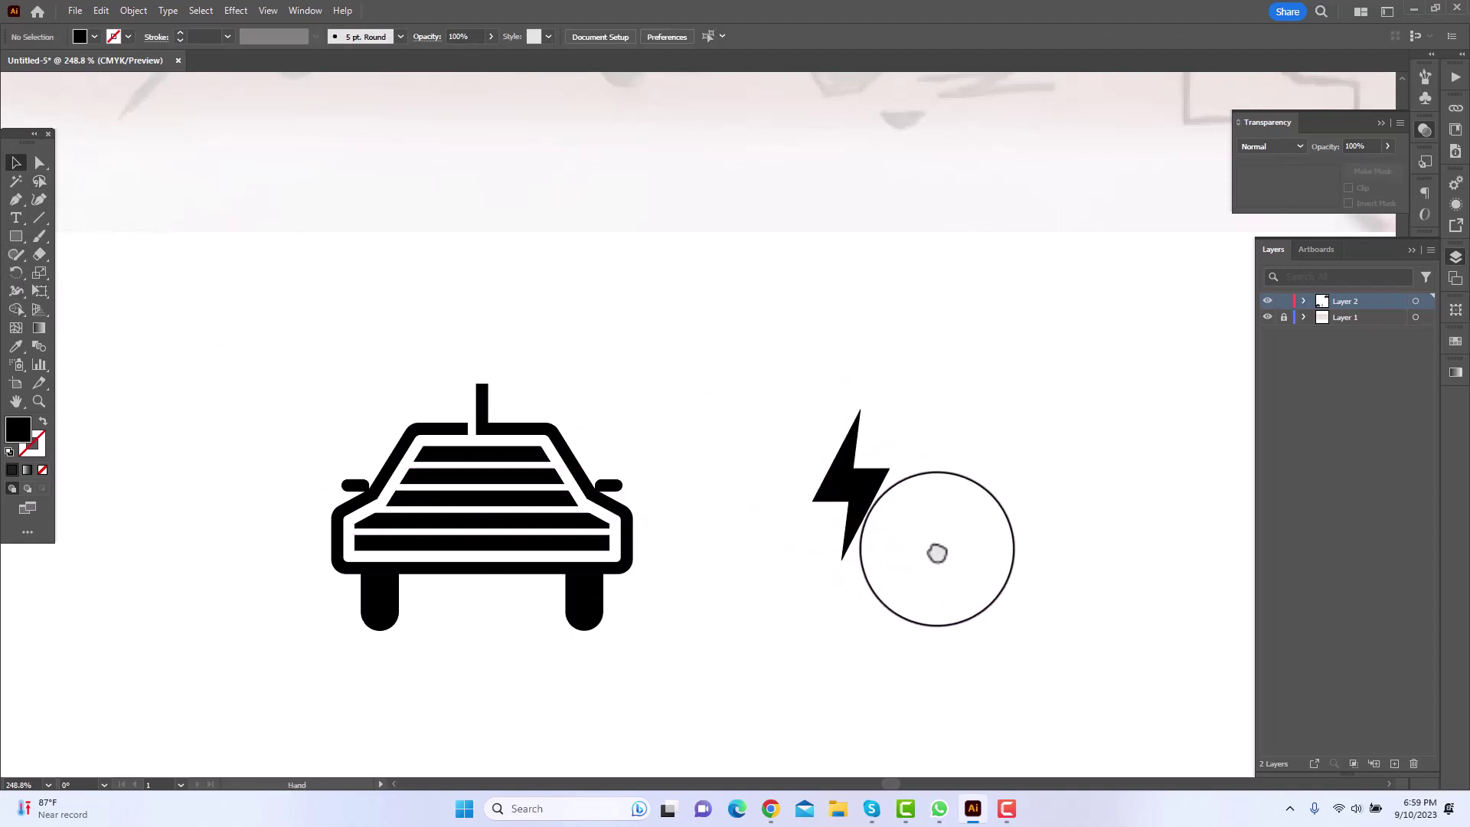
Unite the two triangles into a single lightning bolt shape with Pathfinder.
{"action": "left_click_drag", "start_coordinate": [935, 550], "coordinate": [793, 396]}
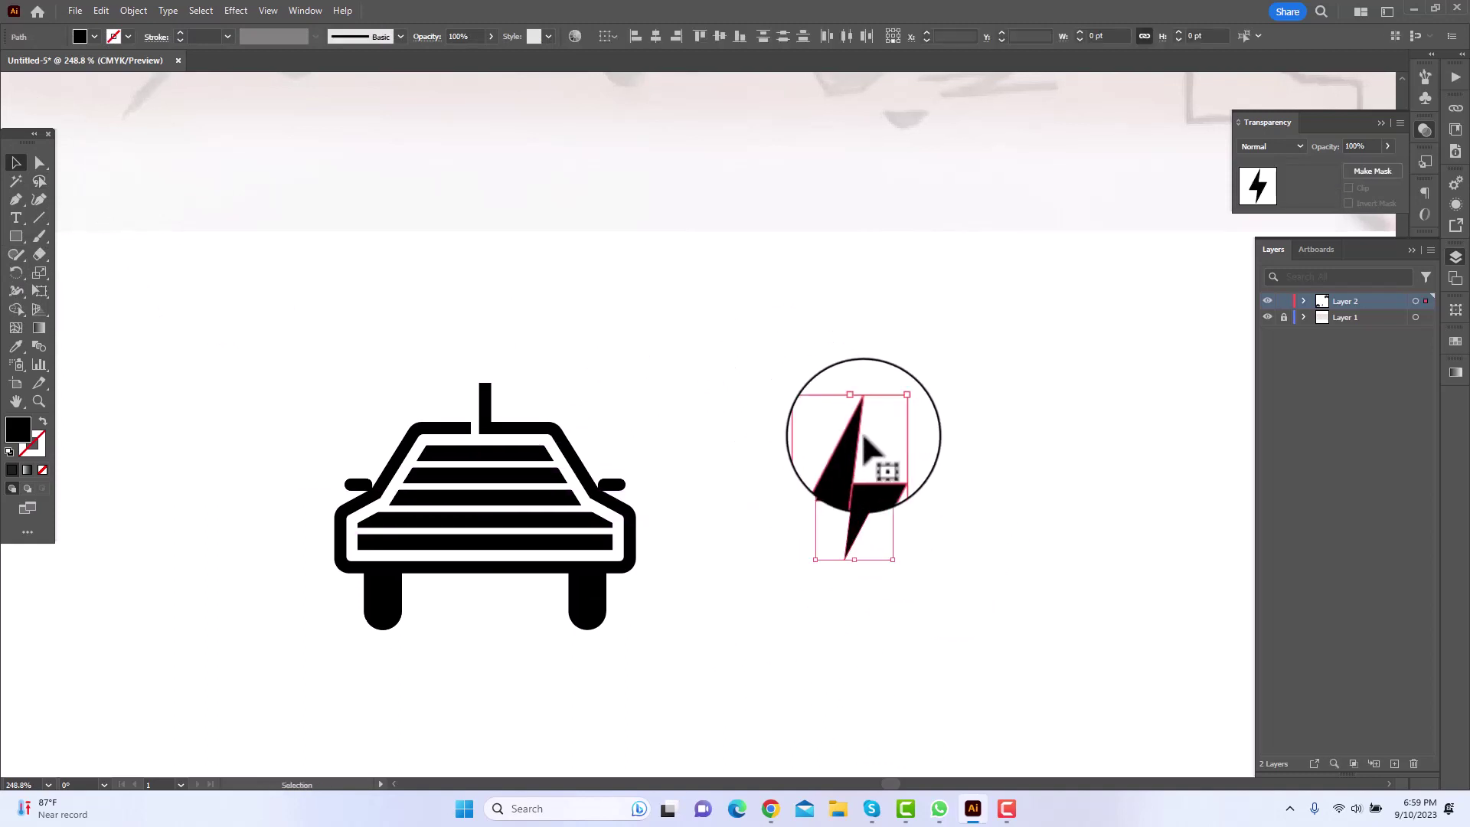
{"action": "left_click", "coordinate": [313, 11]}
{"action": "left_click", "coordinate": [322, 222]}
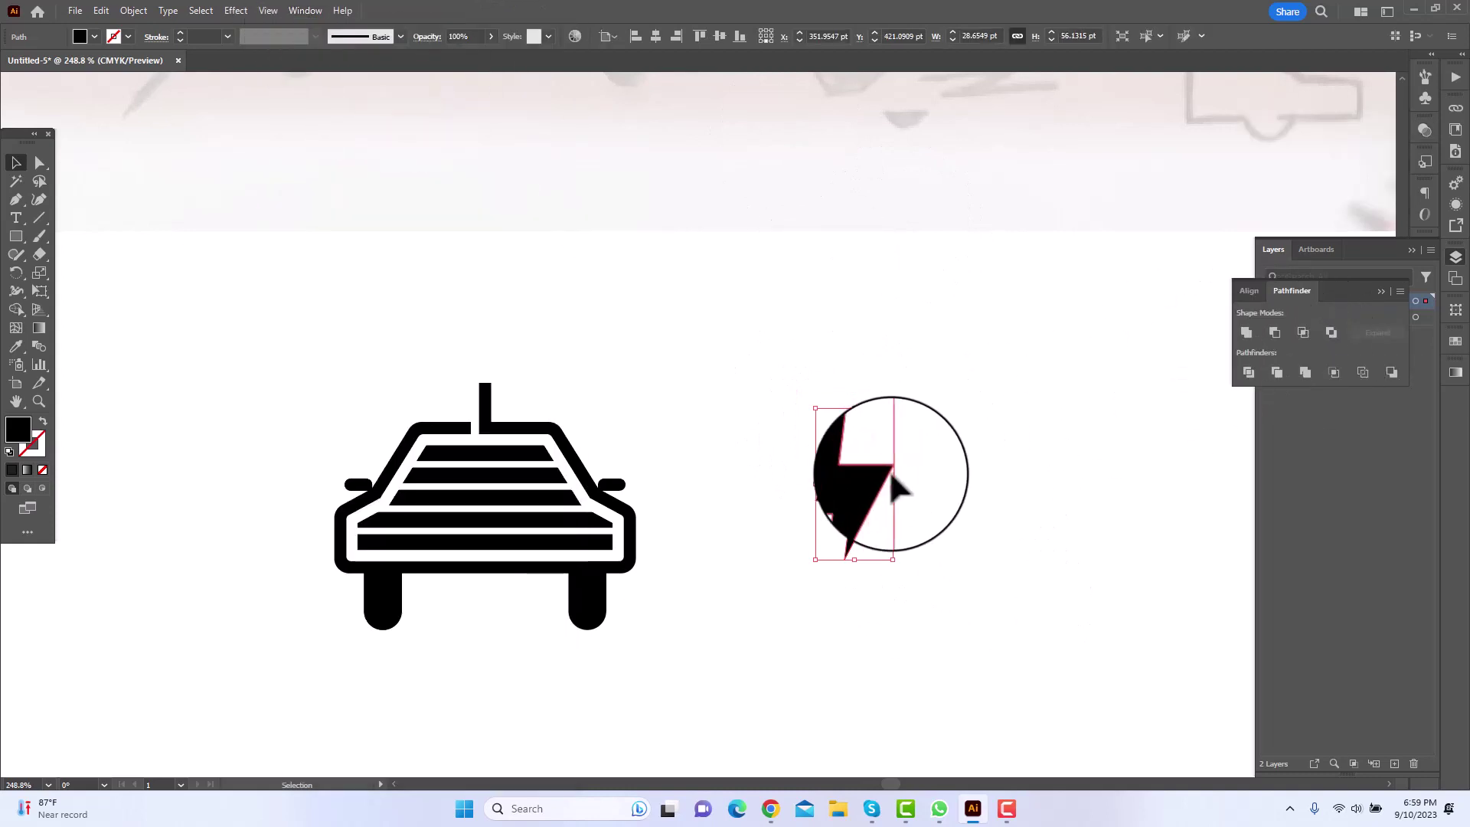
Reshape the lightning bolt by adjusting its tip and inner corner anchor points into an even zigzag.
{"action": "key", "text": "a"}
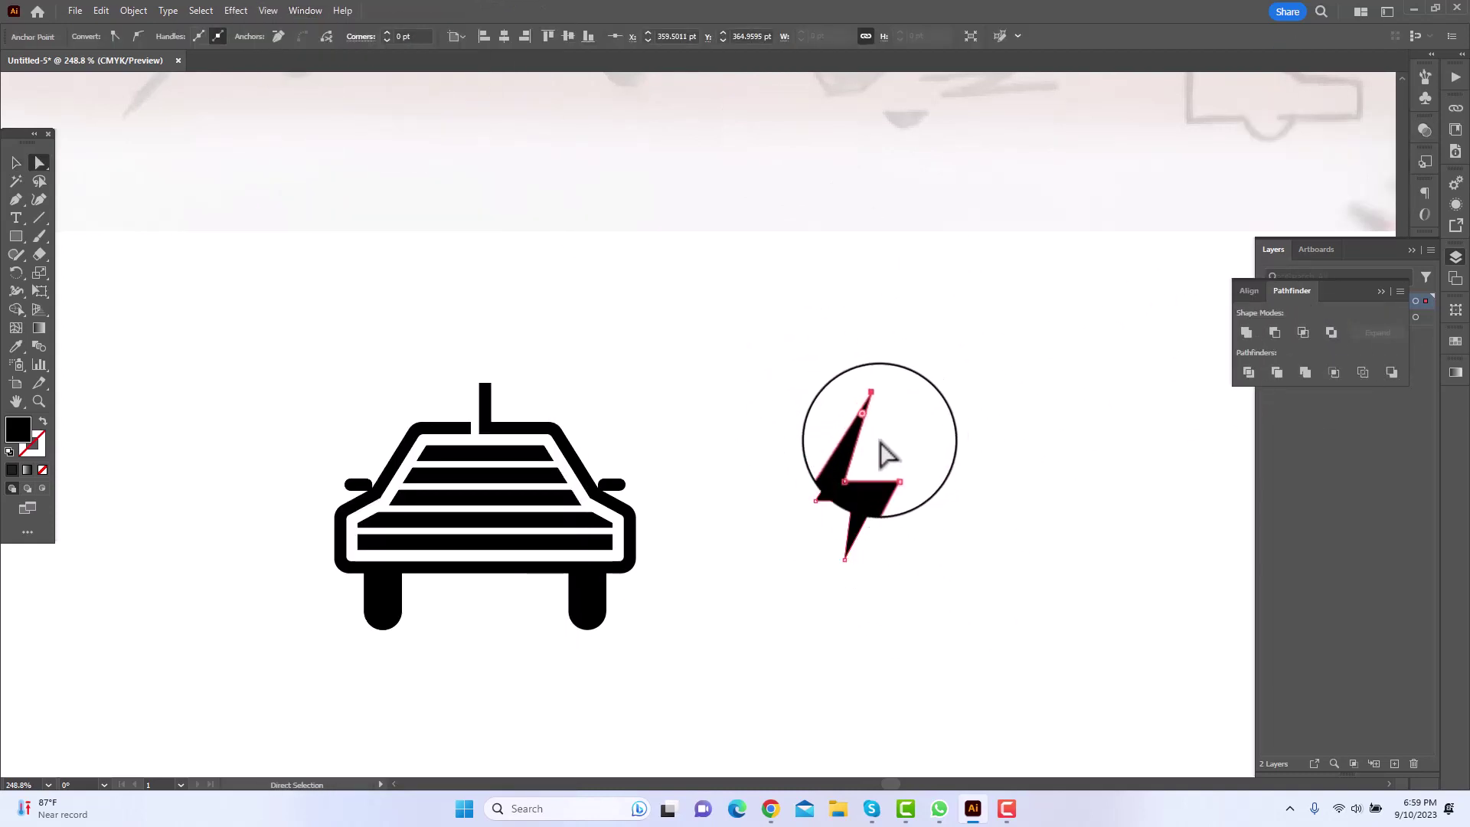
{"action": "left_click", "coordinate": [984, 512]}
{"action": "scroll", "coordinate": [984, 512], "scroll_direction": "up", "scroll_amount": 1}
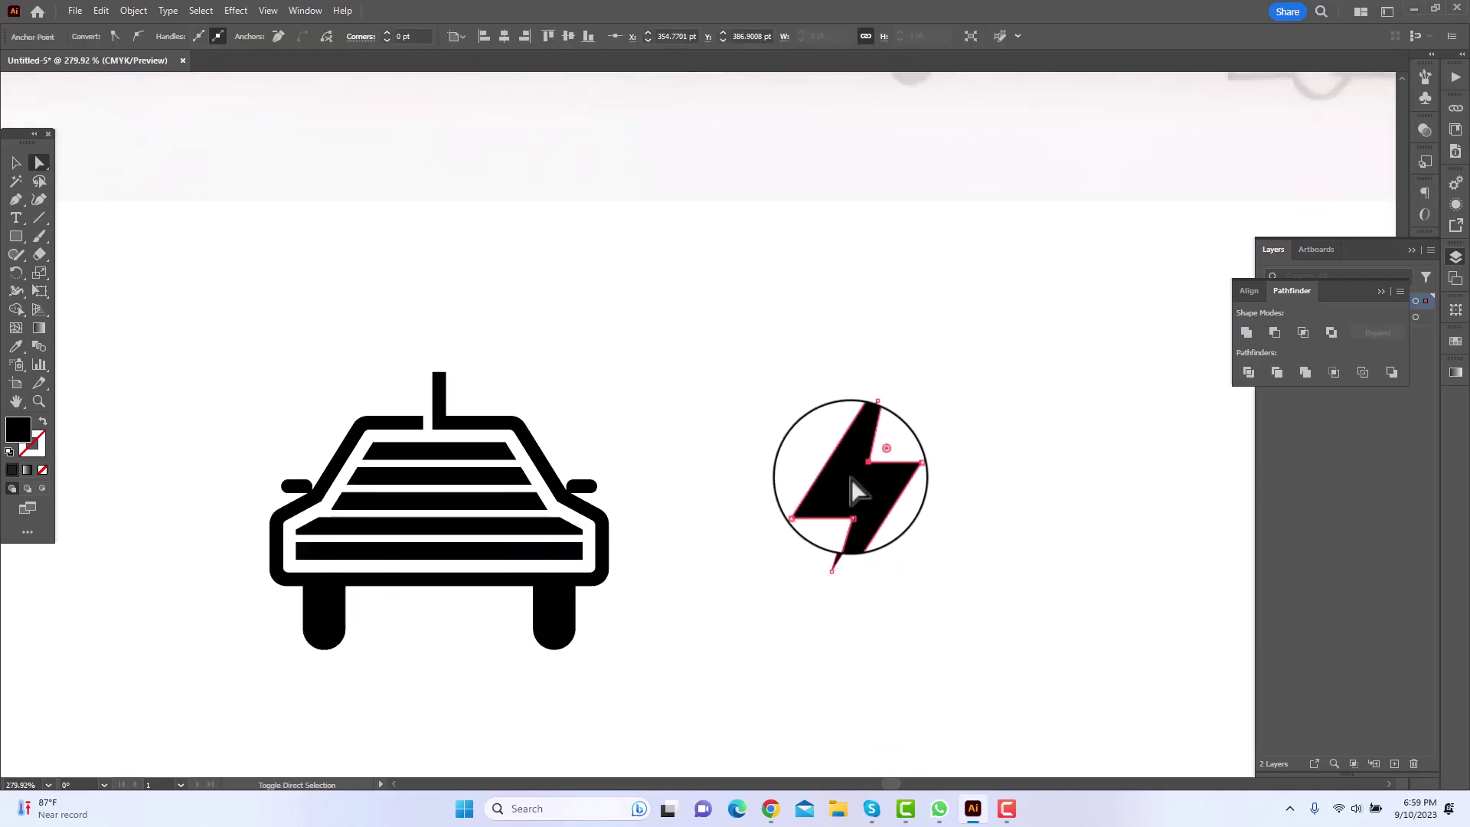
{"action": "left_click_drag", "start_coordinate": [850, 478], "coordinate": [903, 482]}
{"action": "key", "text": "ctrl+space"}
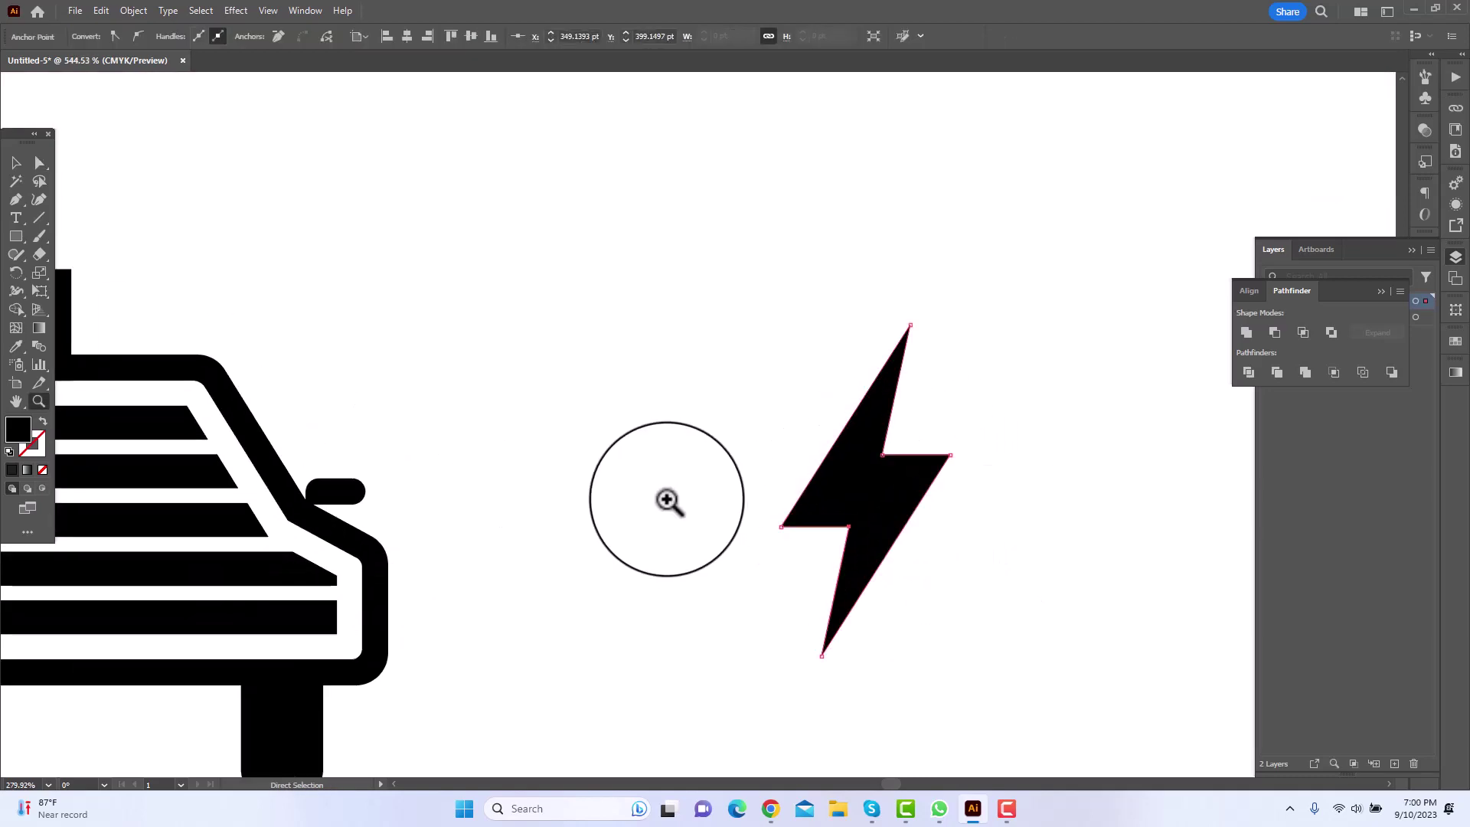
{"action": "mouse_move", "coordinate": [867, 543]}
{"action": "left_mouse_down"}
{"action": "mouse_move", "coordinate": [896, 513]}
{"action": "mouse_move", "coordinate": [866, 447]}
{"action": "mouse_move", "coordinate": [866, 534]}
{"action": "left_mouse_up"}
{"action": "key", "text": "ctrl+space"}
{"action": "left_click_drag", "start_coordinate": [993, 591], "coordinate": [738, 620]}
{"action": "left_click", "coordinate": [807, 581]}
Place the bolt over the copied car's bars in white and scale it to about 18.3 by 38.6 pt, spanning all five bars.
{"action": "left_click", "coordinate": [16, 163]}
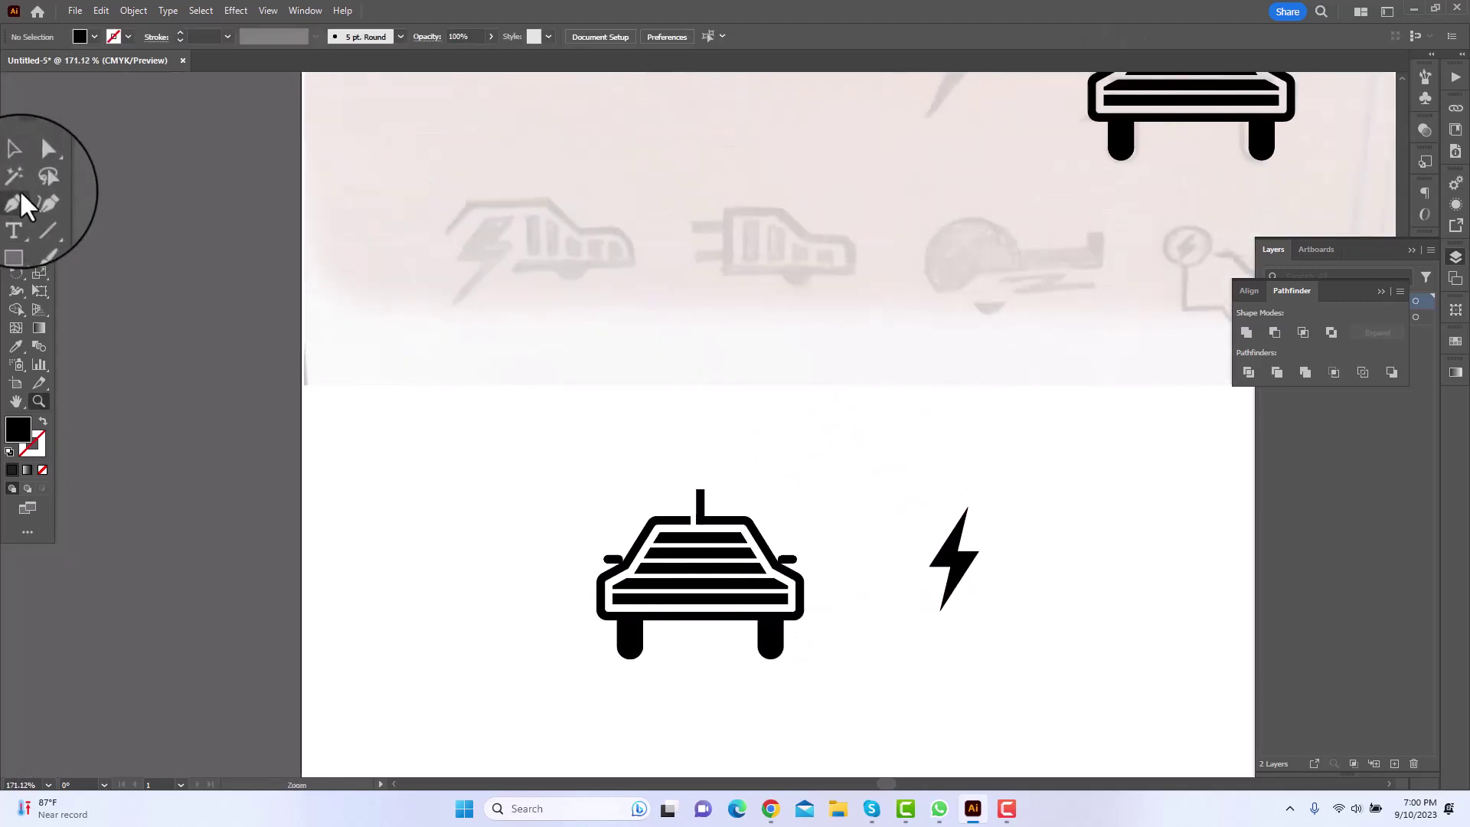
{"action": "left_click_drag", "start_coordinate": [966, 570], "coordinate": [946, 643]}
{"action": "left_click", "coordinate": [894, 593]}
{"action": "key", "text": "ctrl+space"}
{"action": "left_click", "coordinate": [16, 163]}
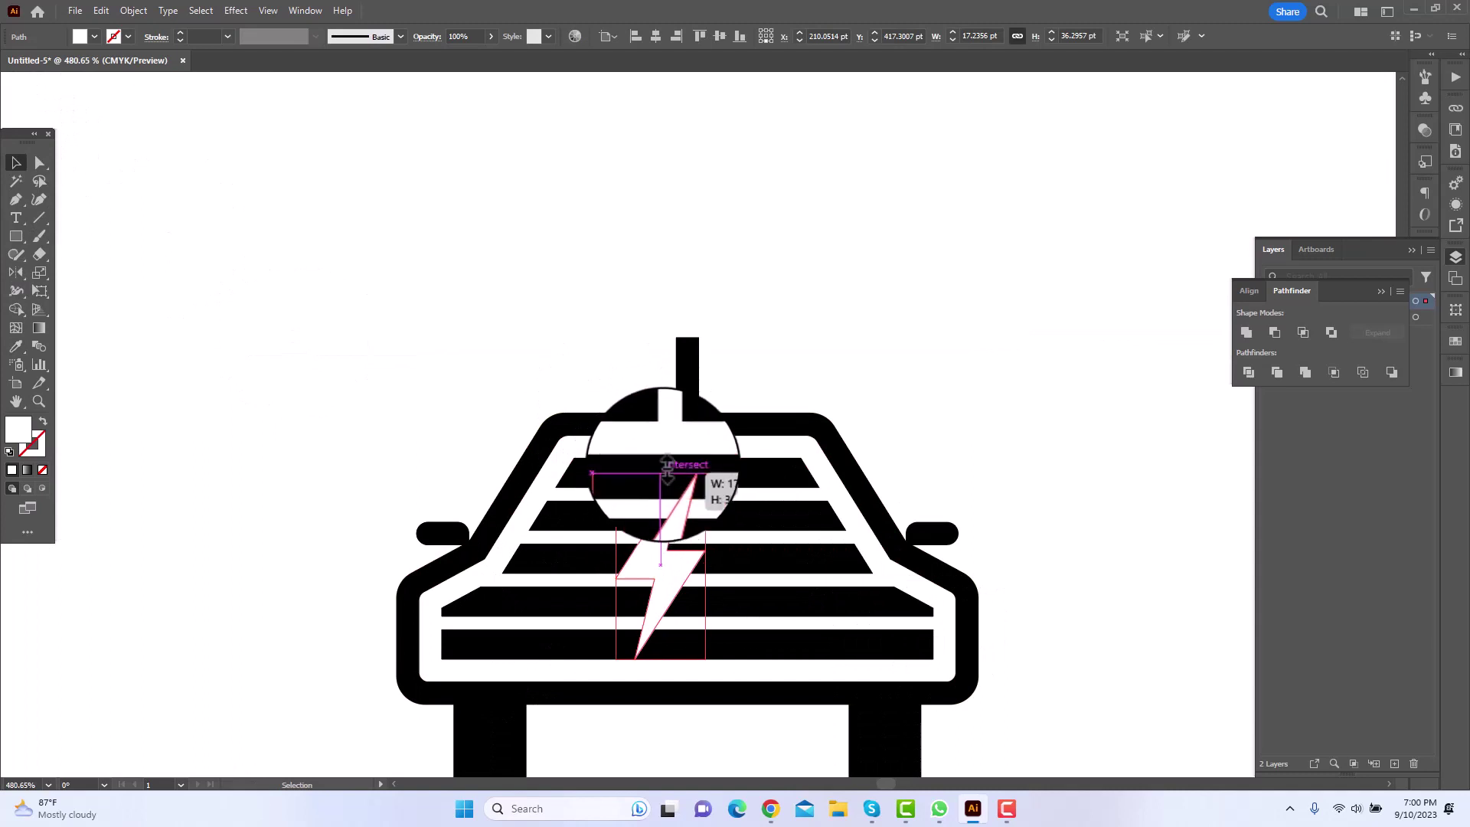
{"action": "left_click_drag", "start_coordinate": [660, 658], "coordinate": [666, 657]}
{"action": "left_click", "coordinate": [765, 597], "text": "shift"}
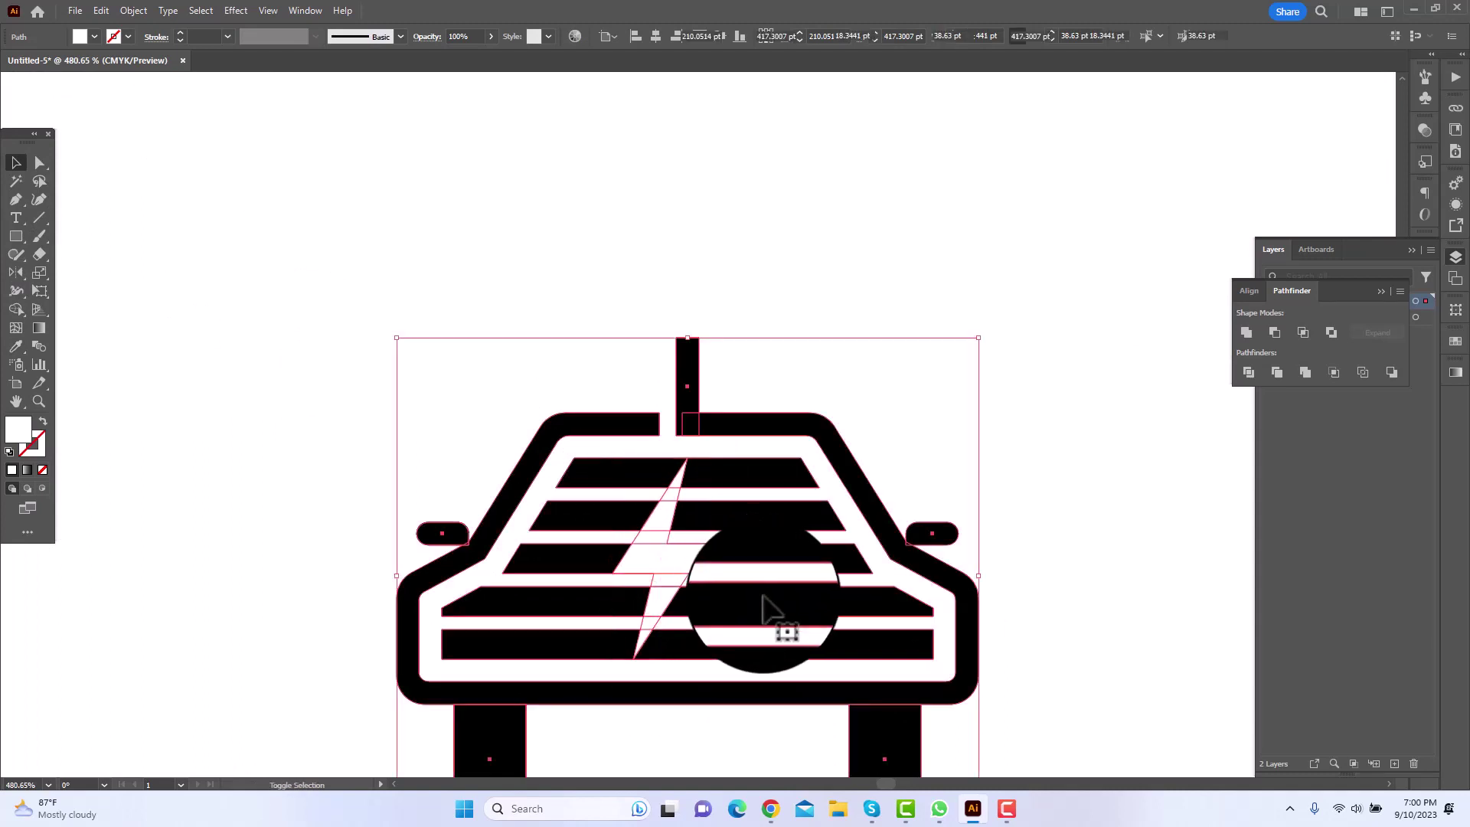
{"action": "left_click", "coordinate": [849, 245]}
Align the bolt's side corner points with the top and bottom edges of the third bar.
{"action": "key", "text": "z"}
{"action": "left_click_drag", "start_coordinate": [762, 291], "coordinate": [226, 349]}
{"action": "left_click_drag", "start_coordinate": [769, 299], "coordinate": [1096, 397]}
{"action": "left_click_drag", "start_coordinate": [887, 369], "coordinate": [1117, 480]}
{"action": "left_click_drag", "start_coordinate": [304, 340], "coordinate": [646, 450]}
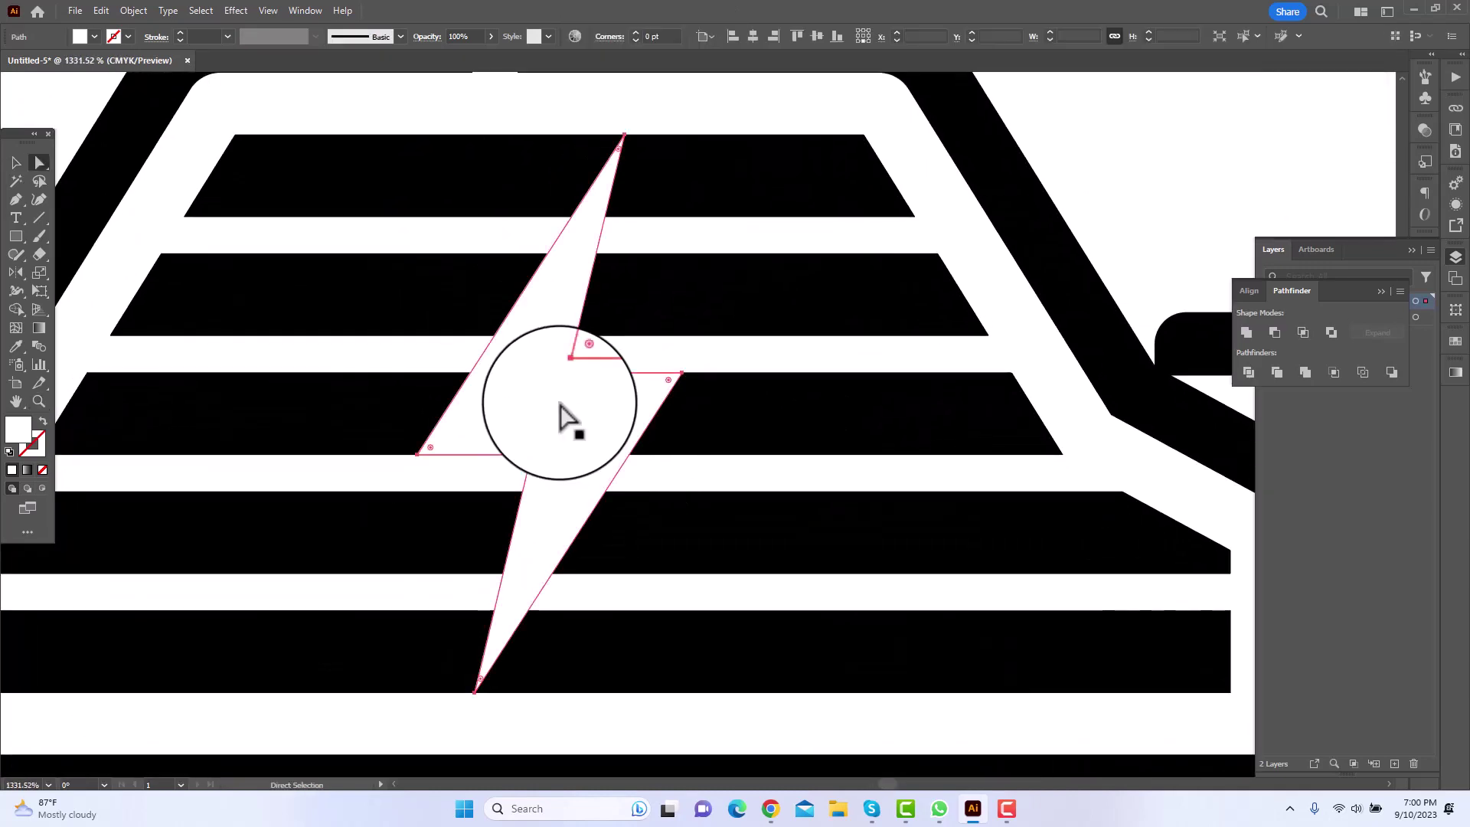
{"action": "key", "text": "ctrl+y"}
{"action": "key", "text": "ctrl+y"}
{"action": "key", "text": "ctrl+space"}
{"action": "left_click_drag", "start_coordinate": [643, 387], "coordinate": [744, 416]}
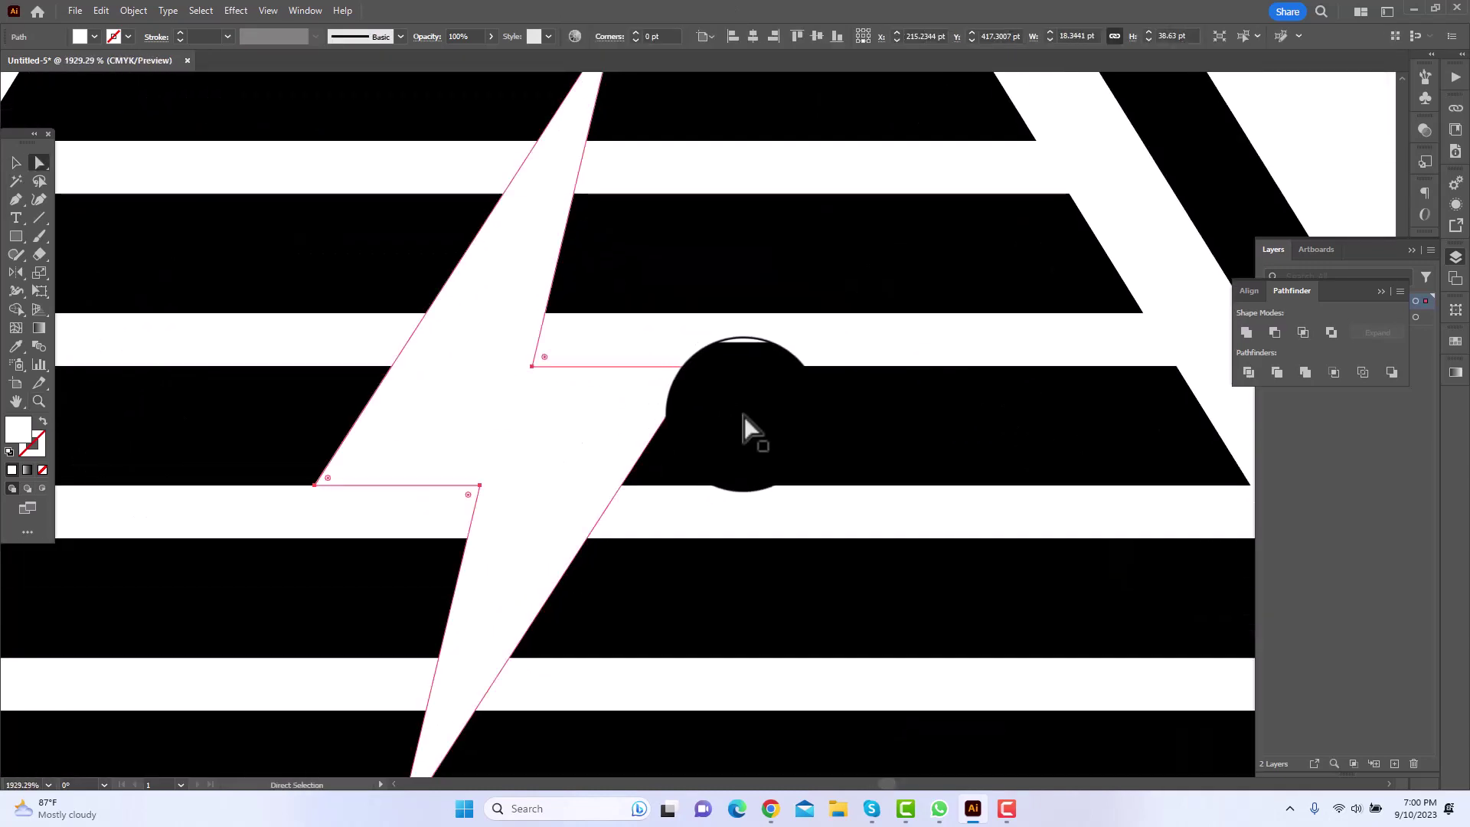
Center the bolt on the car and spread its end tips along the top bar's upper edge and the bottom bar's lower edge.
{"action": "left_click", "coordinate": [744, 416], "text": "shift"}
{"action": "key", "text": "space"}
{"action": "left_click_drag", "start_coordinate": [623, 425], "coordinate": [720, 598]}
{"action": "left_click", "coordinate": [735, 452], "text": "shift"}
{"action": "left_click", "coordinate": [722, 606], "text": "shift"}
{"action": "left_click", "coordinate": [764, 278], "text": "shift"}
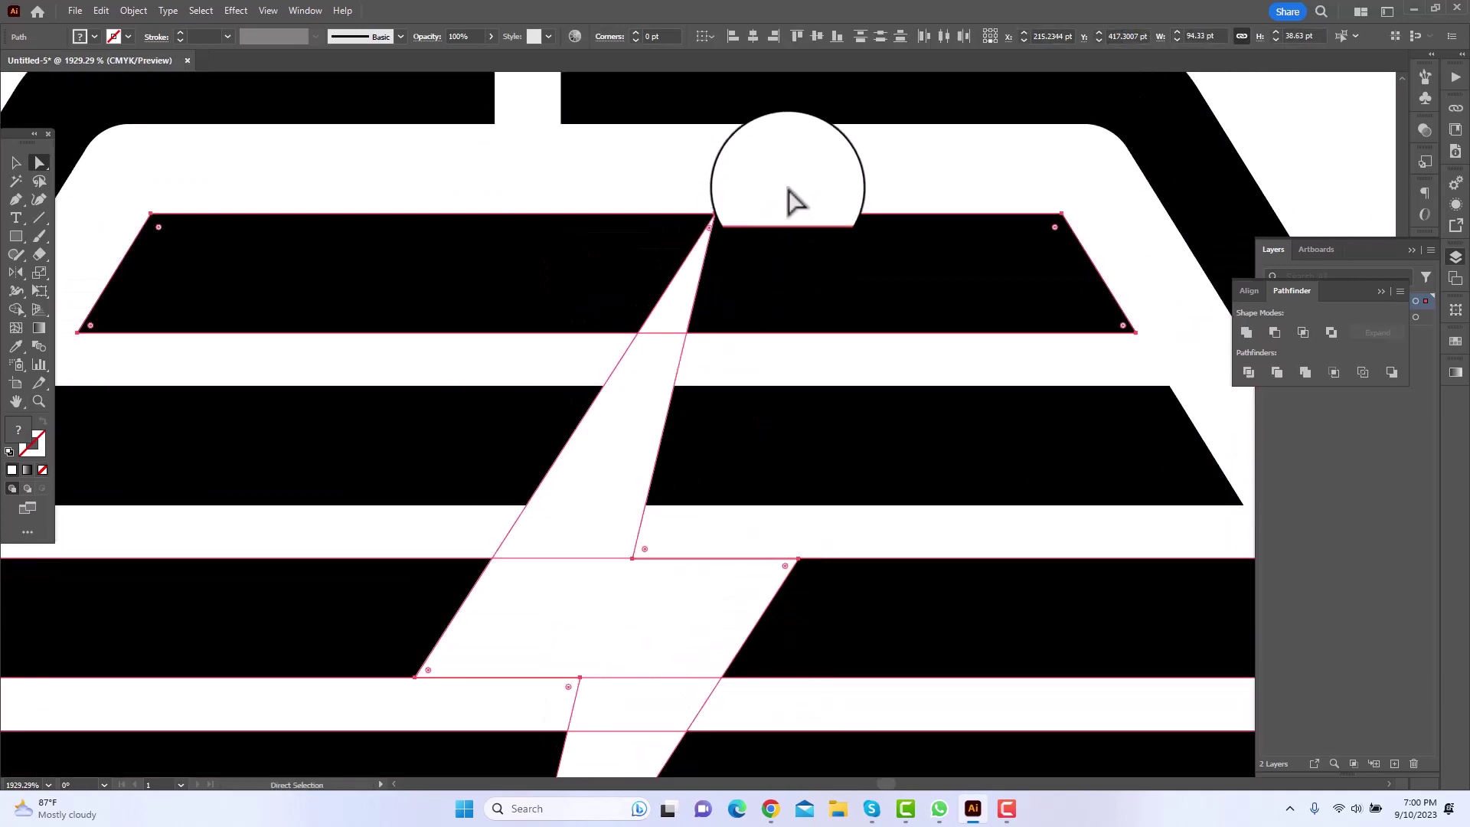
{"action": "left_click", "coordinate": [789, 188]}
{"action": "left_click_drag", "start_coordinate": [685, 256], "coordinate": [134, 338]}
{"action": "left_click_drag", "start_coordinate": [681, 230], "coordinate": [982, 344]}
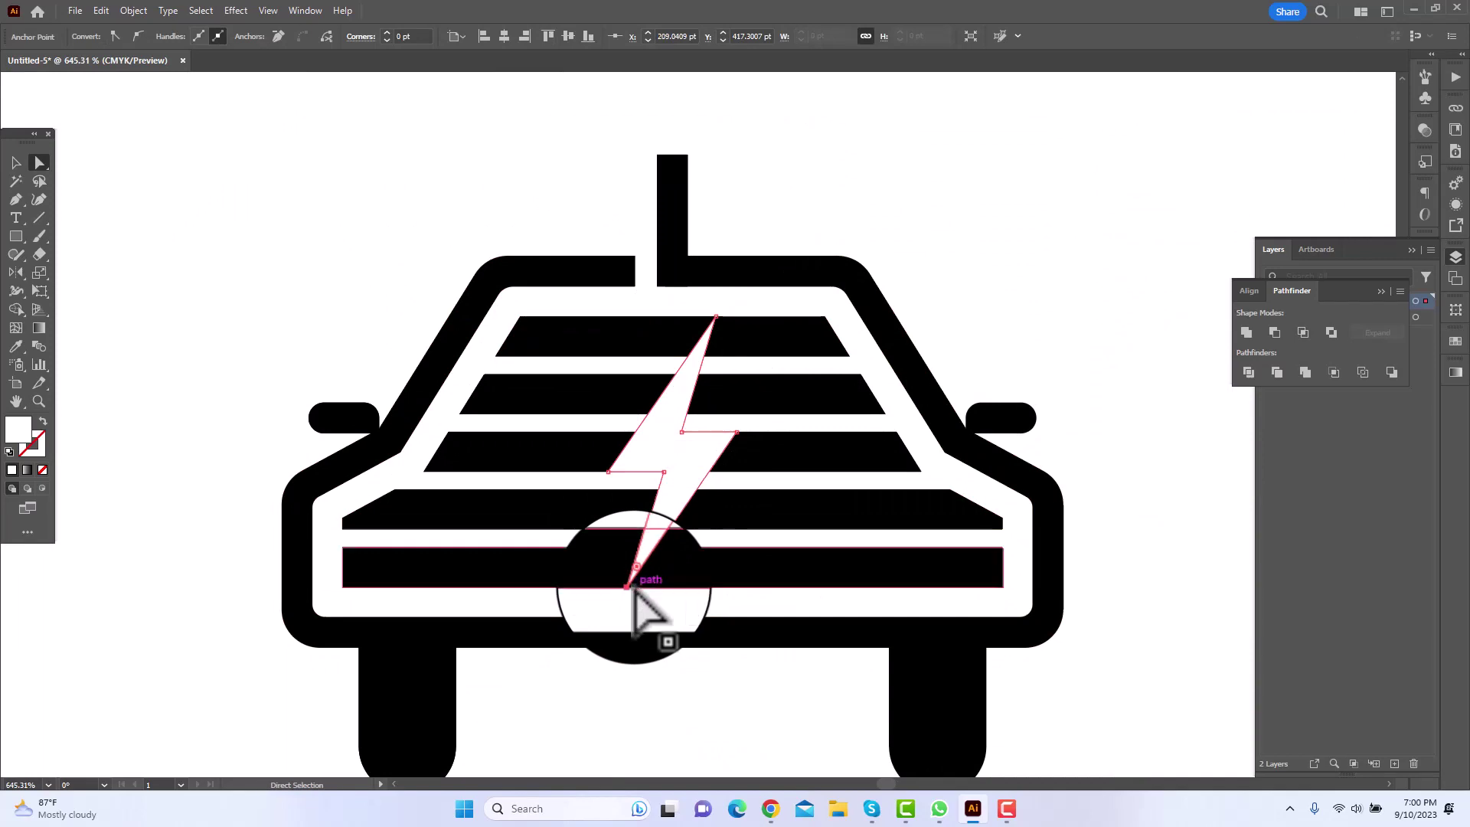
{"action": "left_click", "coordinate": [1041, 251]}
Widen the middle of the bolt by moving its left and right corner points outward.
{"action": "left_click_drag", "start_coordinate": [999, 299], "coordinate": [692, 345]}
{"action": "left_click_drag", "start_coordinate": [1102, 485], "coordinate": [655, 640]}
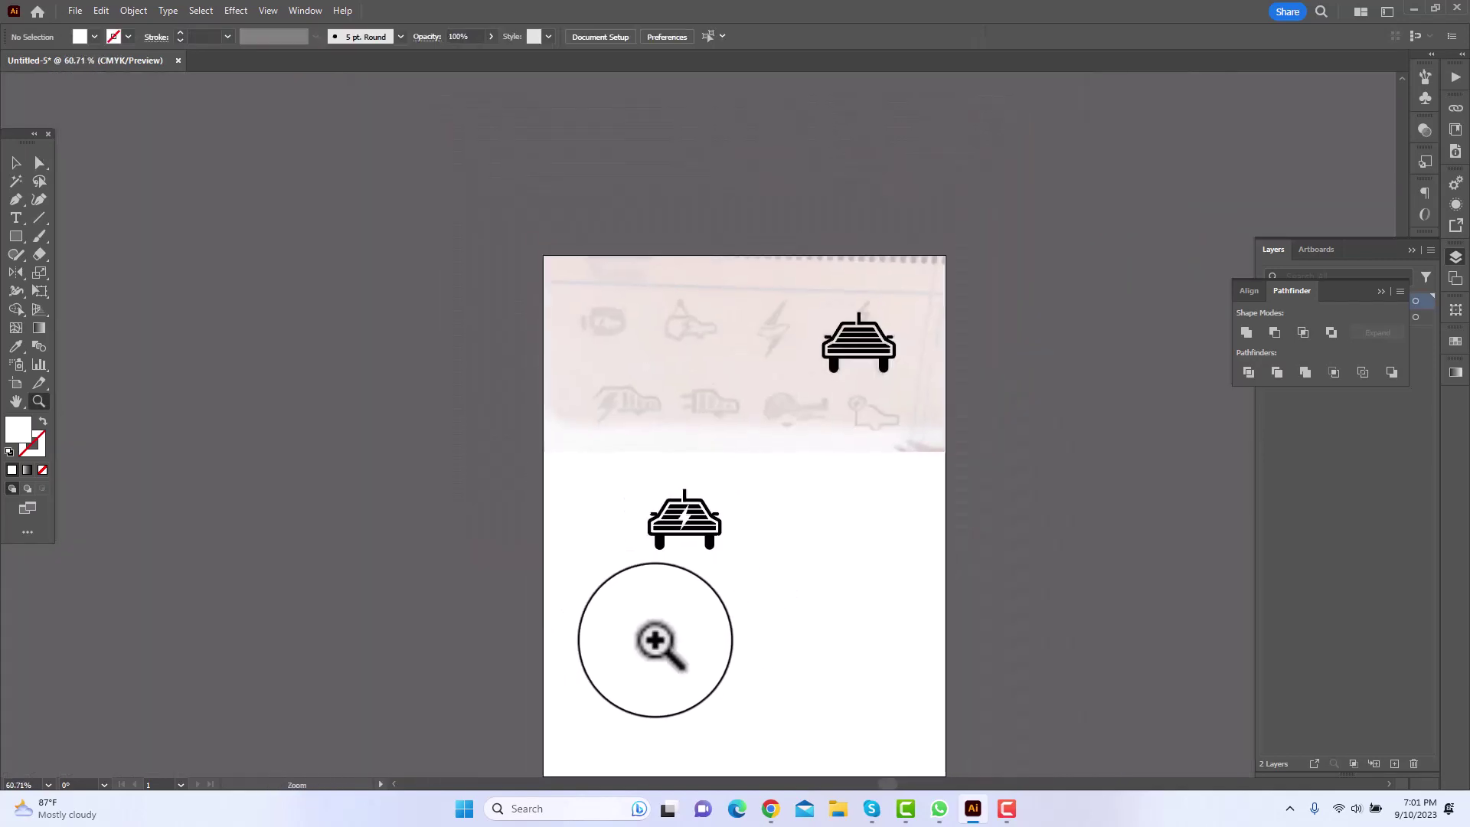
{"action": "left_click_drag", "start_coordinate": [645, 491], "coordinate": [784, 538]}
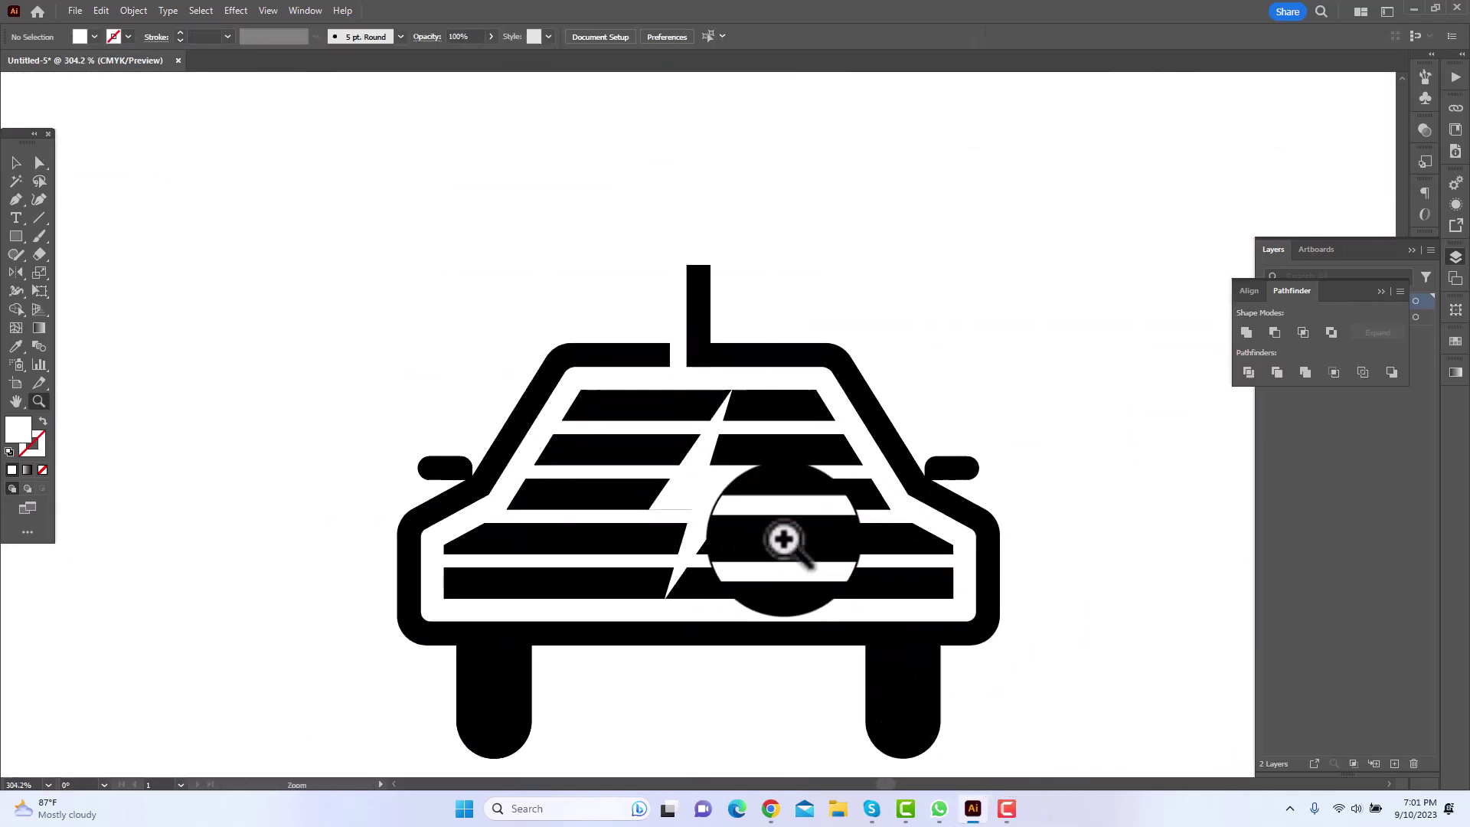
{"action": "left_click_drag", "start_coordinate": [749, 479], "coordinate": [752, 478]}
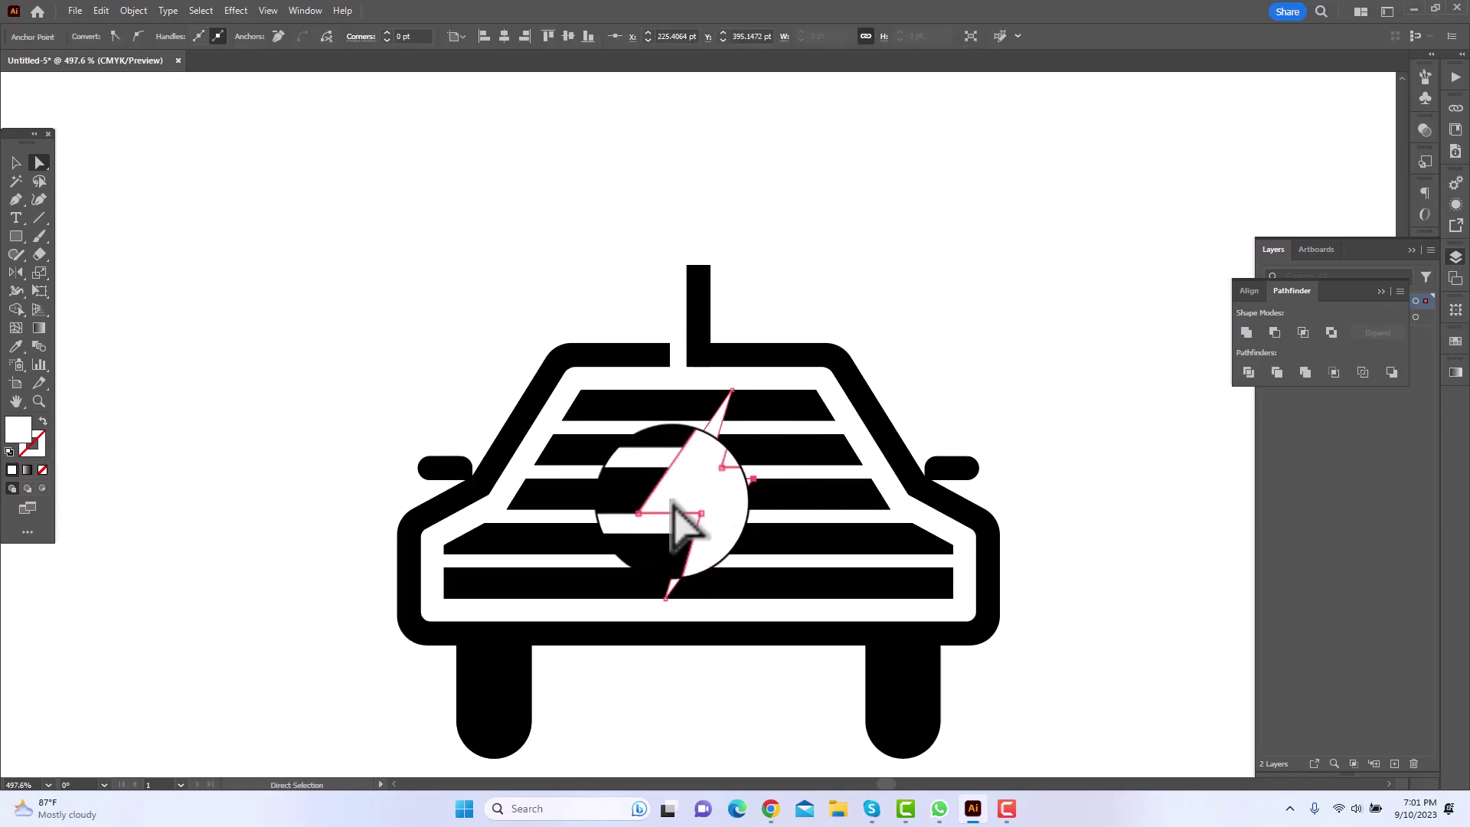
{"action": "key", "text": "Left"}
{"action": "left_click", "coordinate": [1038, 443]}
{"action": "left_click_drag", "start_coordinate": [612, 522], "coordinate": [148, 600]}
{"action": "left_click_drag", "start_coordinate": [479, 633], "coordinate": [751, 643]}
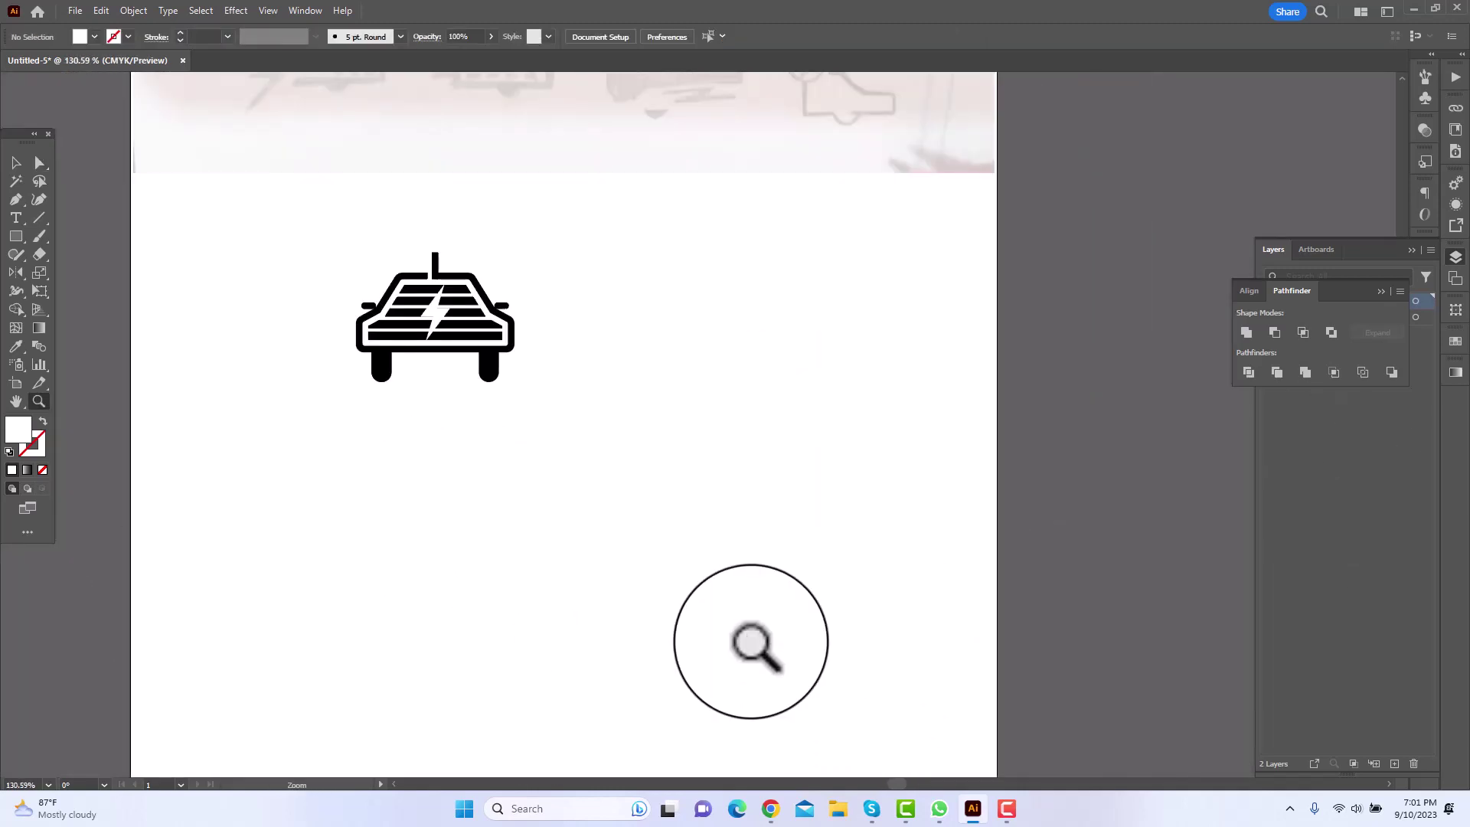
Recolor the second green square a lighter green and the second blue square a lighter blue.
{"action": "left_click_drag", "start_coordinate": [447, 420], "coordinate": [571, 344]}
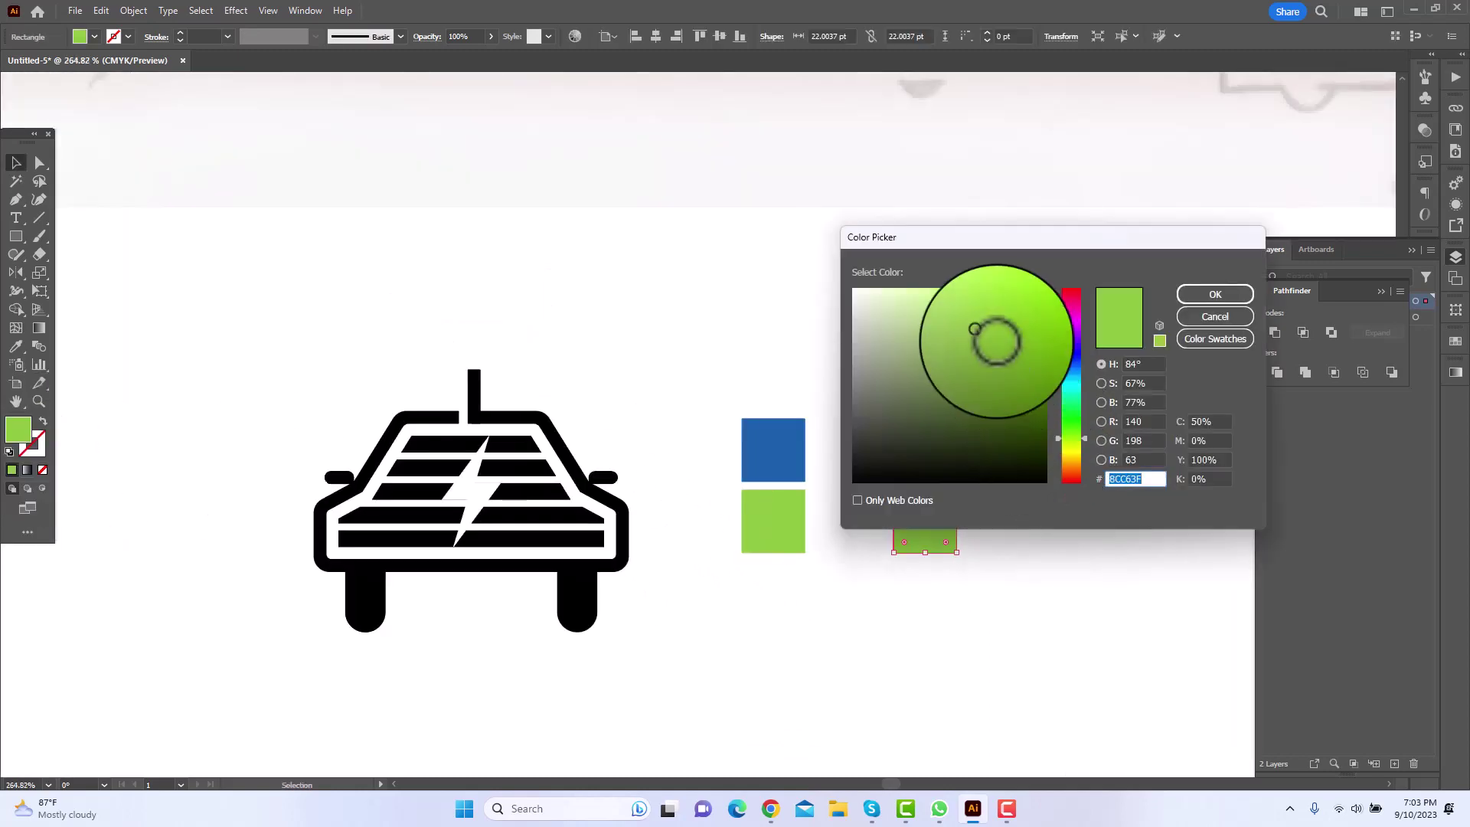
{"action": "left_click_drag", "start_coordinate": [985, 328], "coordinate": [949, 306]}
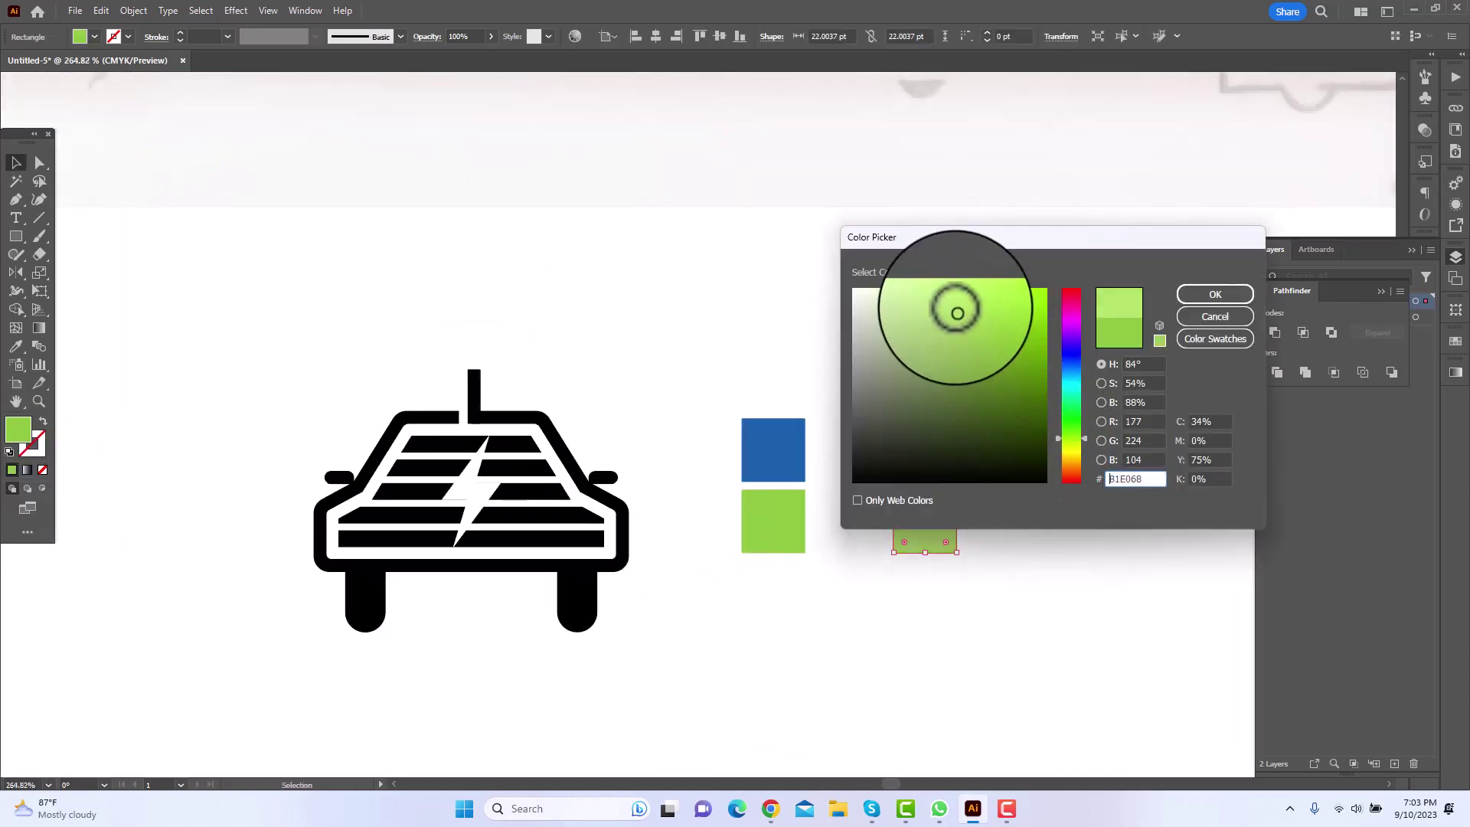
{"action": "left_click", "coordinate": [1236, 295]}
{"action": "left_click", "coordinate": [904, 448]}
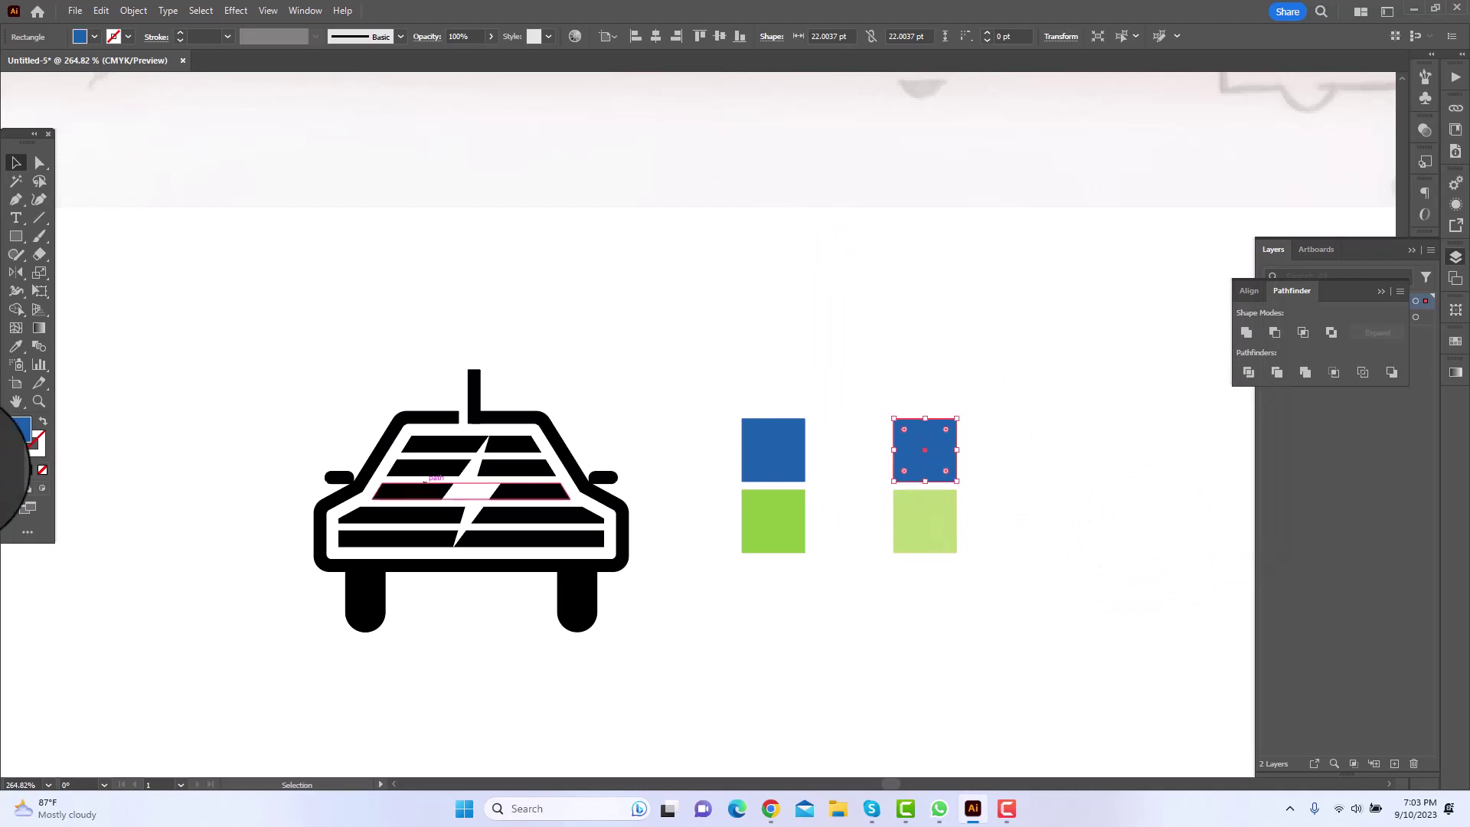
{"action": "double_click", "coordinate": [20, 434]}
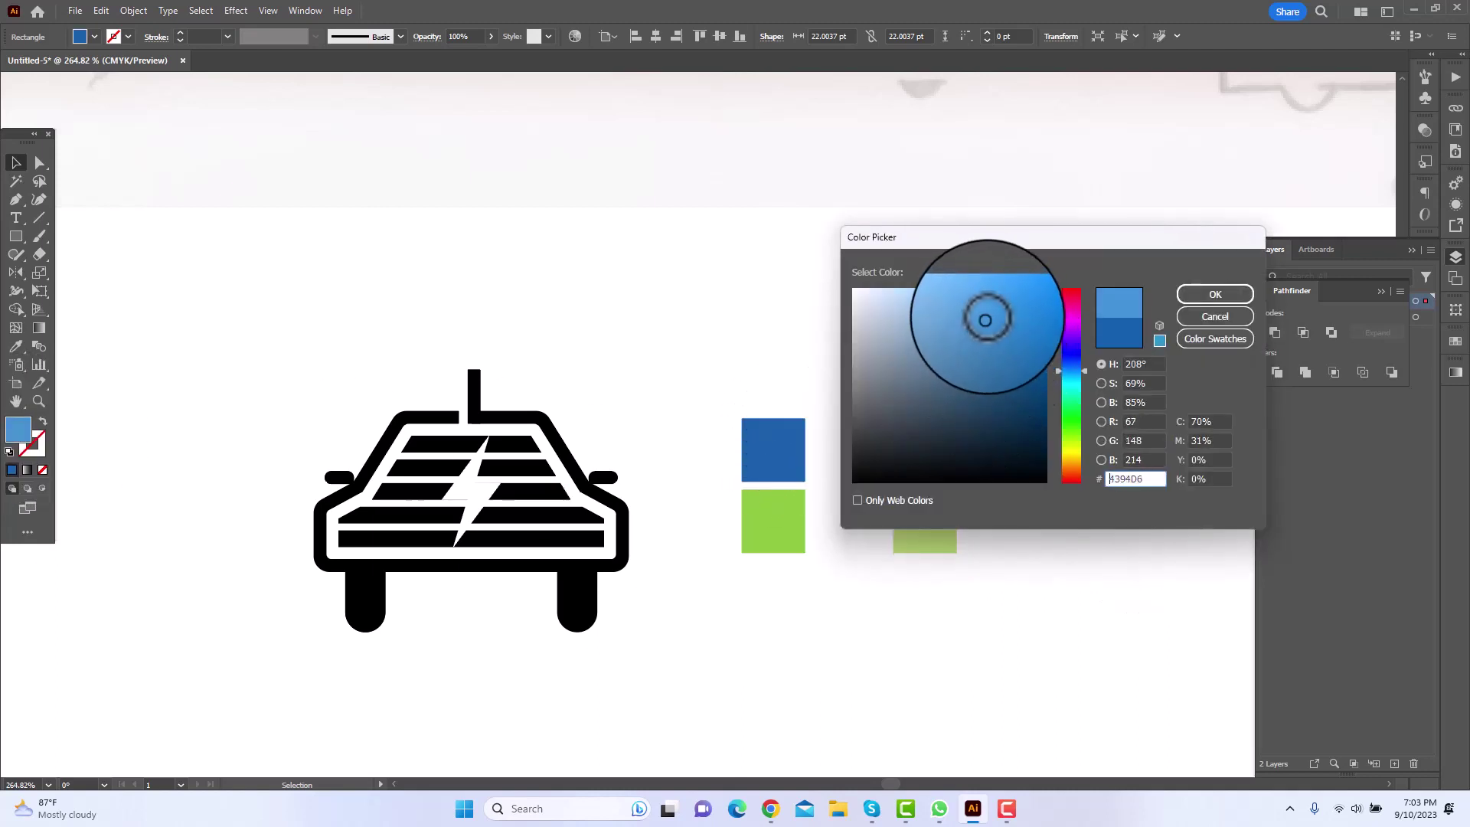
{"action": "key", "text": "Return"}
Create a color group in the swatches from the four blue and green palette squares, keeping the default name.
{"action": "left_click", "coordinate": [925, 522]}
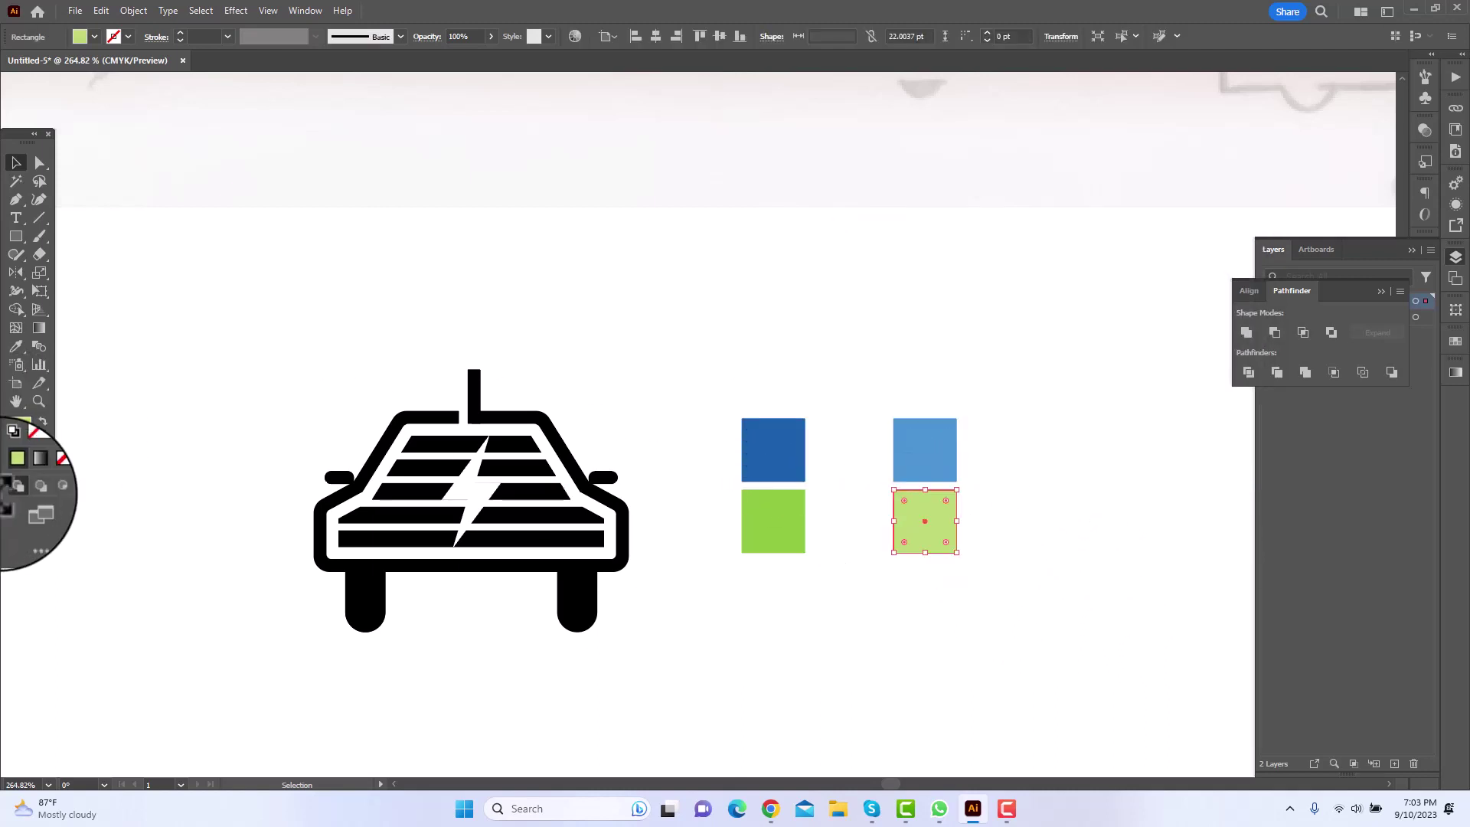
{"action": "left_click_drag", "start_coordinate": [673, 383], "coordinate": [1053, 610]}
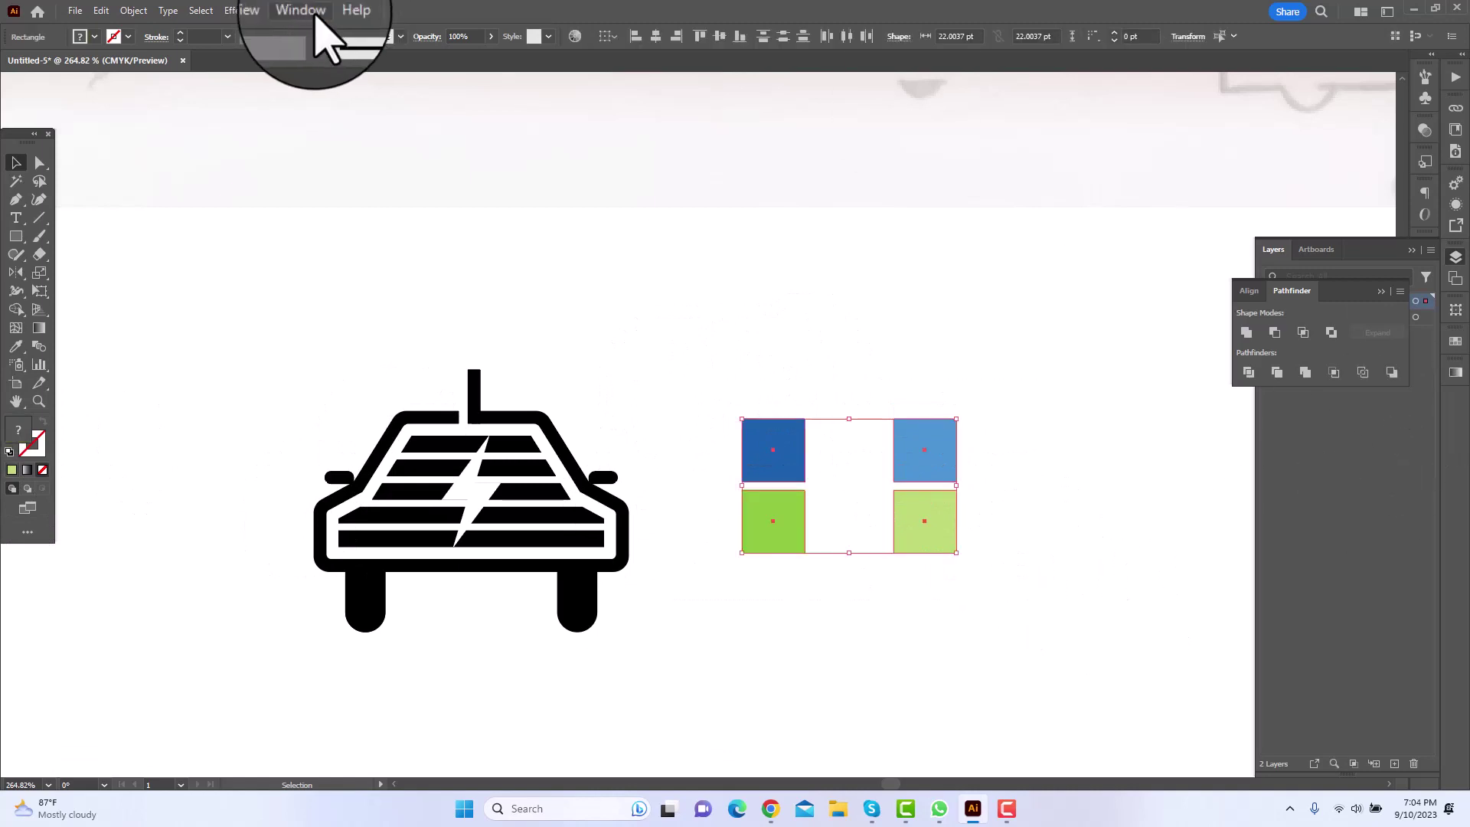
{"action": "left_click", "coordinate": [1455, 341]}
{"action": "left_click", "coordinate": [1380, 718]}
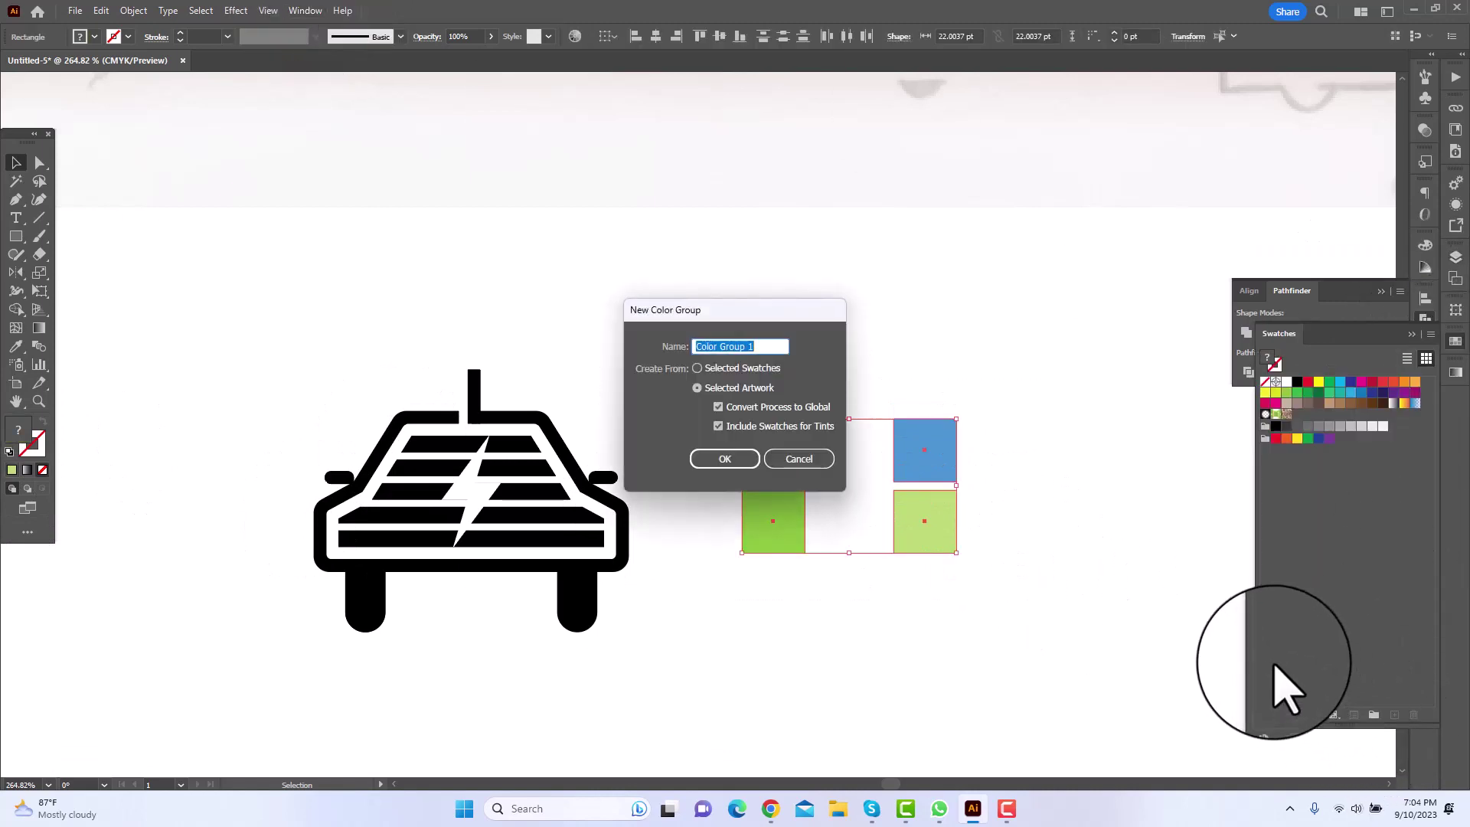
{"action": "key", "text": "Return"}
Ungroup the car artwork, including the nested group at the antenna and roof.
{"action": "scroll", "coordinate": [564, 584], "scroll_direction": "left", "scroll_amount": 1}
{"action": "right_click", "coordinate": [563, 550]}
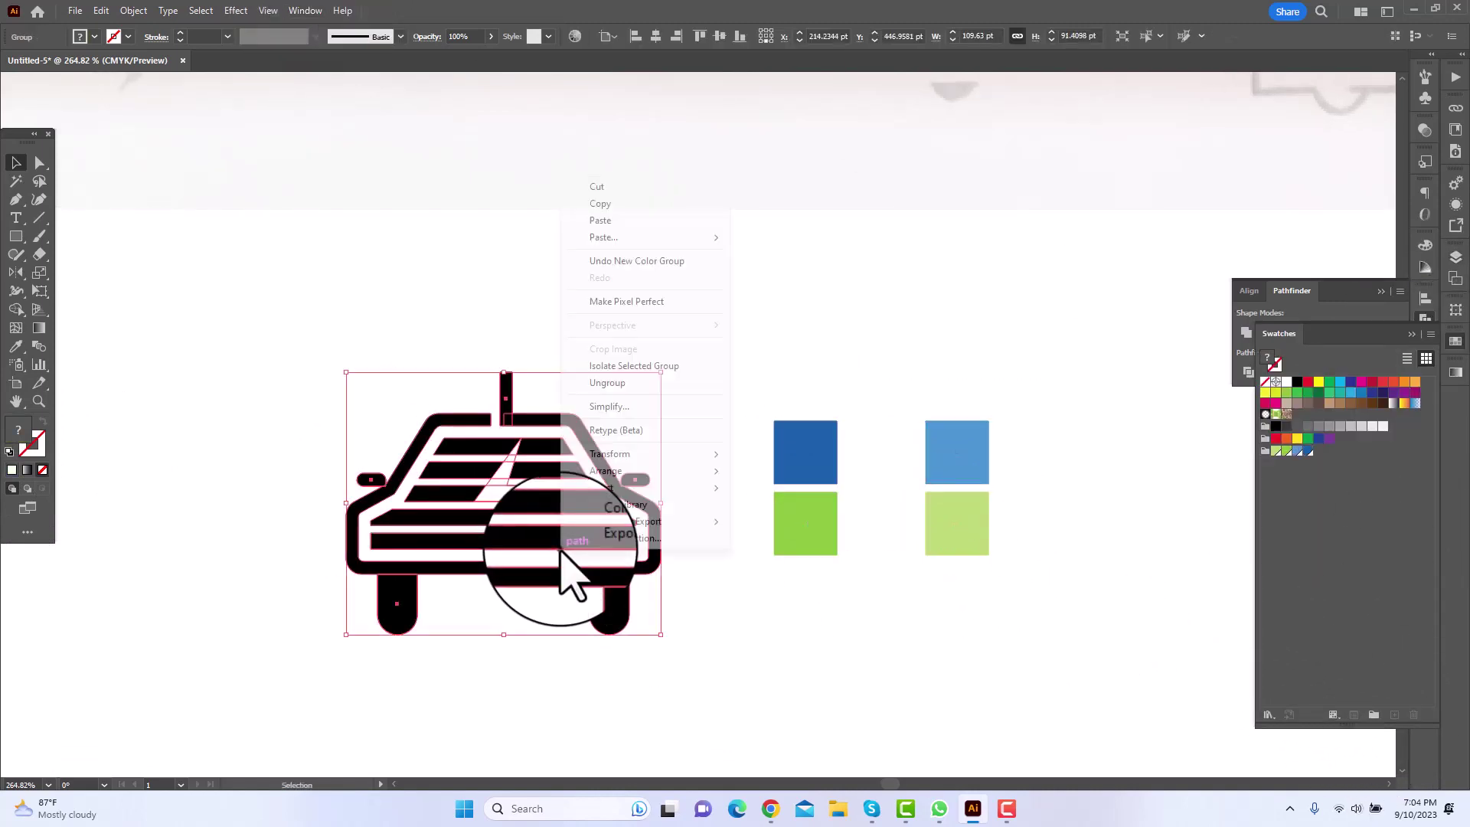
{"action": "left_click", "coordinate": [640, 381]}
{"action": "left_click_drag", "start_coordinate": [491, 351], "coordinate": [540, 422]}
{"action": "right_click", "coordinate": [560, 440]}
{"action": "left_click", "coordinate": [601, 279]}
{"action": "left_click", "coordinate": [666, 374]}
Fill the car's body outline, antenna and side mirrors with the dark blue swatch.
{"action": "left_click_drag", "start_coordinate": [389, 375], "coordinate": [534, 423]}
{"action": "left_click", "coordinate": [373, 481], "text": "shift"}
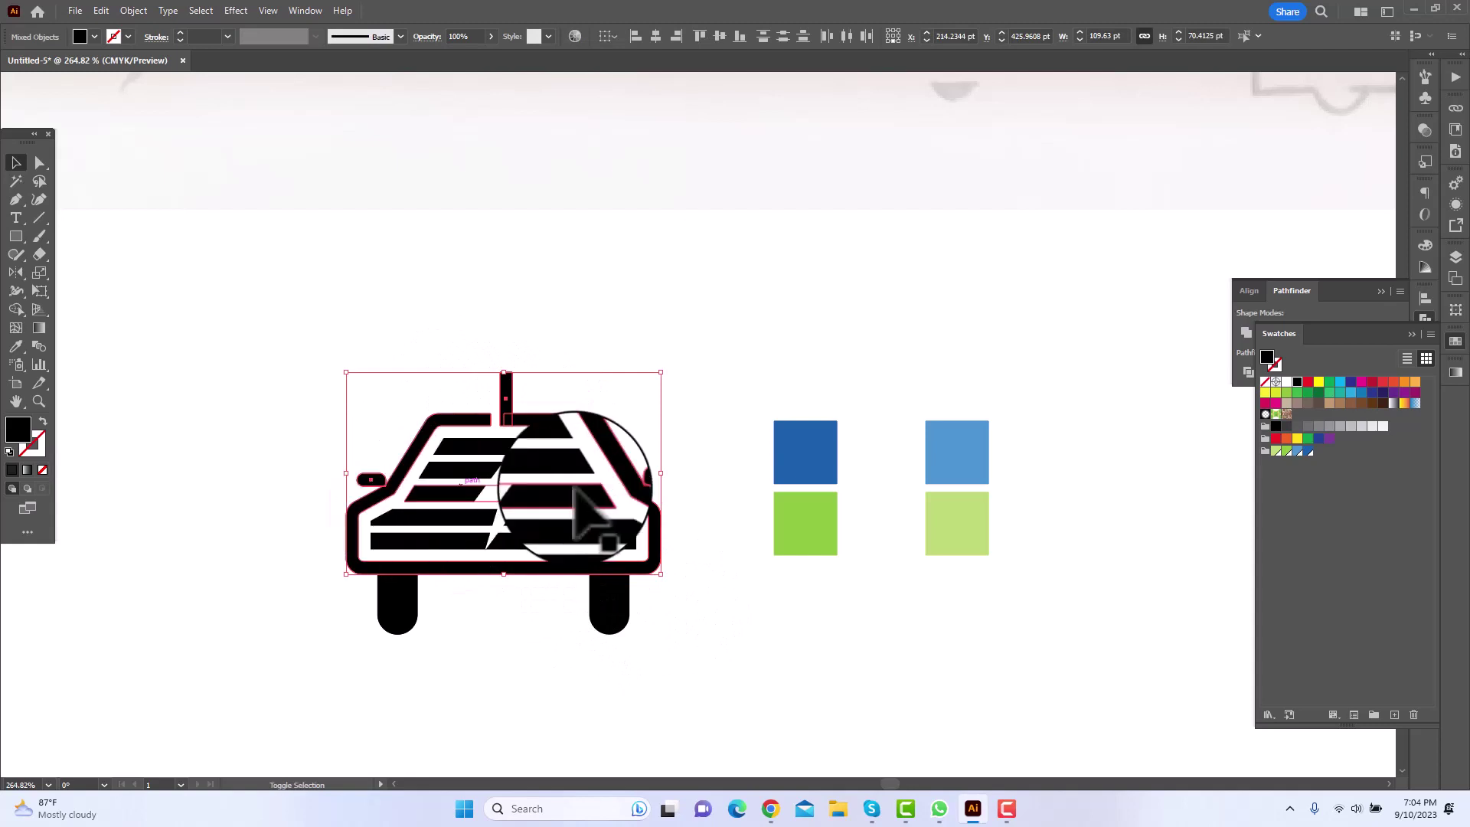
{"action": "left_click", "coordinate": [1308, 450]}
{"action": "left_click", "coordinate": [682, 385]}
{"action": "left_click_drag", "start_coordinate": [688, 486], "coordinate": [734, 483]}
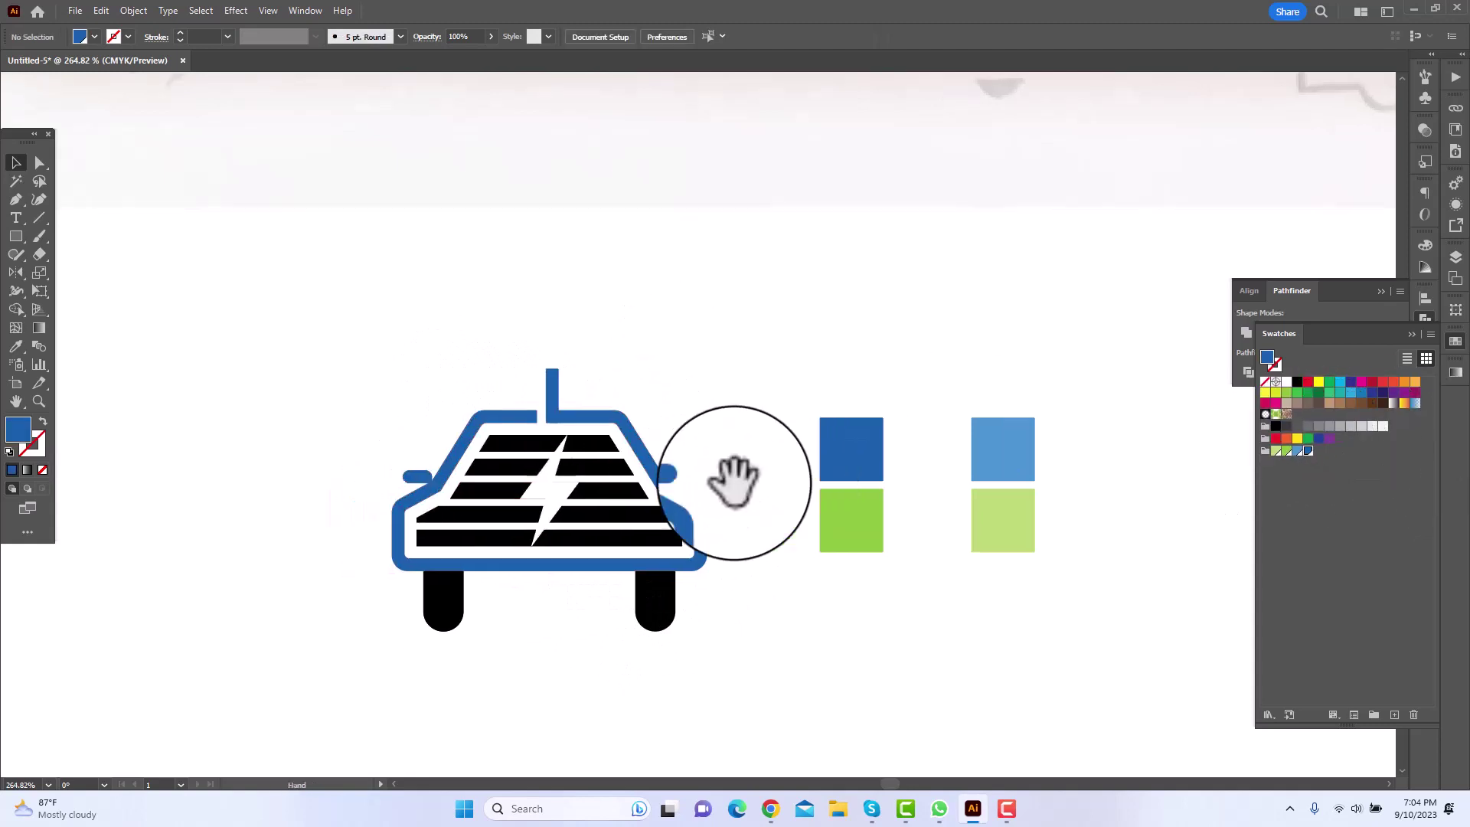
Fill both wheels with a linear gradient running from the light blue swatch to the dark blue swatch.
{"action": "left_click", "coordinate": [429, 601]}
{"action": "left_click", "coordinate": [1307, 451]}
{"action": "left_click", "coordinate": [27, 469]}
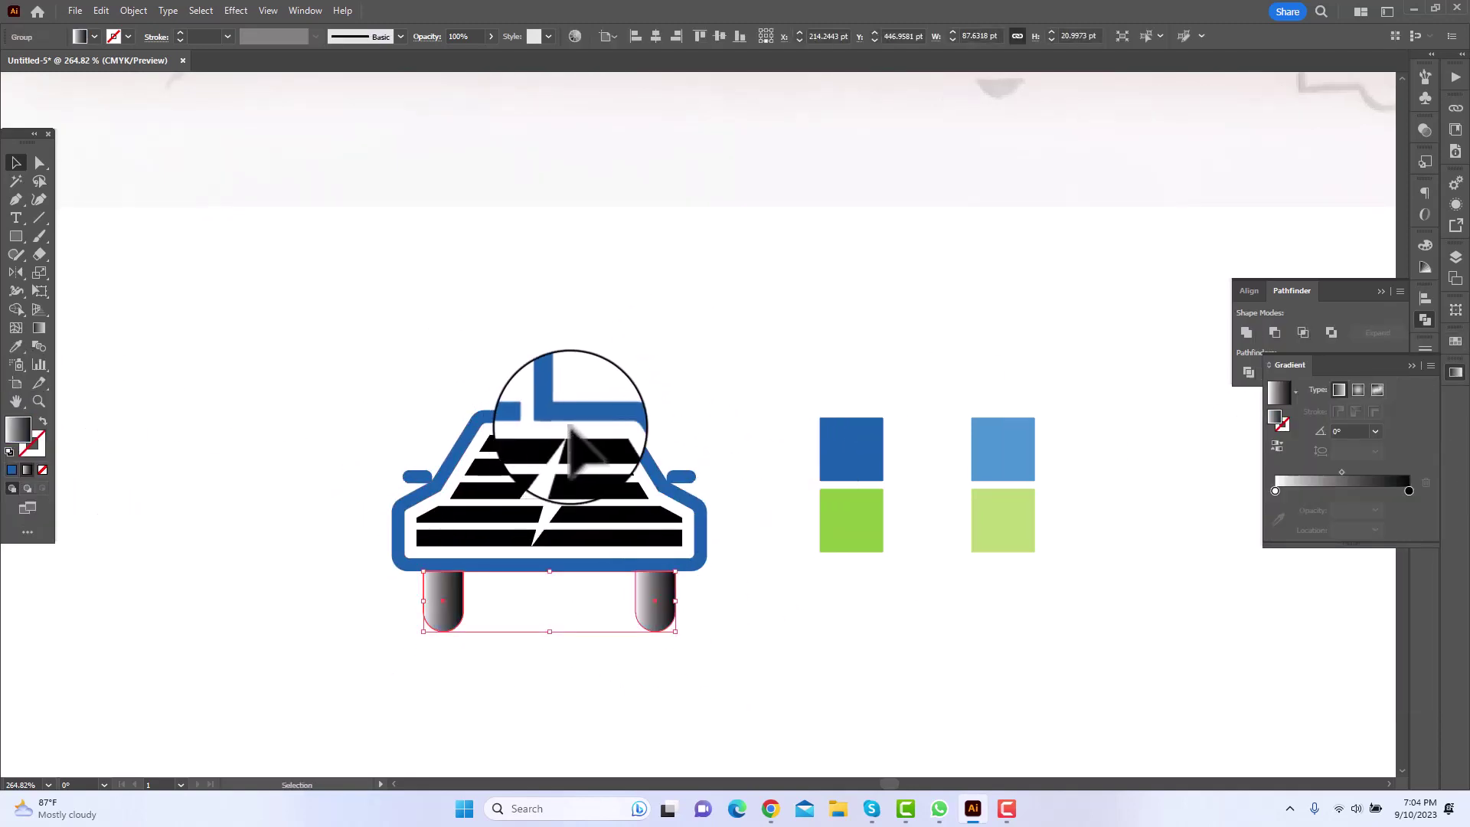
{"action": "left_click_drag", "start_coordinate": [1290, 365], "coordinate": [947, 233]}
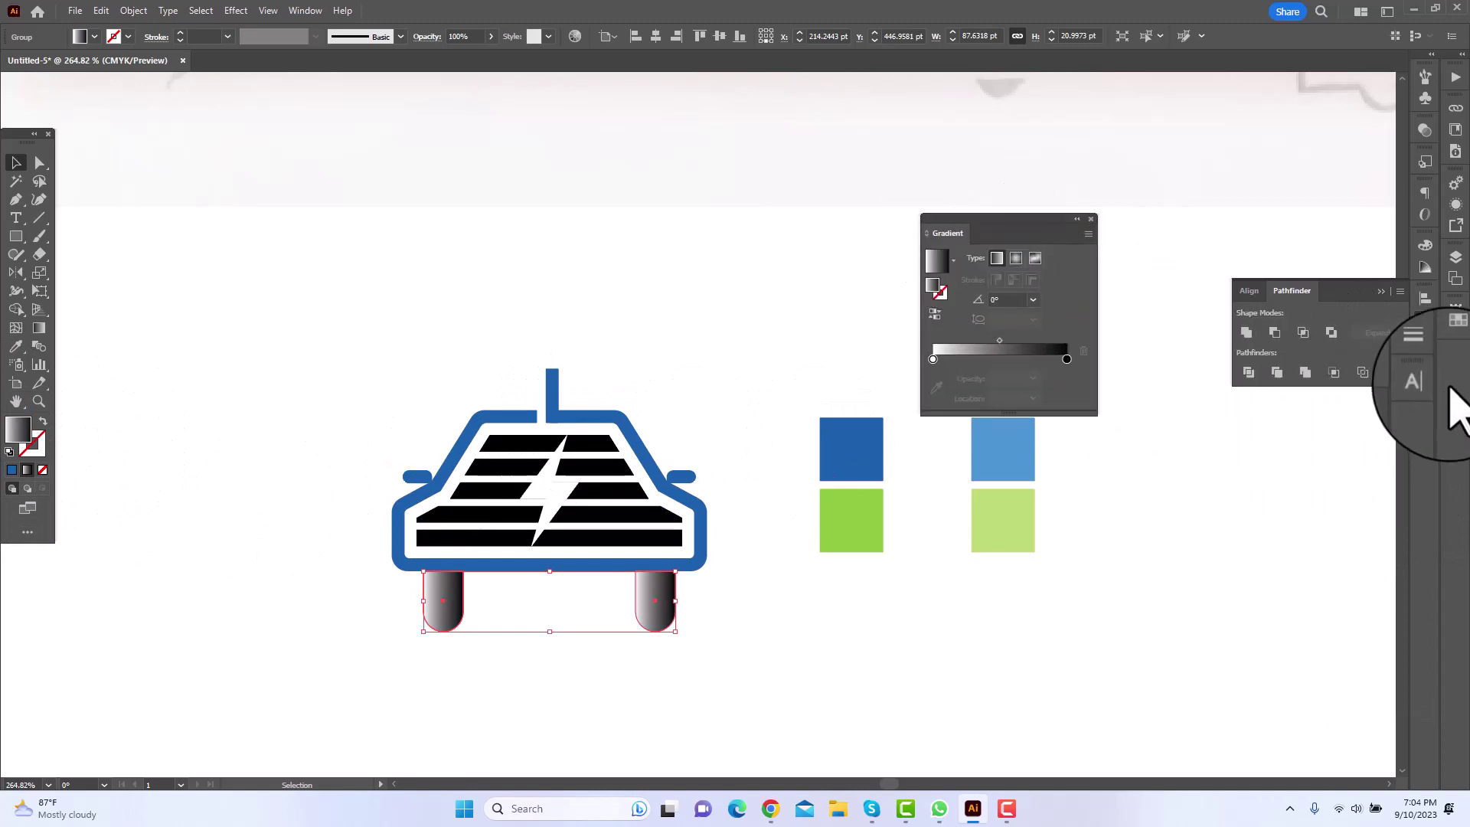
{"action": "left_click", "coordinate": [1455, 340]}
{"action": "left_click", "coordinate": [1066, 359]}
{"action": "left_click", "coordinate": [1300, 451]}
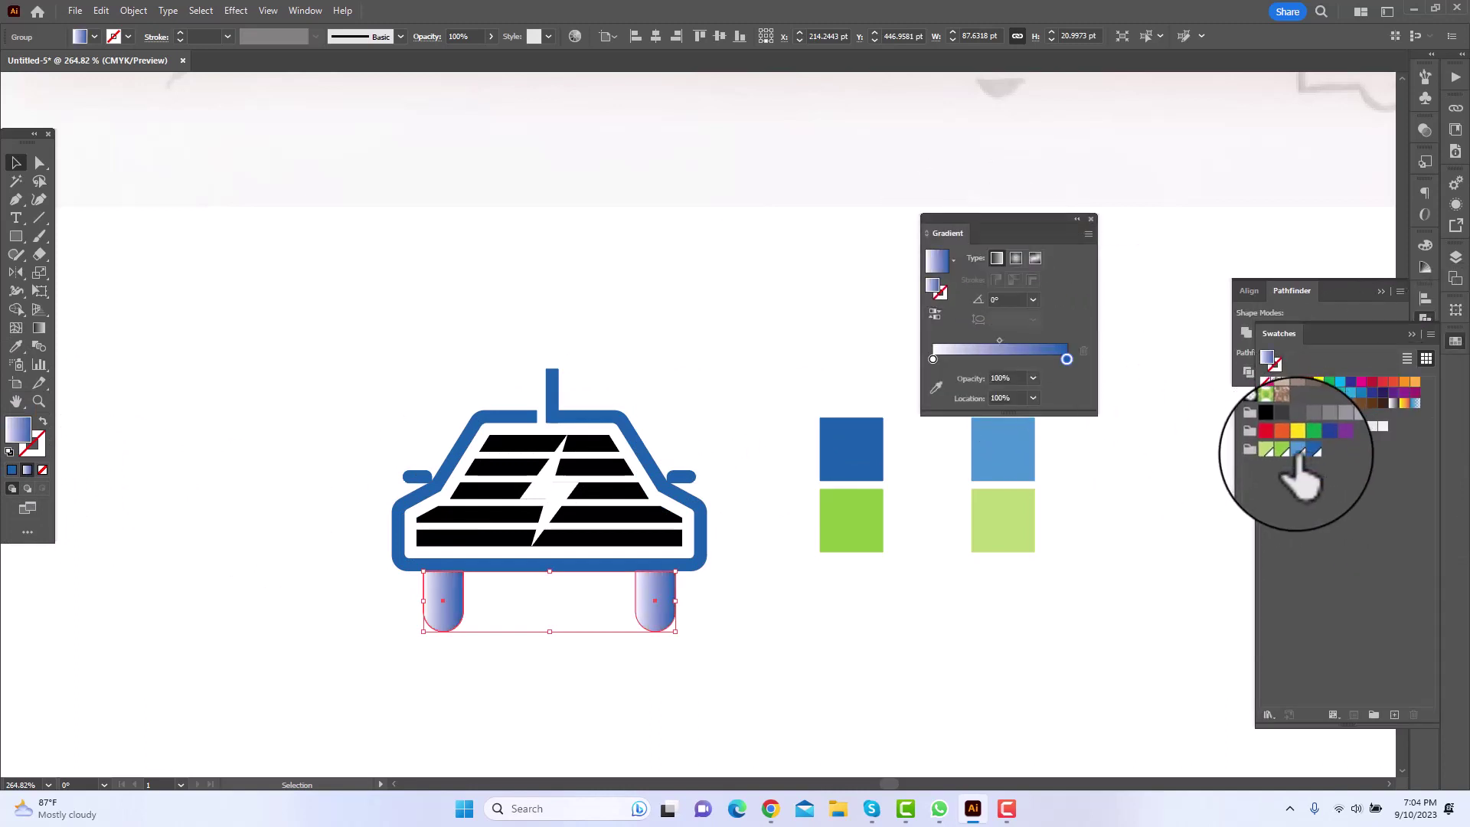
{"action": "left_click_drag", "start_coordinate": [1299, 453], "coordinate": [932, 359]}
Redirect the wheels' gradient to 90°, running from light blue at their base to dark blue above.
{"action": "left_click", "coordinate": [39, 328]}
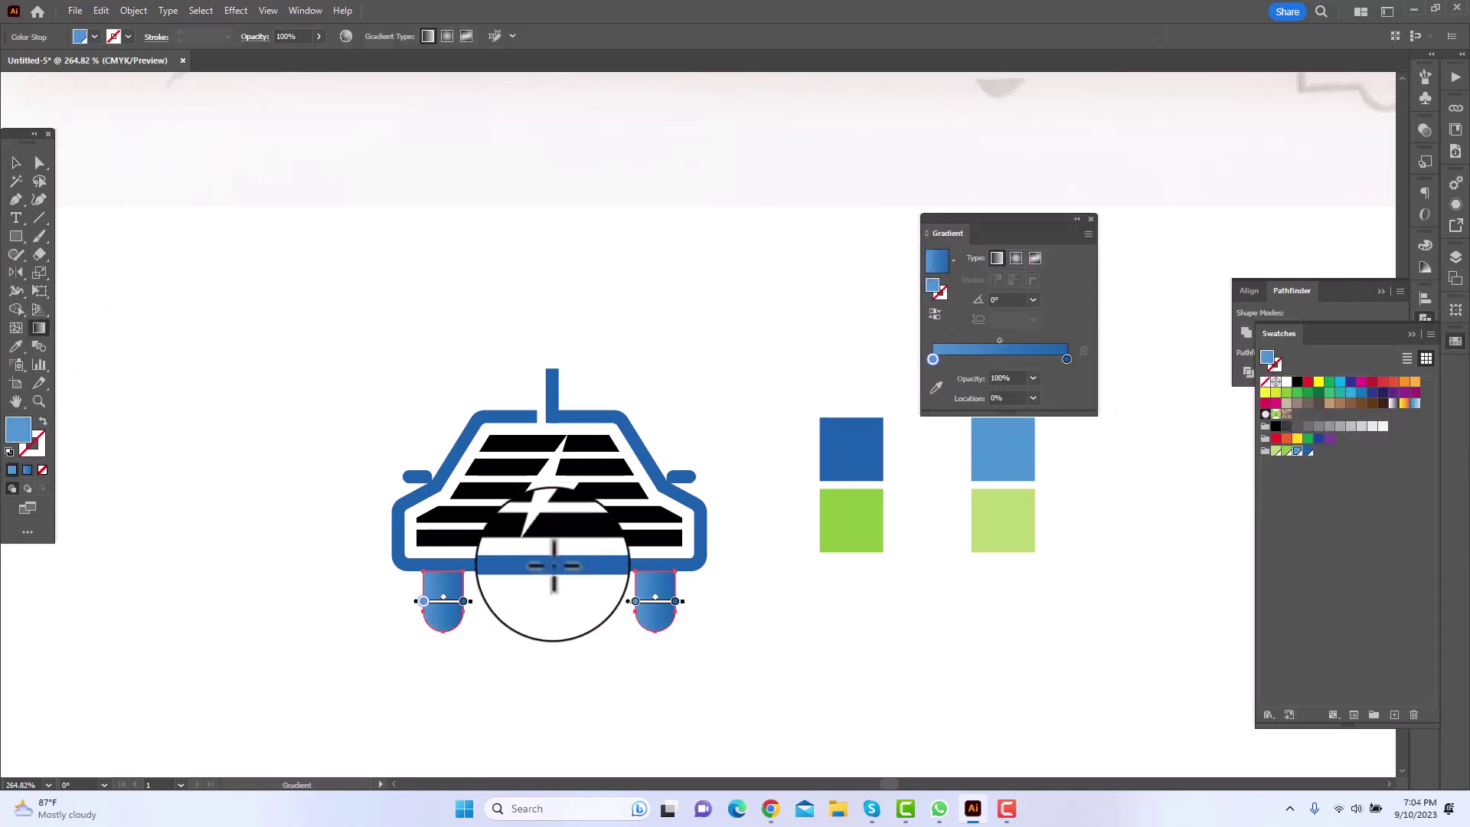
{"action": "left_click_drag", "start_coordinate": [551, 665], "coordinate": [552, 557]}
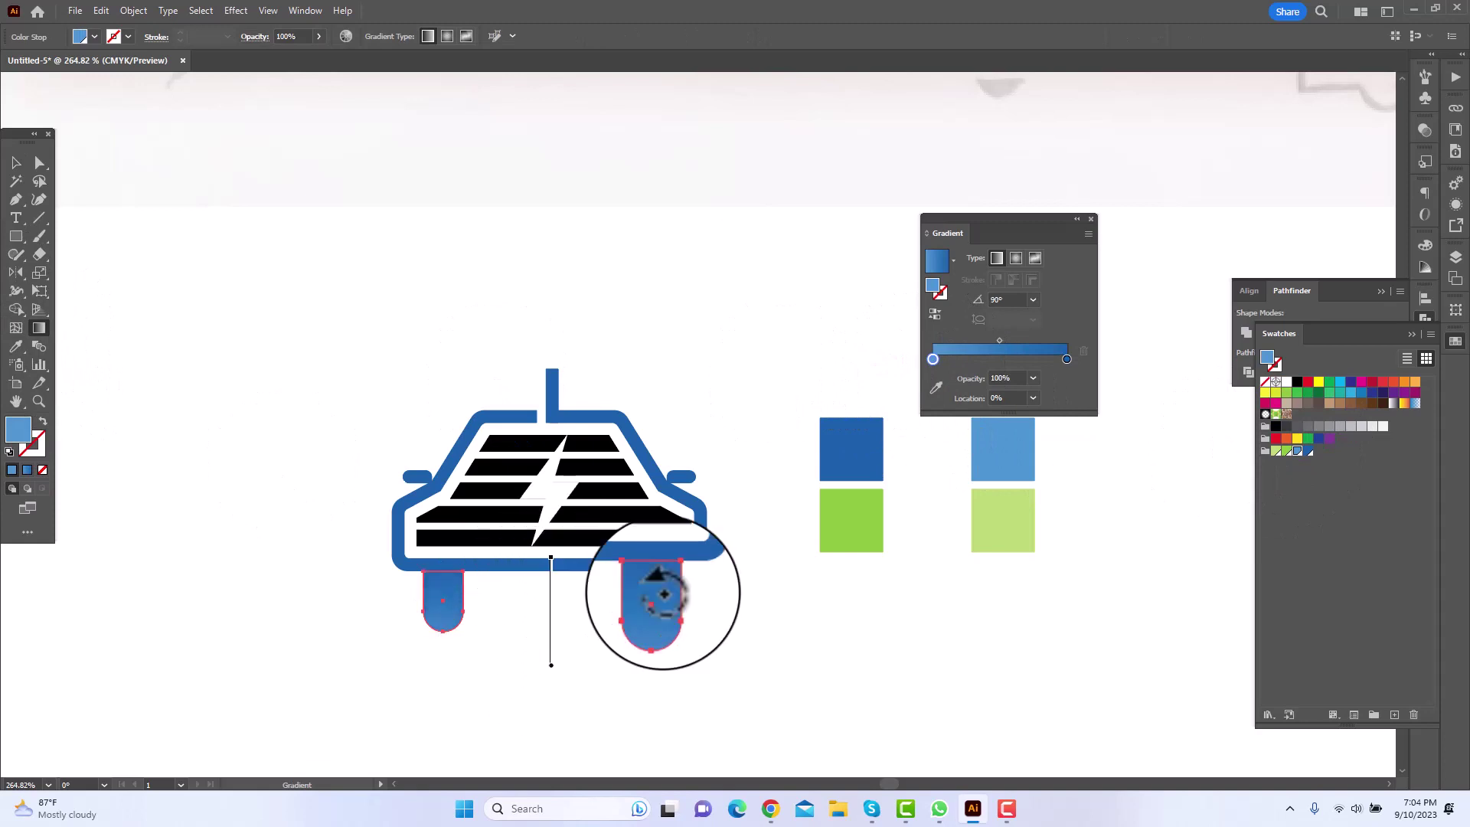
{"action": "key", "text": "a"}
{"action": "left_click", "coordinate": [818, 628]}
Copy the wheels' blue gradient to the car's body outline and run it vertically at 90°.
{"action": "left_click", "coordinate": [542, 564]}
{"action": "key", "text": "i"}
{"action": "left_click", "coordinate": [654, 607]}
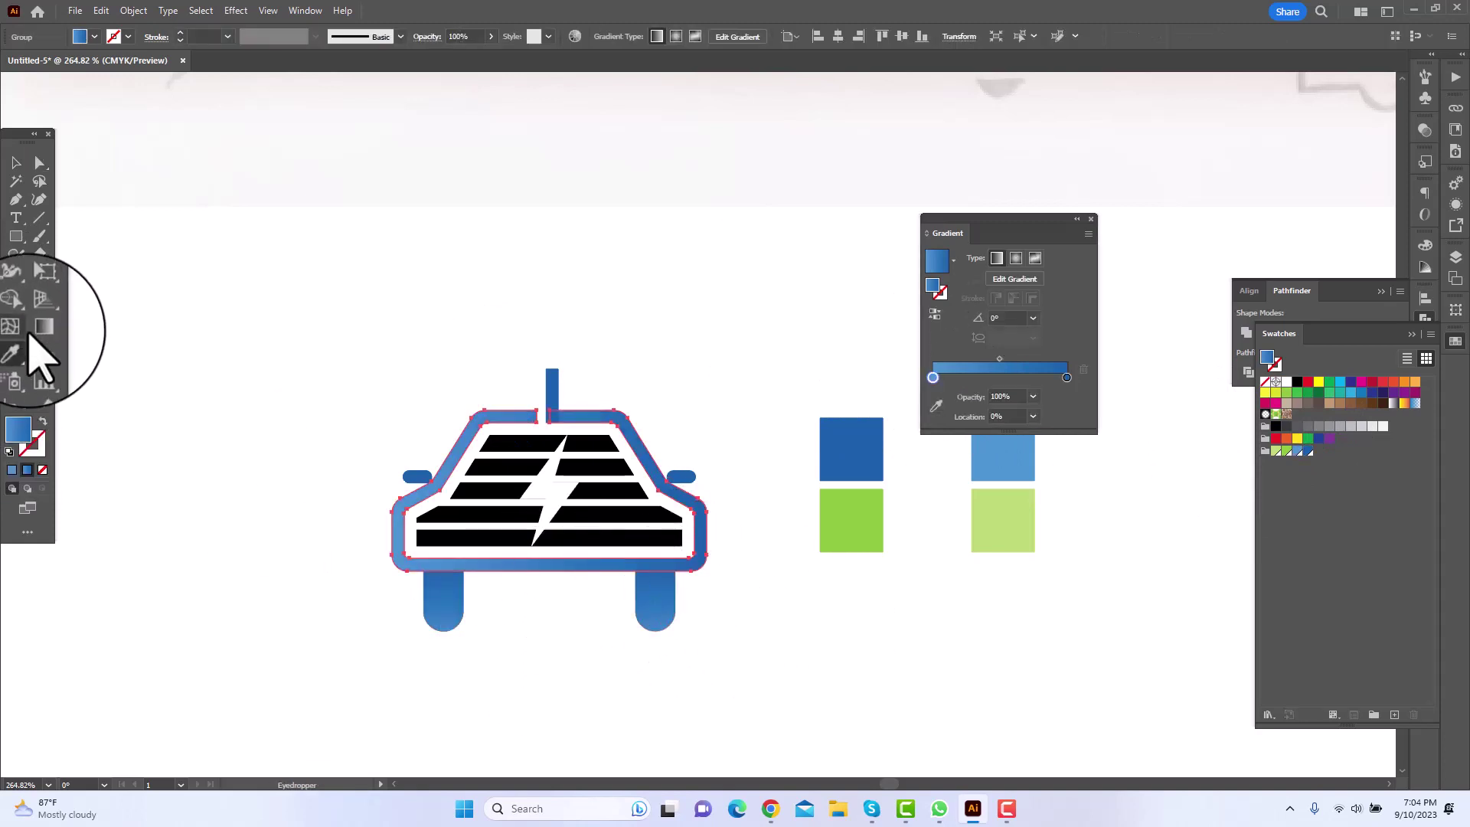
{"action": "left_click", "coordinate": [39, 327]}
{"action": "mouse_move", "coordinate": [553, 477]}
{"action": "left_mouse_down"}
{"action": "mouse_move", "coordinate": [552, 633]}
{"action": "mouse_move", "coordinate": [570, 455]}
{"action": "left_mouse_up"}
{"action": "key", "text": "a"}
{"action": "left_click", "coordinate": [786, 659]}
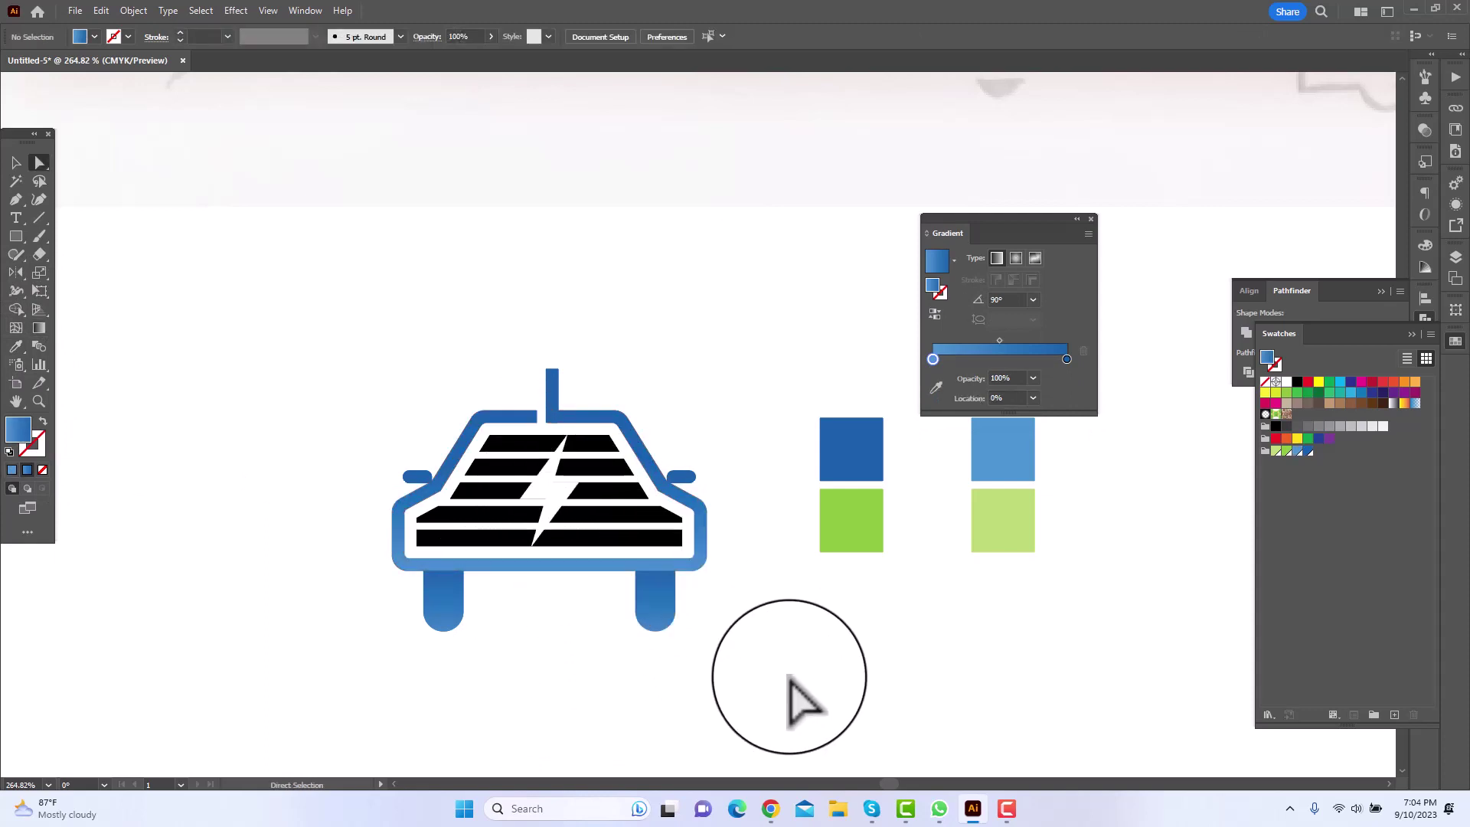
Color the black bars inside the car with the darker green of the palette squares.
{"action": "left_click", "coordinate": [640, 509]}
{"action": "key", "text": "i"}
{"action": "left_click", "coordinate": [846, 538]}
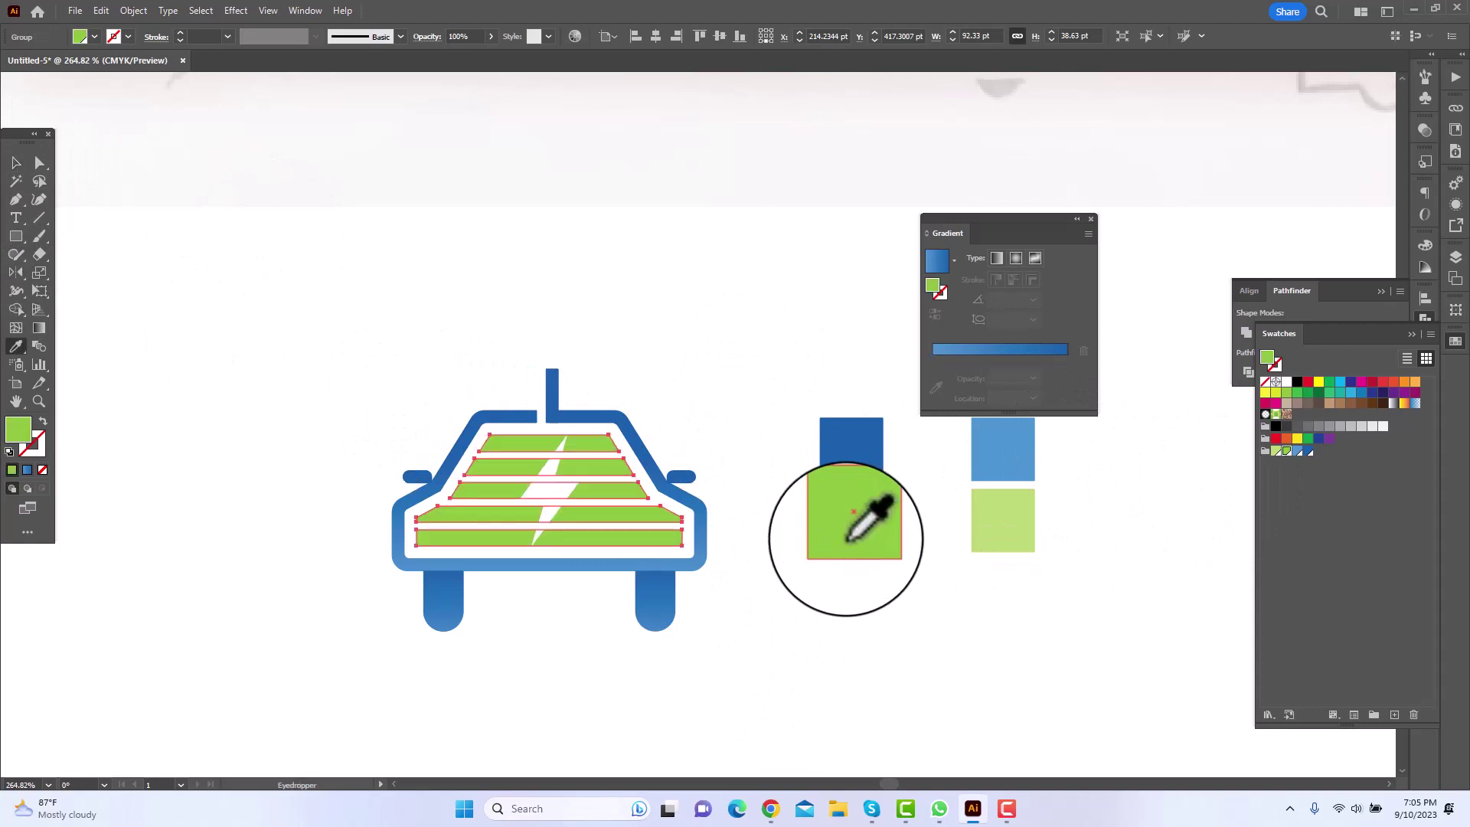
{"action": "key", "text": "a"}
{"action": "left_click", "coordinate": [809, 629]}
{"action": "left_click_drag", "start_coordinate": [776, 653], "coordinate": [722, 636]}
{"action": "left_click", "coordinate": [339, 601]}
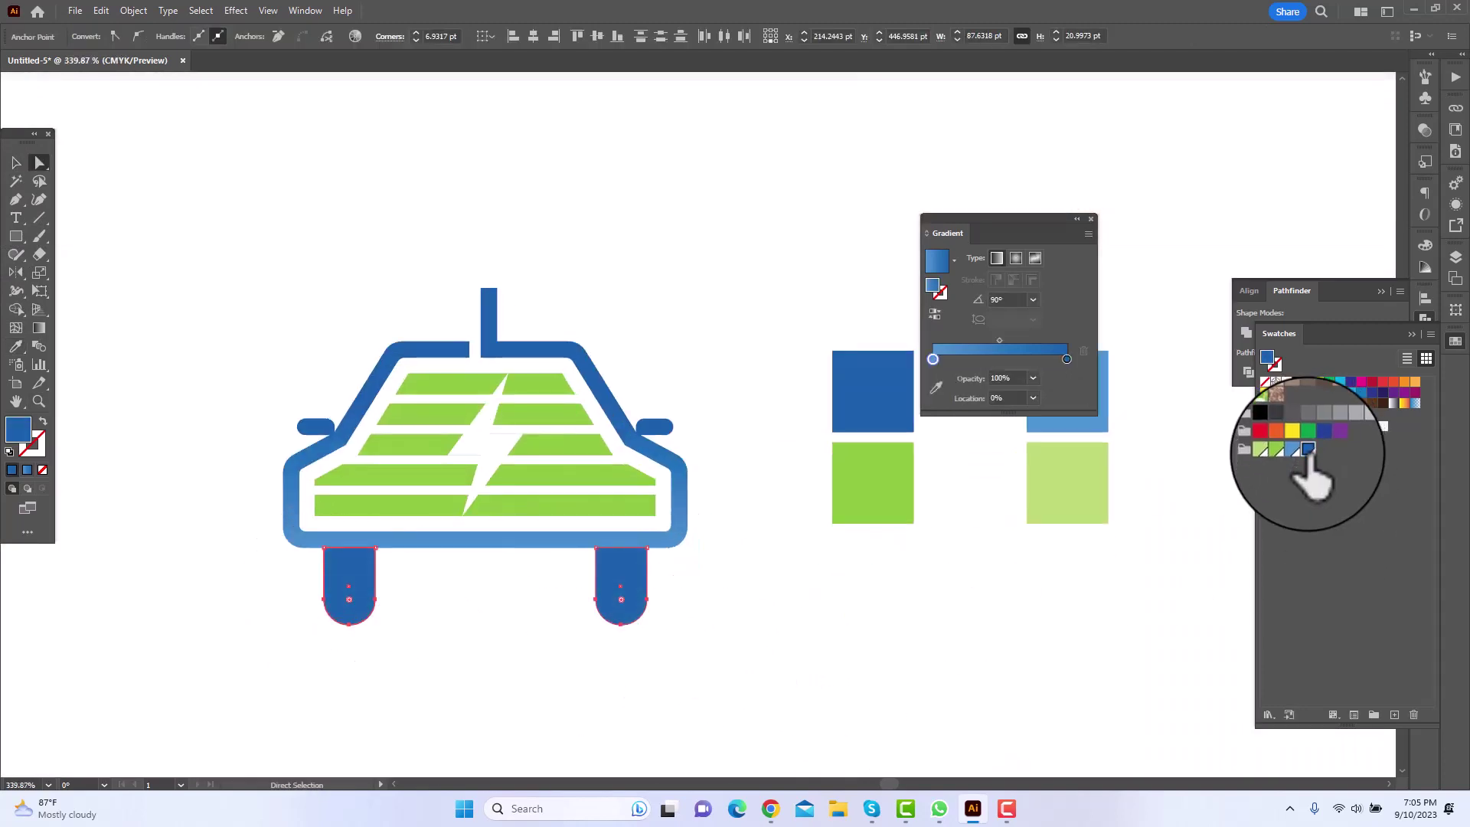
{"action": "left_click", "coordinate": [808, 525]}
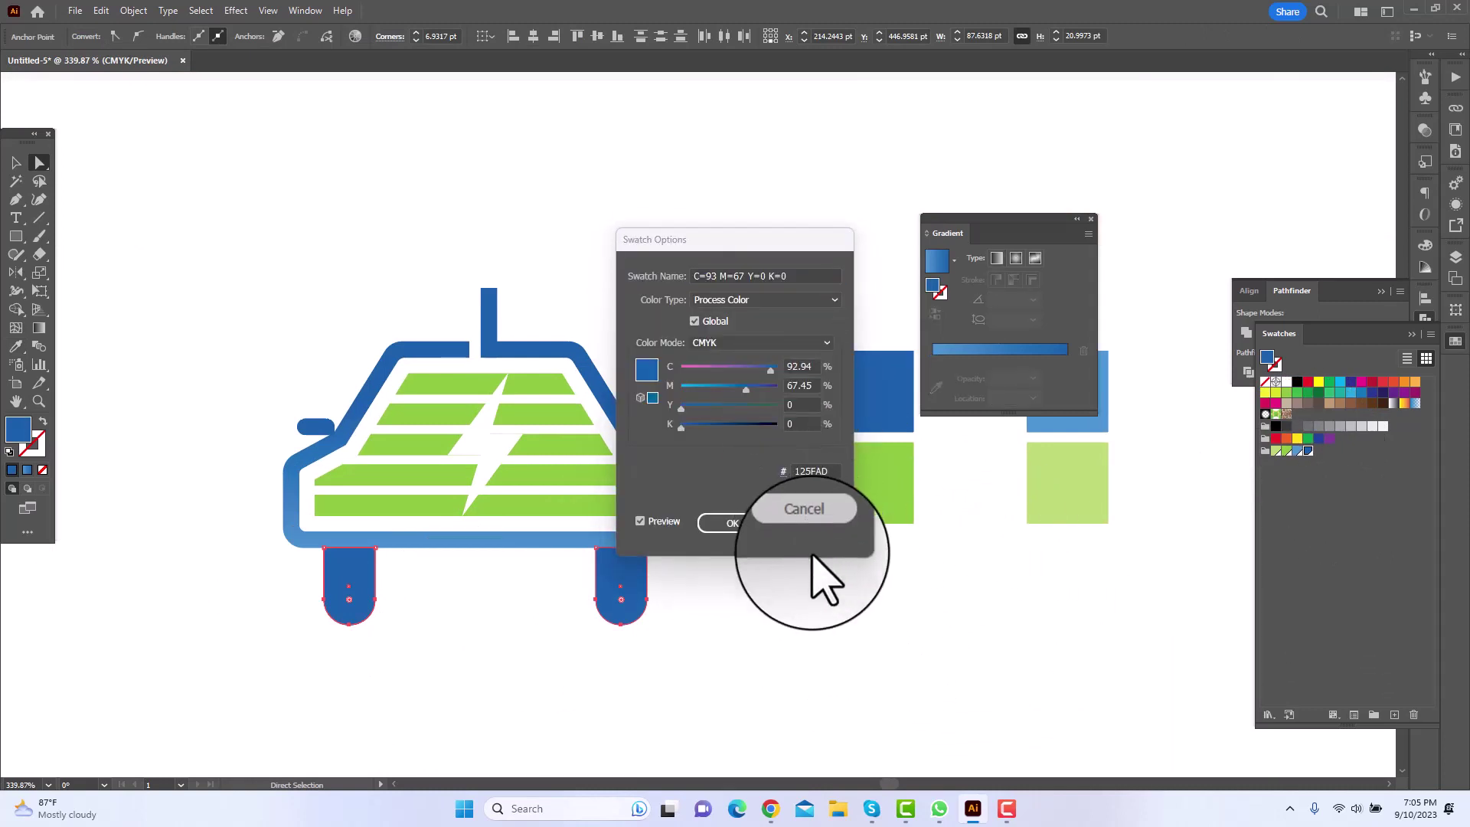
{"action": "left_click", "coordinate": [800, 612]}
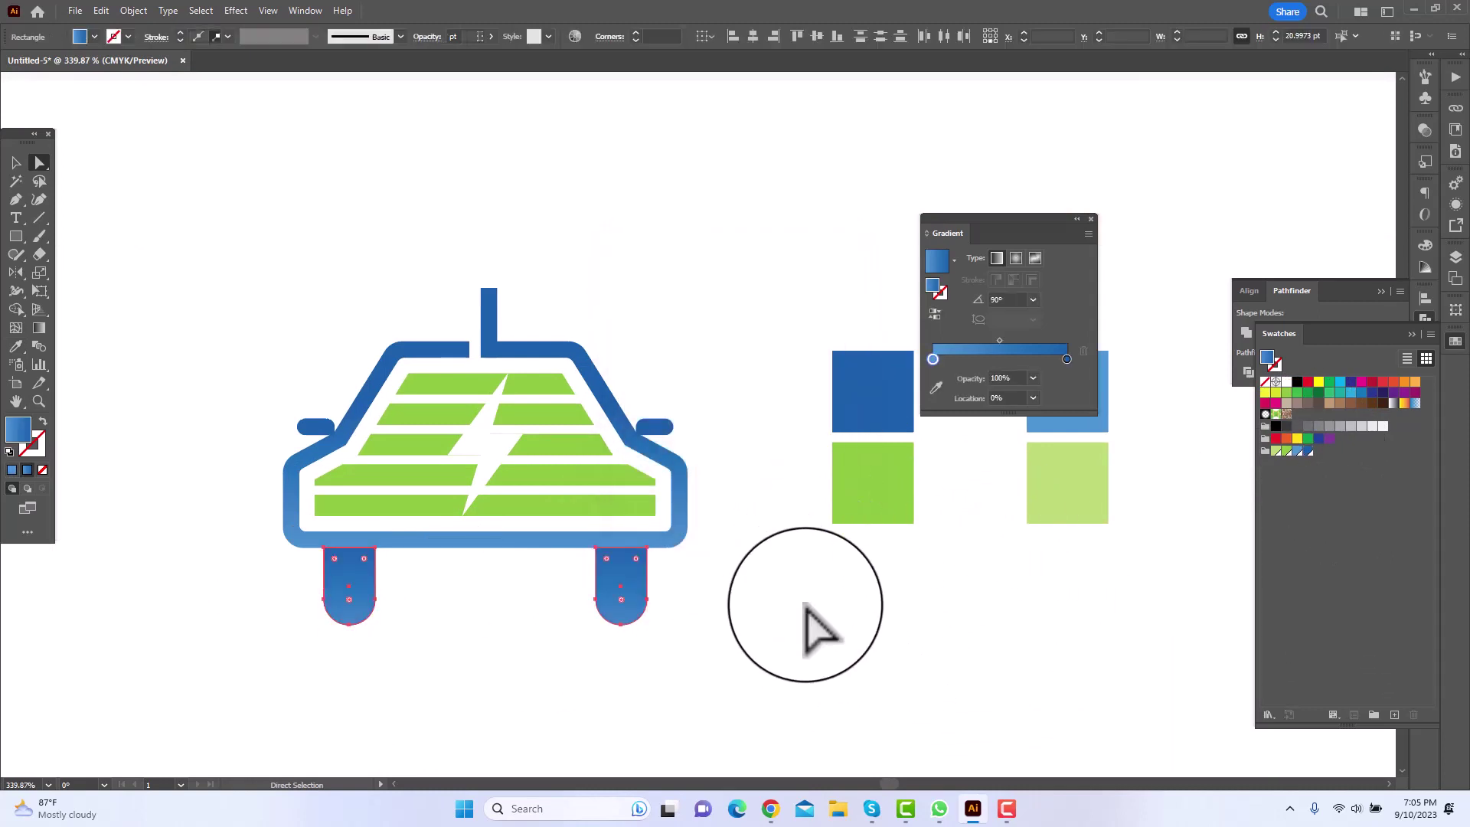
Change the dark blue global swatch's magenta to 82%.
{"action": "double_click", "coordinate": [1307, 451]}
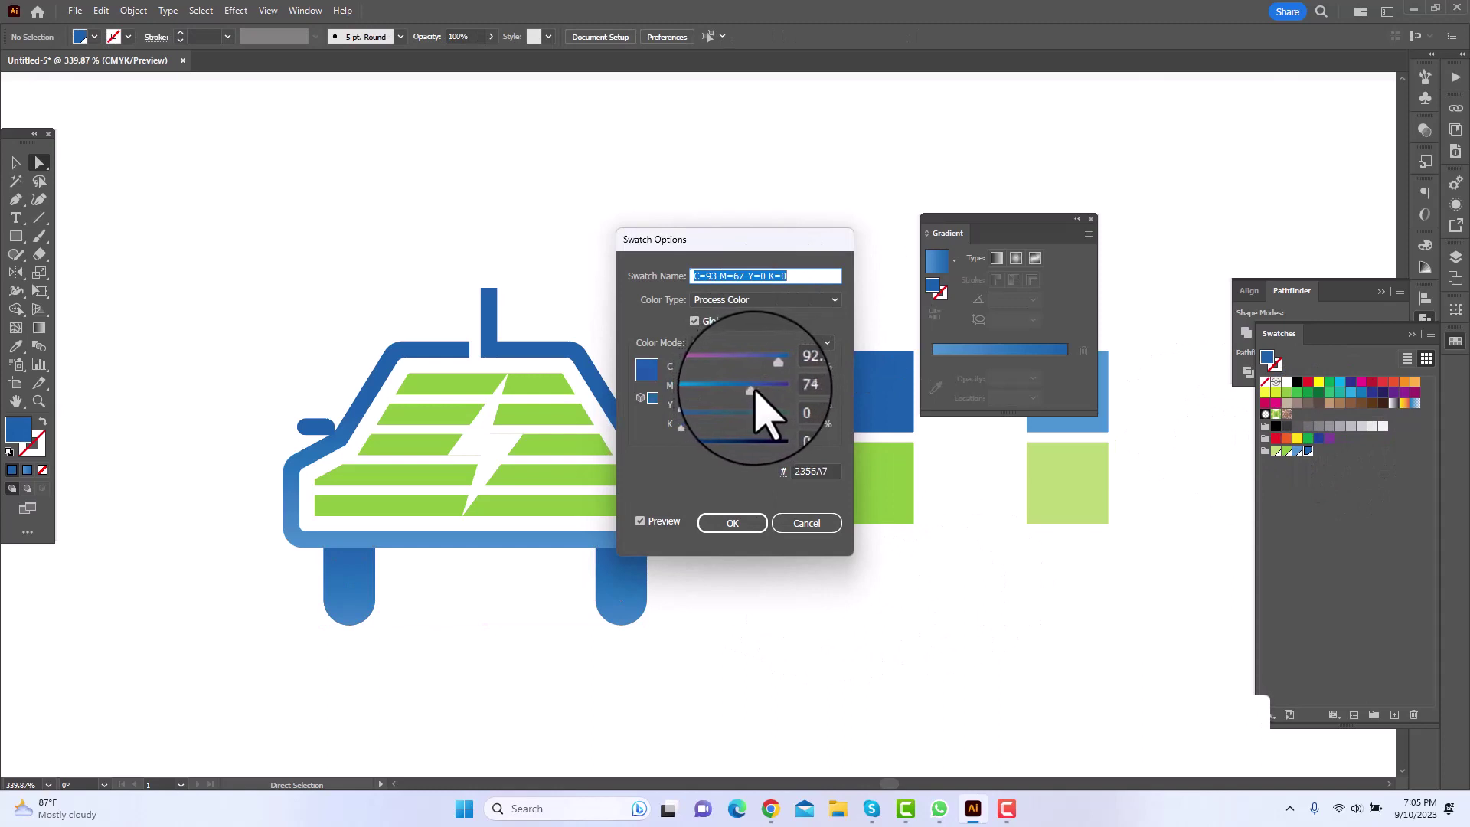
{"action": "left_click_drag", "start_coordinate": [753, 393], "coordinate": [755, 393]}
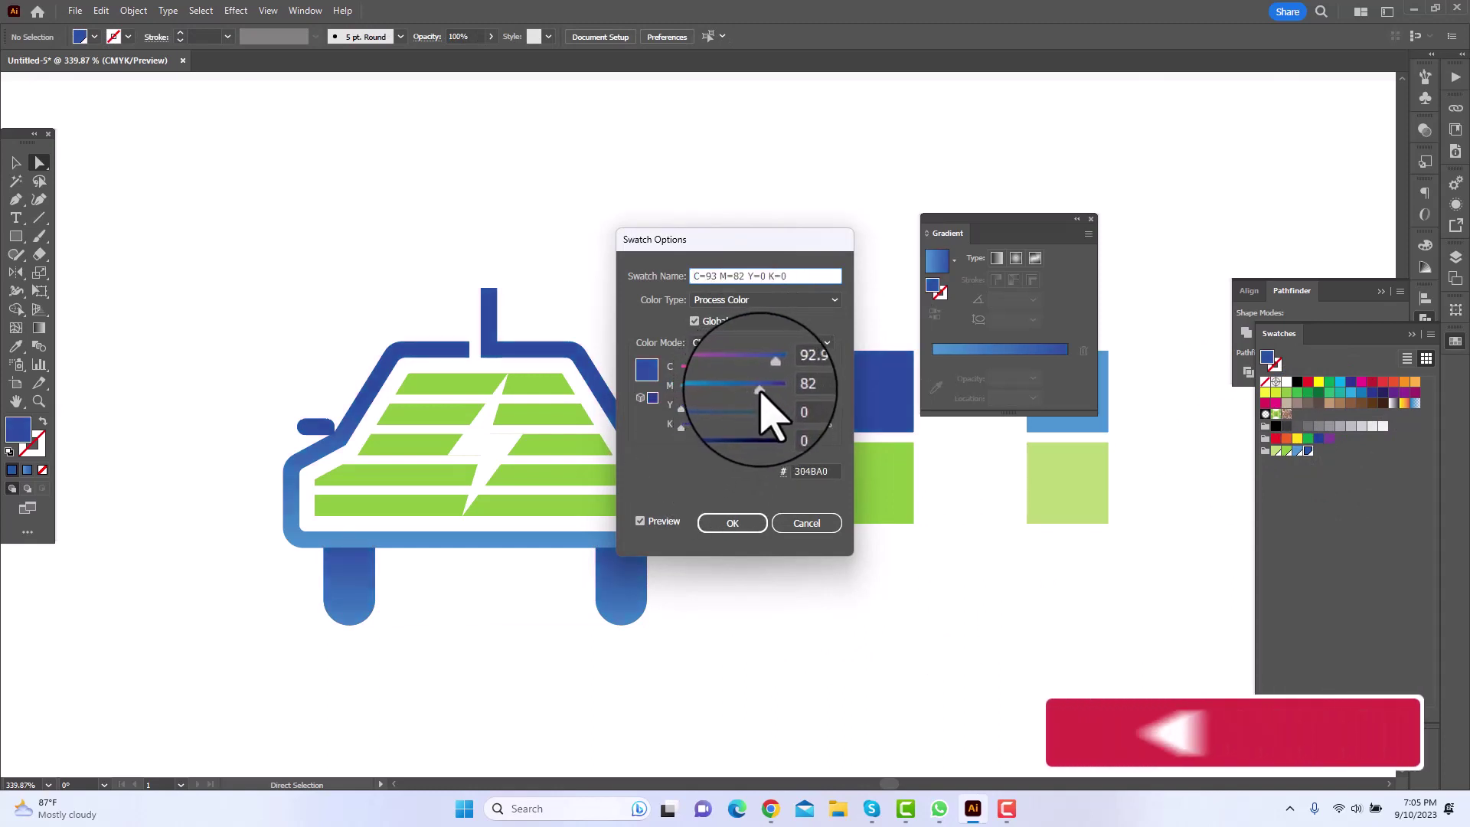
{"action": "left_click", "coordinate": [735, 524]}
{"action": "left_click_drag", "start_coordinate": [694, 568], "coordinate": [731, 566]}
Cut the lightning bolt's shape out of the green bars with the Shape Builder tool.
{"action": "left_click", "coordinate": [15, 163]}
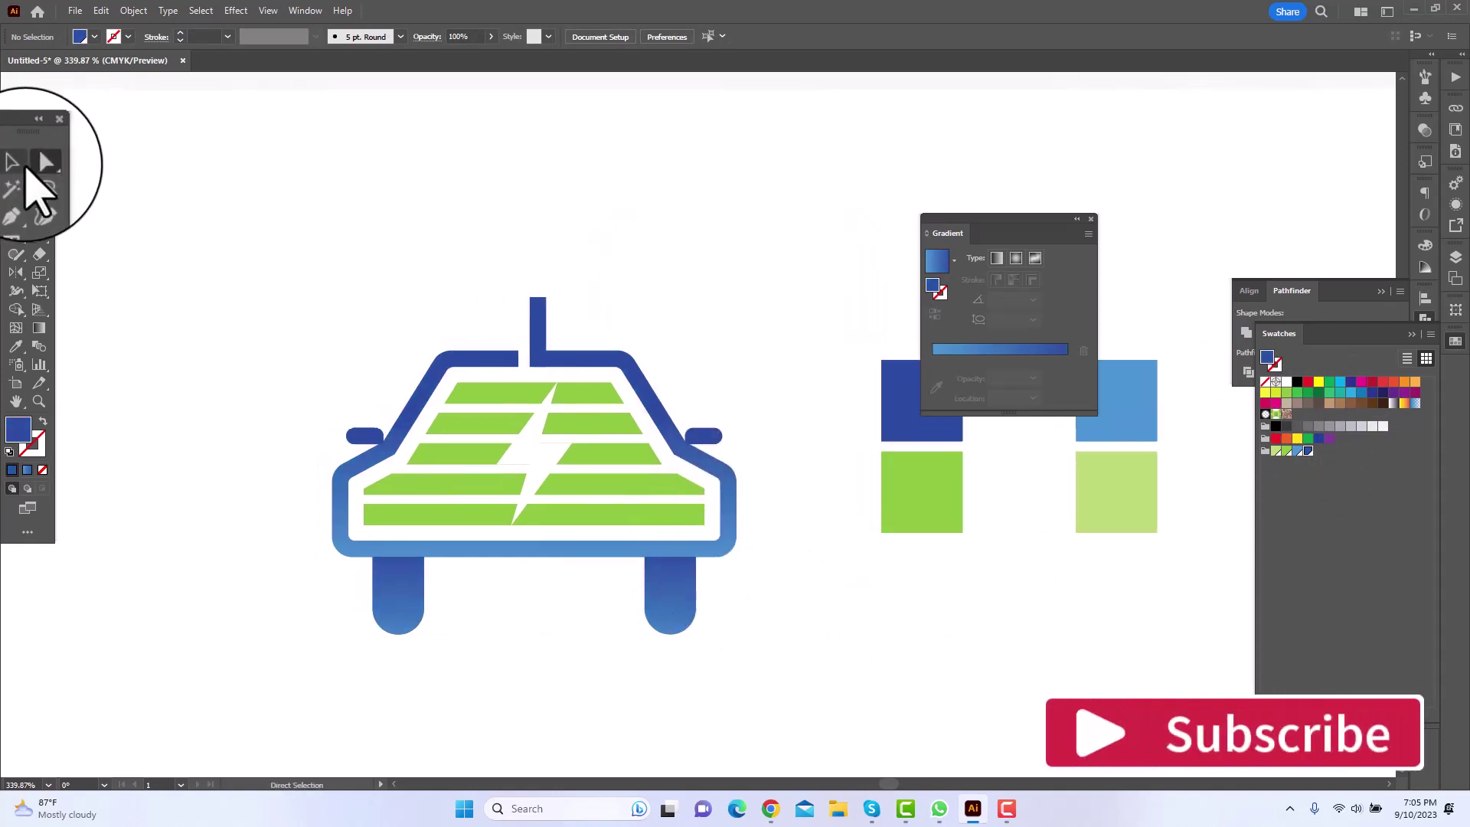
{"action": "left_click", "coordinate": [488, 428]}
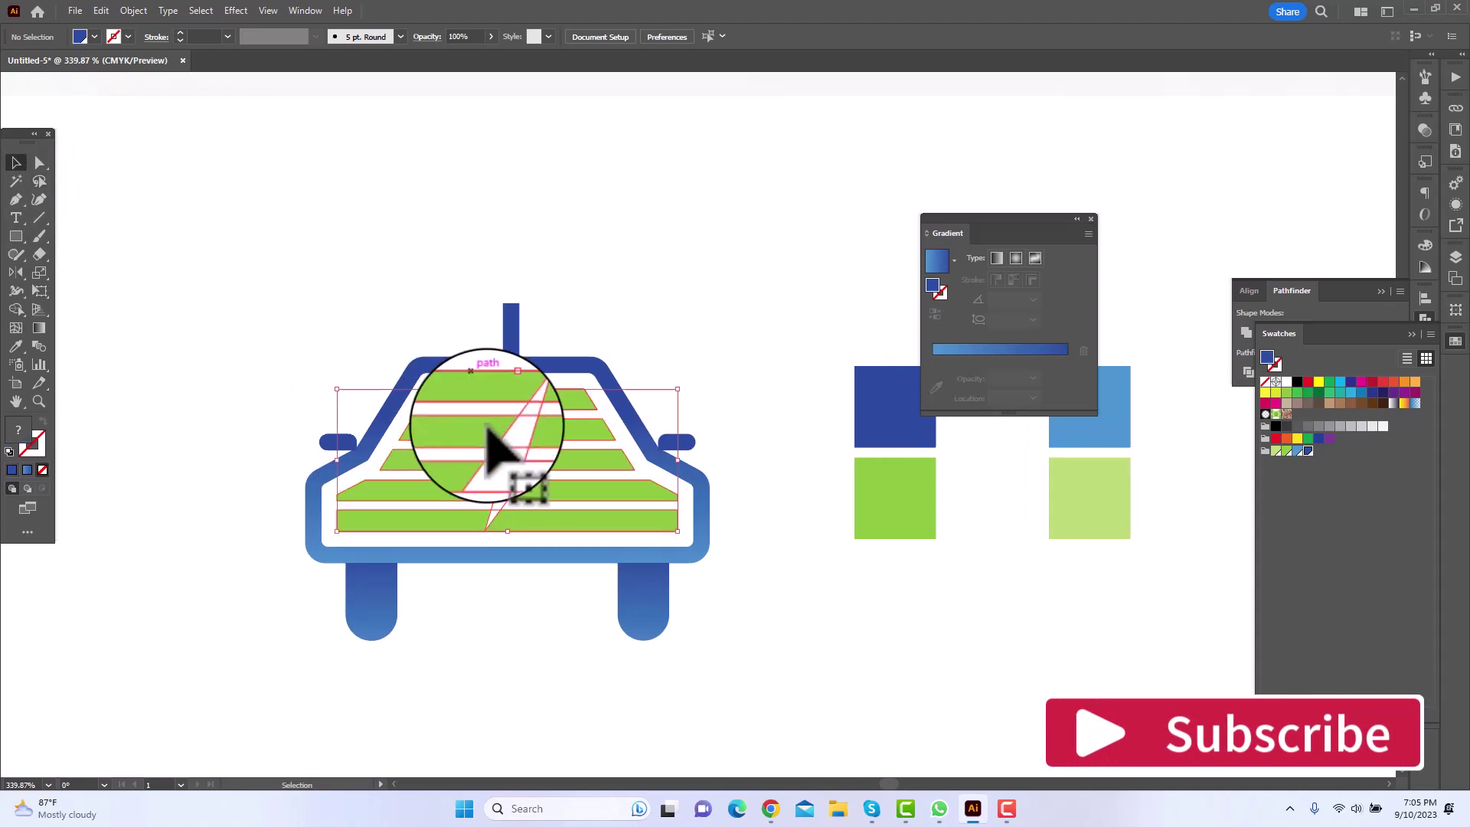
{"action": "key", "text": "shift+m"}
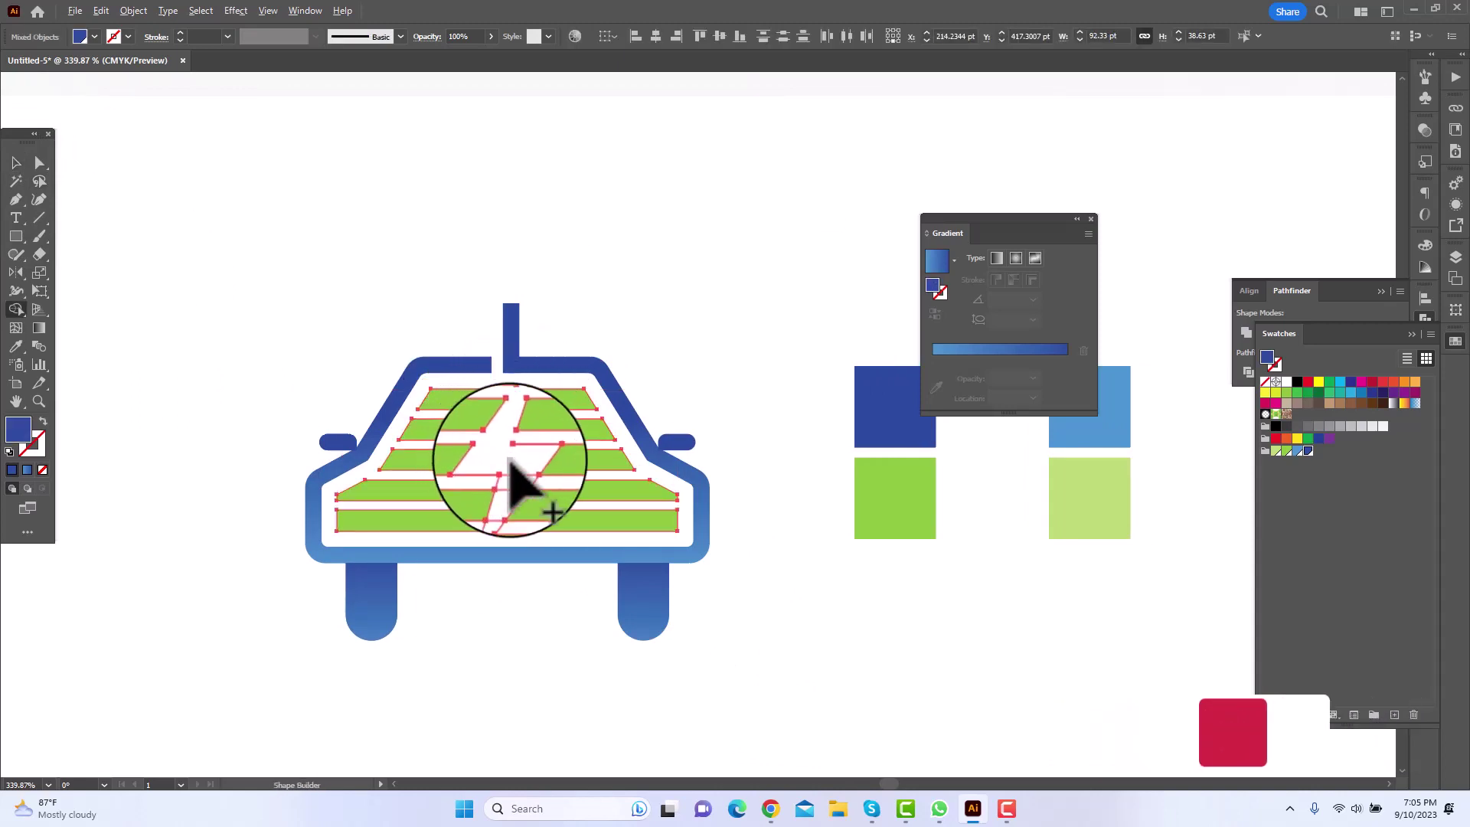
{"action": "key", "text": "ctrl+z"}
Delete the leftover fragments along the lightning bolt cutout between the green bars.
{"action": "mouse_move", "coordinate": [518, 462]}
{"action": "left_mouse_down"}
{"action": "mouse_move", "coordinate": [489, 525]}
{"action": "mouse_move", "coordinate": [659, 447]}
{"action": "left_mouse_up"}
{"action": "key", "text": "z"}
{"action": "key", "text": "a"}
{"action": "left_click_drag", "start_coordinate": [549, 421], "coordinate": [628, 455]}
{"action": "key", "text": "Delete"}
{"action": "left_click_drag", "start_coordinate": [614, 327], "coordinate": [809, 427]}
{"action": "key", "text": "Delete"}
Clean up the stray inner corner of the third bar's right-hand piece beside the lightning bolt.
{"action": "left_click", "coordinate": [653, 374]}
{"action": "right_click", "coordinate": [640, 398]}
{"action": "left_click", "coordinate": [681, 541]}
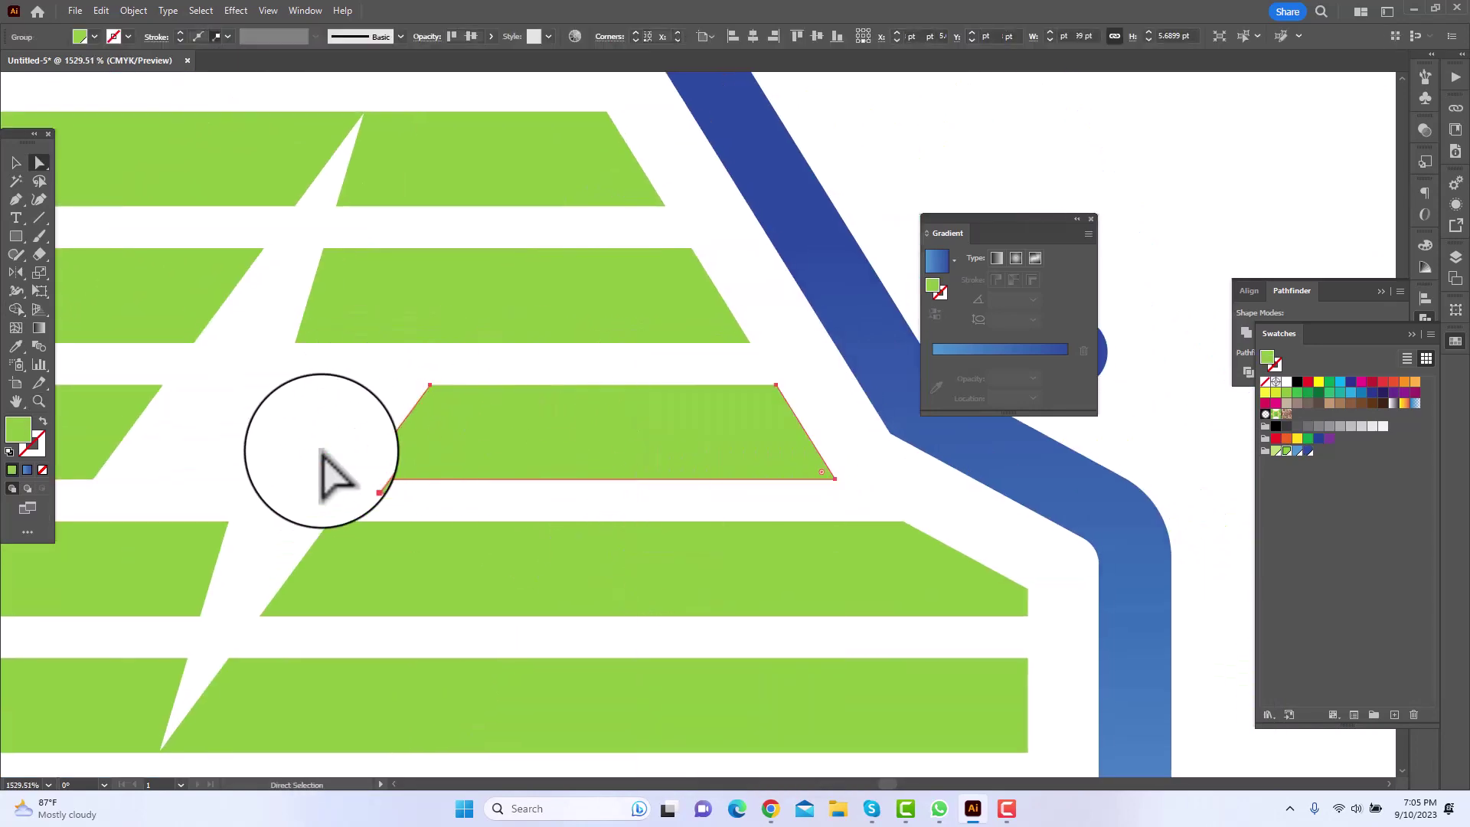
{"action": "right_click", "coordinate": [705, 403]}
{"action": "left_click", "coordinate": [420, 417]}
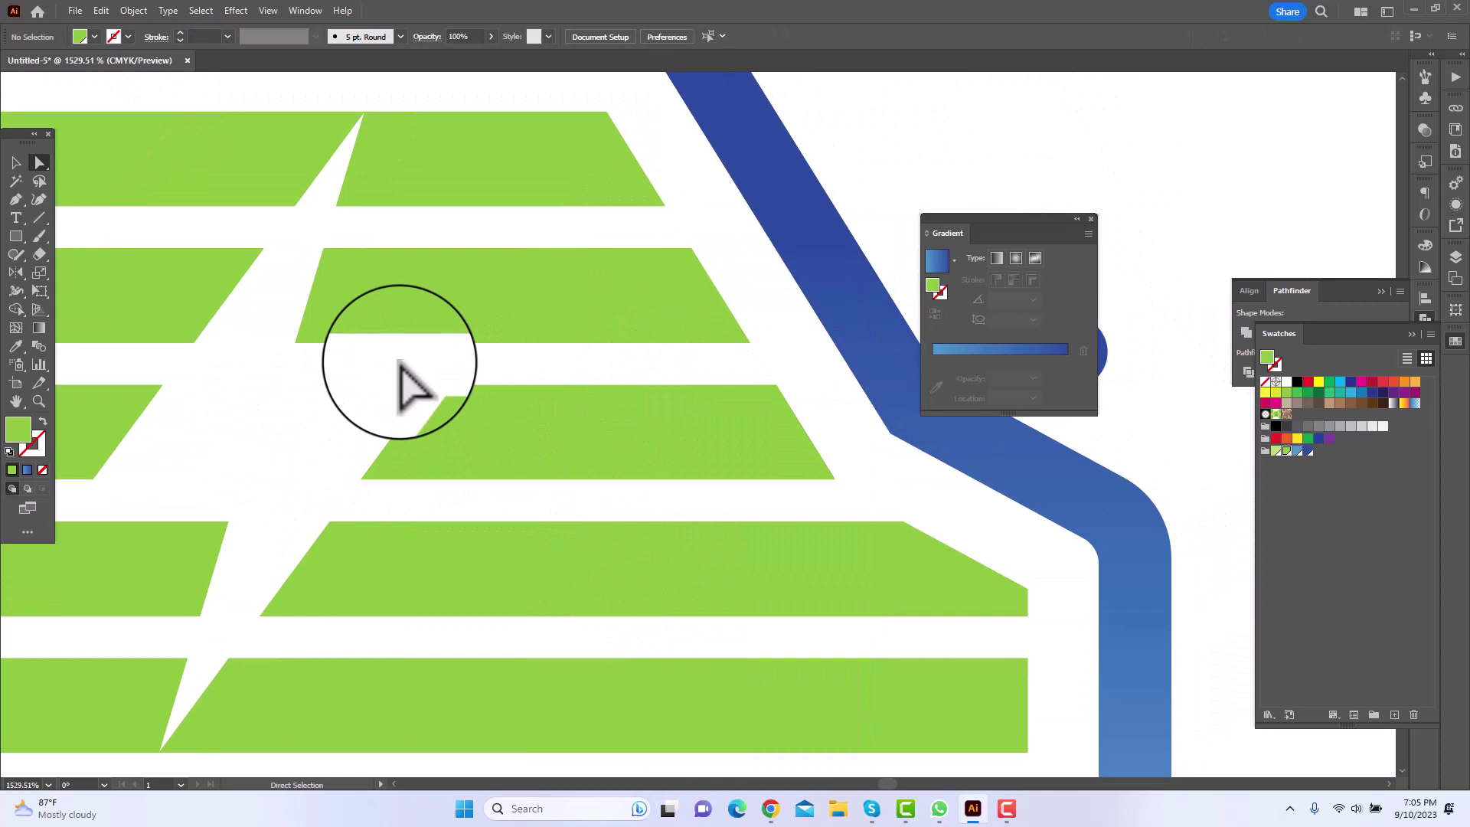
{"action": "right_click", "coordinate": [739, 385]}
{"action": "left_click", "coordinate": [799, 557]}
{"action": "left_click_drag", "start_coordinate": [329, 453], "coordinate": [639, 471]}
{"action": "left_click", "coordinate": [345, 458]}
{"action": "left_click", "coordinate": [817, 521]}
Fill the group of green bars with a linear gradient from the light green swatch to the darker green swatch.
{"action": "key", "text": "ctrl+minus"}
{"action": "key", "text": "ctrl+minus"}
{"action": "key", "text": "ctrl+minus"}
{"action": "key", "text": "ctrl+minus"}
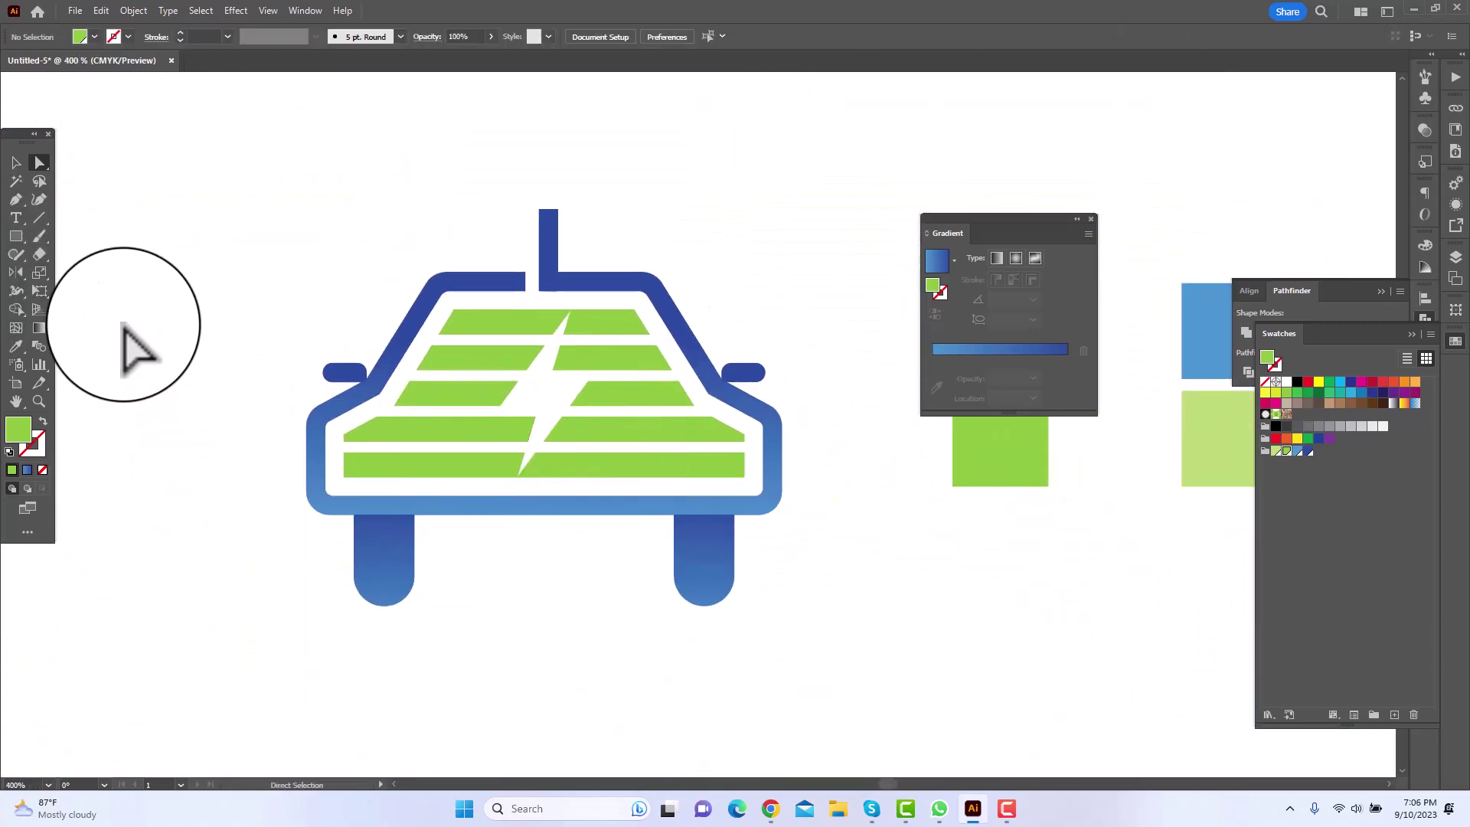
{"action": "left_click", "coordinate": [16, 163]}
{"action": "left_click", "coordinate": [486, 465]}
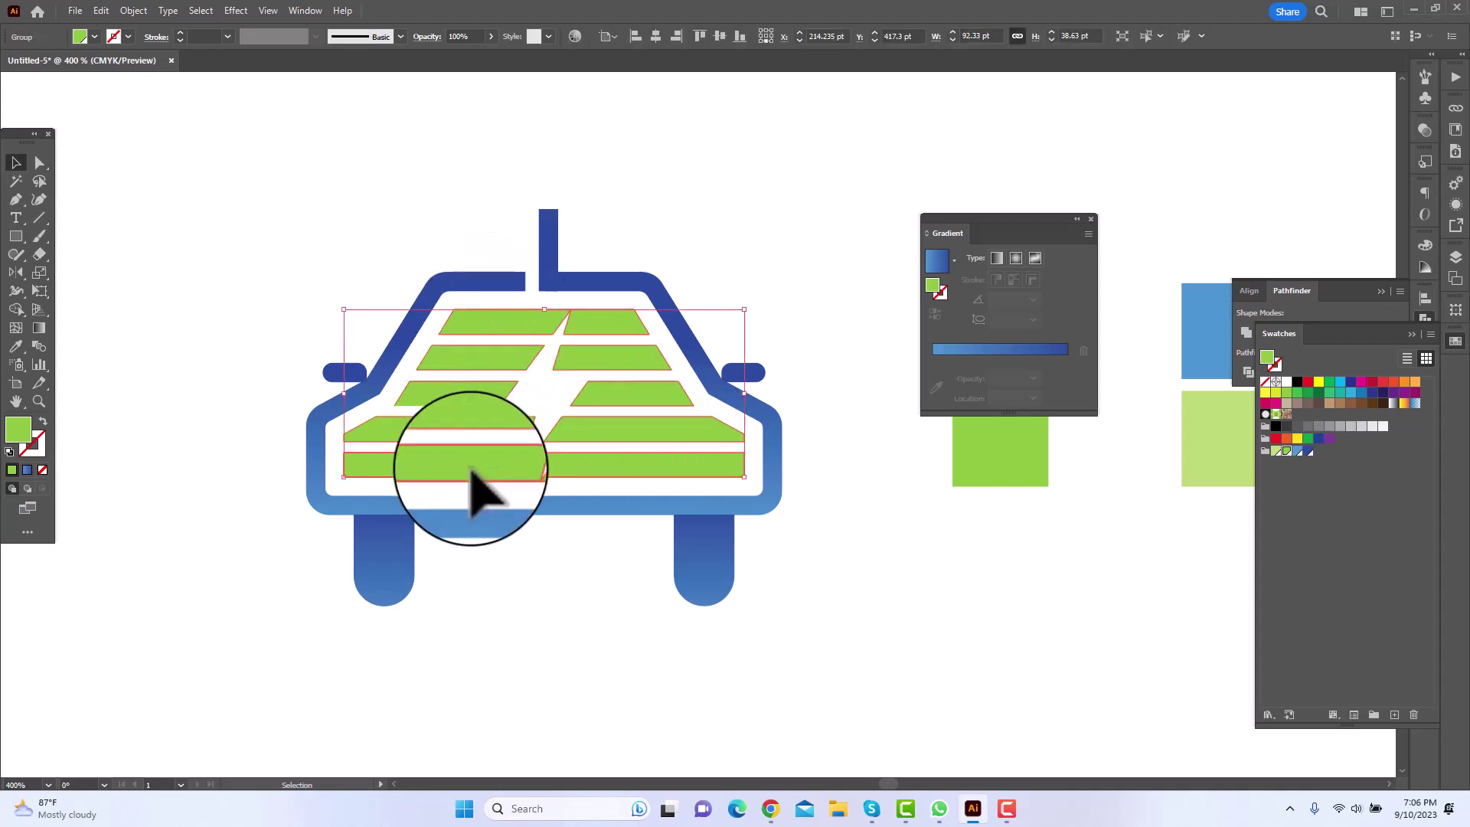
{"action": "left_click", "coordinate": [1000, 350]}
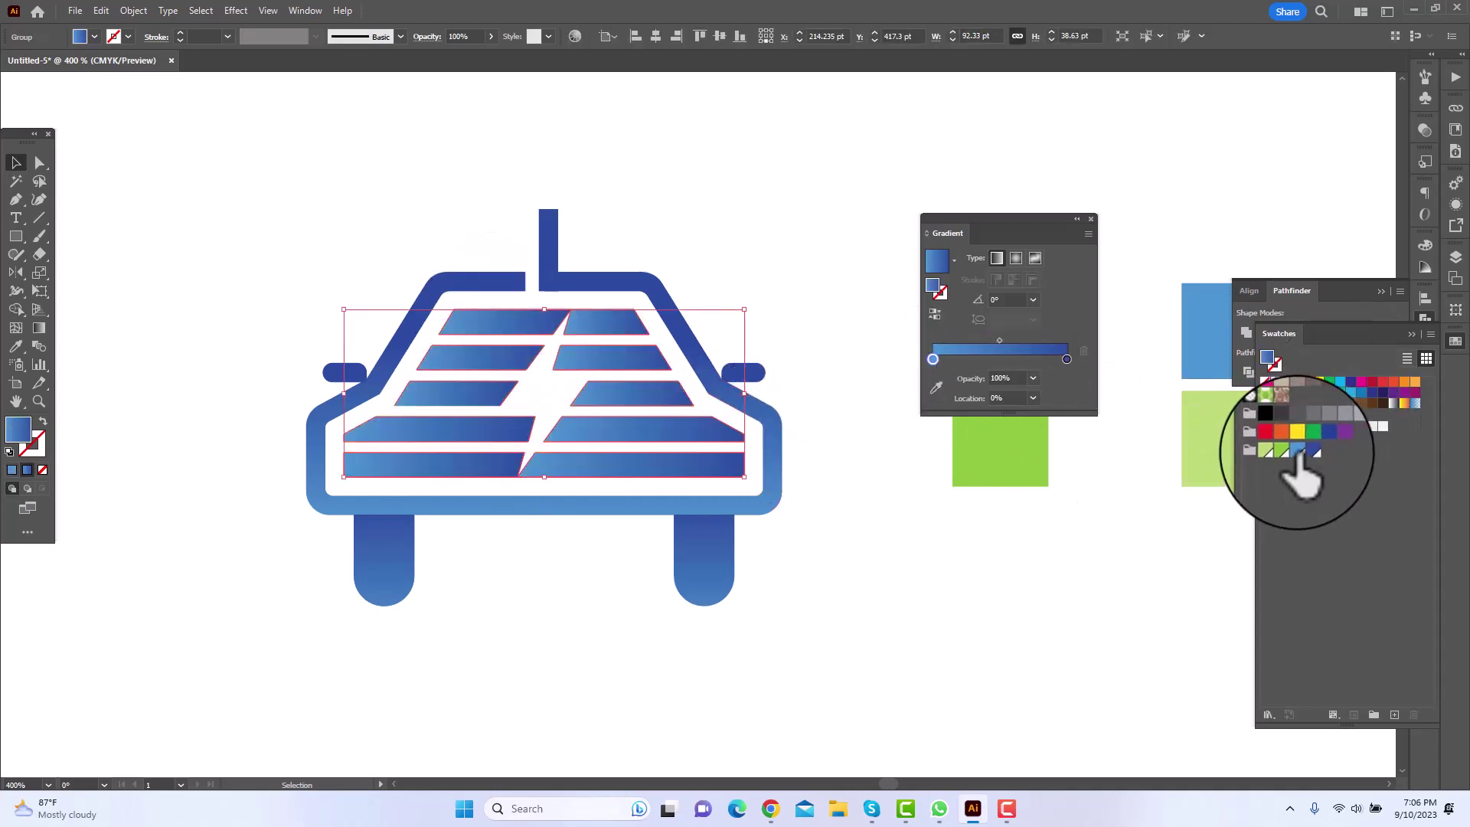
{"action": "left_click", "coordinate": [1275, 451]}
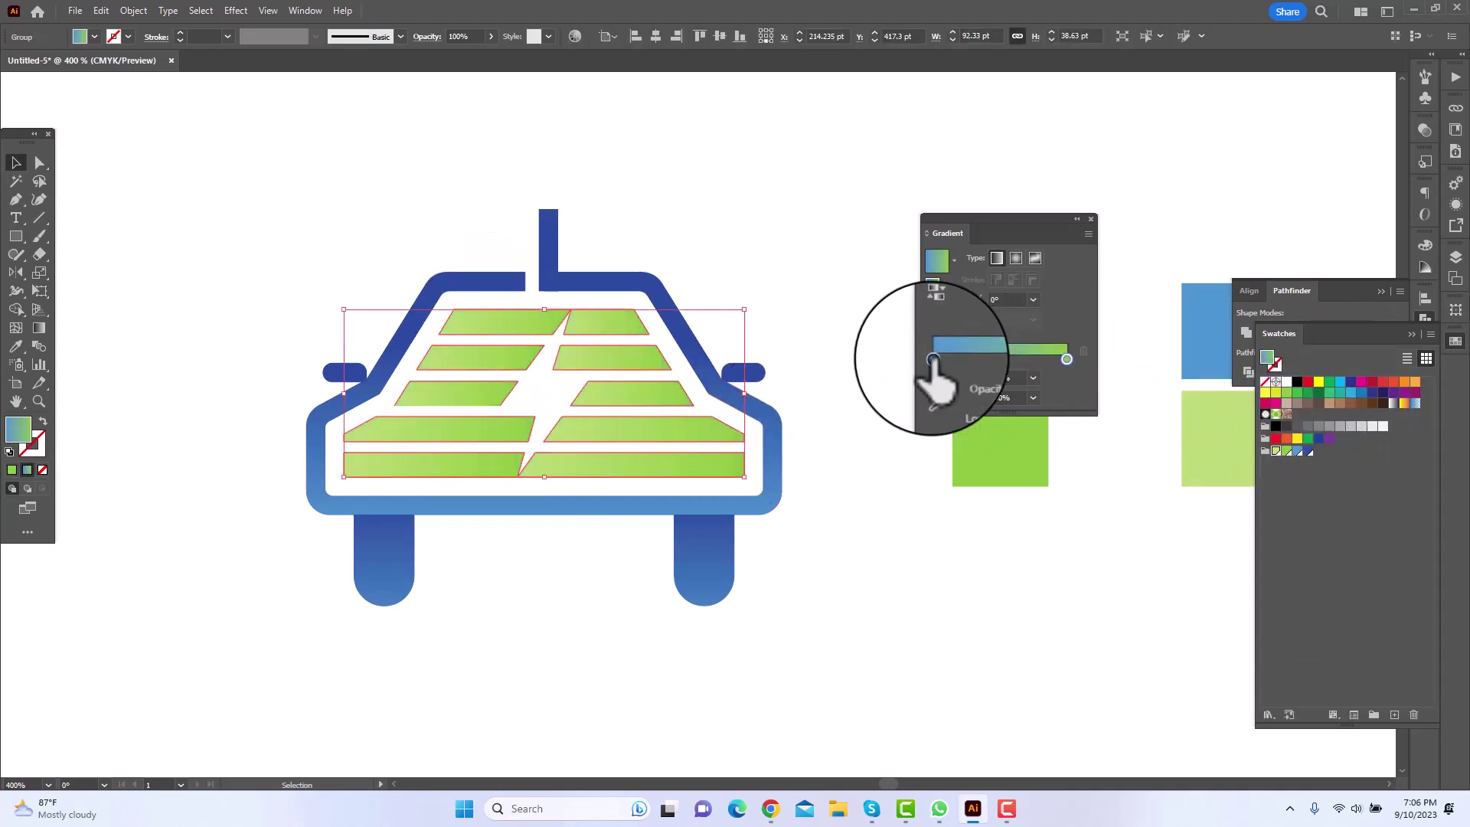
{"action": "double_click", "coordinate": [1277, 453]}
{"action": "left_click", "coordinate": [813, 520]}
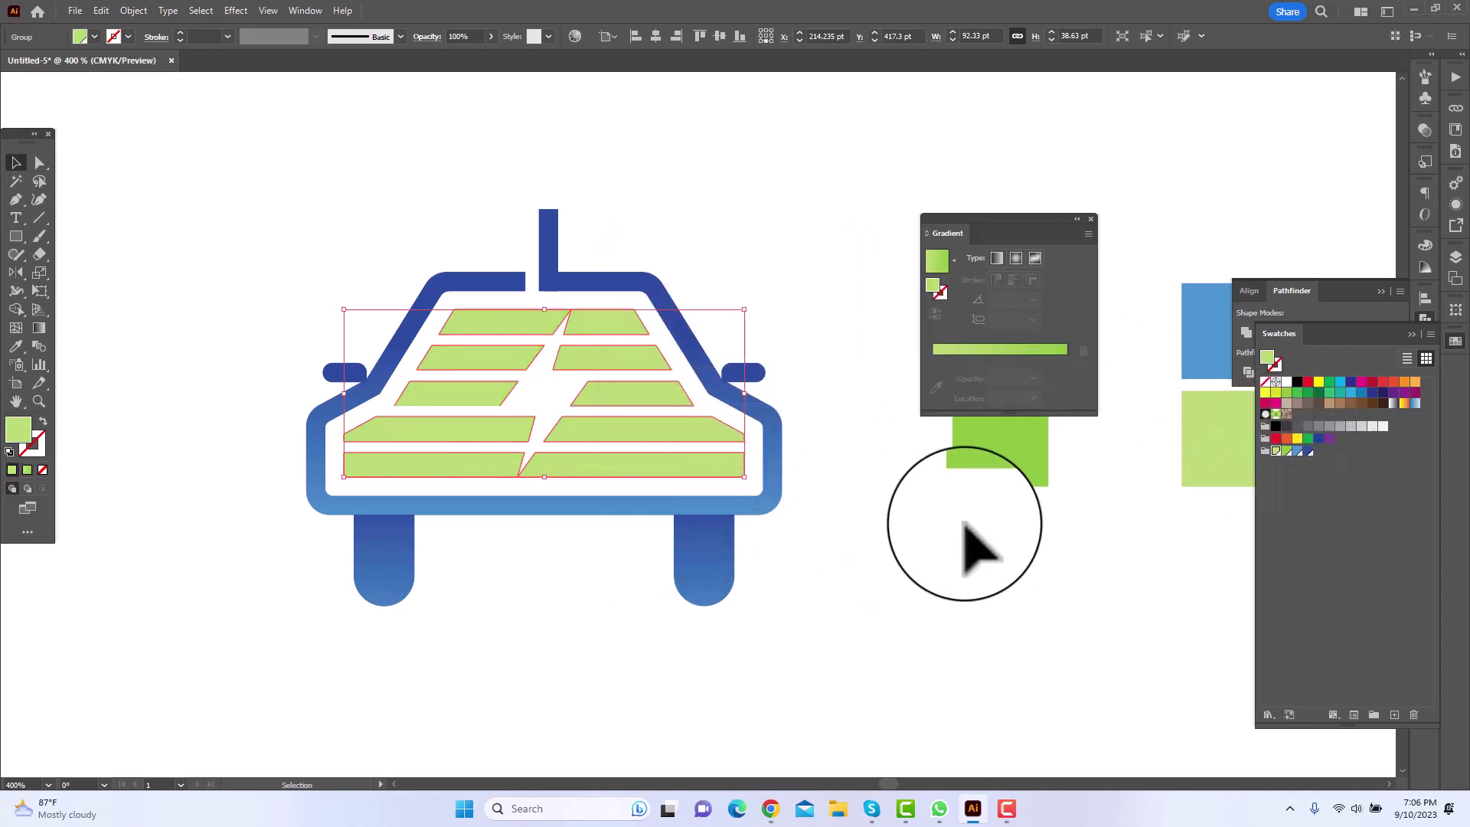
{"action": "key", "text": "ctrl+z"}
{"action": "left_click", "coordinate": [873, 605]}
Set the light green swatch to C=40 M=0 Y=83 K=0 and the darker green swatch to C=65 M=0 Y=100 K=0.
{"action": "double_click", "coordinate": [1276, 451]}
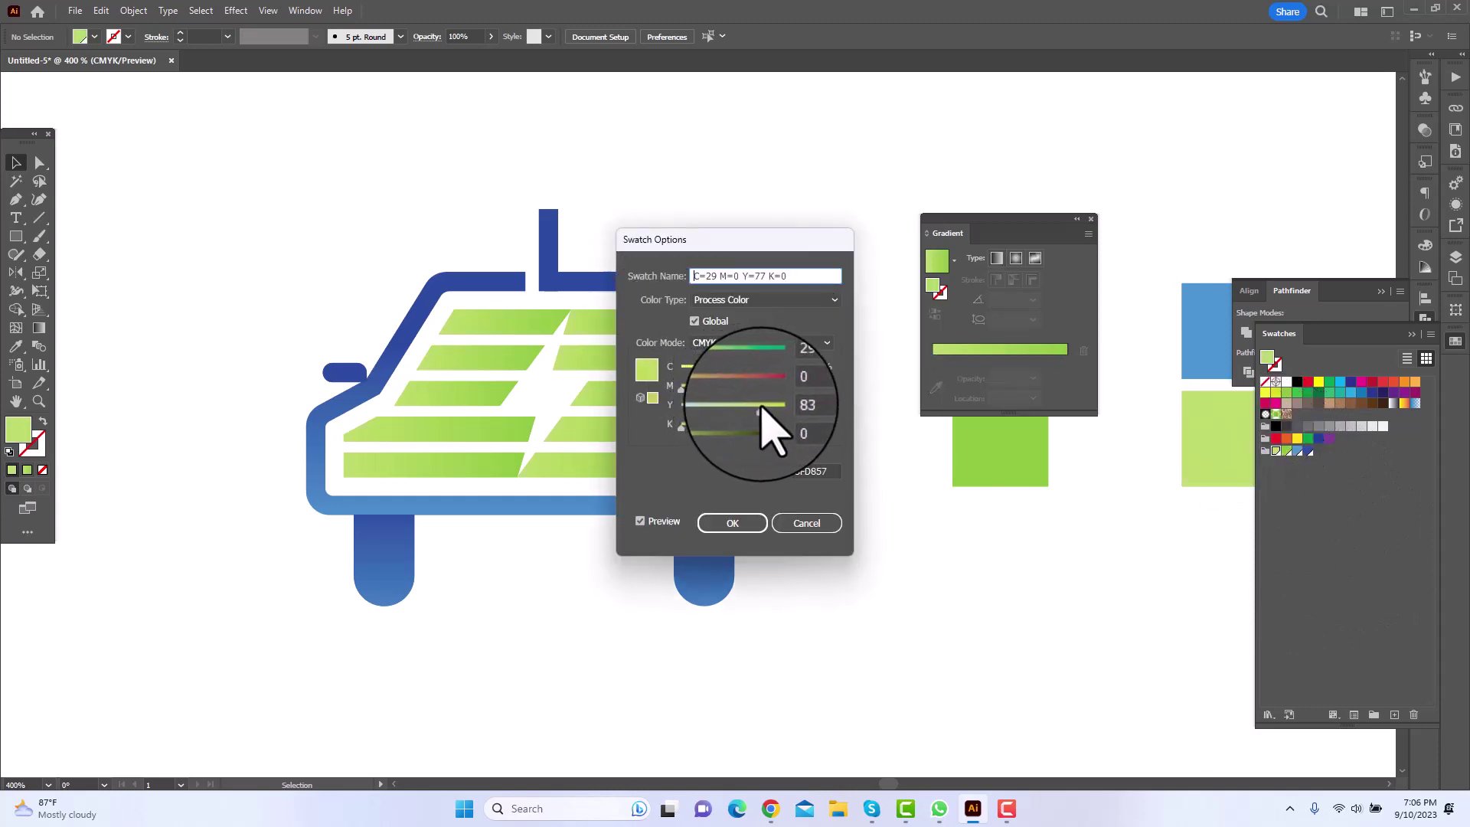
{"action": "left_click_drag", "start_coordinate": [712, 371], "coordinate": [717, 370]}
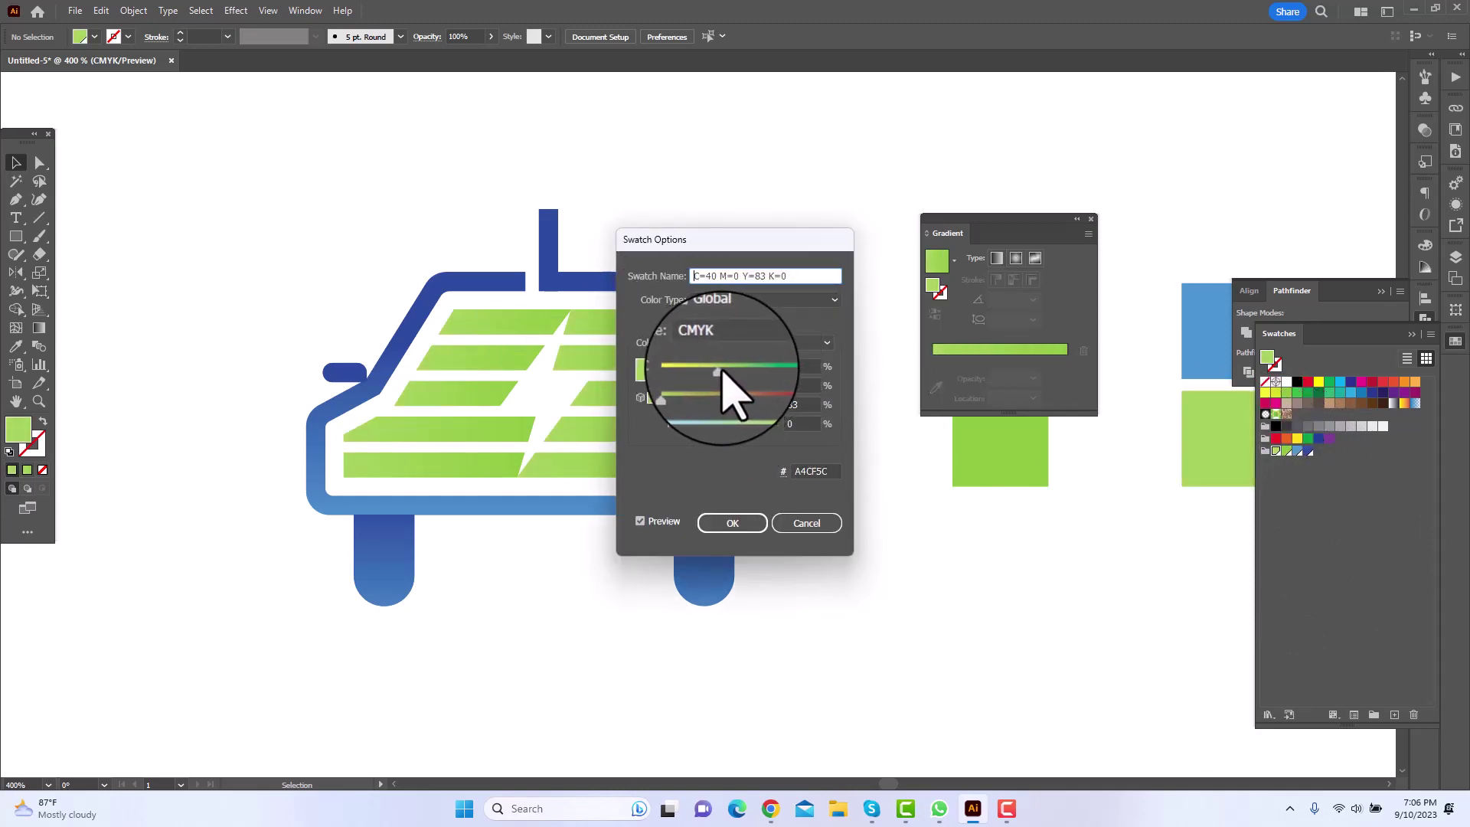
{"action": "left_click", "coordinate": [736, 525]}
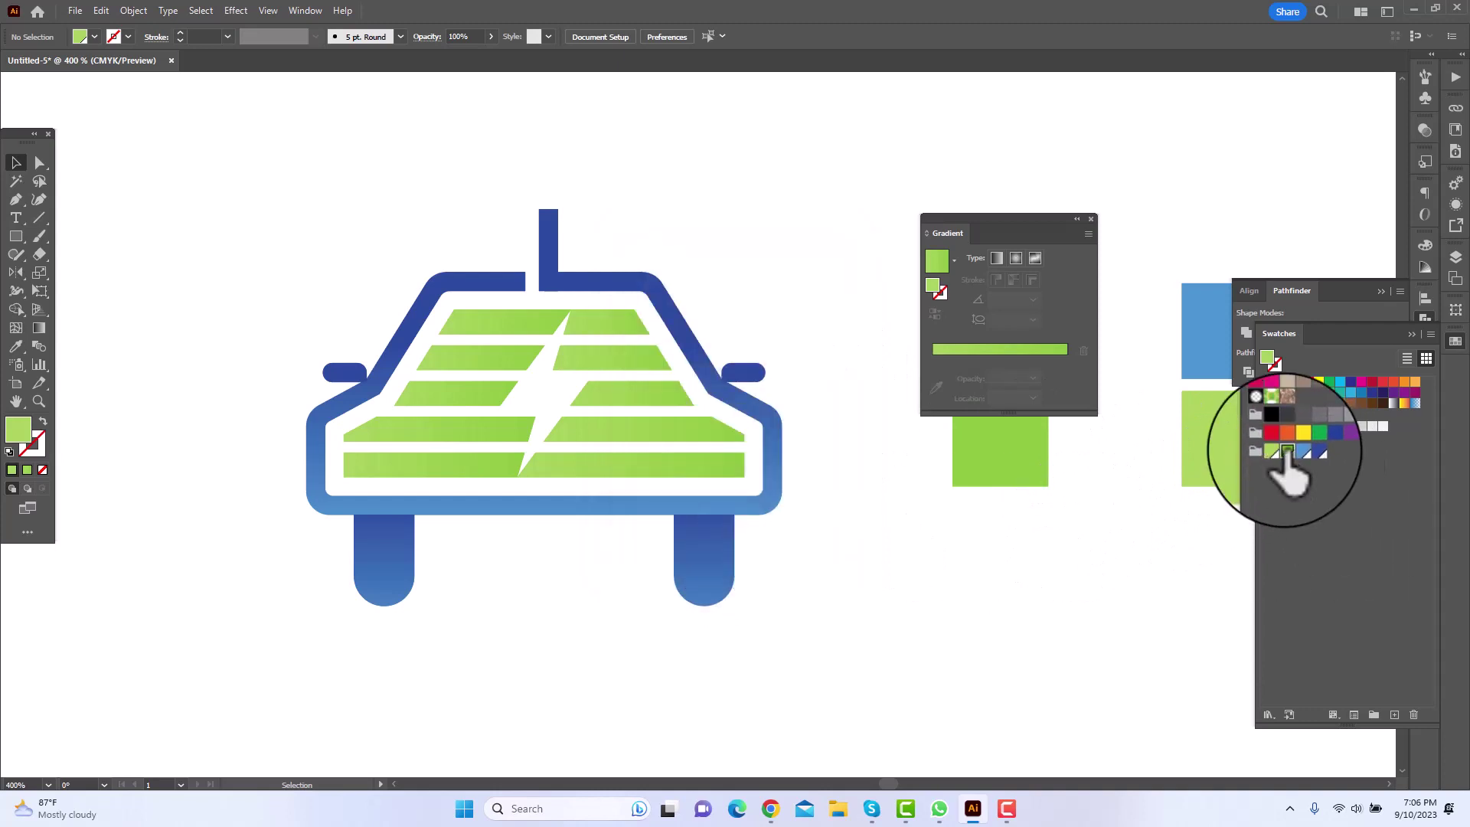
{"action": "double_click", "coordinate": [1286, 452]}
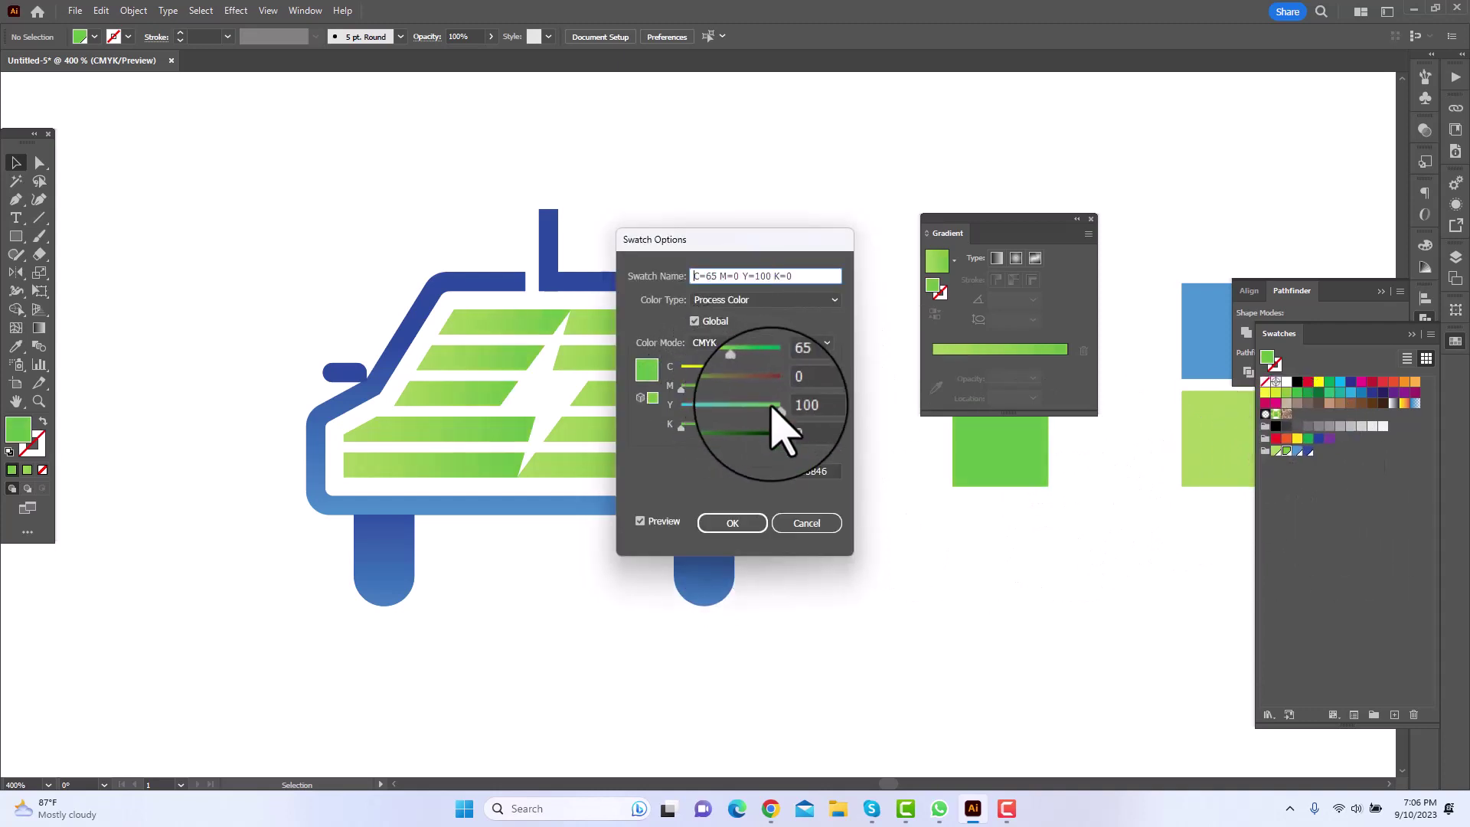
{"action": "left_click", "coordinate": [796, 522]}
Stretch the green gradient horizontally across all the bars together, from light green on the left to darker green on the right.
{"action": "left_click", "coordinate": [650, 398]}
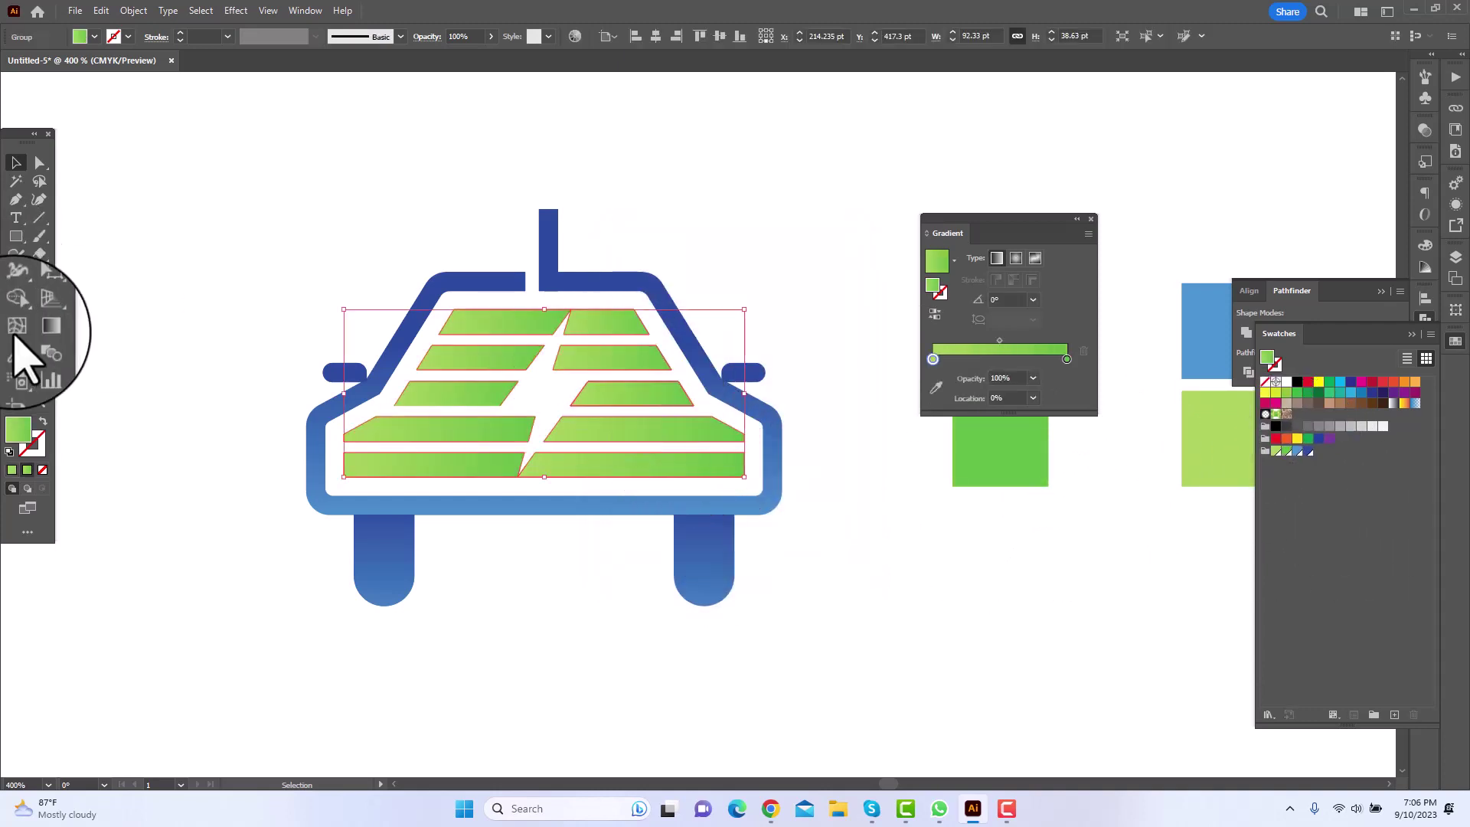
{"action": "left_click", "coordinate": [39, 328]}
{"action": "left_click_drag", "start_coordinate": [363, 388], "coordinate": [680, 385]}
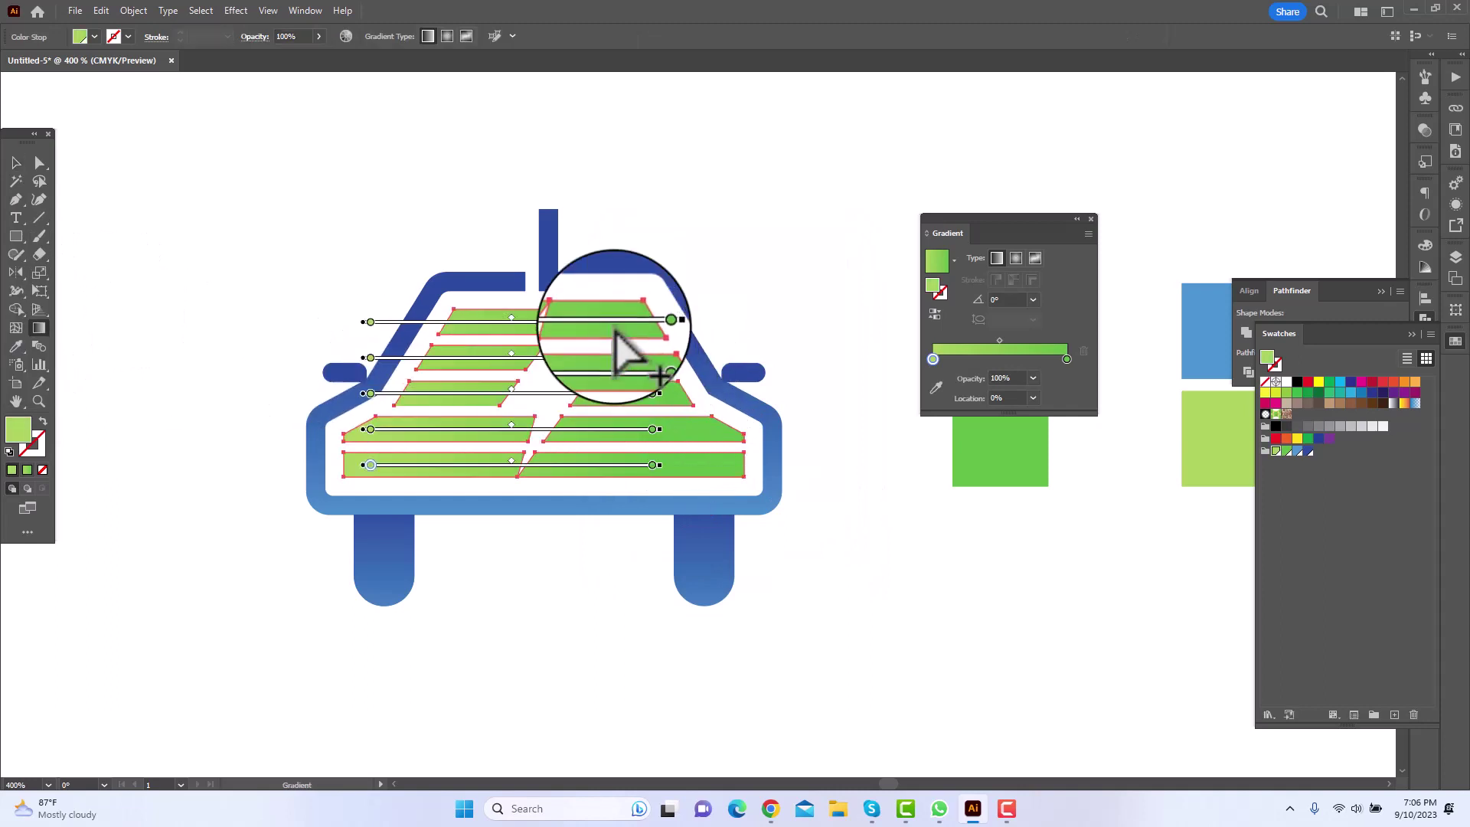
Redirect the green gradient vertically across all the bars together, from light green at the top to darker green at the bottom.
{"action": "left_click_drag", "start_coordinate": [599, 289], "coordinate": [586, 468]}
{"action": "key", "text": "a"}
{"action": "left_click", "coordinate": [582, 623]}
Narrow the car body slightly by nudging the anchor points of its right and left halves, including mirrors, bars and wheels, inward.
{"action": "key", "text": "z"}
{"action": "left_click_drag", "start_coordinate": [584, 609], "coordinate": [217, 617]}
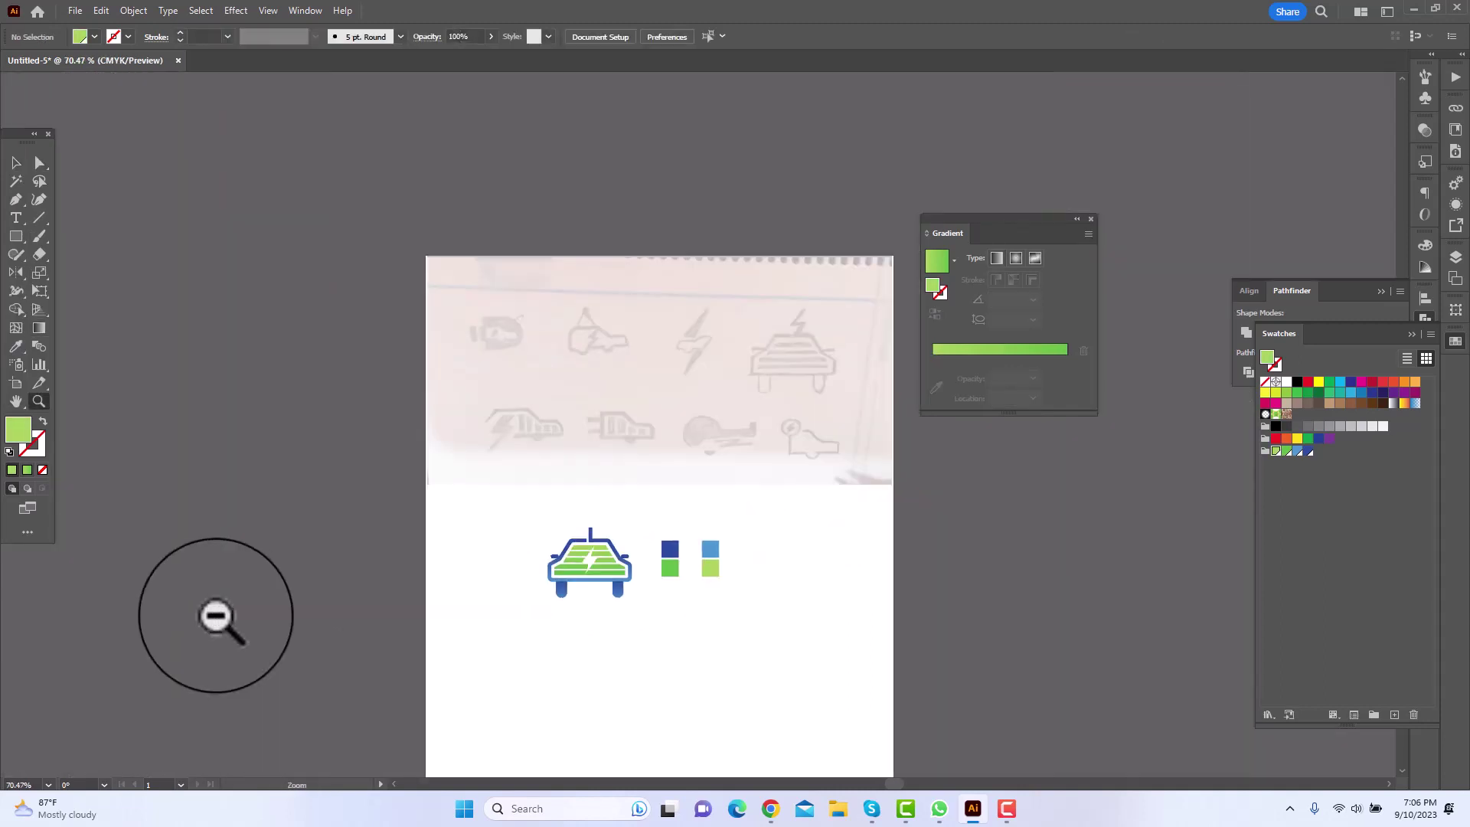
{"action": "left_click_drag", "start_coordinate": [639, 626], "coordinate": [525, 636]}
{"action": "left_click_drag", "start_coordinate": [692, 663], "coordinate": [576, 686]}
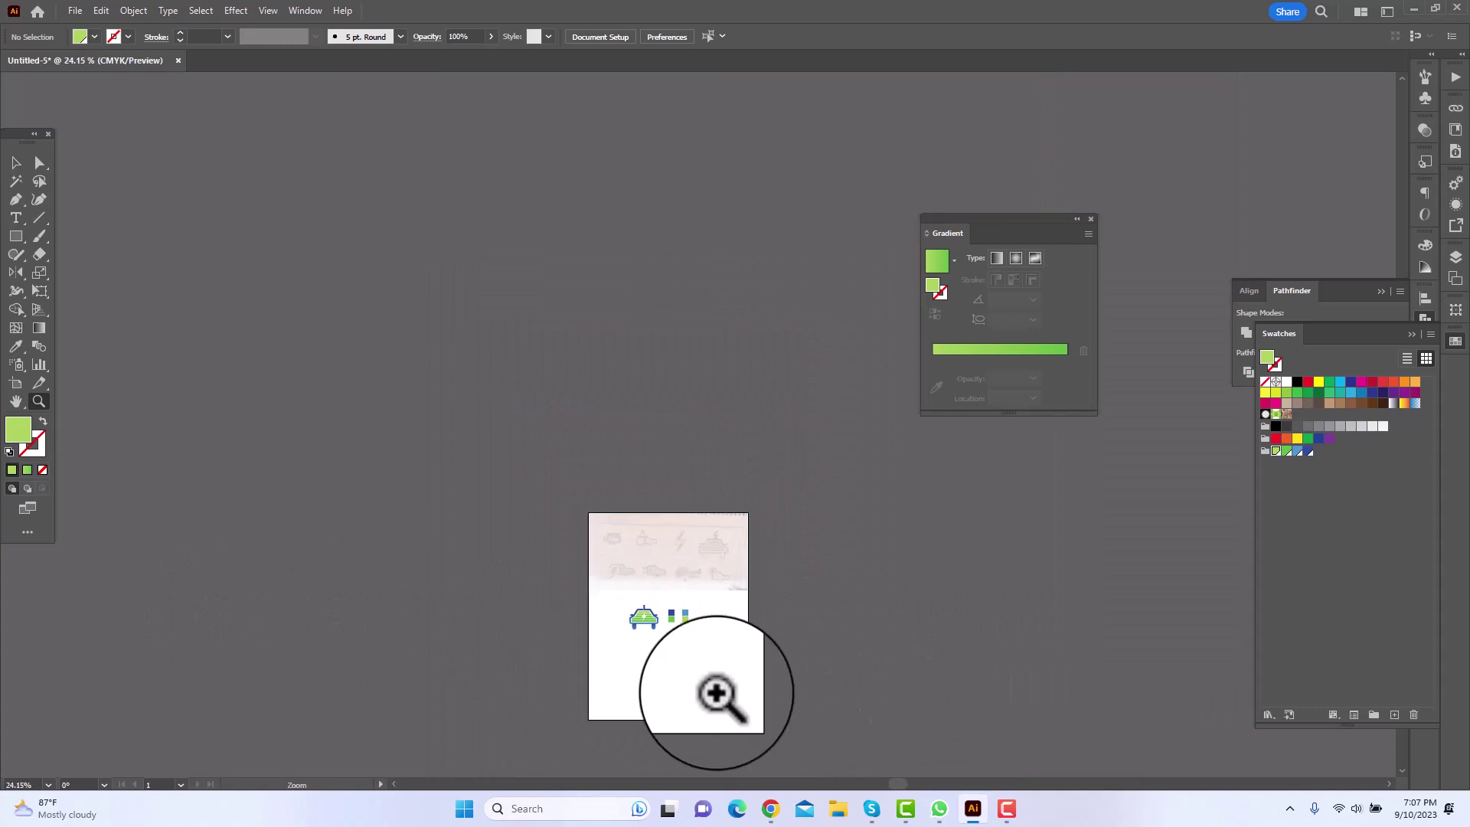
{"action": "left_click_drag", "start_coordinate": [663, 670], "coordinate": [967, 654]}
{"action": "left_click", "coordinate": [16, 162]}
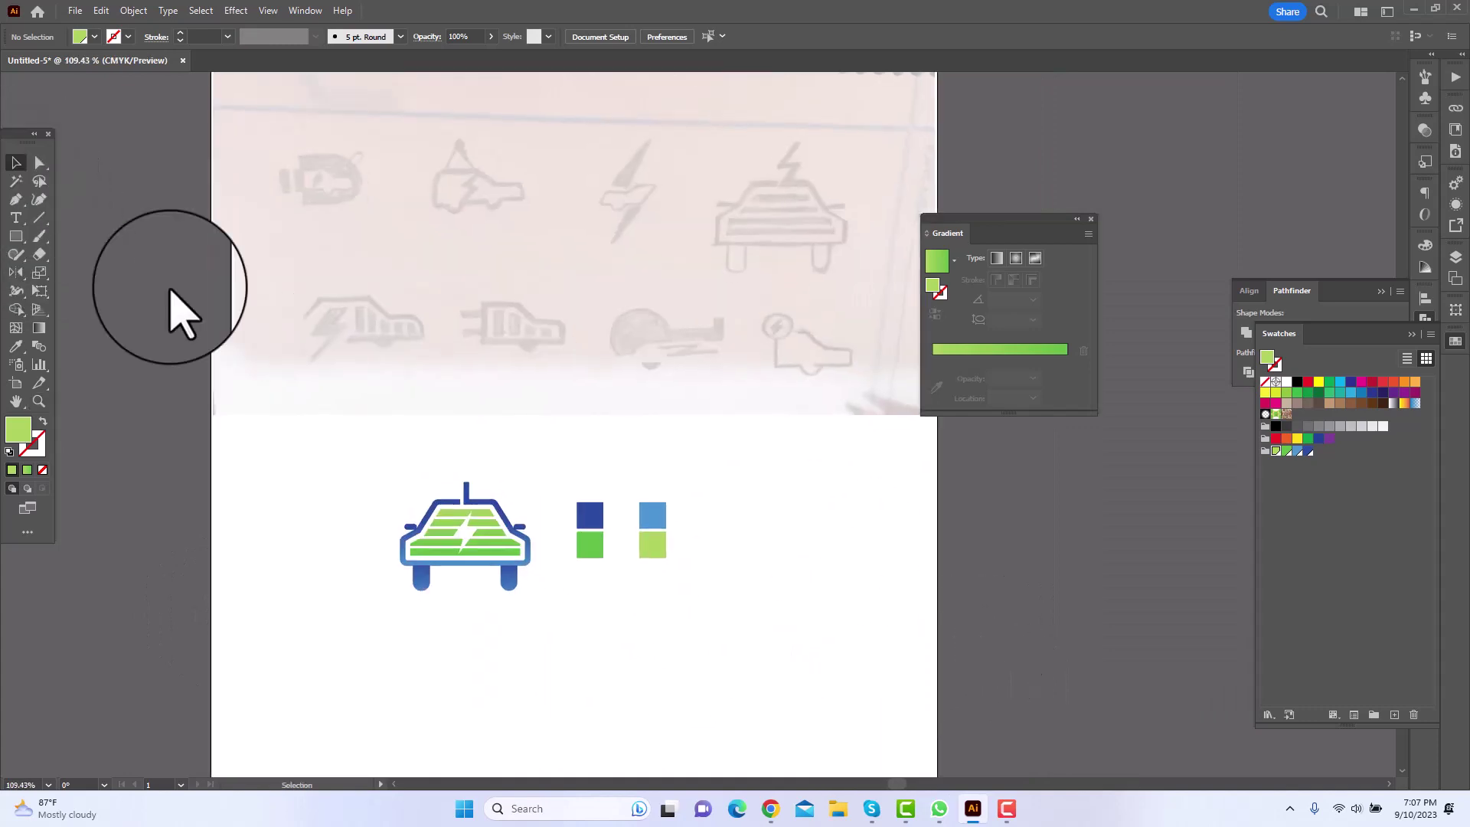
{"action": "key", "text": "z"}
{"action": "left_click_drag", "start_coordinate": [462, 522], "coordinate": [674, 577]}
{"action": "key", "text": "a"}
{"action": "left_click_drag", "start_coordinate": [703, 739], "coordinate": [562, 441]}
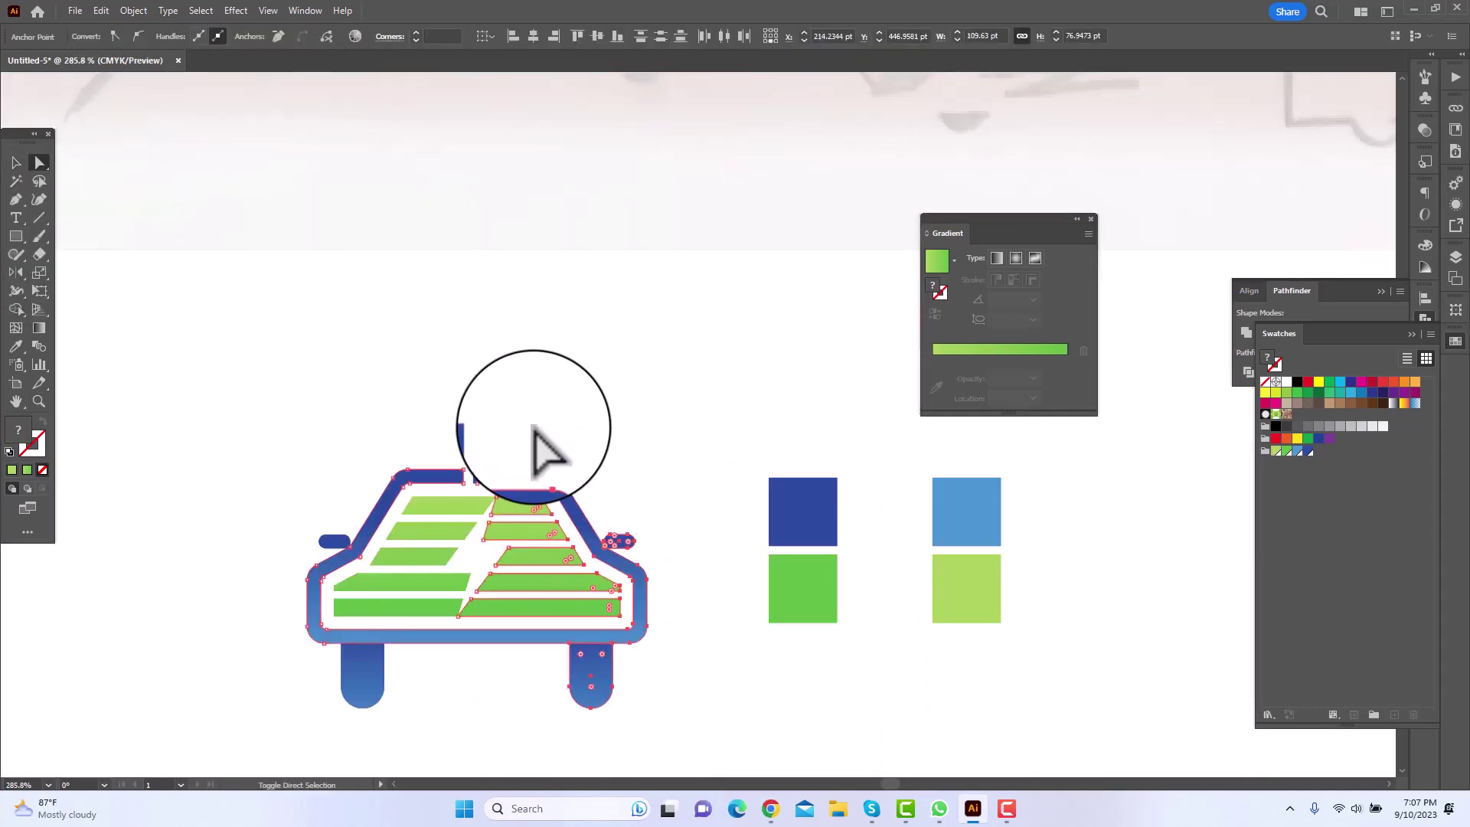
{"action": "left_click_drag", "start_coordinate": [304, 607], "coordinate": [424, 720]}
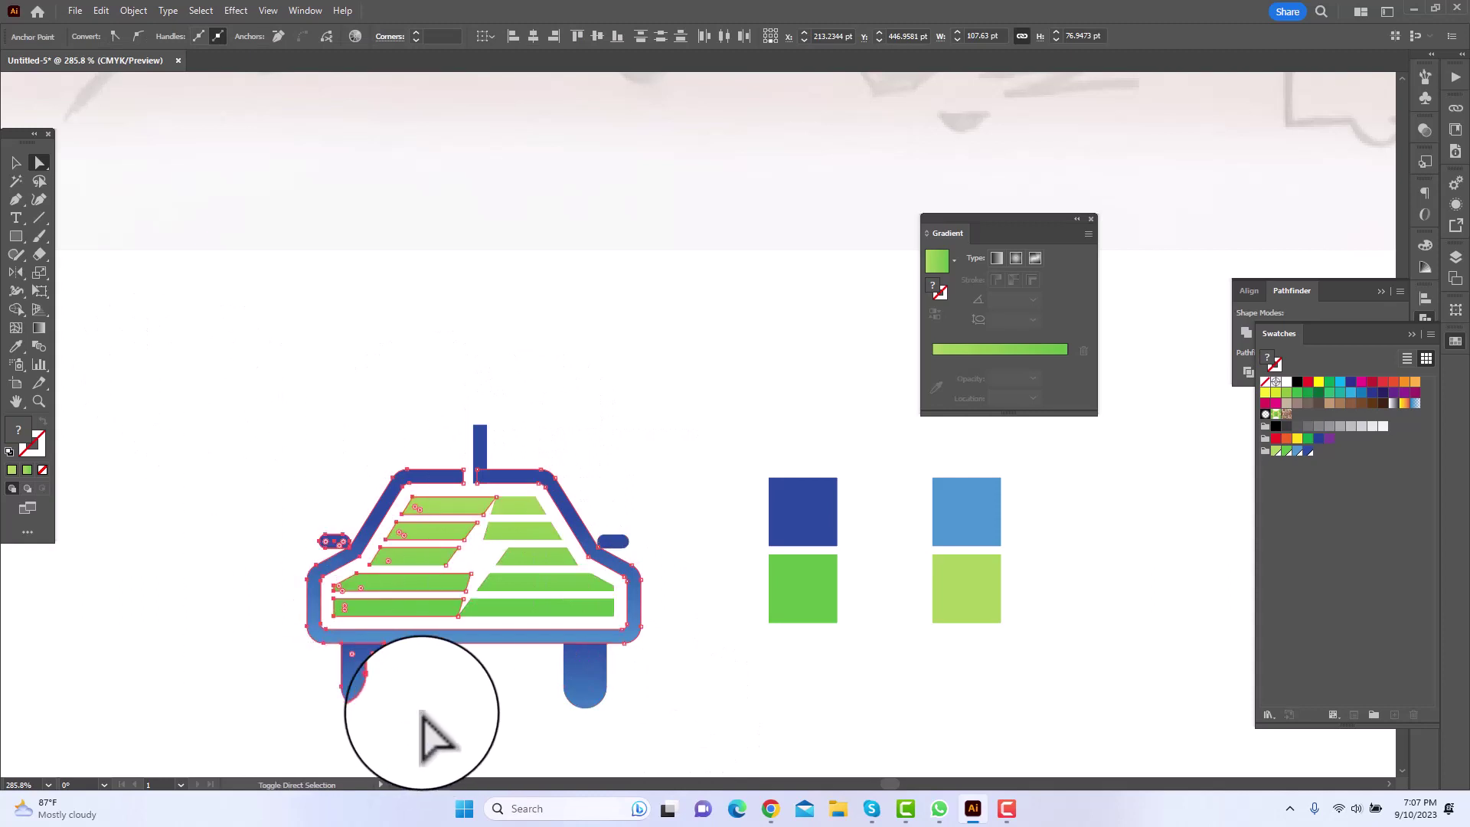
{"action": "key", "text": "Right"}
{"action": "key", "text": "Right"}
{"action": "left_click", "coordinate": [466, 738]}
Delete the four colour sample squares beside the car and put away the floating Gradient, Pathfinder and Swatches panels.
{"action": "left_click_drag", "start_coordinate": [663, 411], "coordinate": [1024, 633]}
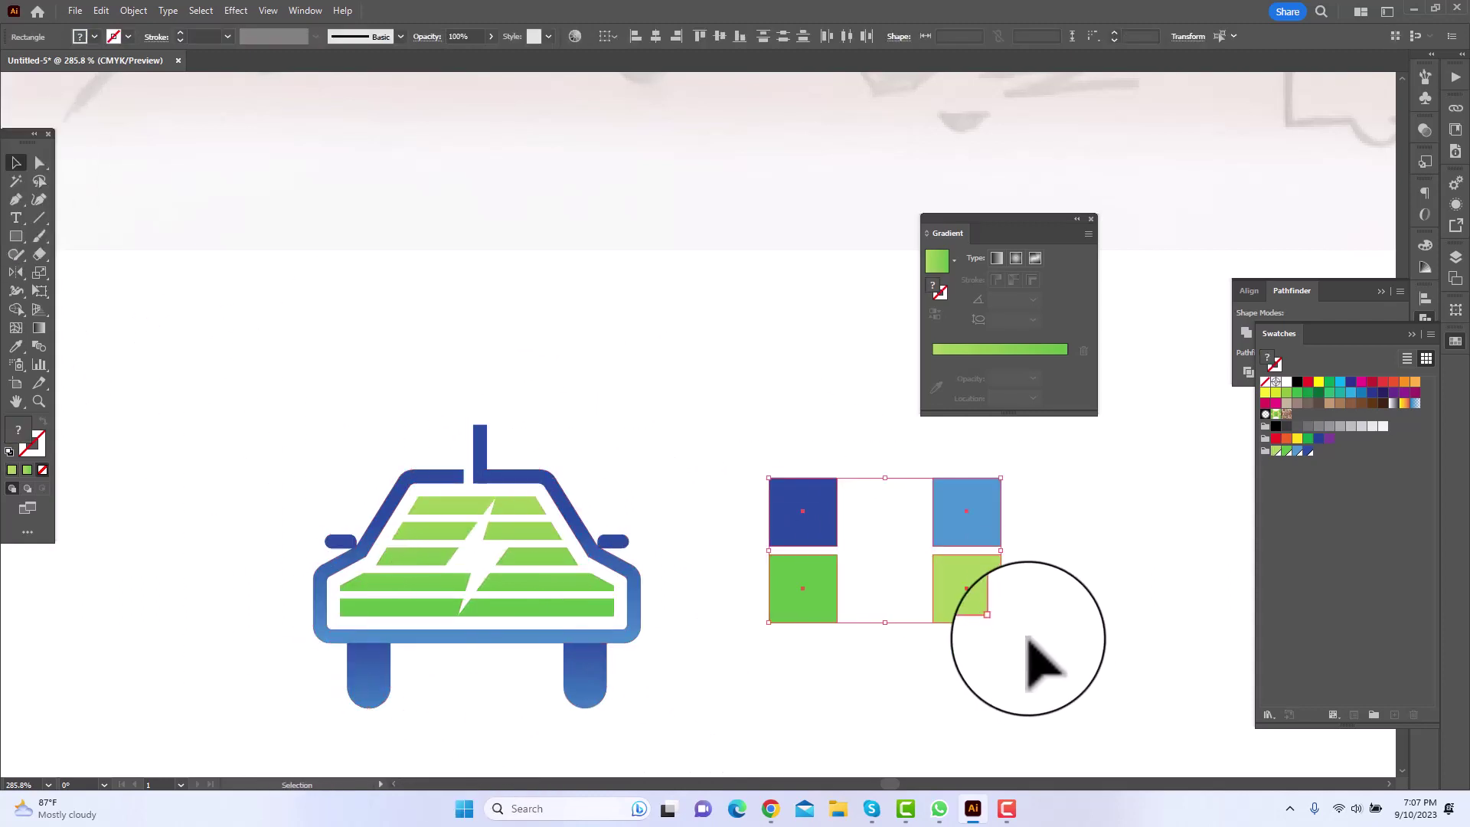
{"action": "key", "text": "Delete"}
{"action": "left_click_drag", "start_coordinate": [1064, 228], "coordinate": [1451, 373]}
{"action": "left_click", "coordinate": [1380, 290]}
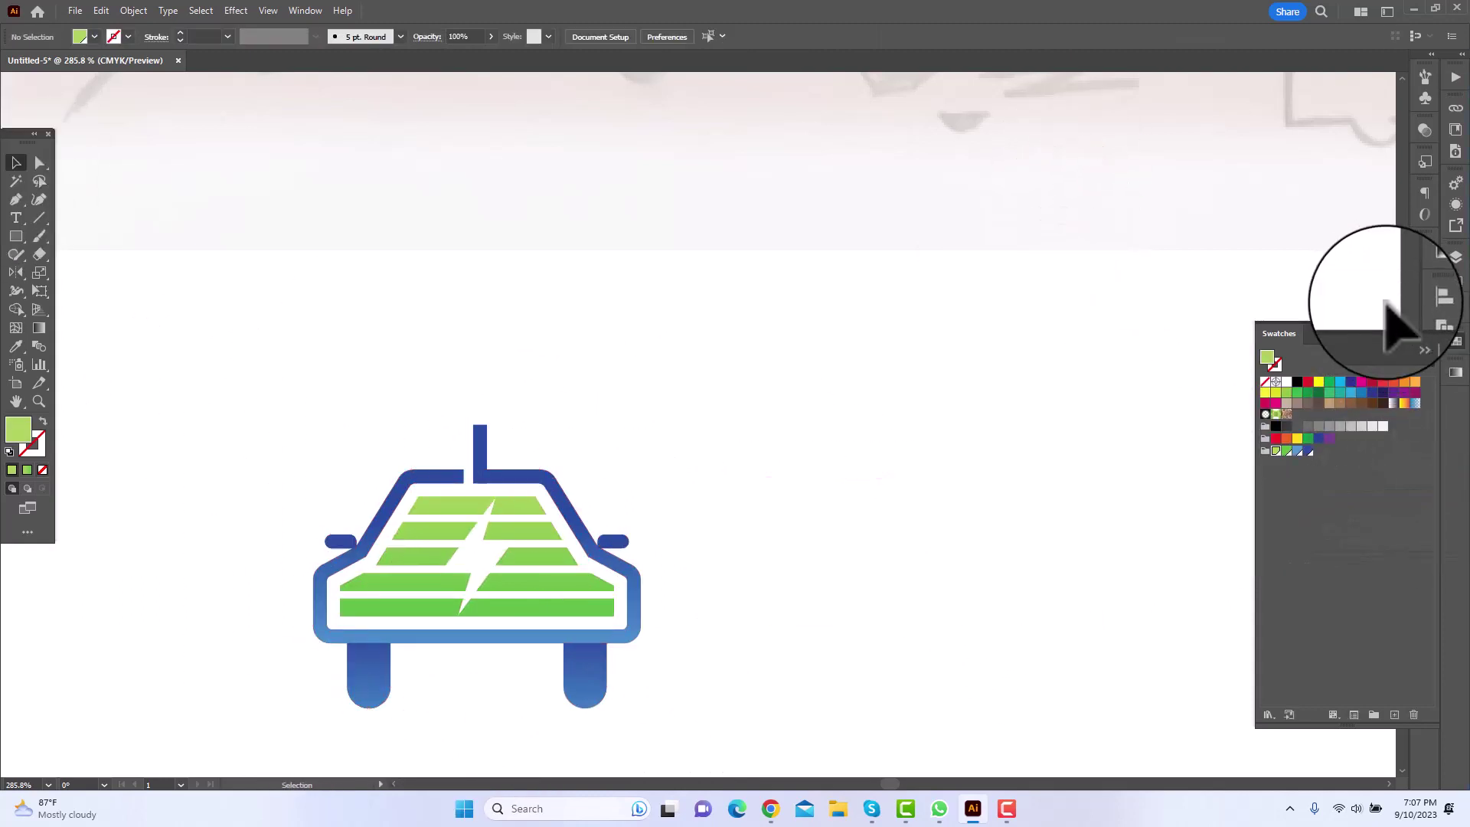
{"action": "left_click", "coordinate": [1411, 333]}
Add the text "Rent-a-Charge" to the right of the car icon and enlarge it to about 32 pt.
{"action": "key", "text": "z"}
{"action": "left_click_drag", "start_coordinate": [813, 522], "coordinate": [922, 650]}
{"action": "scroll", "coordinate": [666, 509], "scroll_direction": "down", "scroll_amount": 4}
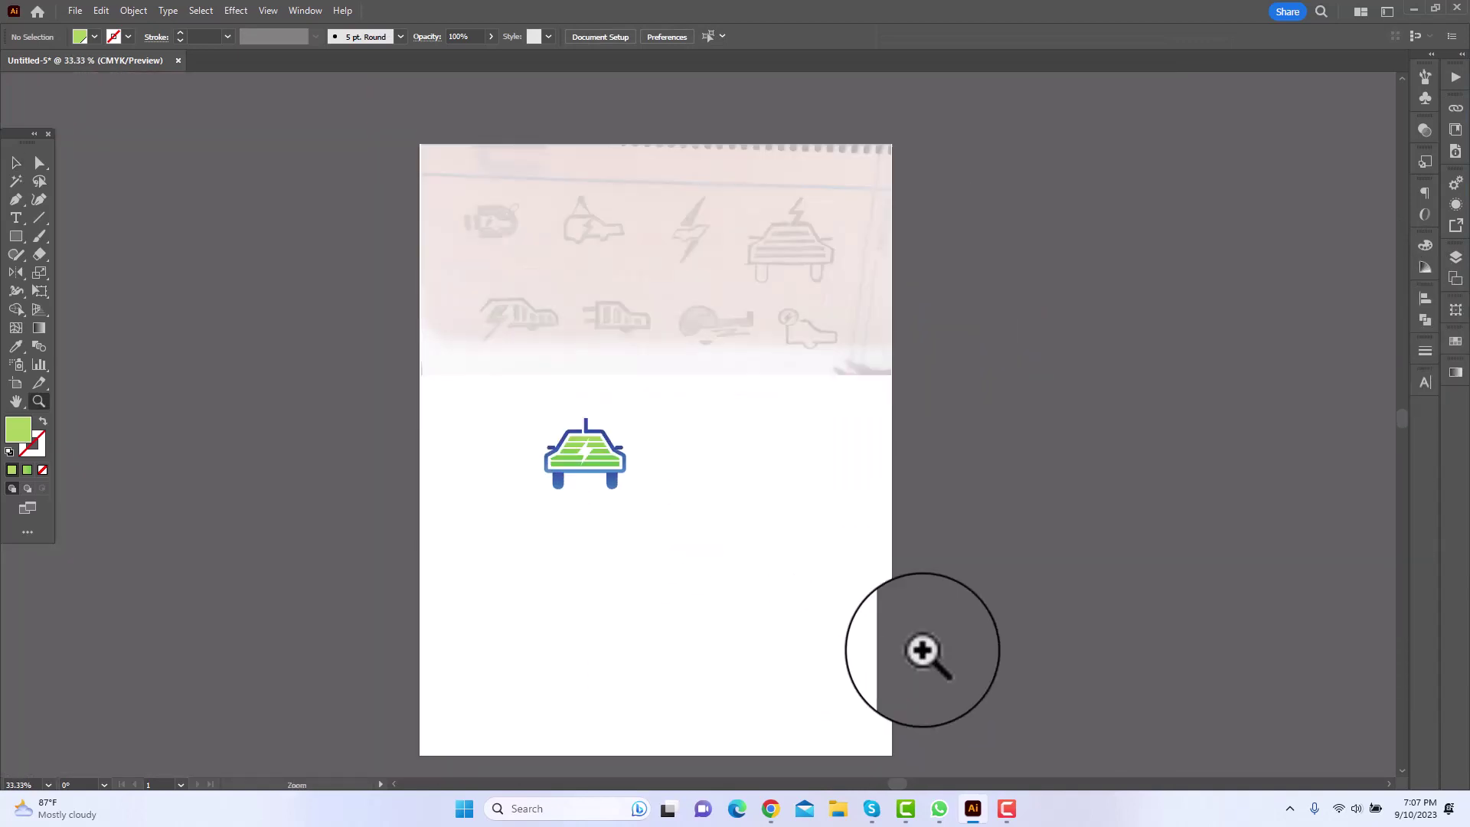
{"action": "key", "text": "space"}
{"action": "left_click_drag", "start_coordinate": [742, 397], "coordinate": [699, 535]}
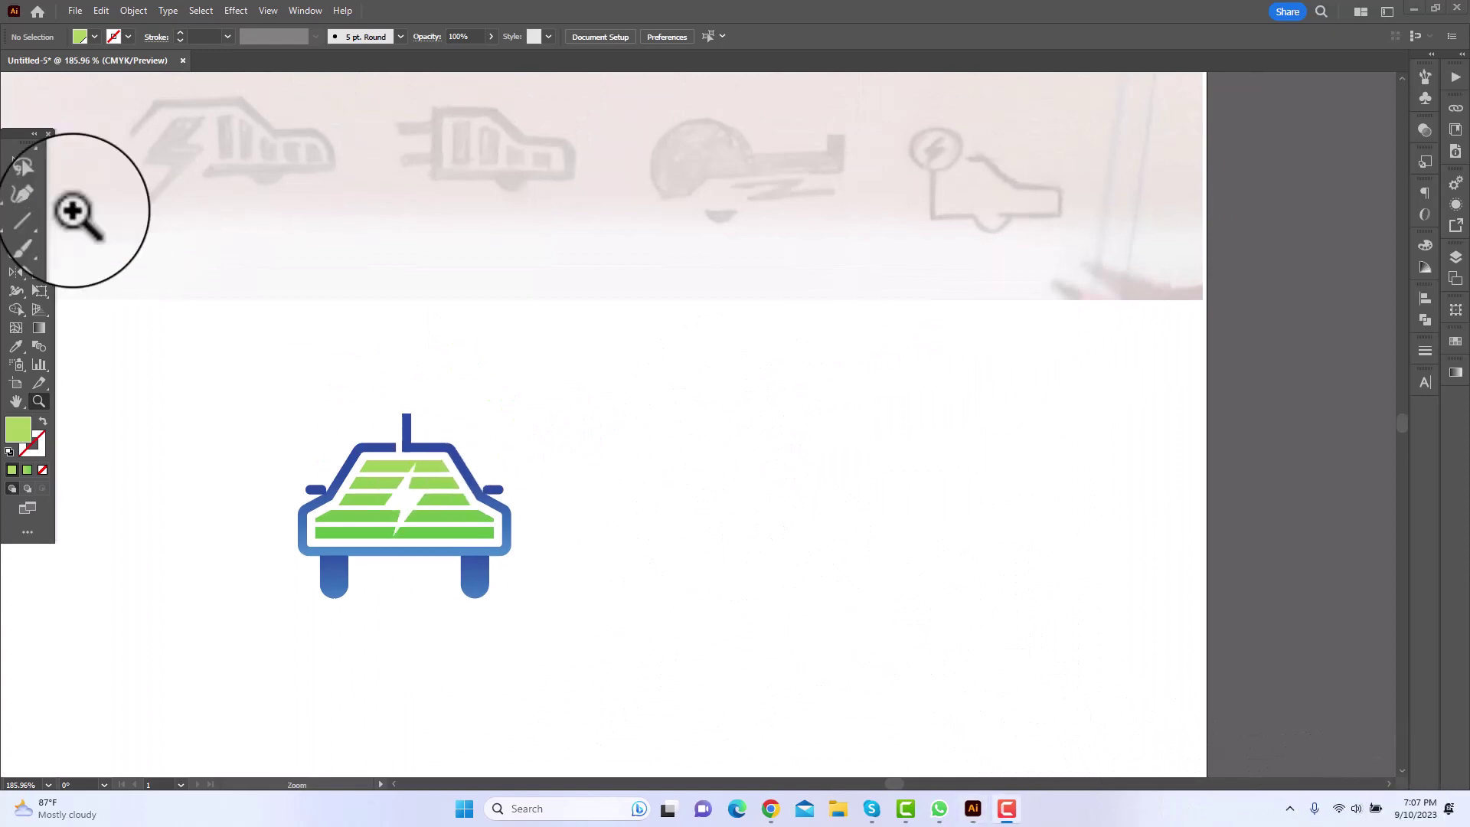
{"action": "left_click", "coordinate": [15, 217]}
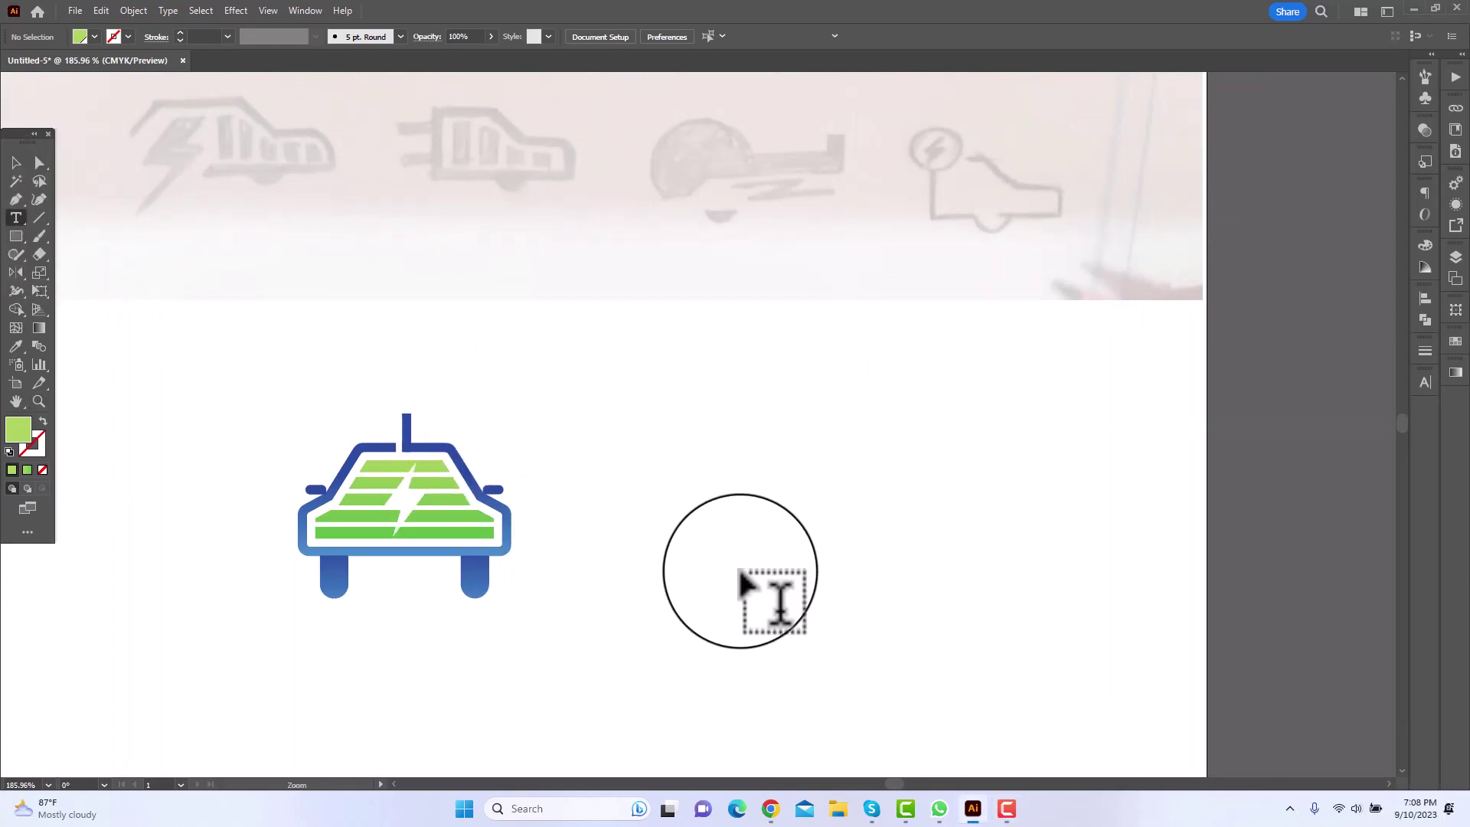
{"action": "left_click", "coordinate": [579, 528]}
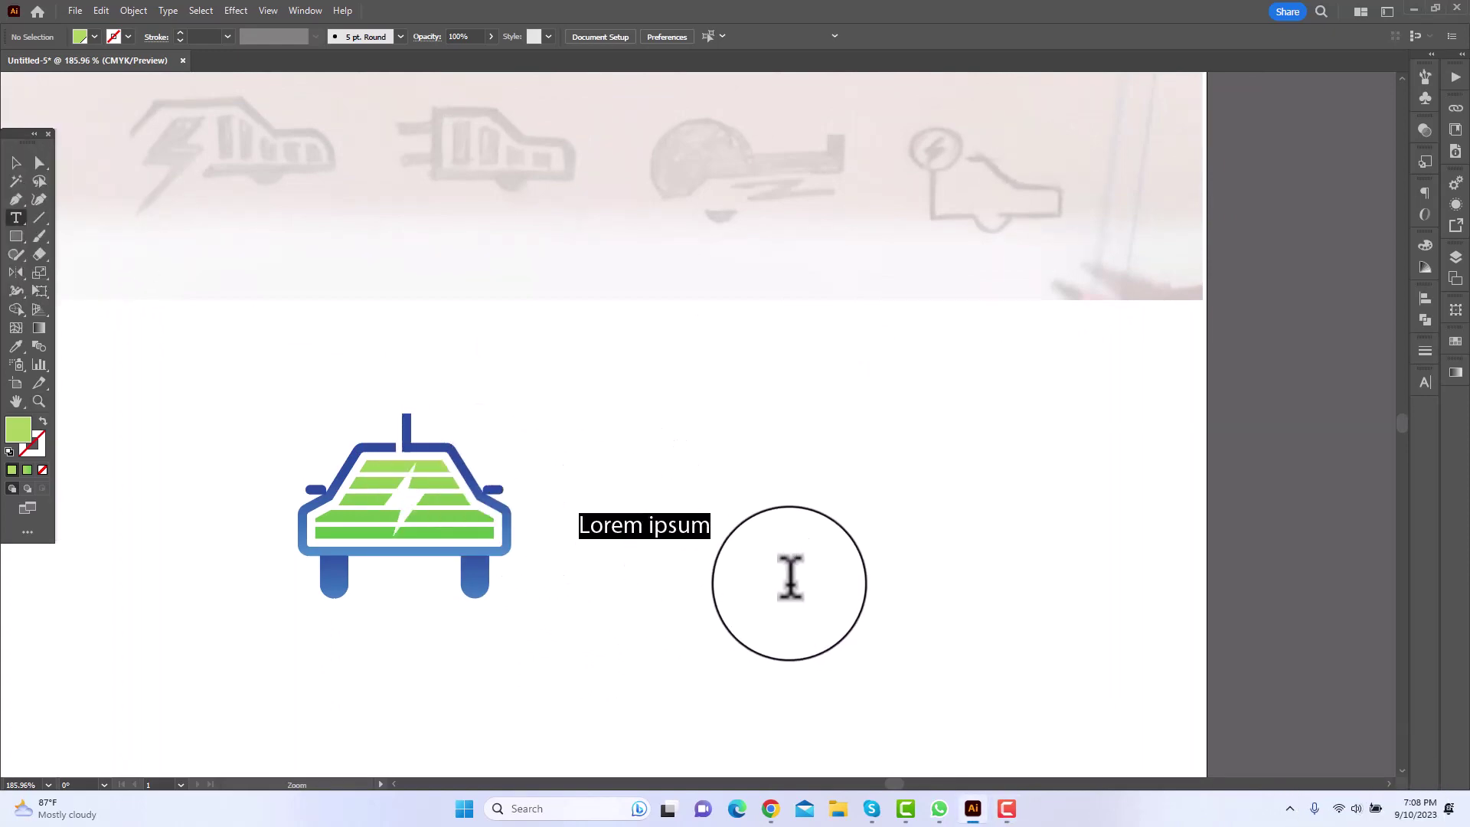
{"action": "type", "text": "Rent-a"}
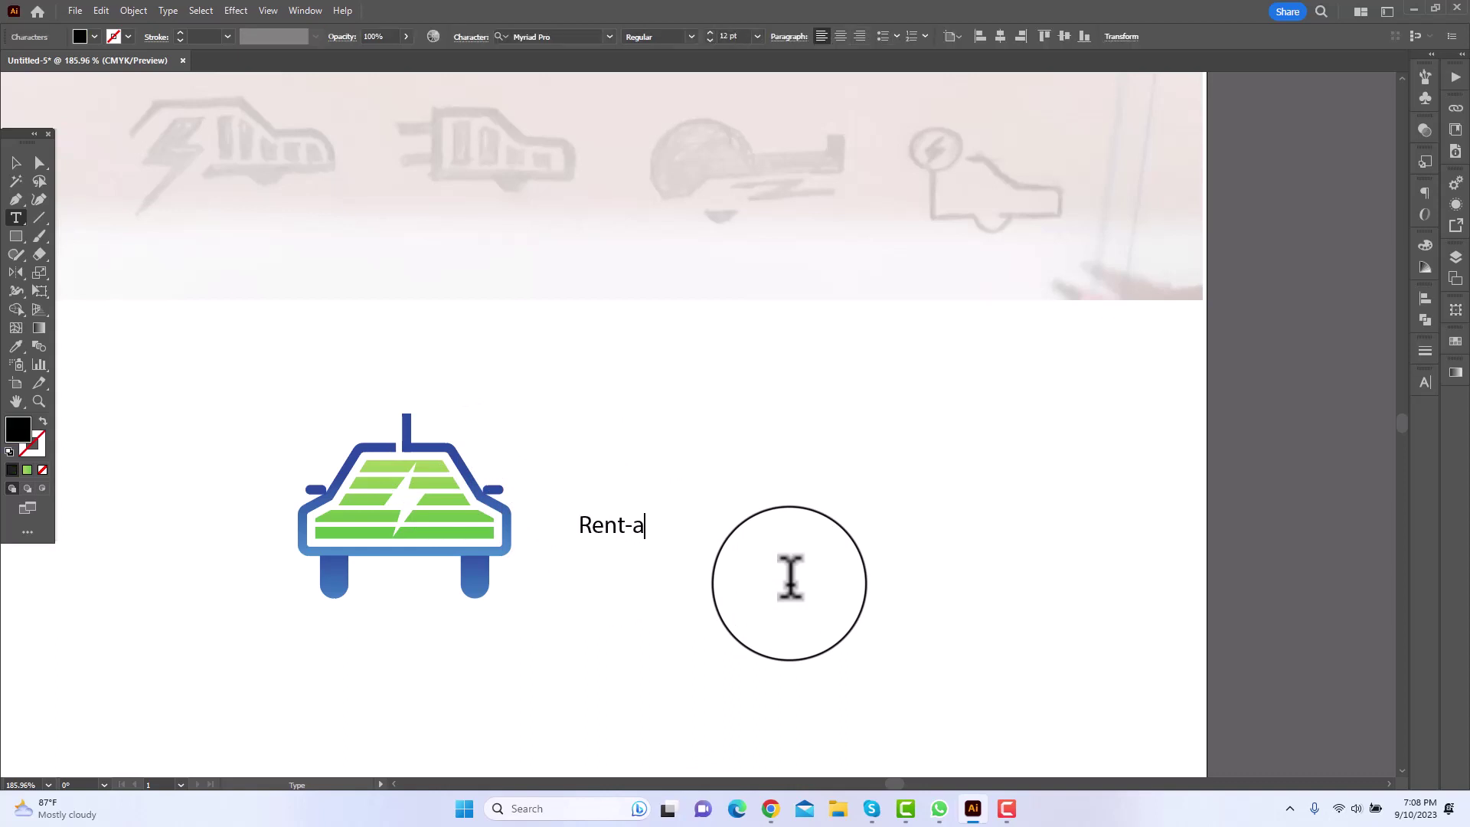
{"action": "type", "text": "-Charge"}
{"action": "left_click", "coordinate": [16, 162]}
{"action": "left_click_drag", "start_coordinate": [754, 533], "coordinate": [876, 605]}
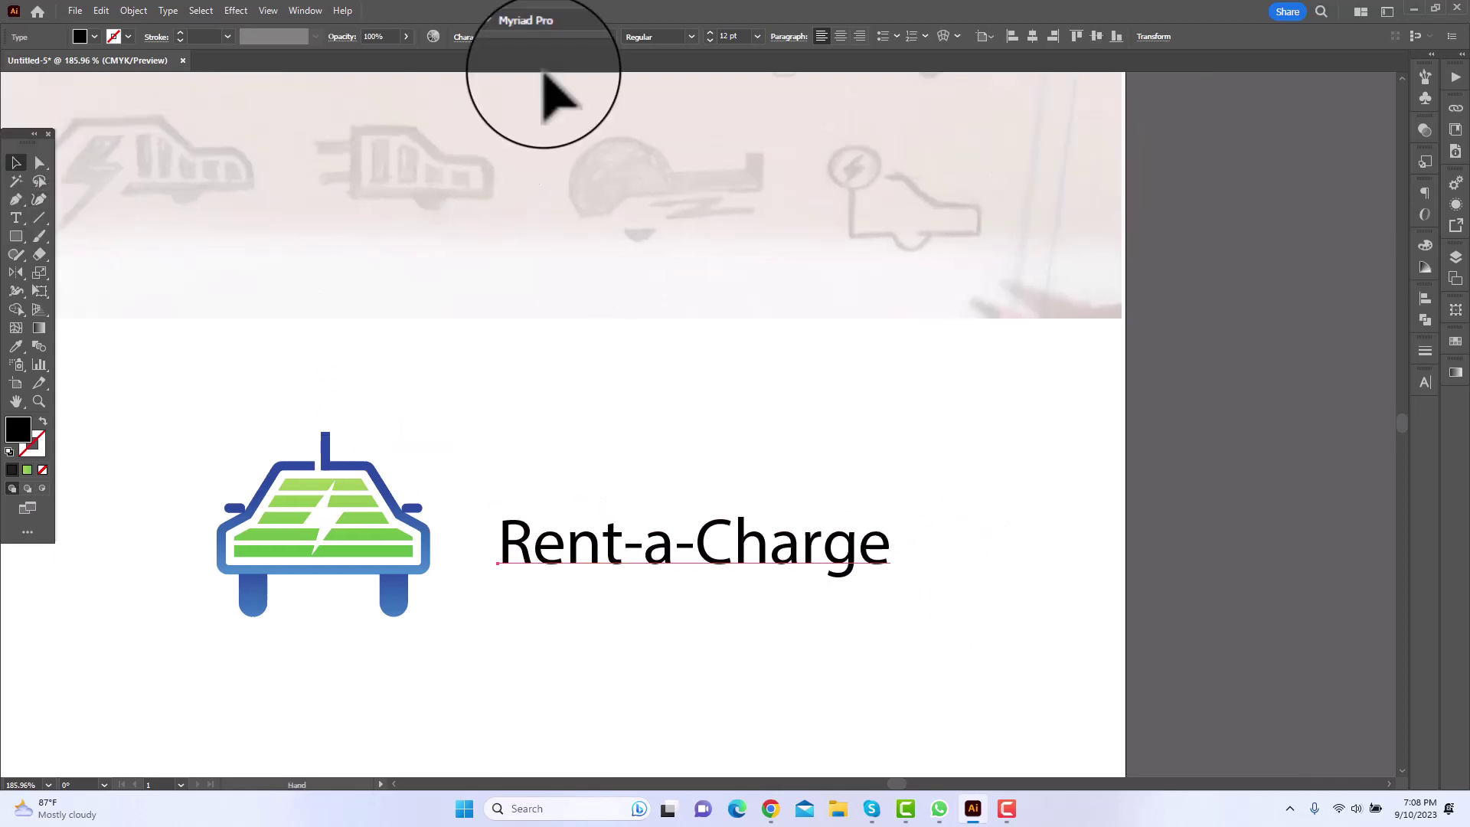
Filter the font choices for the "Rent-a-Charge" text to active Adobe Fonts.
{"action": "left_click", "coordinate": [611, 36]}
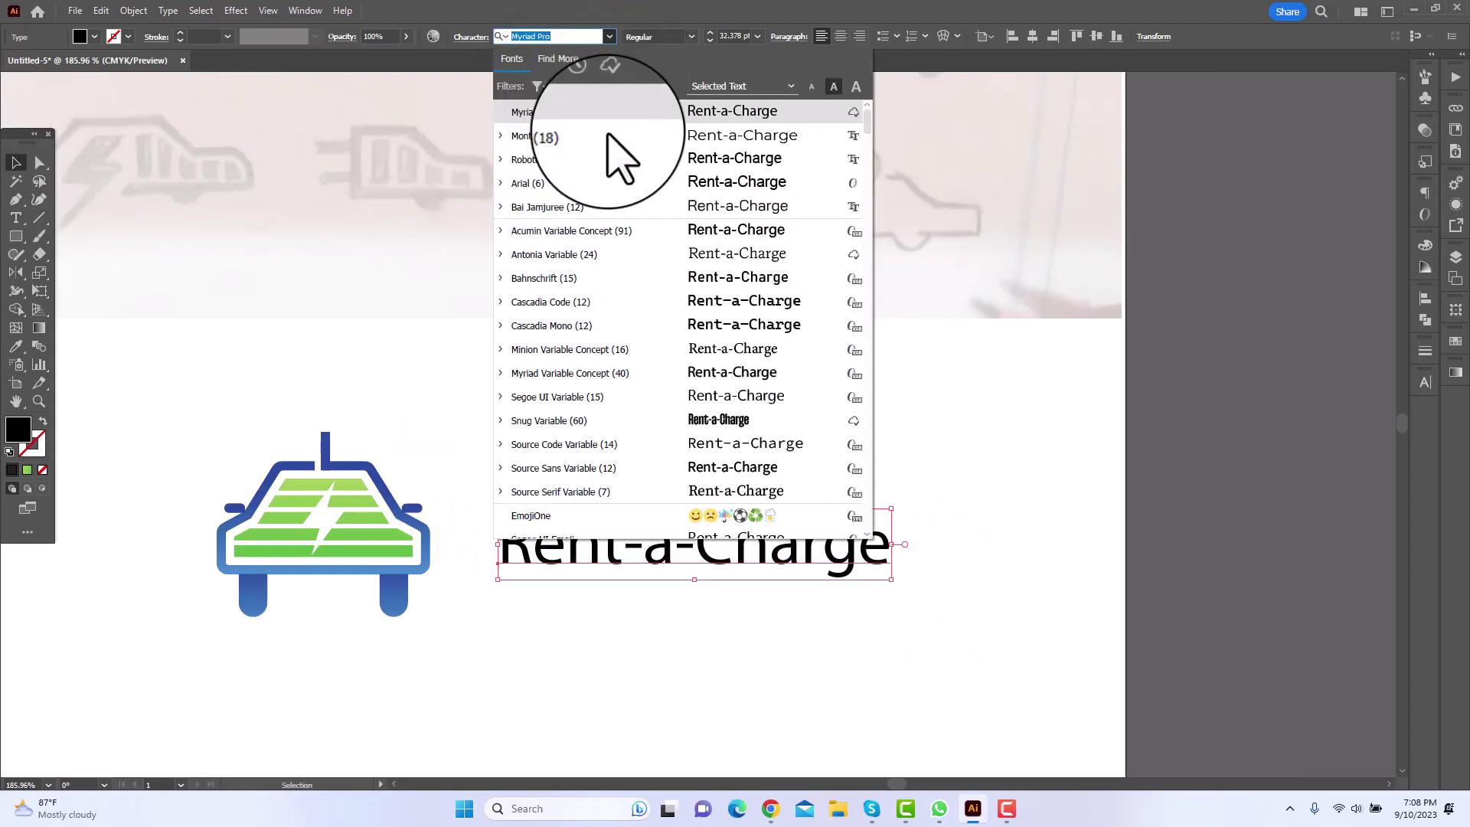
{"action": "left_click", "coordinate": [610, 89]}
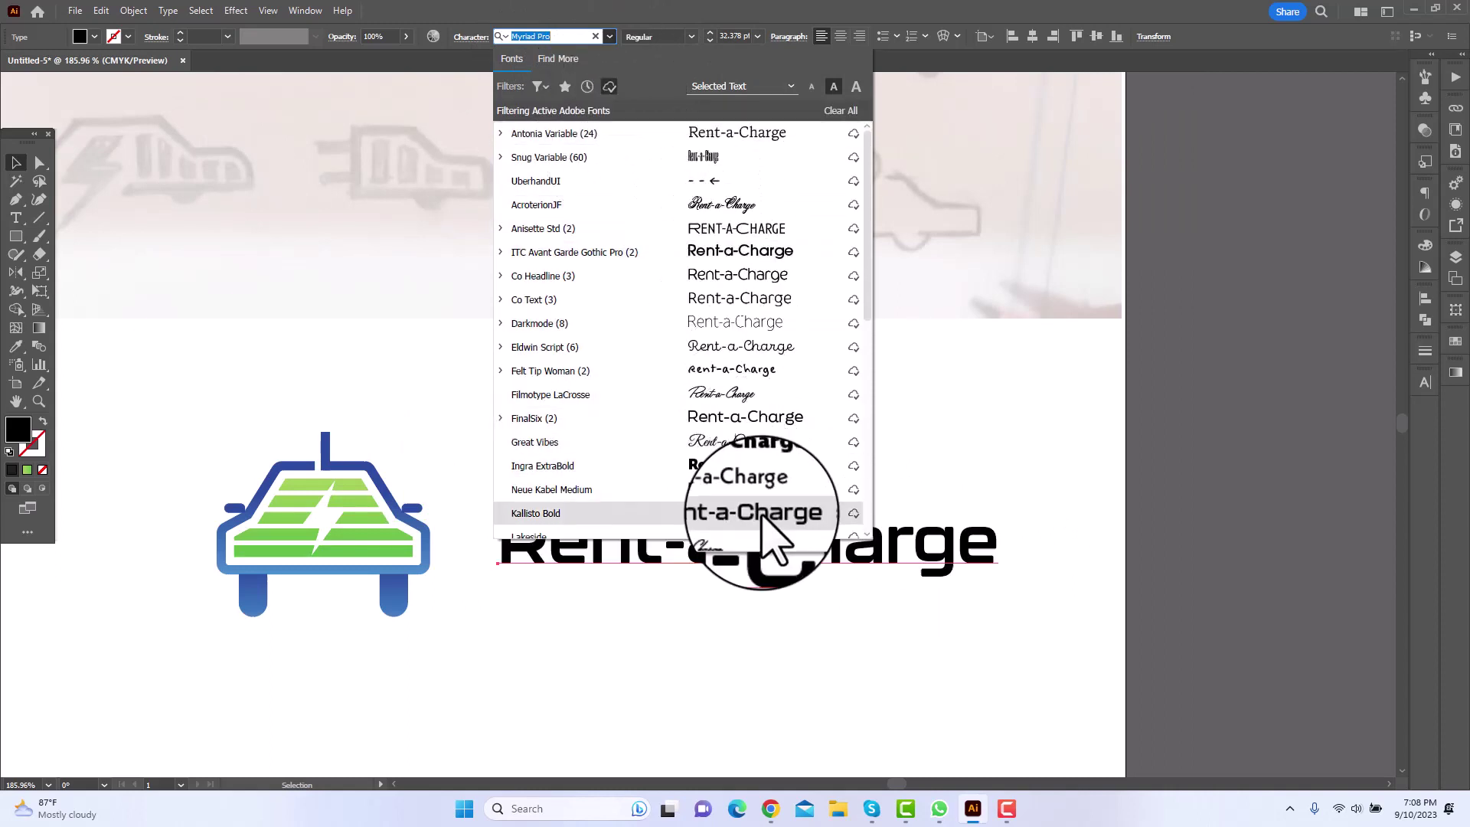